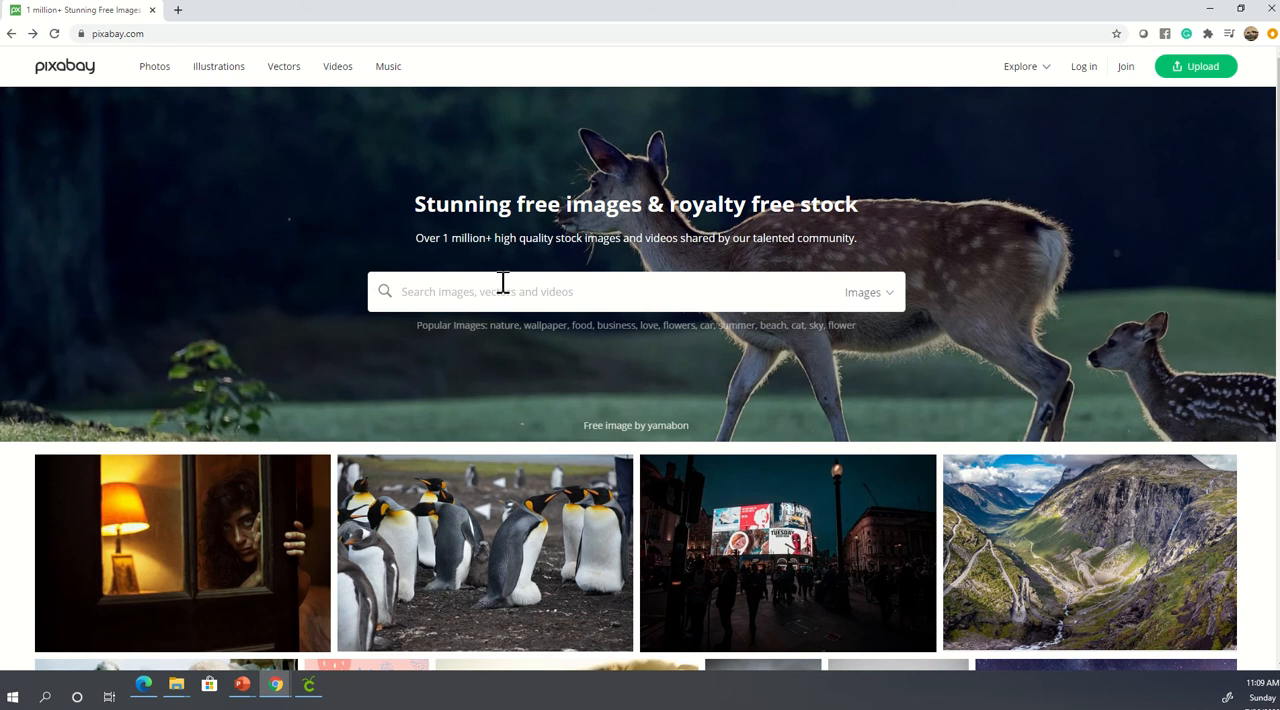
- Search Pixabay for "power to the people" with the results limited to vector graphics
{"action": "left_click", "coordinate": [505, 287]}
{"action": "type", "text": "power to the "}
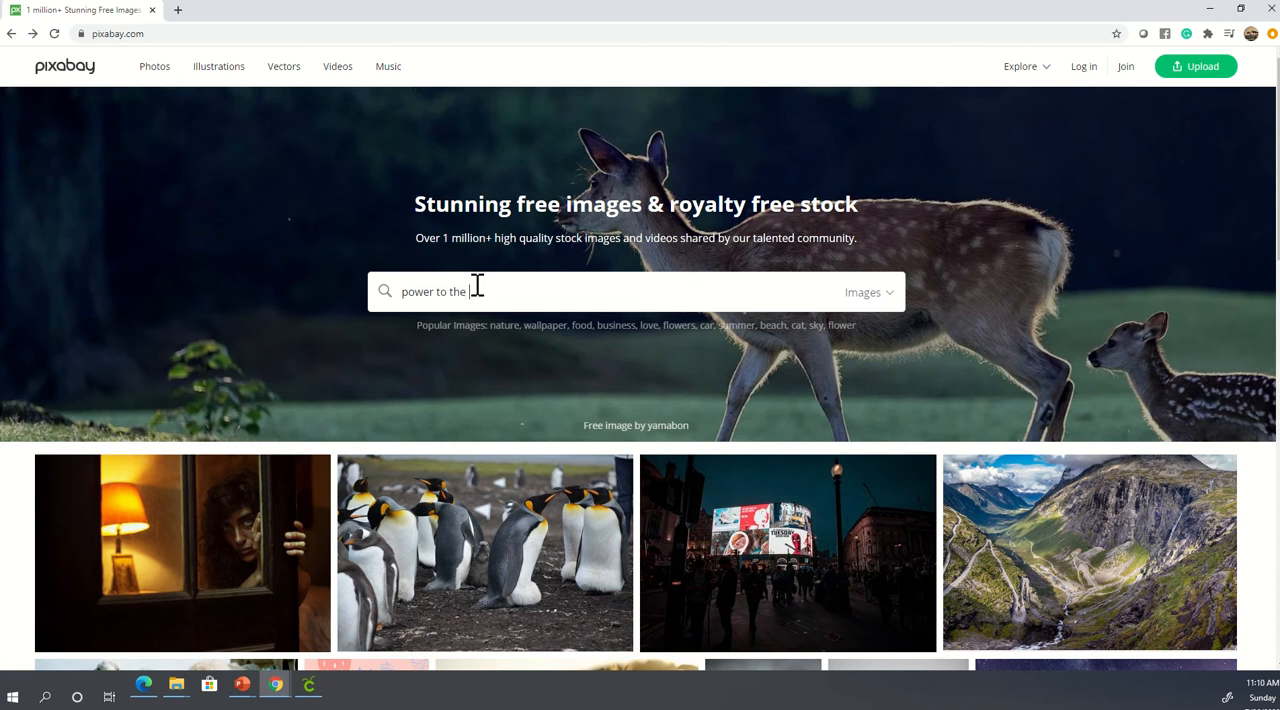
{"action": "type", "text": "people"}
{"action": "left_click", "coordinate": [888, 298]}
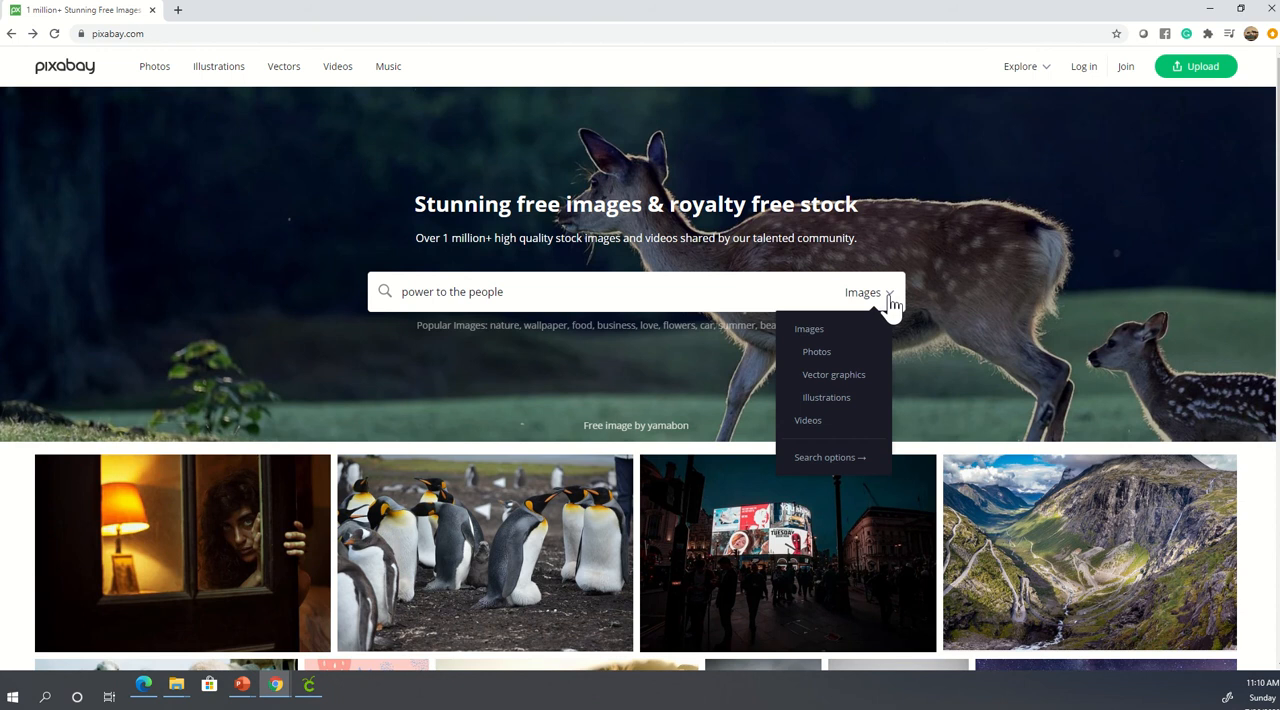
{"action": "left_click", "coordinate": [835, 385]}
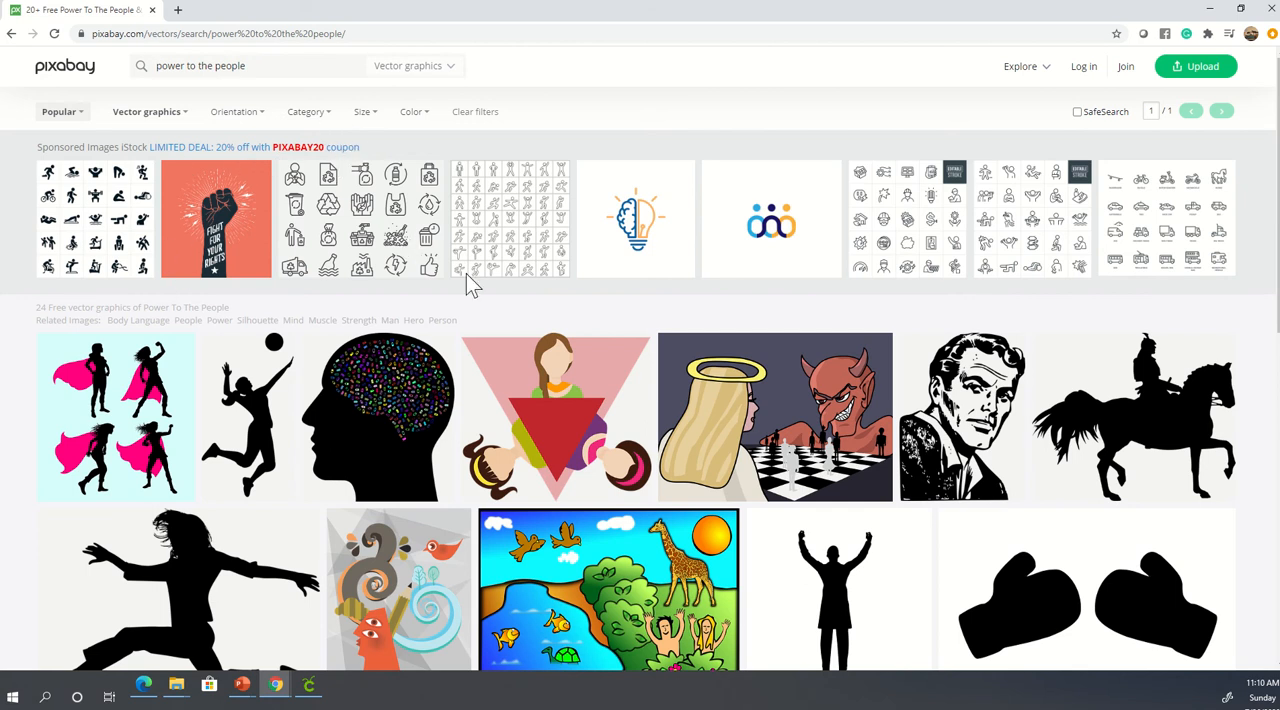
- Look through the whole page of "power to the people" vector results for a suitable graphic
{"action": "scroll", "coordinate": [540, 390], "scroll_direction": "down", "scroll_amount": 1}
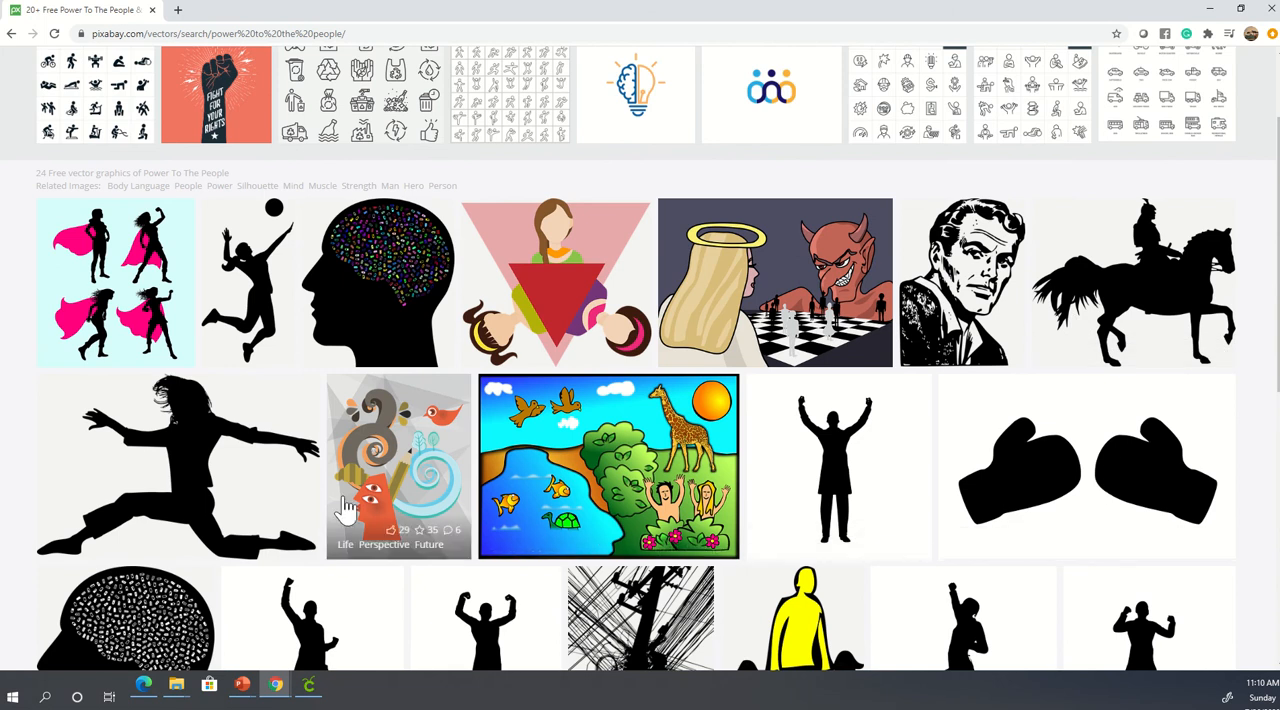
{"action": "scroll", "coordinate": [608, 465], "scroll_direction": "down", "scroll_amount": 5}
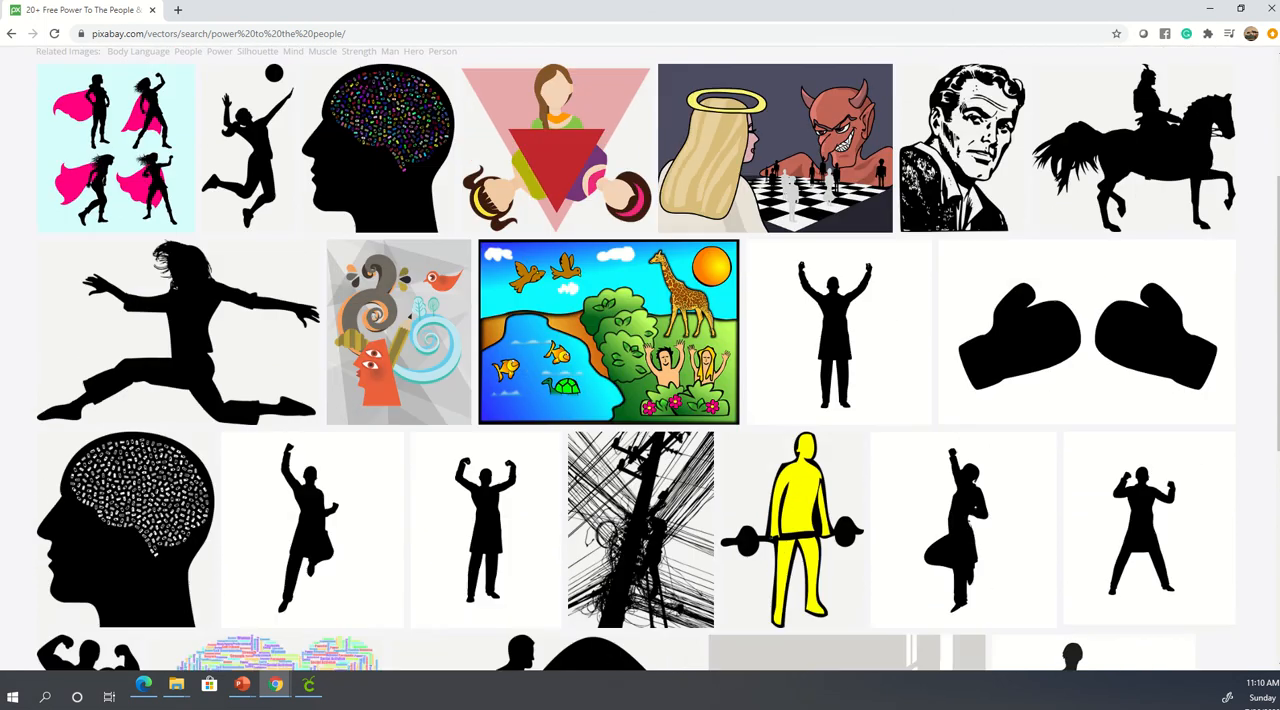
{"action": "scroll", "coordinate": [640, 400], "scroll_direction": "down", "scroll_amount": 2}
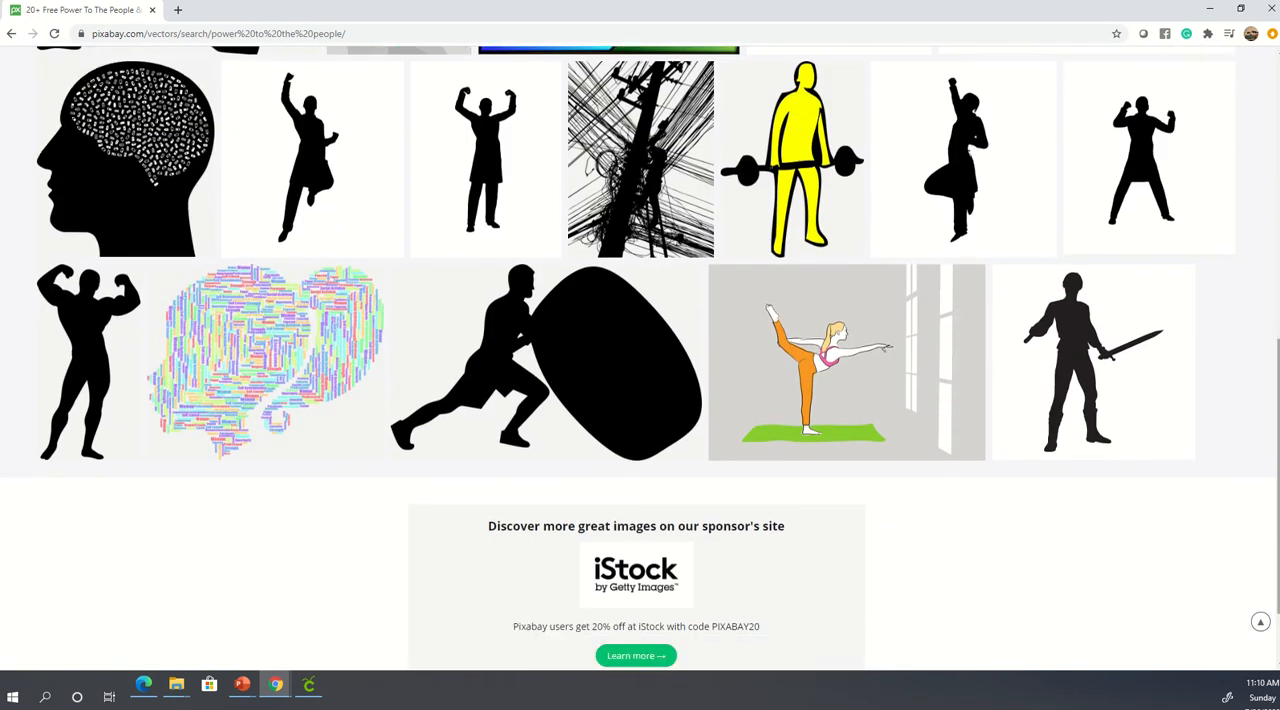
{"action": "scroll", "coordinate": [640, 400], "scroll_direction": "up", "scroll_amount": 5}
{"action": "scroll", "coordinate": [640, 400], "scroll_direction": "up", "scroll_amount": 2}
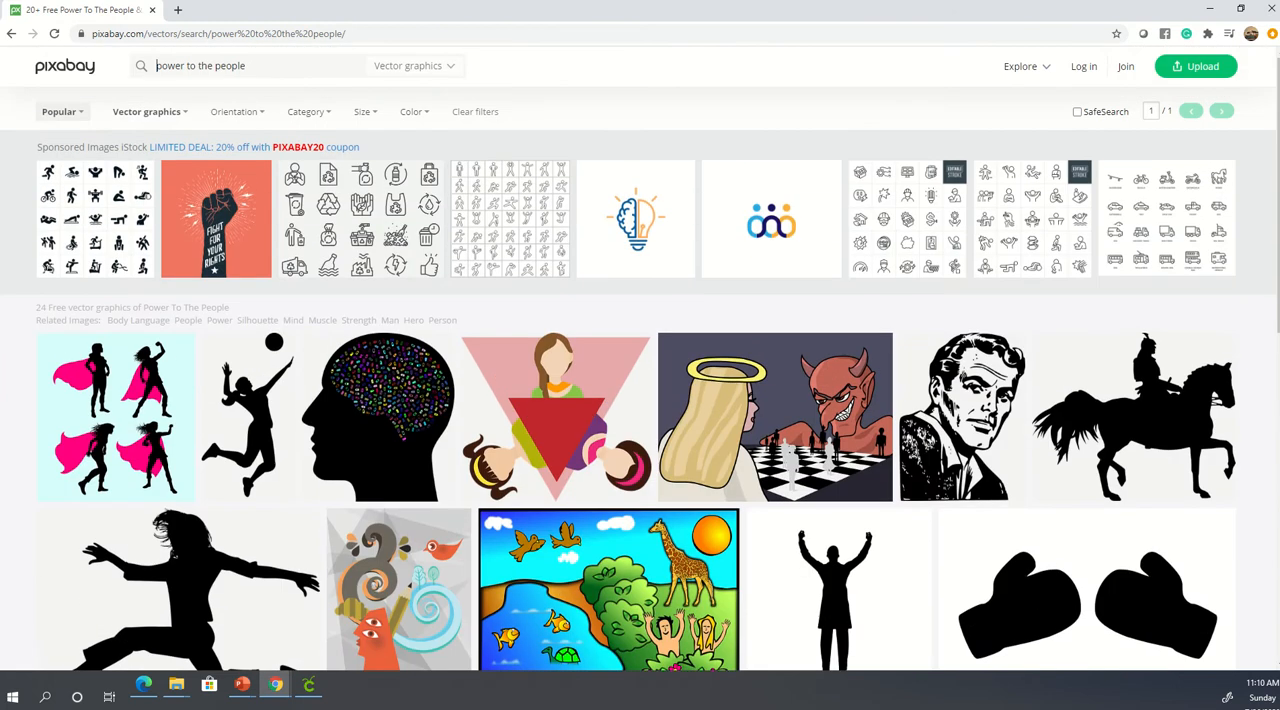
{"action": "scroll", "coordinate": [1141, 372], "scroll_direction": "down", "scroll_amount": 8}
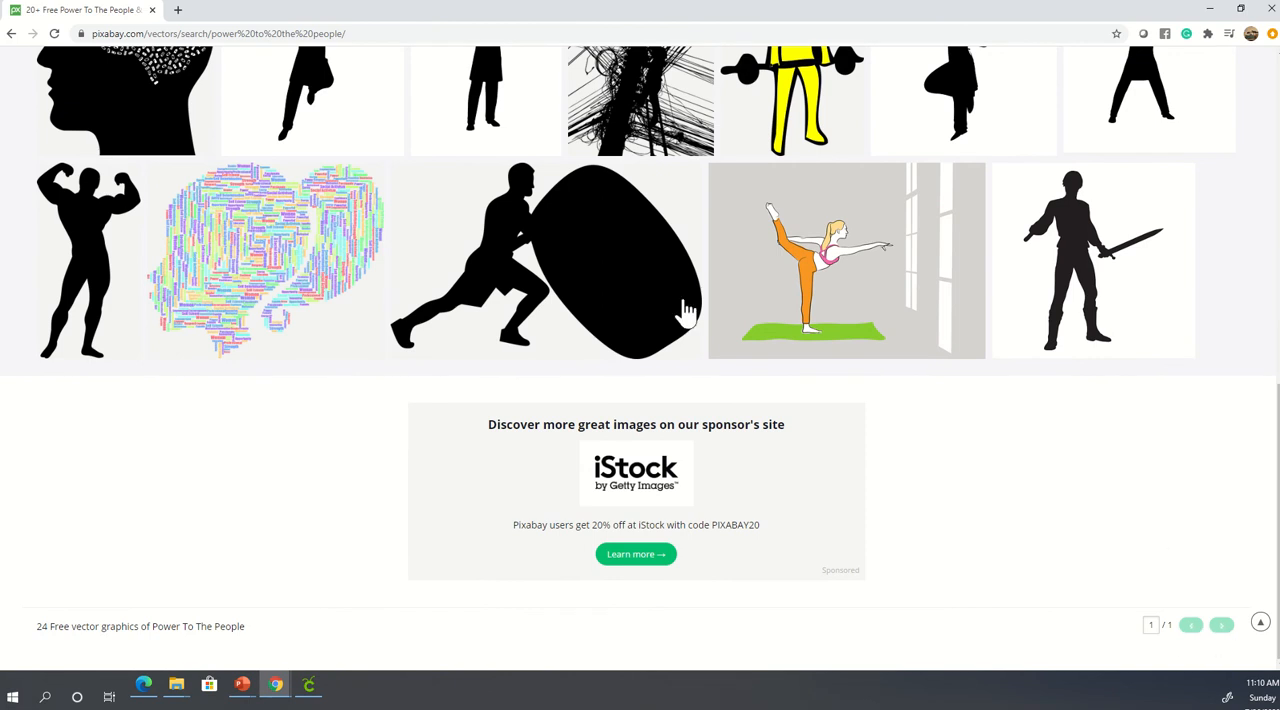
{"action": "scroll", "coordinate": [688, 318], "scroll_direction": "up", "scroll_amount": 8}
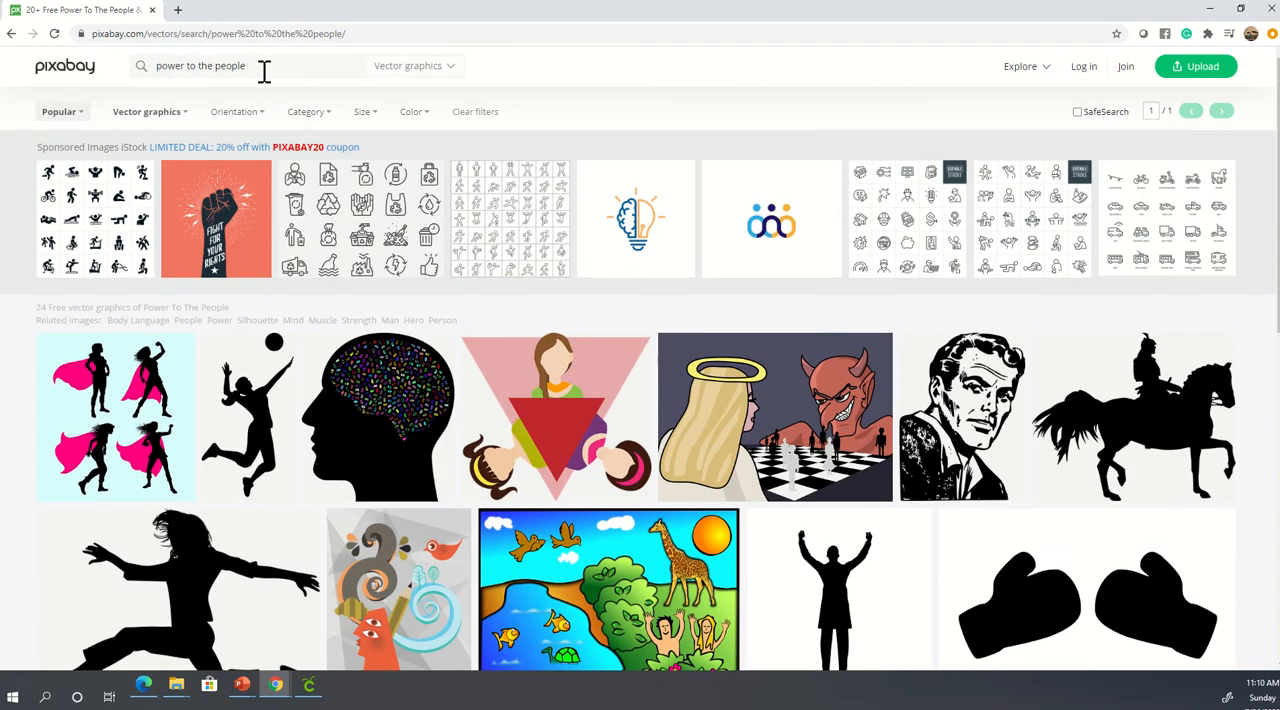
- Search the vector graphics for "black lives matter" instead and look over the results
{"action": "key", "text": "ctrl+a"}
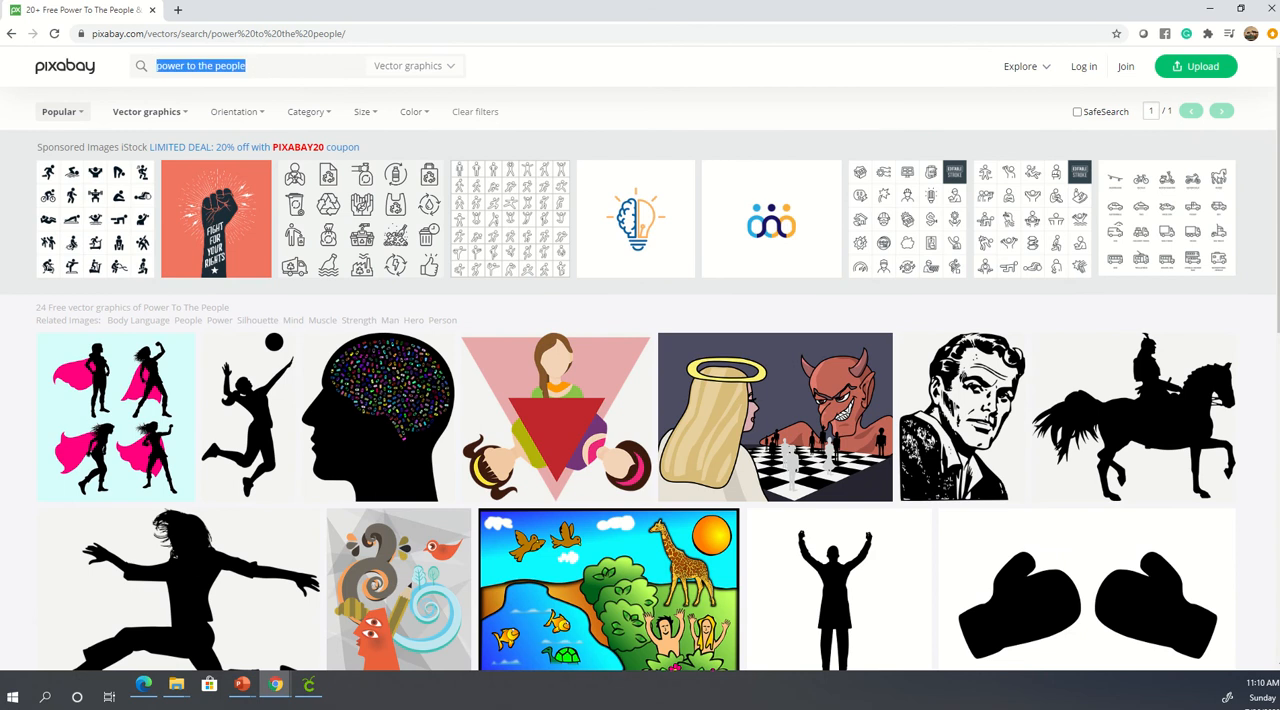
{"action": "type", "text": "black liv"}
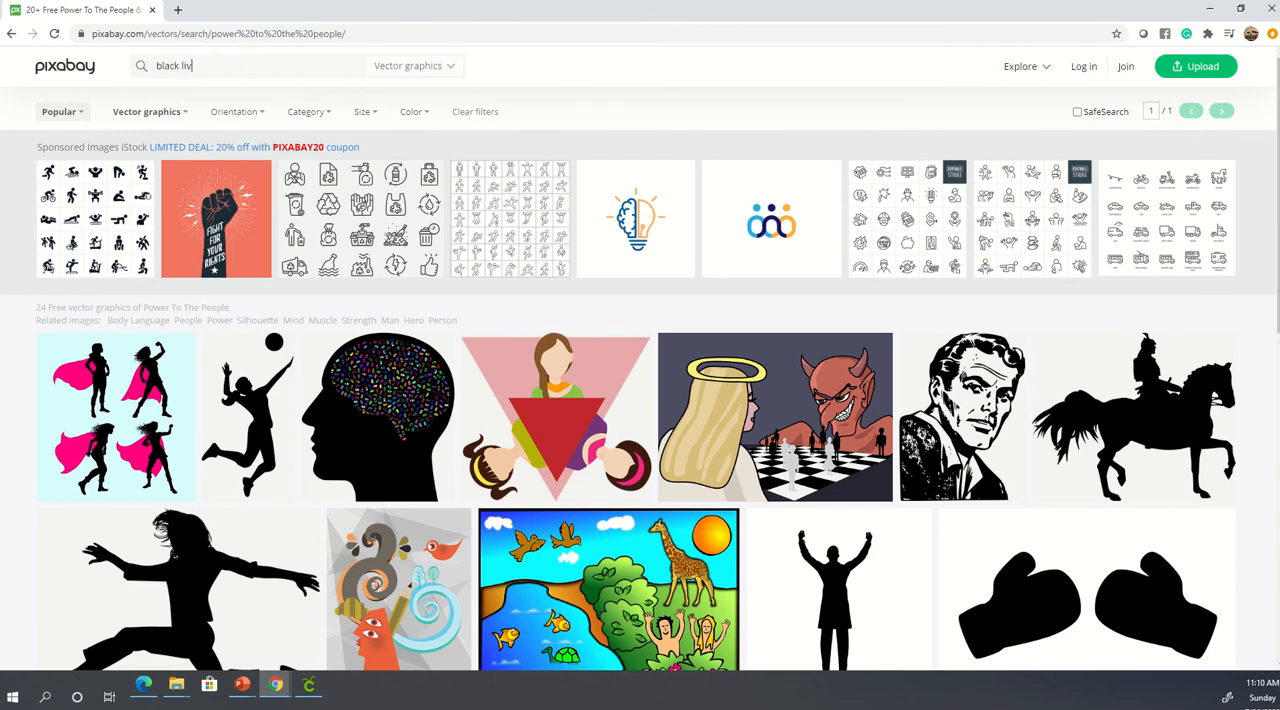
{"action": "type", "text": "es matter"}
{"action": "key", "text": "Return"}
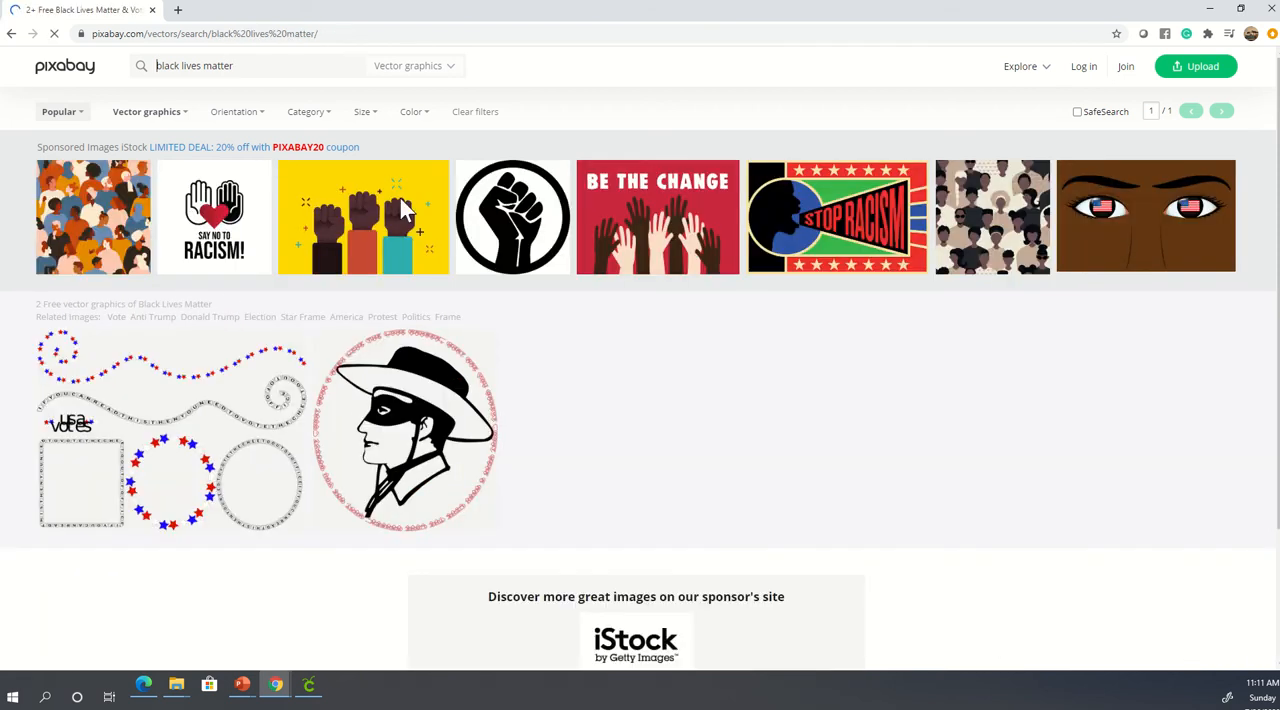
{"action": "scroll", "coordinate": [664, 415], "scroll_direction": "down", "scroll_amount": 3}
{"action": "scroll", "coordinate": [668, 402], "scroll_direction": "up", "scroll_amount": 3}
- Replace the search text with "fist" and run the vector graphics search
{"action": "key", "text": "BackSpace"}
{"action": "key", "text": "BackSpace"}
{"action": "key", "text": "BackSpace"}
{"action": "key", "text": "BackSpace"}
{"action": "key", "text": "BackSpace"}
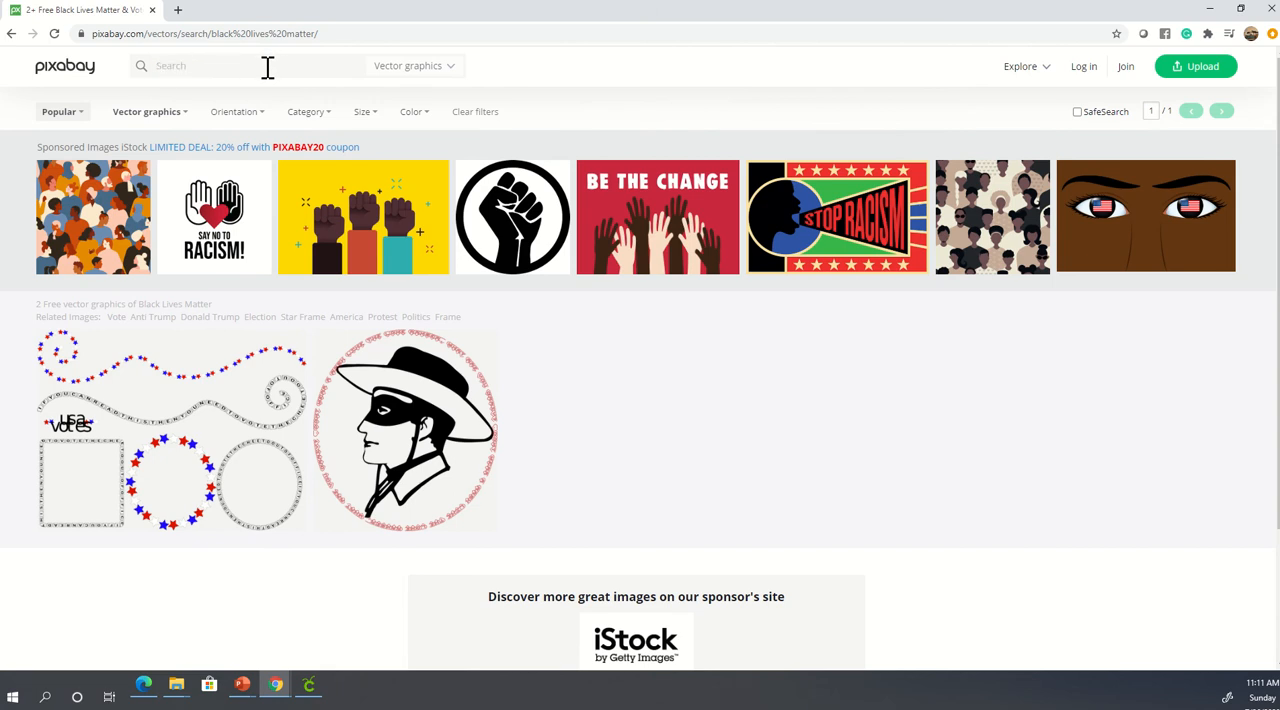
{"action": "type", "text": "fist"}
{"action": "key", "text": "Return"}
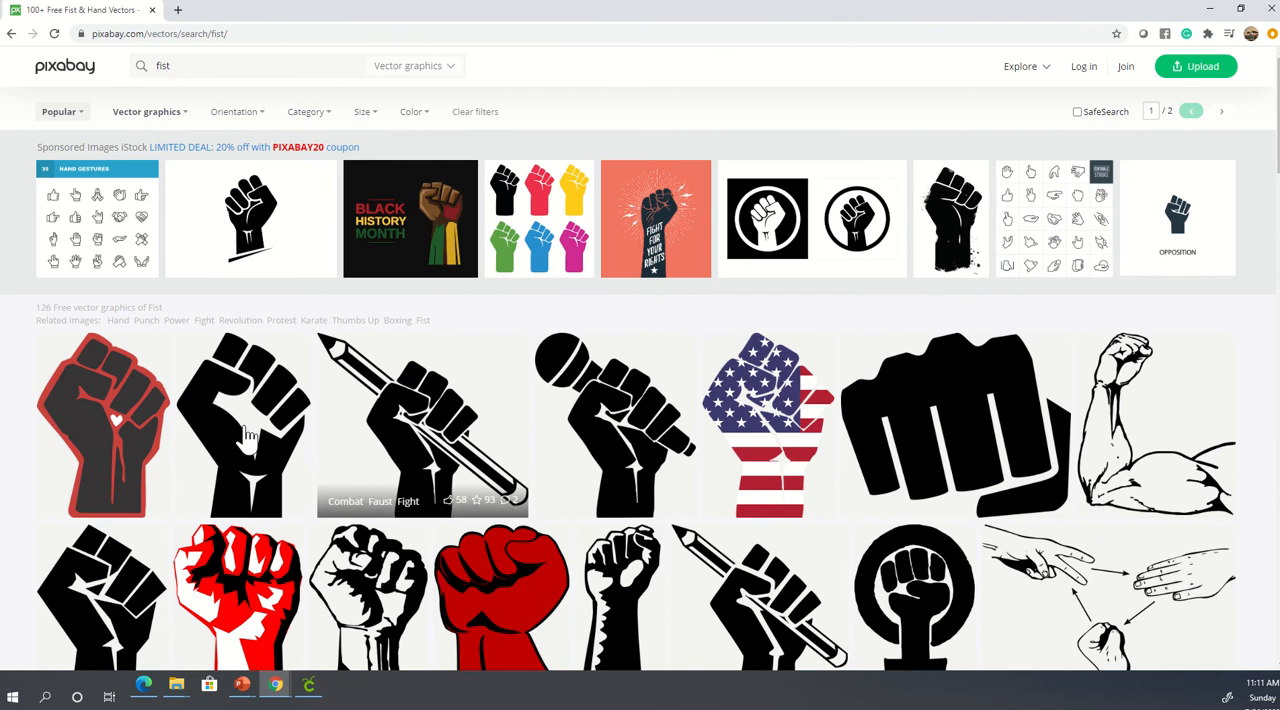
- Examine the fist vector graphics on both the first and second pages of results
{"action": "scroll", "coordinate": [222, 462], "scroll_direction": "down", "scroll_amount": 4}
{"action": "scroll", "coordinate": [222, 462], "scroll_direction": "down", "scroll_amount": 7}
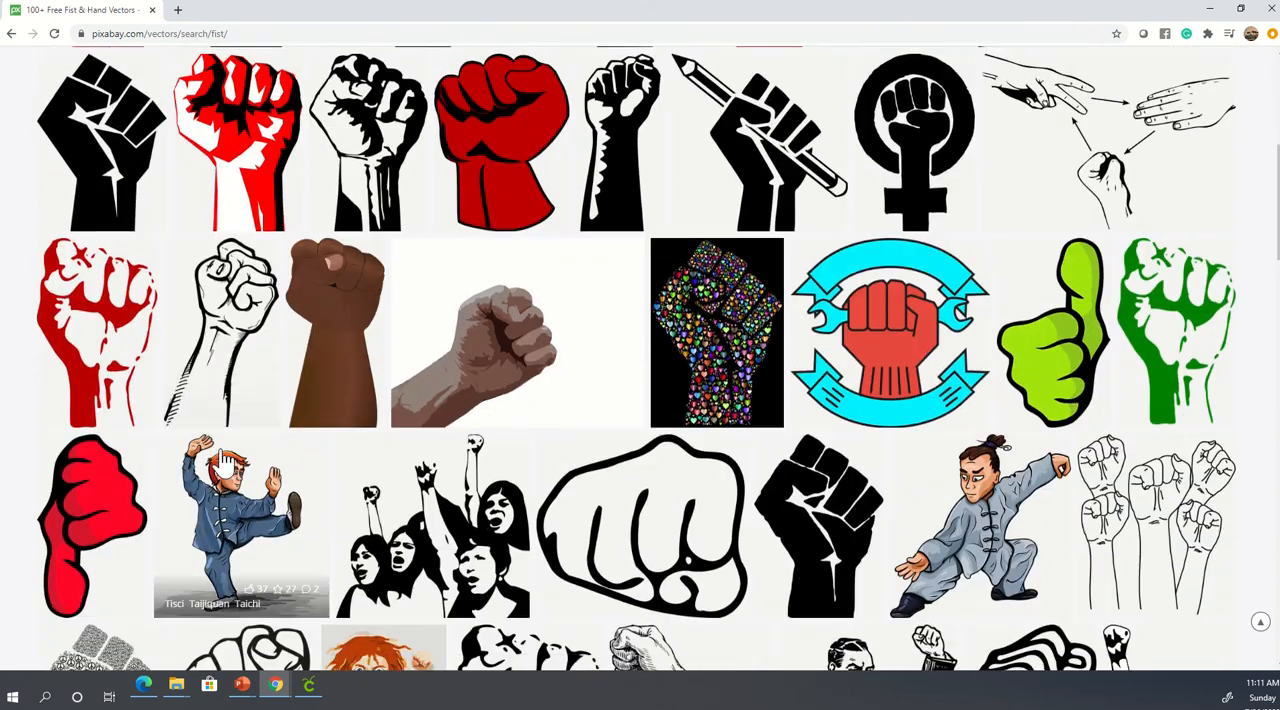
{"action": "scroll", "coordinate": [222, 462], "scroll_direction": "down", "scroll_amount": 10}
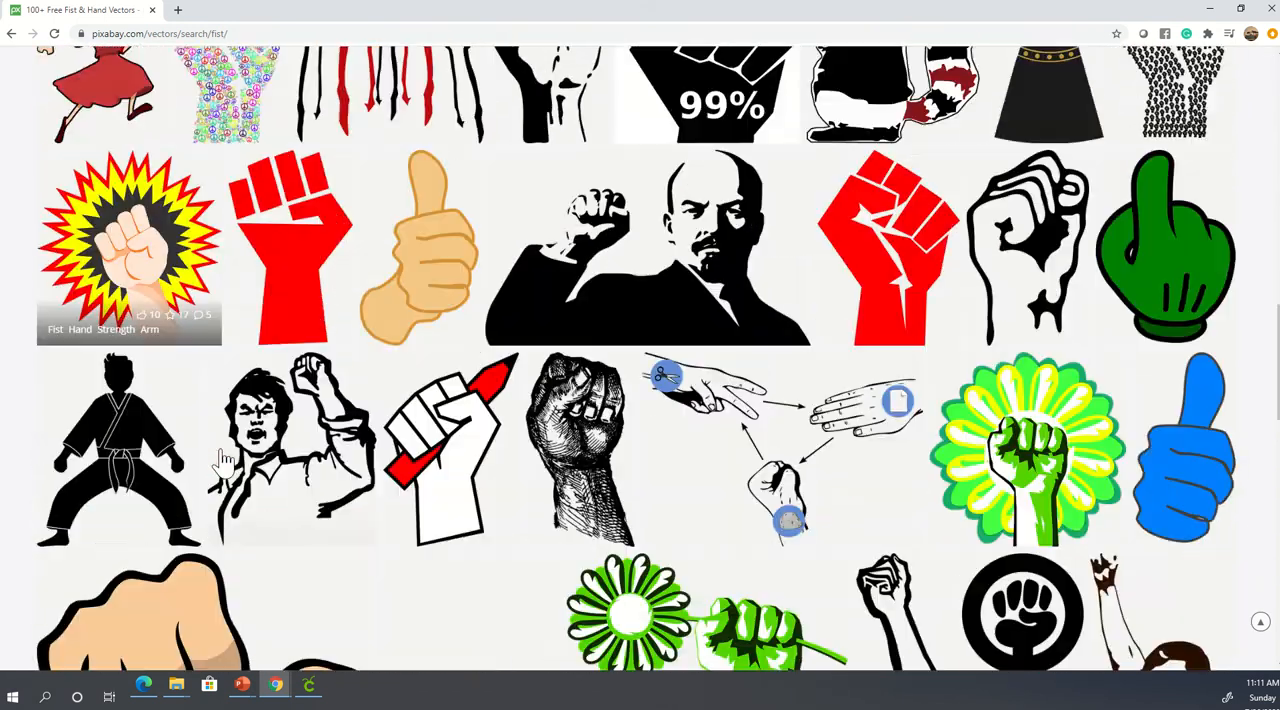
{"action": "scroll", "coordinate": [222, 462], "scroll_direction": "down", "scroll_amount": 7}
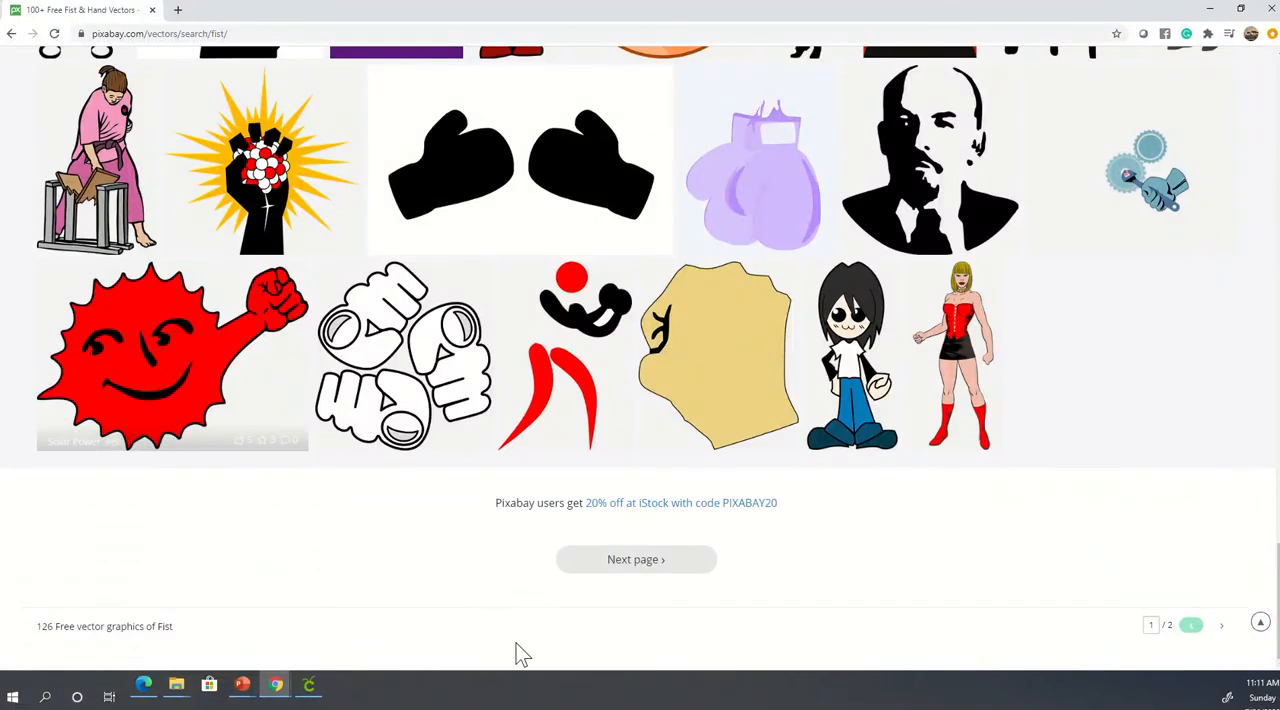
{"action": "left_click", "coordinate": [1222, 626]}
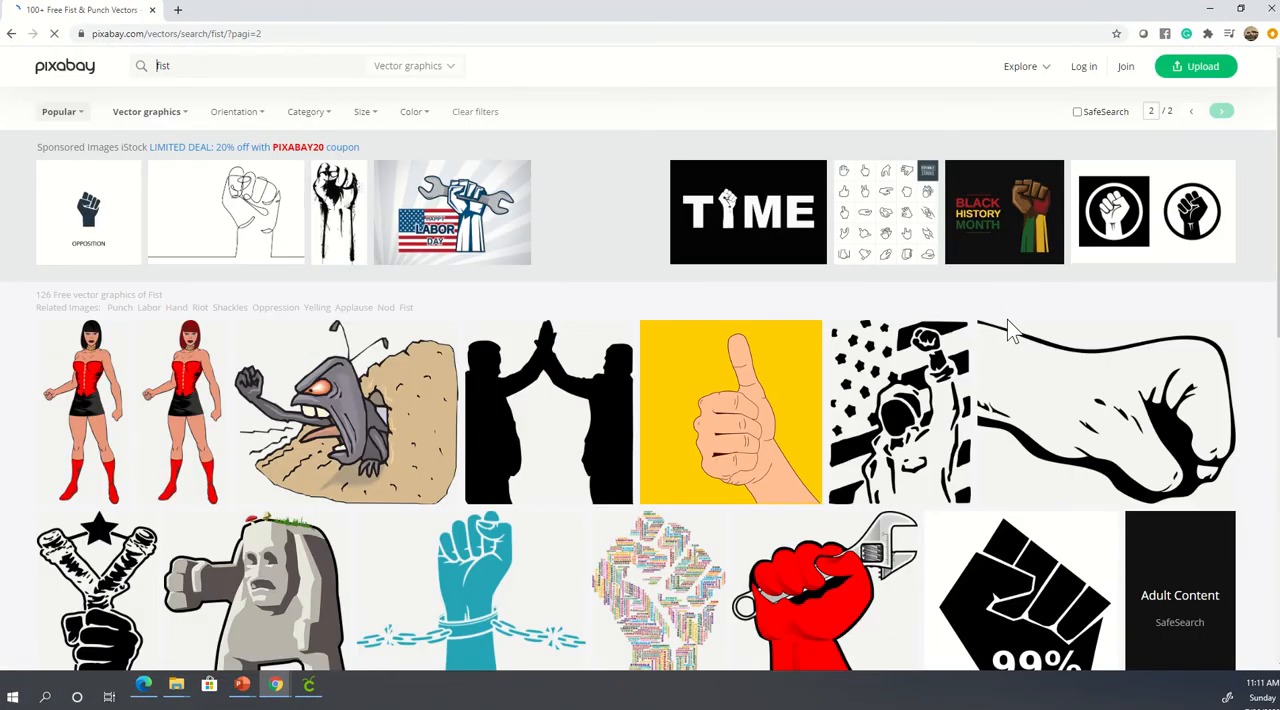
{"action": "scroll", "coordinate": [898, 465], "scroll_direction": "down", "scroll_amount": 2}
{"action": "scroll", "coordinate": [898, 465], "scroll_direction": "down", "scroll_amount": 4}
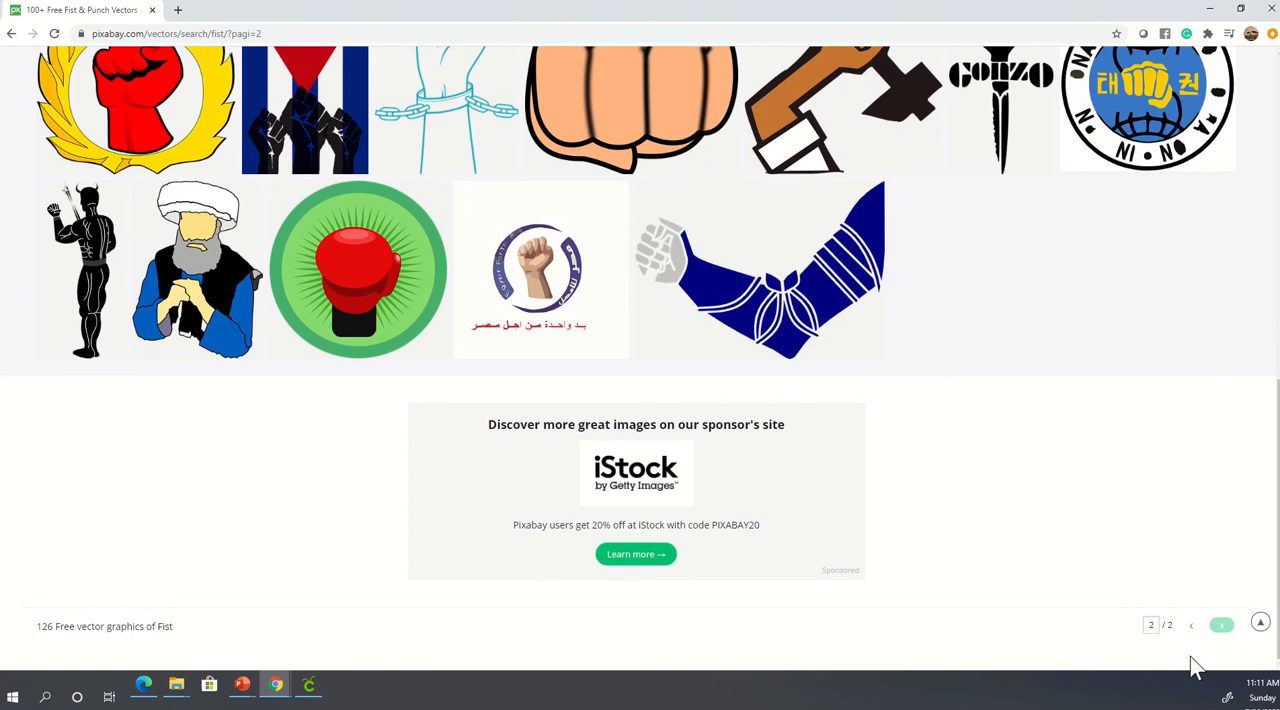
- Return to the first page of fist results and open the black fist with red outline and white heart
{"action": "left_click", "coordinate": [1191, 626]}
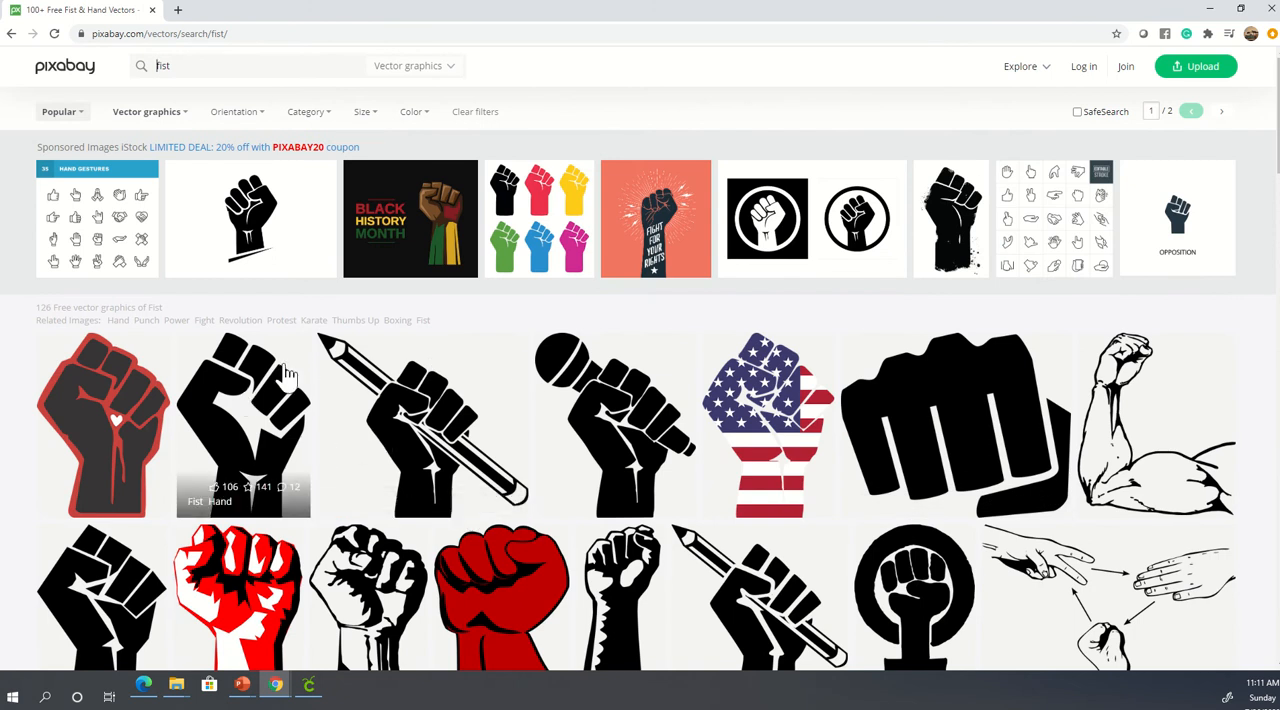
{"action": "scroll", "coordinate": [858, 410], "scroll_direction": "down", "scroll_amount": 2}
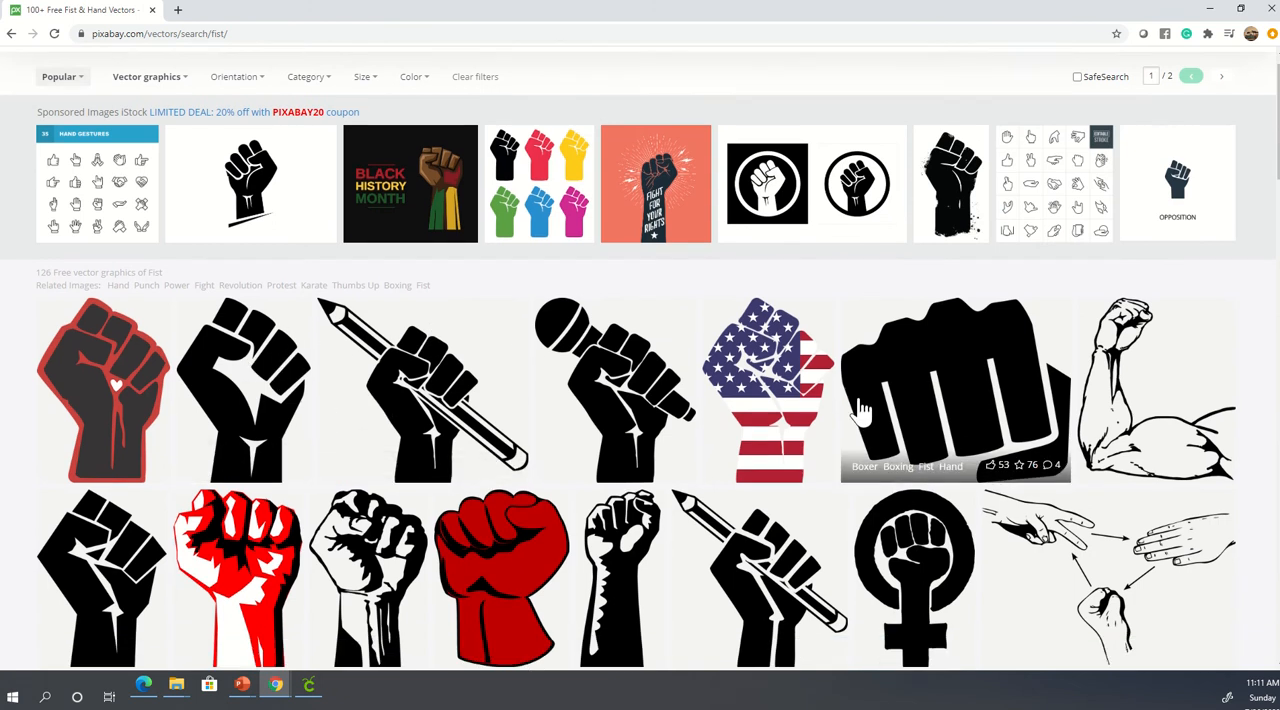
{"action": "scroll", "coordinate": [858, 410], "scroll_direction": "down", "scroll_amount": 3}
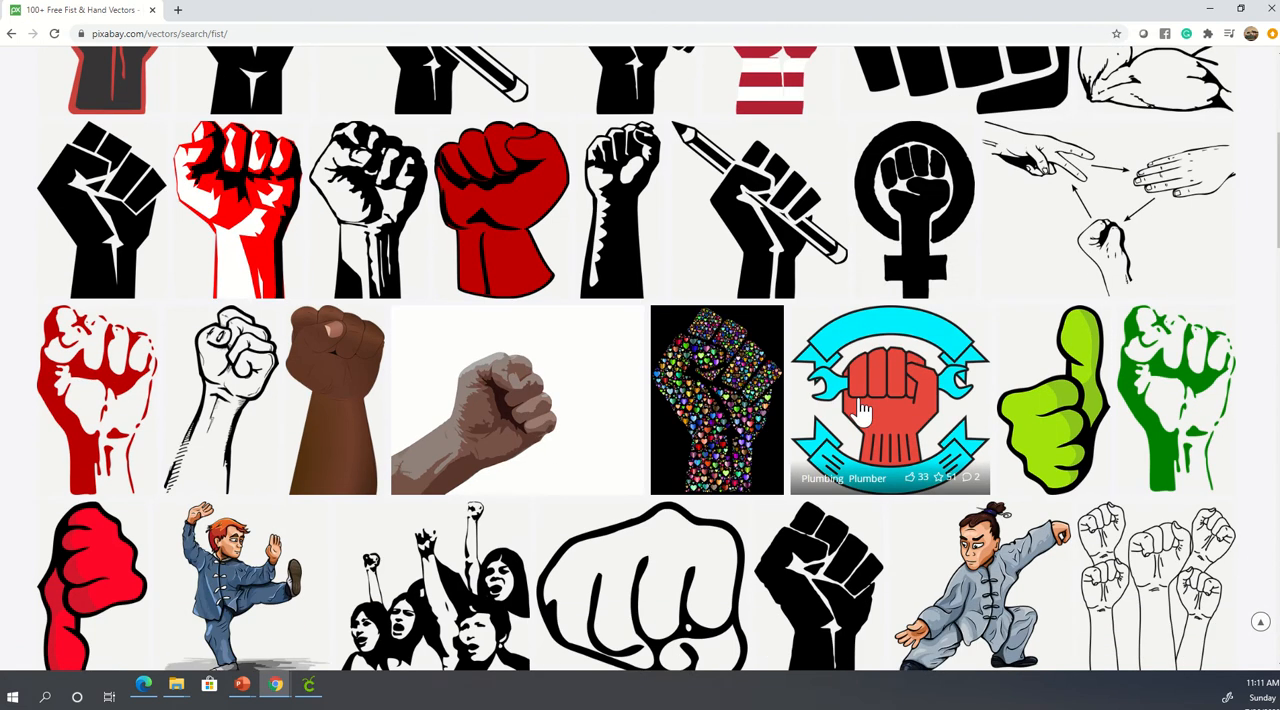
{"action": "scroll", "coordinate": [858, 410], "scroll_direction": "down", "scroll_amount": 5}
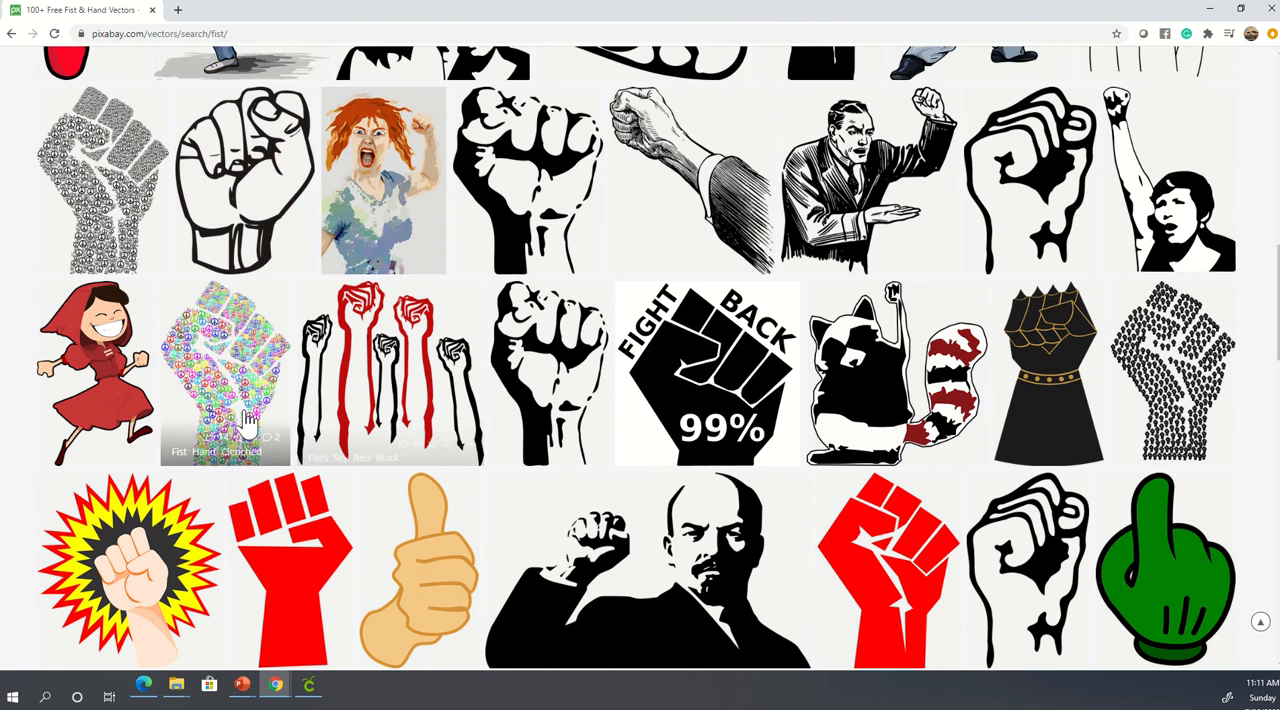
{"action": "scroll", "coordinate": [245, 418], "scroll_direction": "down", "scroll_amount": 5}
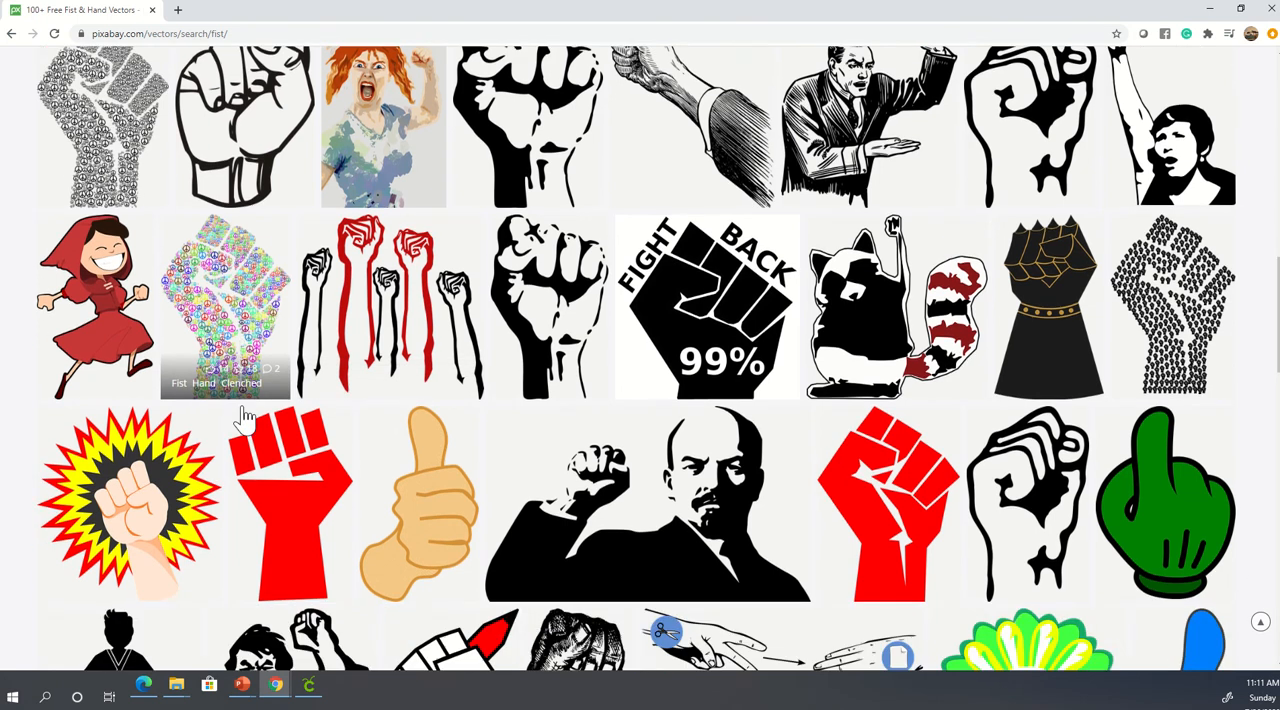
{"action": "scroll", "coordinate": [245, 418], "scroll_direction": "up", "scroll_amount": 10}
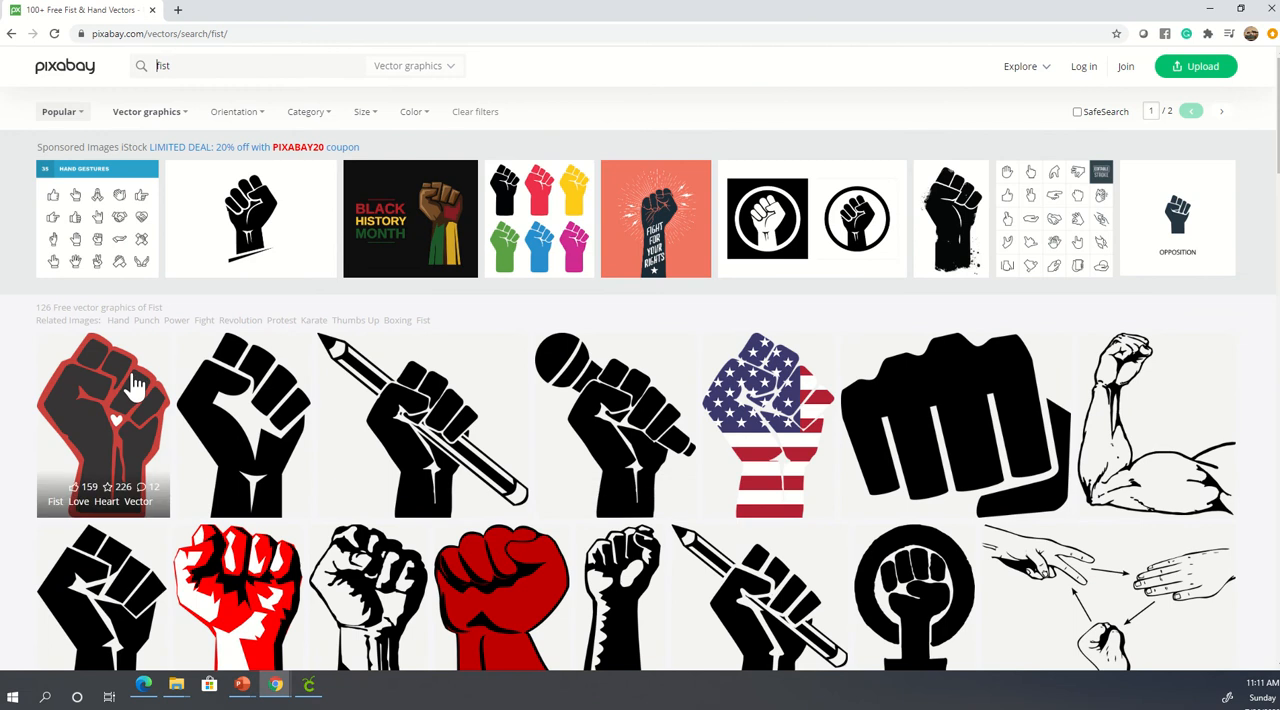
{"action": "left_click", "coordinate": [118, 422]}
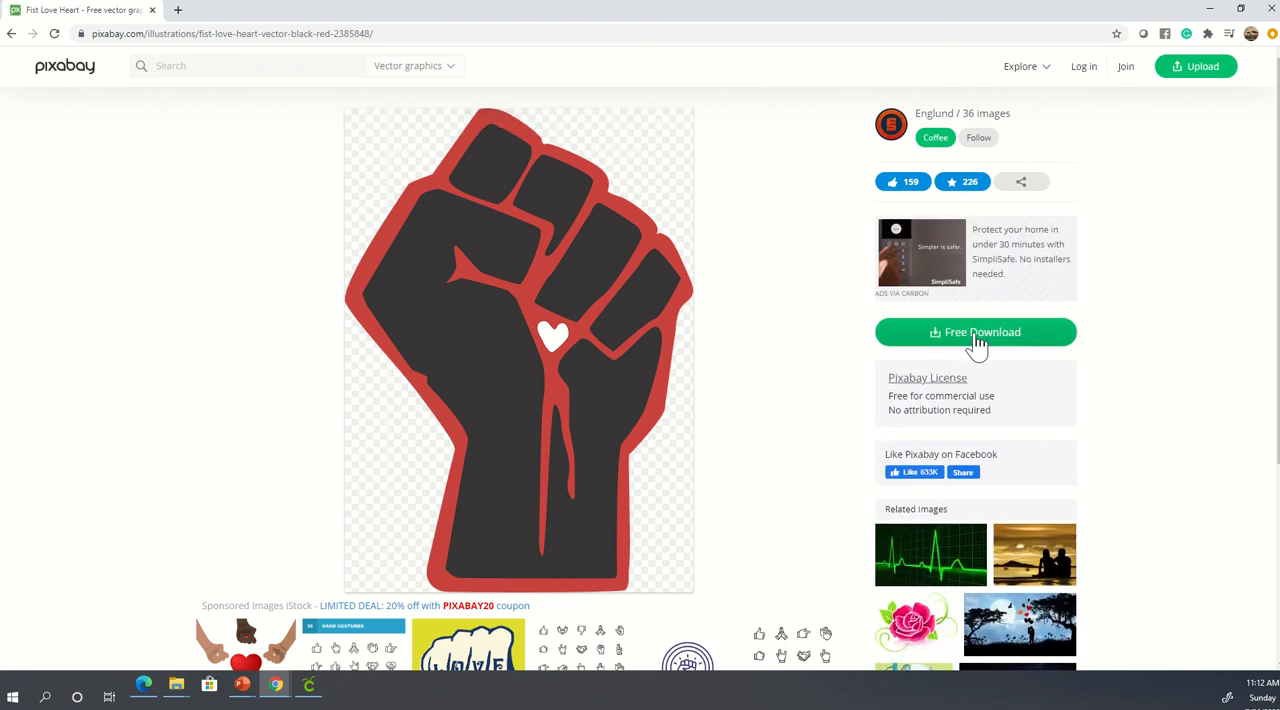
- Download the fist image as a 921×1280 PNG, completing the "I'm not a robot" check
{"action": "left_click", "coordinate": [978, 342]}
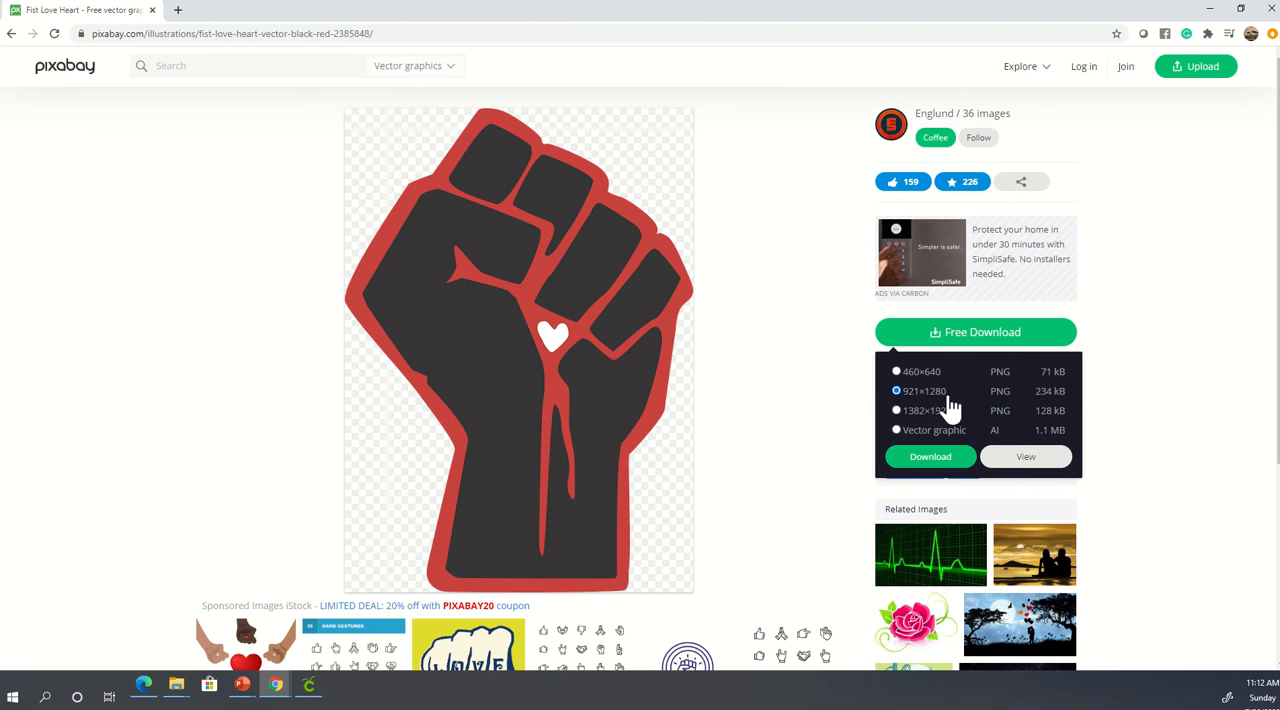
{"action": "left_click", "coordinate": [940, 462]}
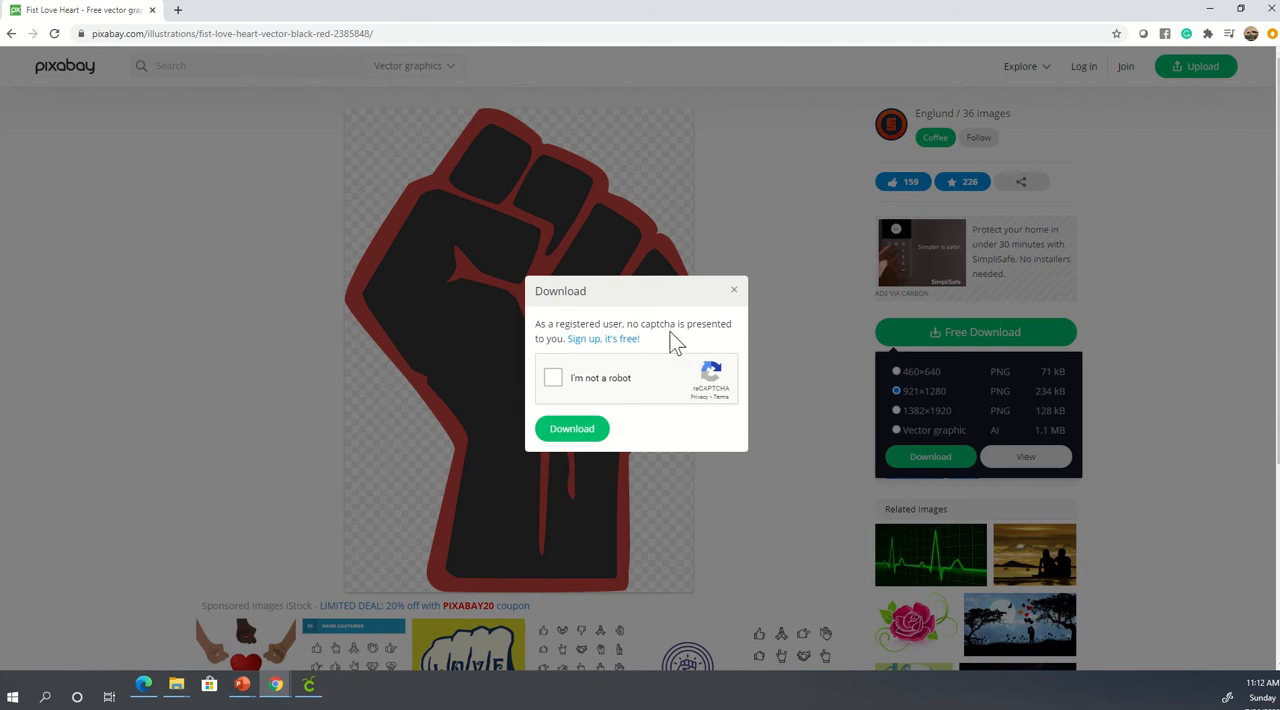
{"action": "left_click", "coordinate": [553, 380]}
{"action": "left_click", "coordinate": [580, 430]}
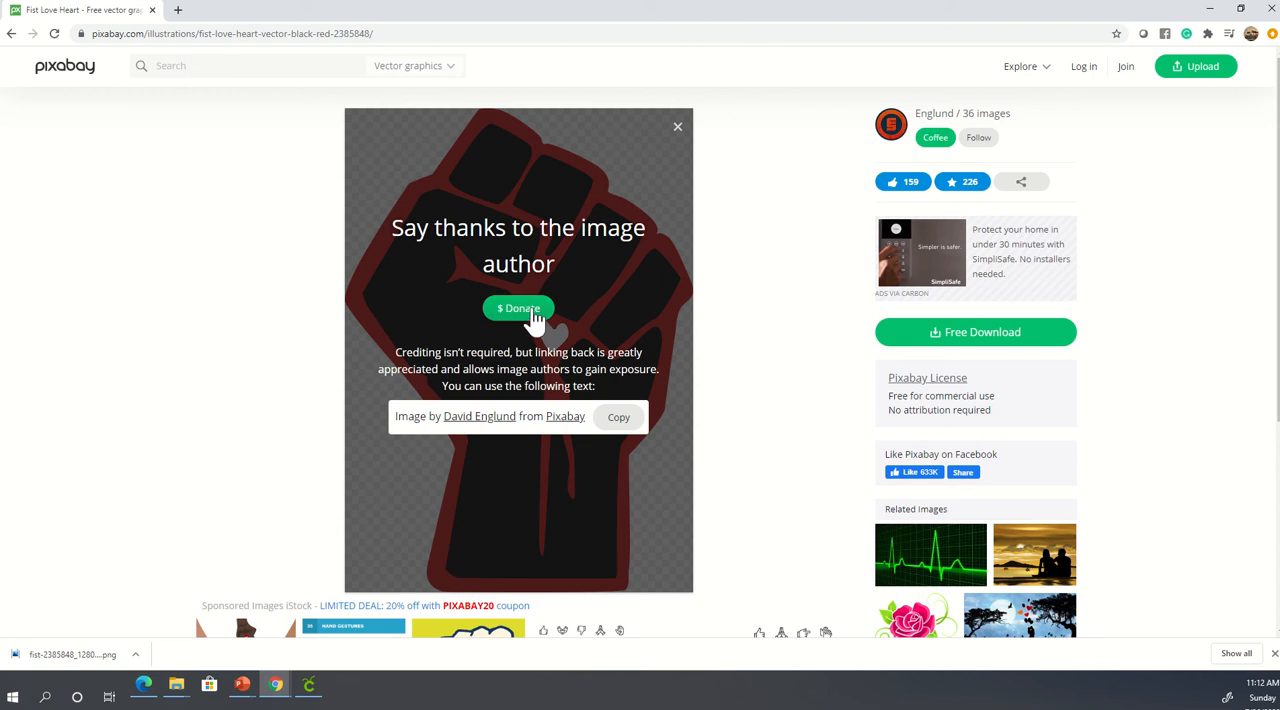
- Open the downloaded fist image, save a copy as fist-2385848_1280 (1).png in the png folder, and close the viewer
{"action": "left_click", "coordinate": [97, 656]}
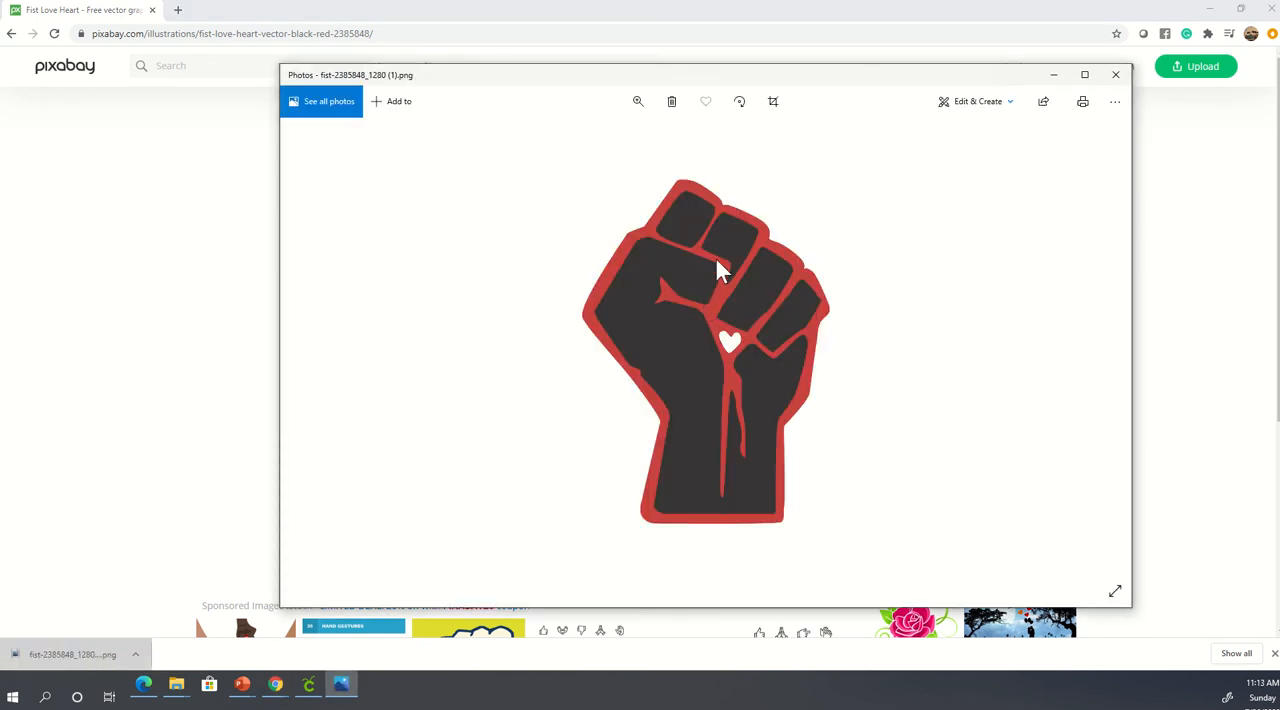
{"action": "right_click", "coordinate": [716, 264]}
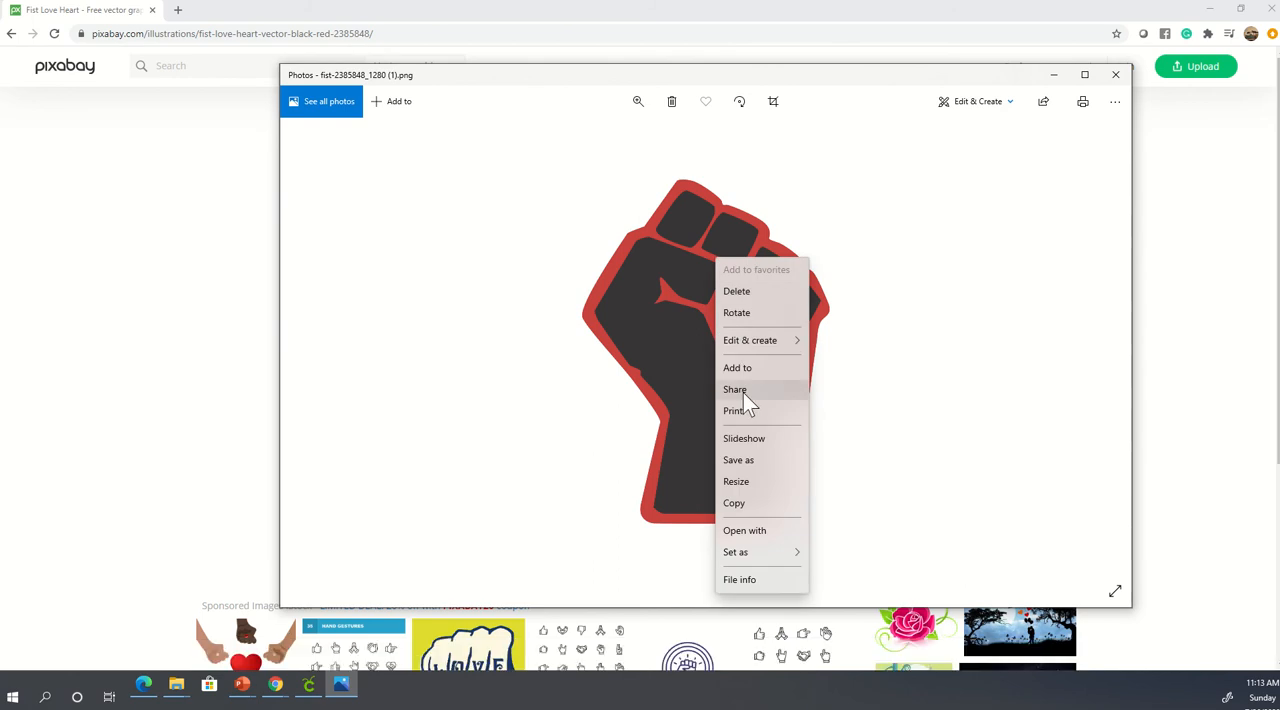
{"action": "left_click", "coordinate": [757, 463]}
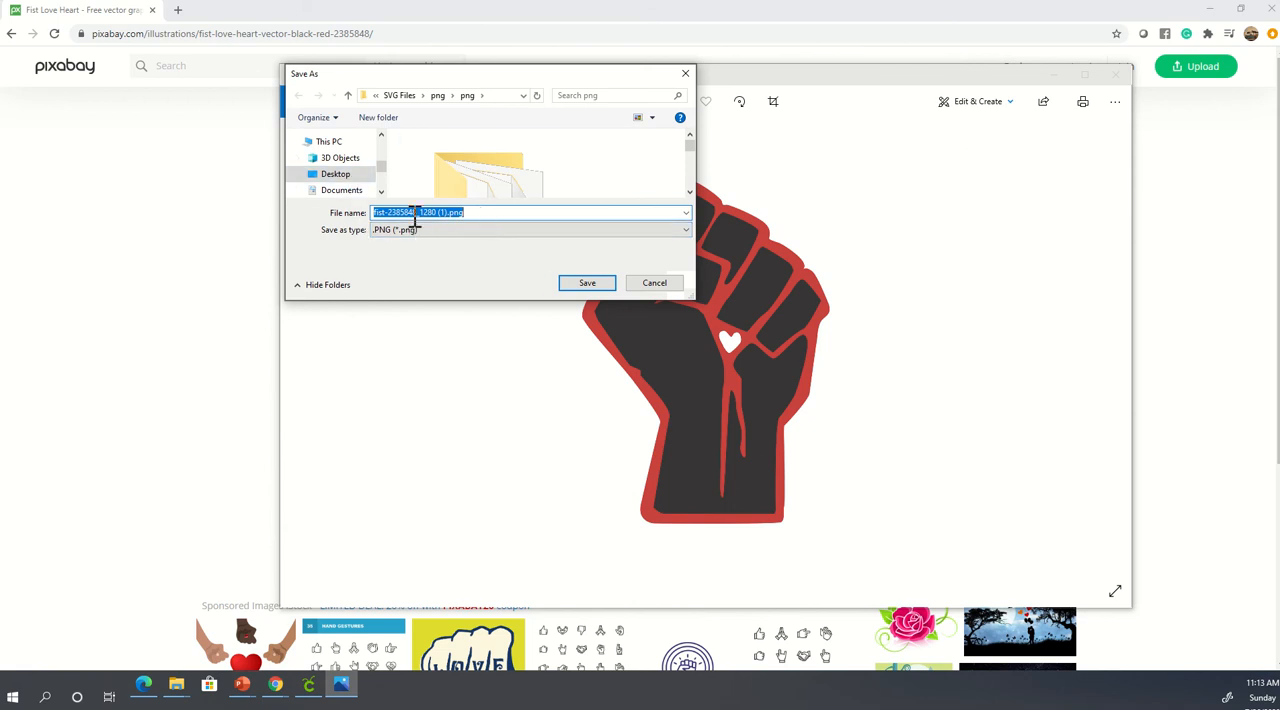
{"action": "left_click", "coordinate": [587, 282]}
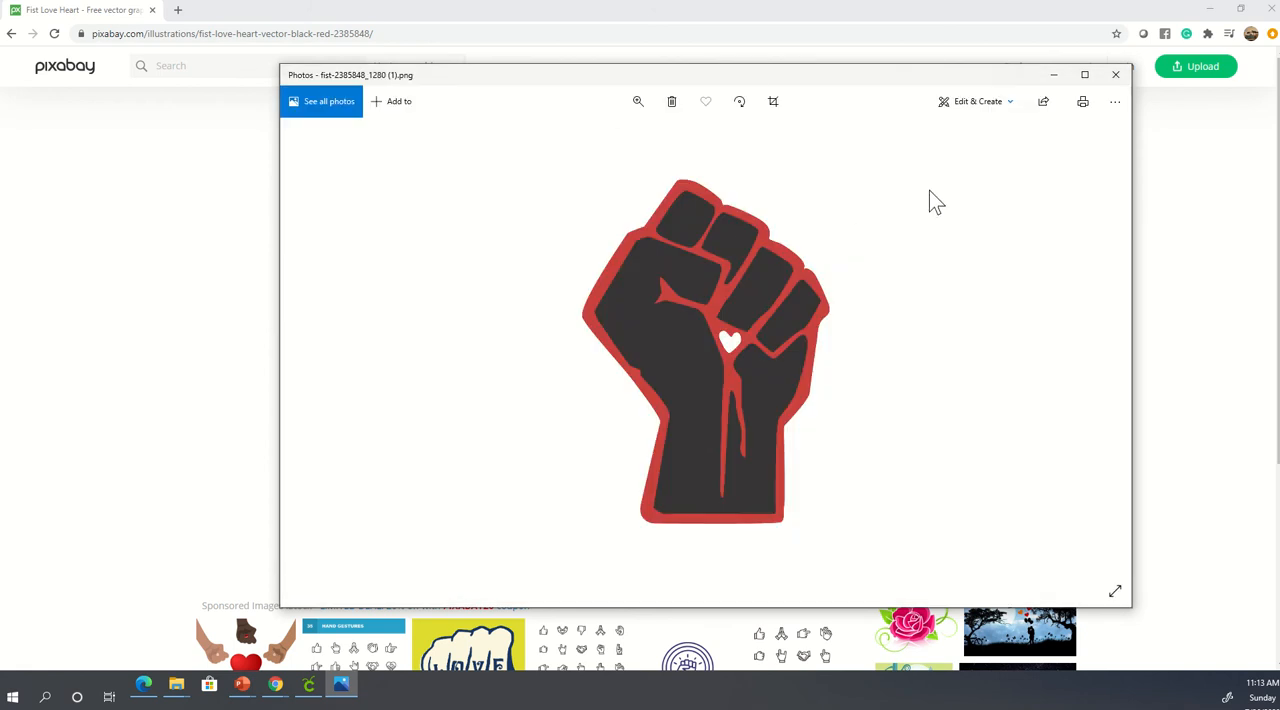
{"action": "left_click", "coordinate": [1116, 76]}
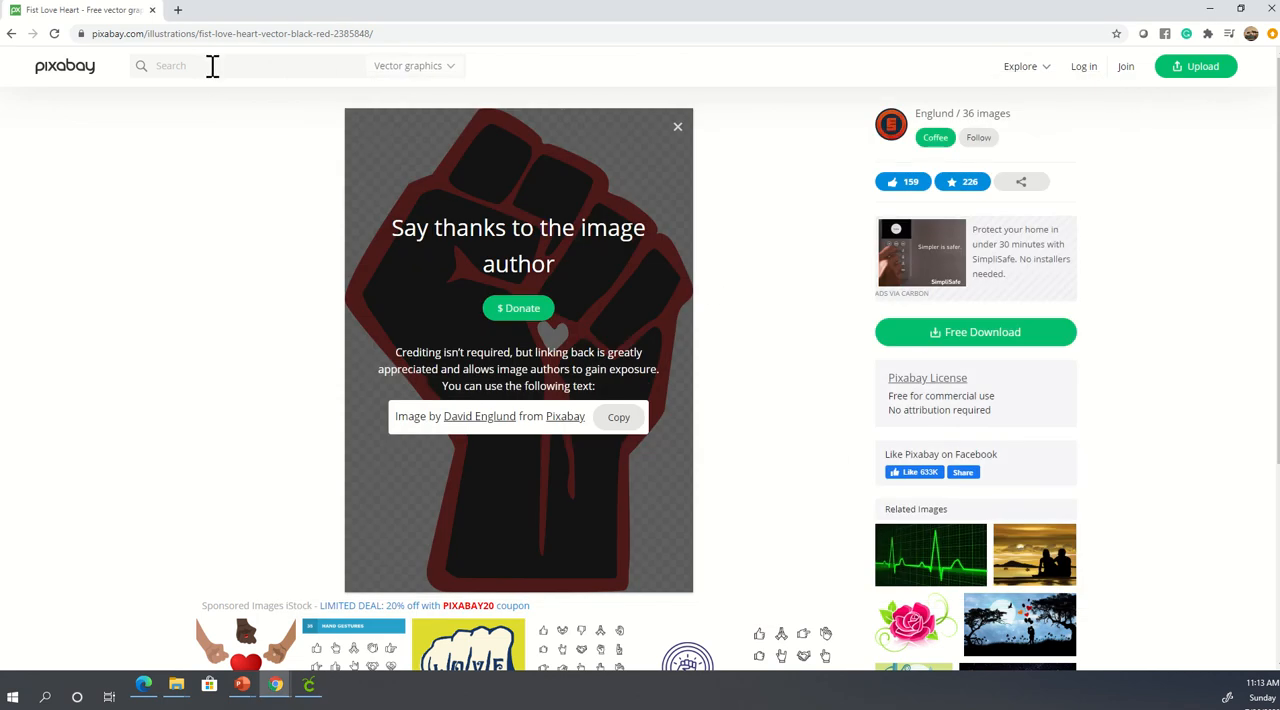
- Search Pixabay's vector graphics for female and look through the first page of results
{"action": "mouse_move", "coordinate": [155, 10]}
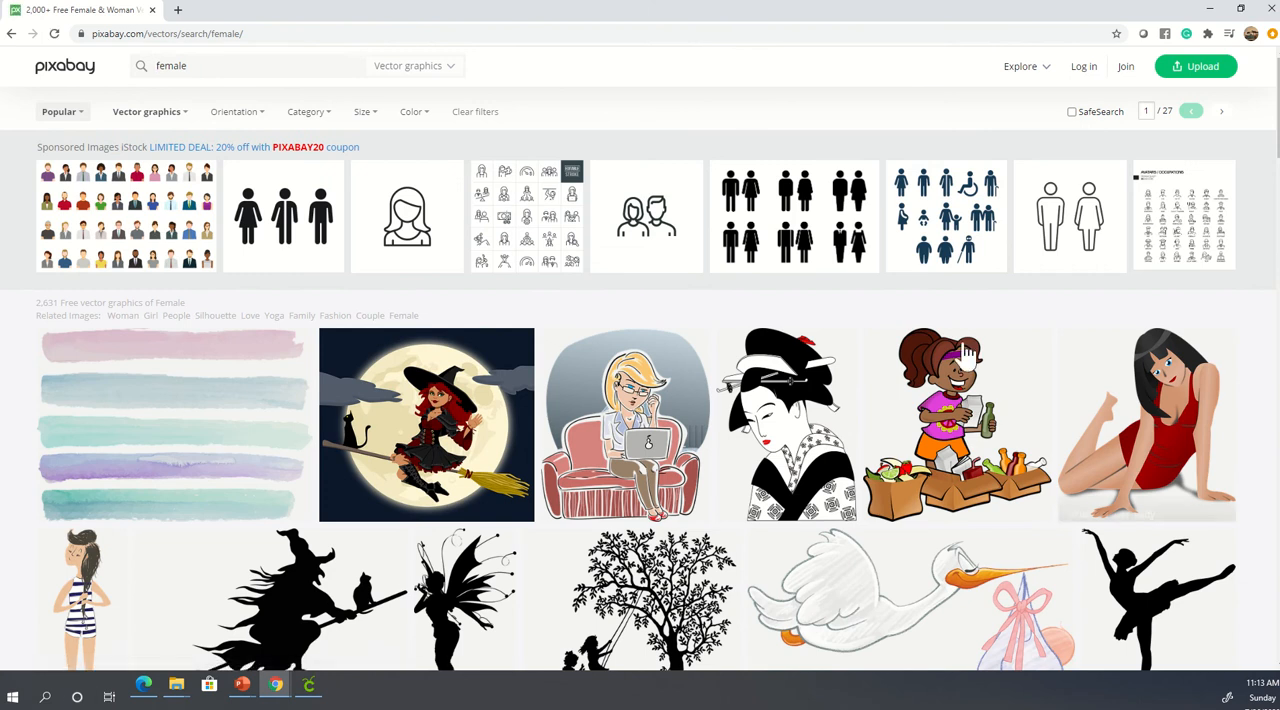
{"action": "scroll", "coordinate": [768, 440], "scroll_direction": "down", "scroll_amount": 3}
{"action": "scroll", "coordinate": [768, 440], "scroll_direction": "down", "scroll_amount": 5}
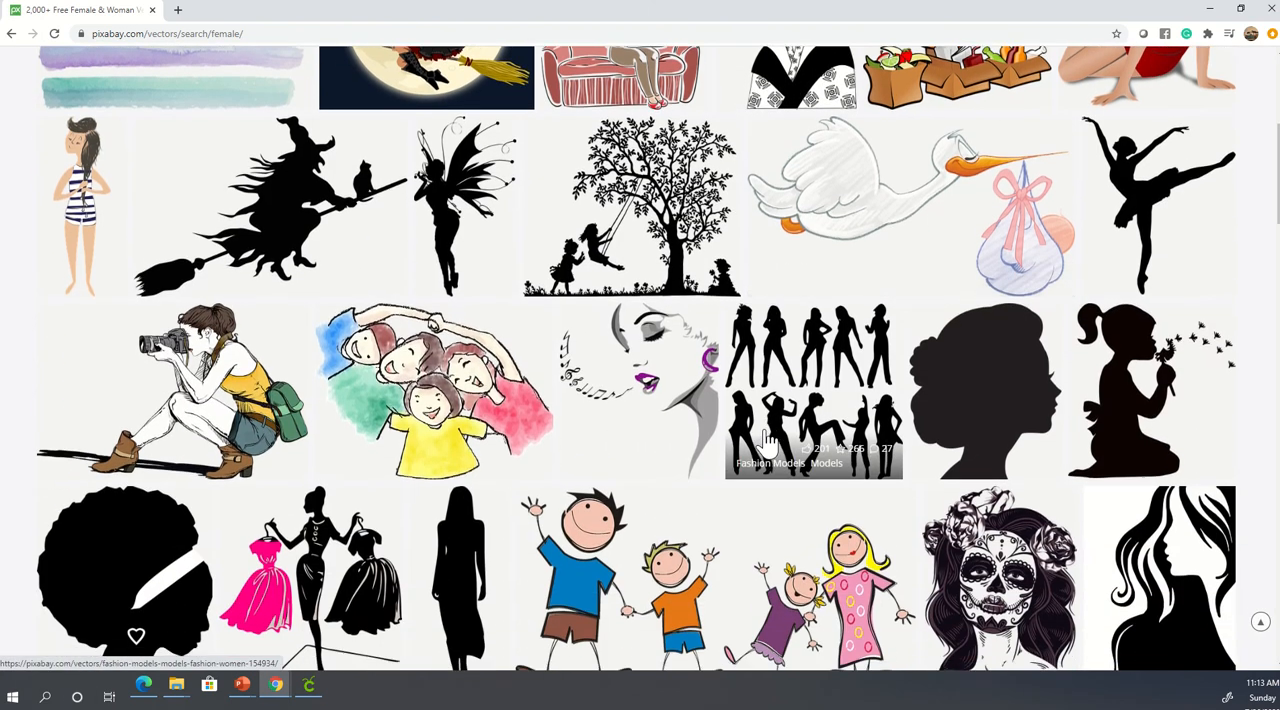
{"action": "scroll", "coordinate": [765, 440], "scroll_direction": "down", "scroll_amount": 8}
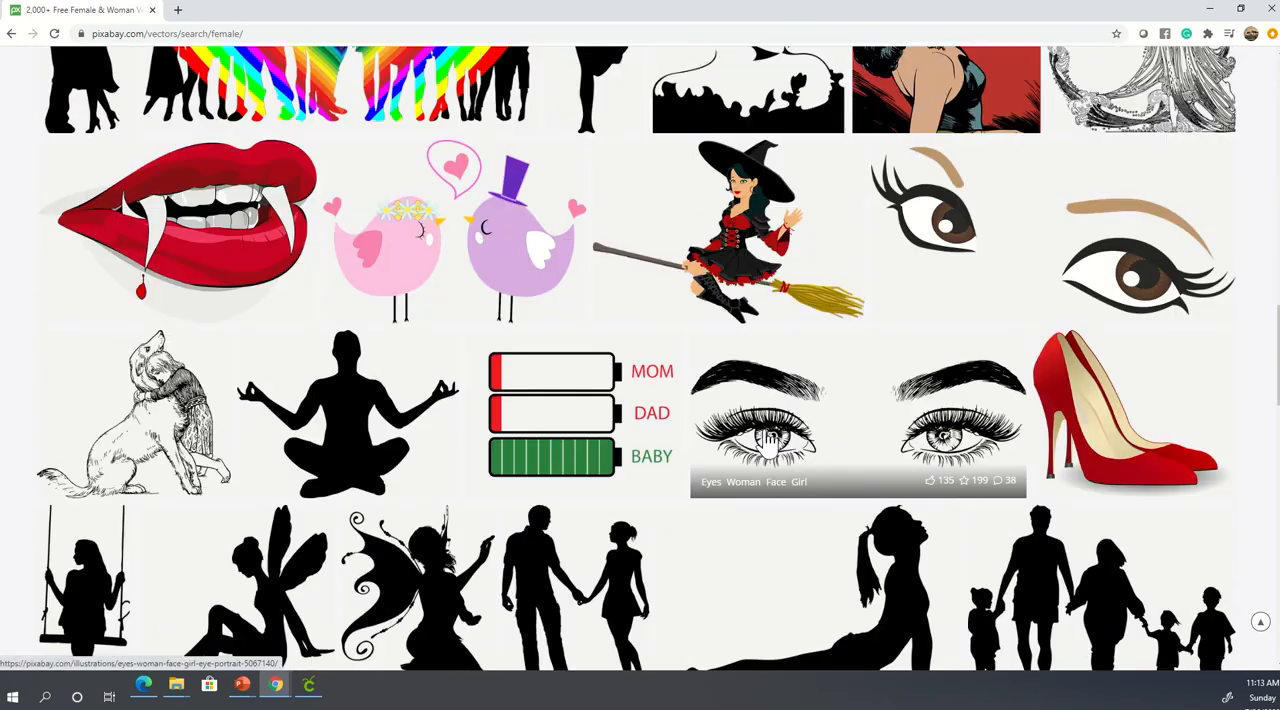
{"action": "scroll", "coordinate": [768, 440], "scroll_direction": "down", "scroll_amount": 10}
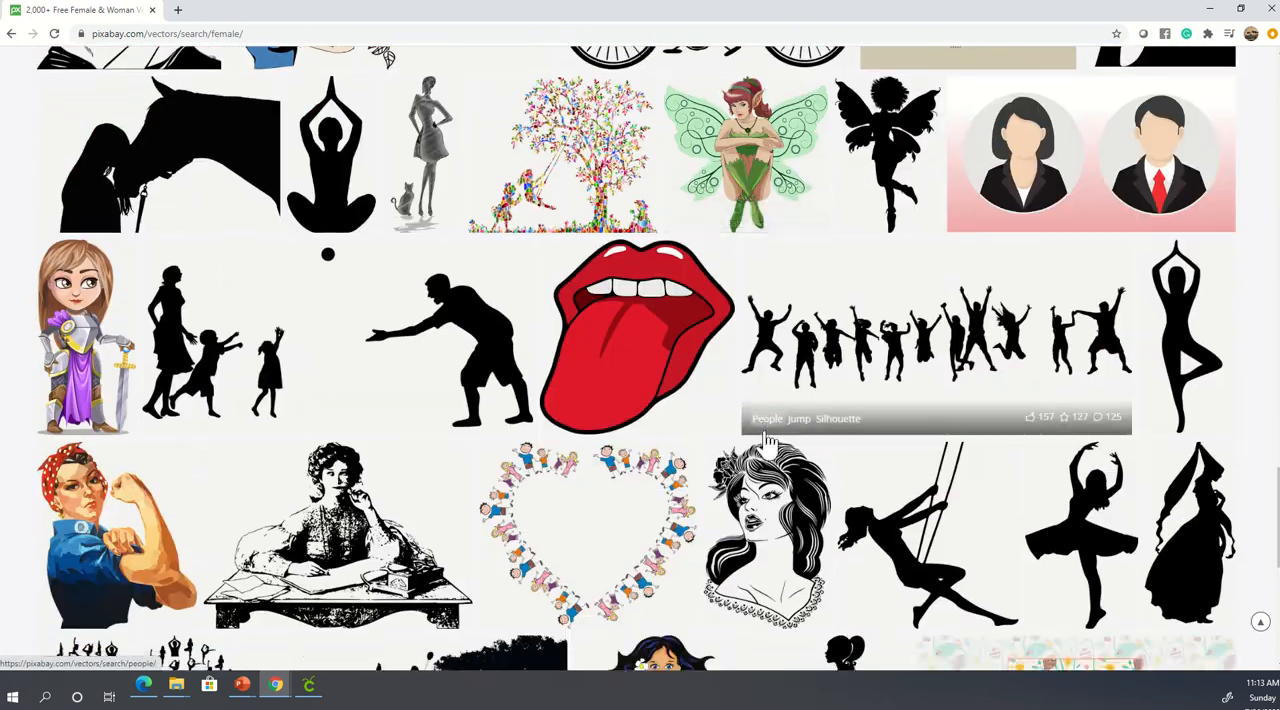
{"action": "scroll", "coordinate": [766, 445], "scroll_direction": "down", "scroll_amount": 8}
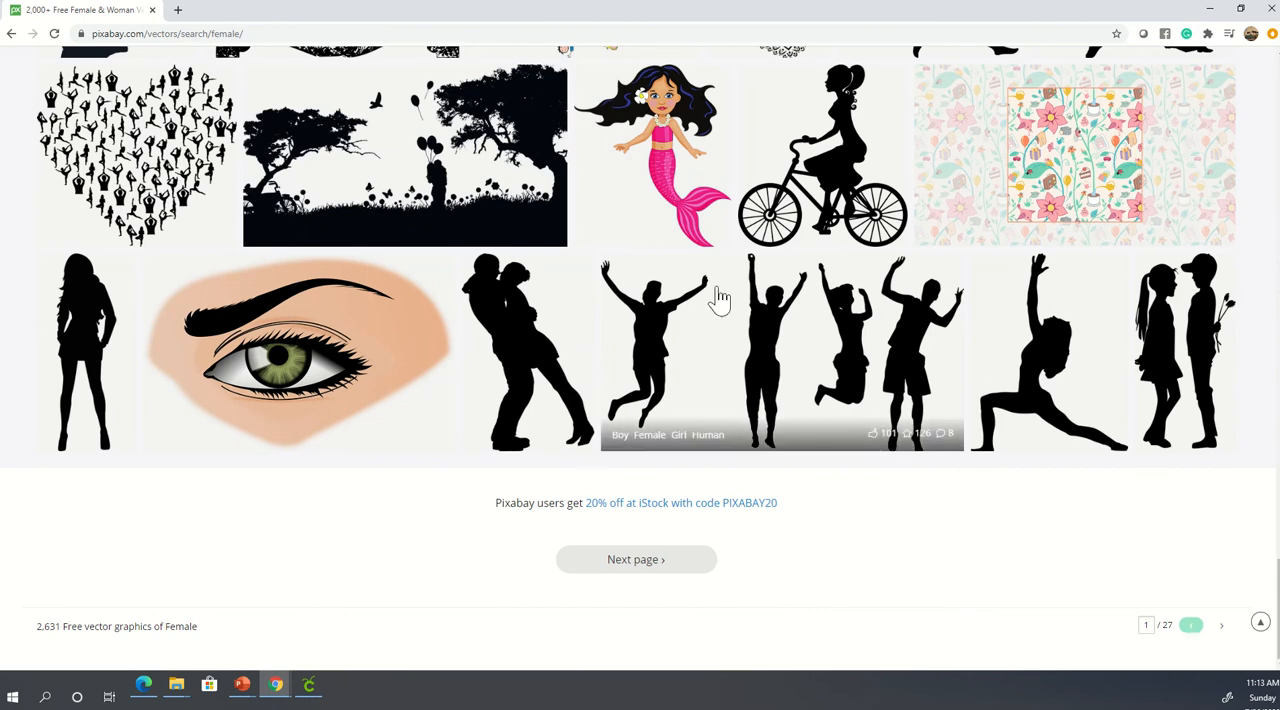
{"action": "scroll", "coordinate": [507, 378], "scroll_direction": "up", "scroll_amount": 7}
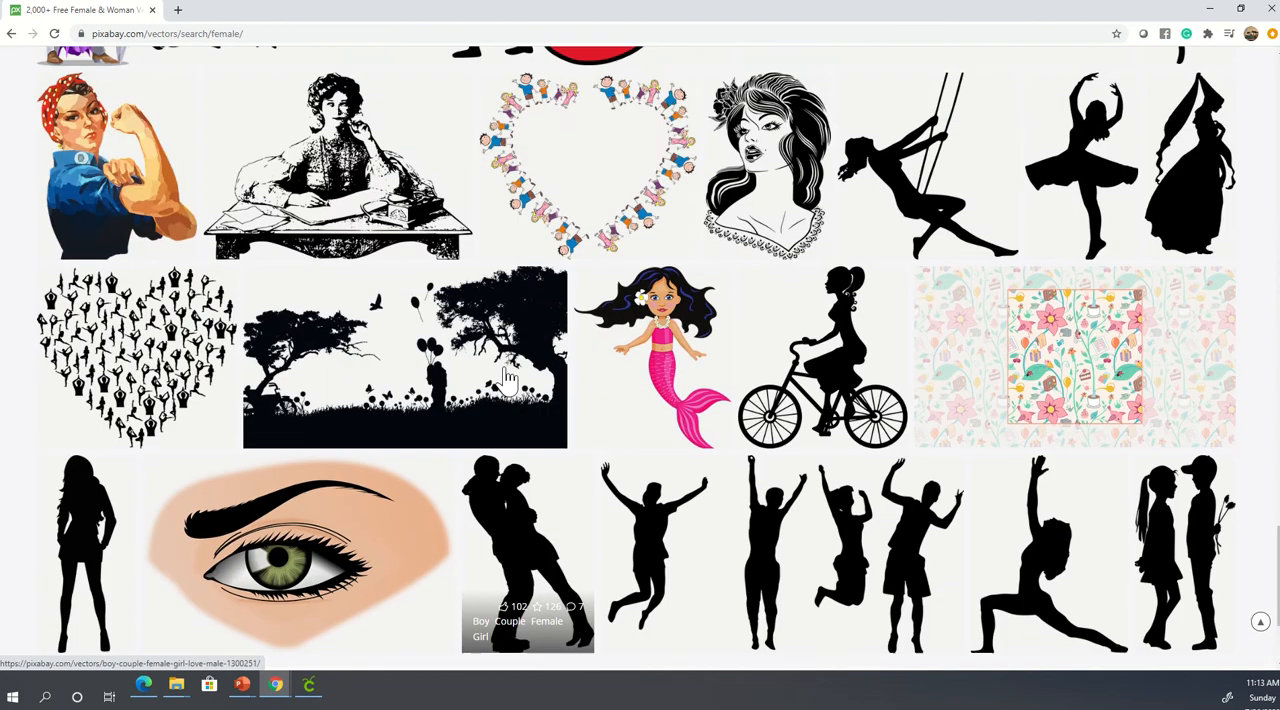
{"action": "scroll", "coordinate": [507, 378], "scroll_direction": "up", "scroll_amount": 10}
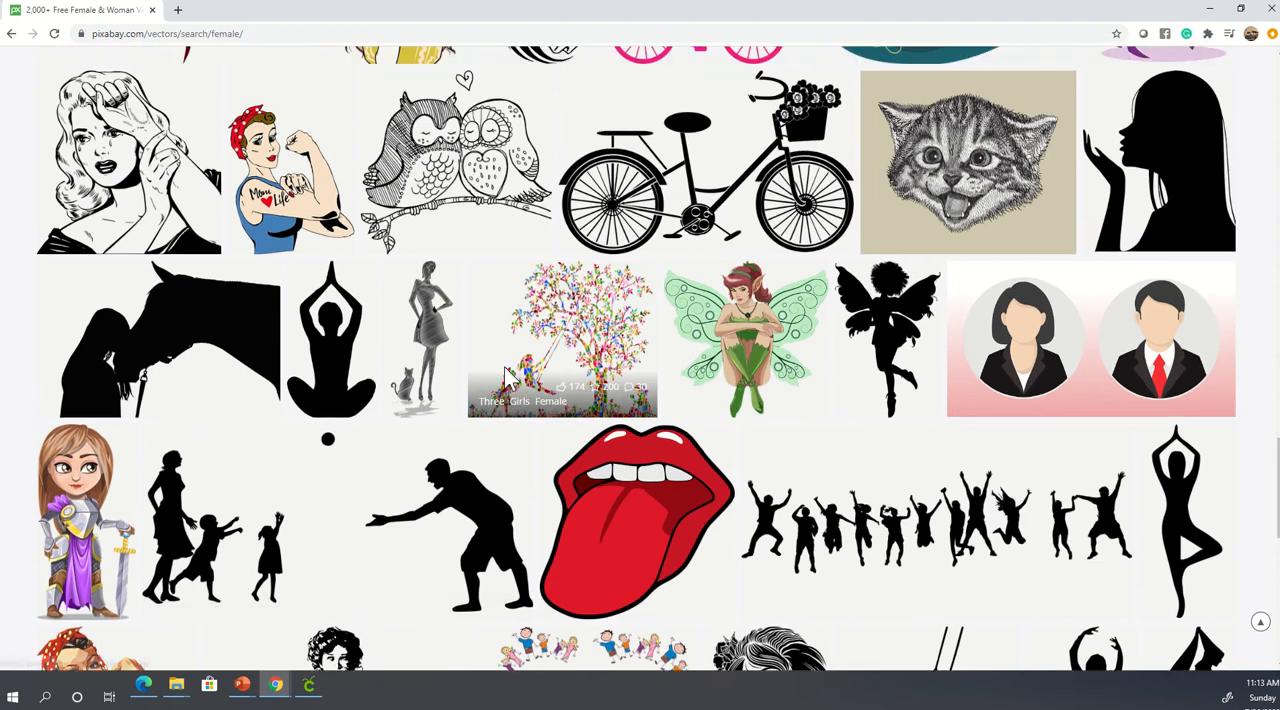
{"action": "scroll", "coordinate": [507, 378], "scroll_direction": "up", "scroll_amount": 10}
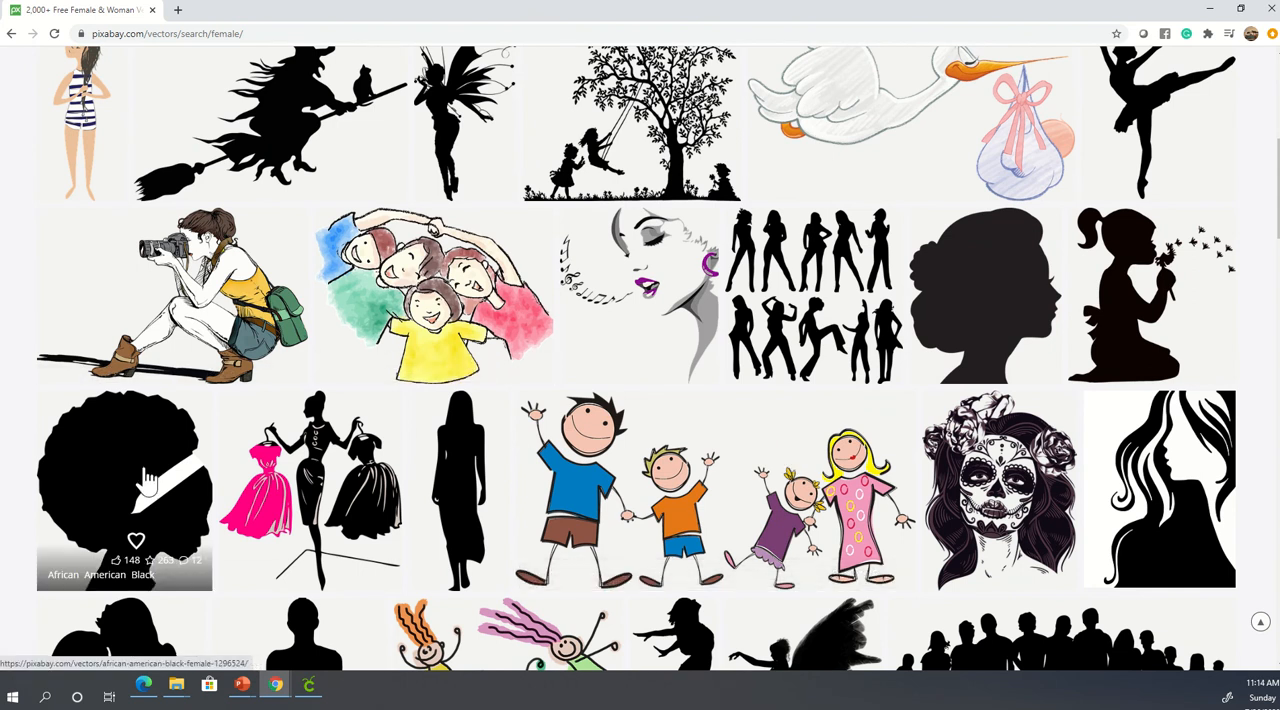
{"action": "scroll", "coordinate": [145, 480], "scroll_direction": "up", "scroll_amount": 5}
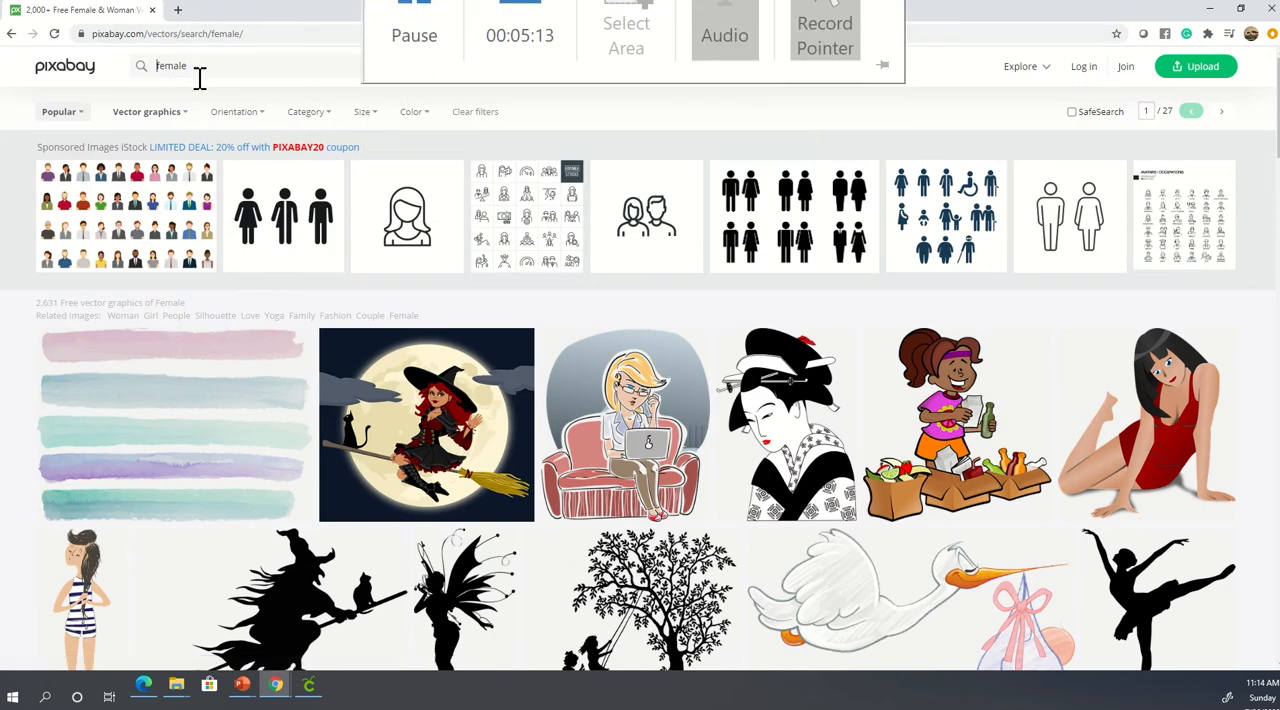
- Replace the search term with lips and run the vector graphics search
{"action": "double_click", "coordinate": [157, 64]}
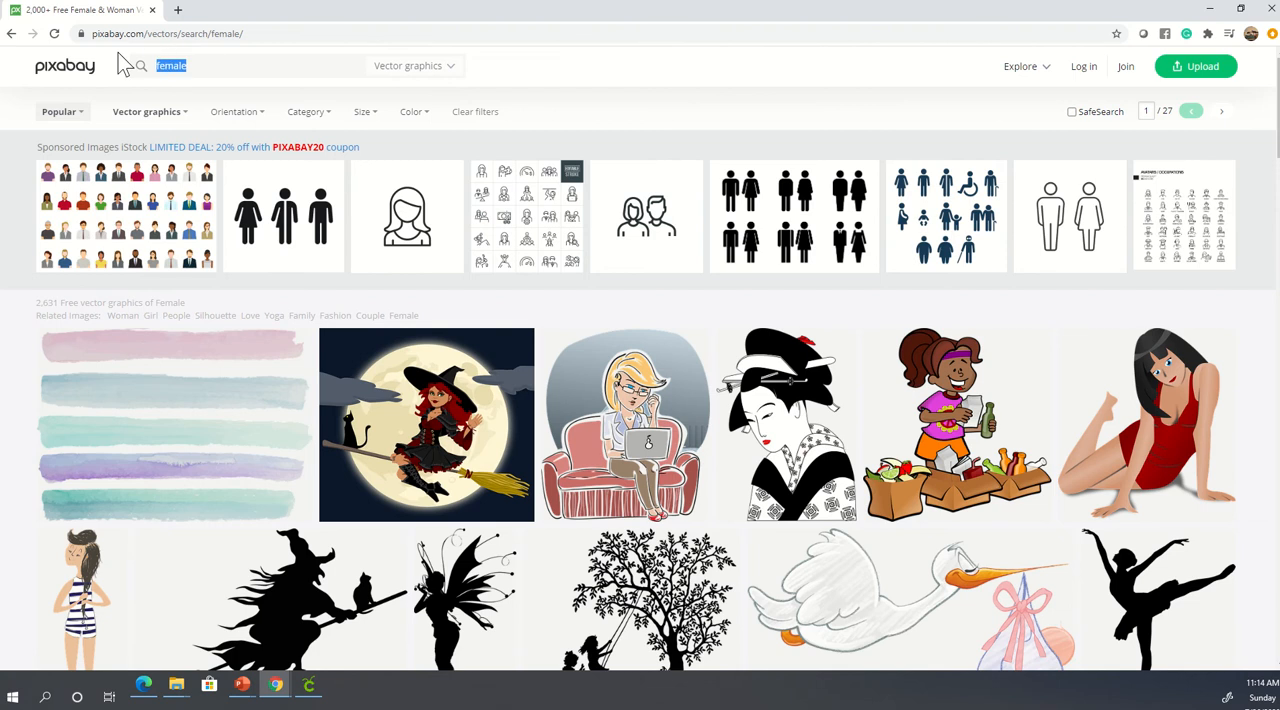
{"action": "key", "text": "BackSpace"}
{"action": "type", "text": "lips"}
{"action": "key", "text": "Return"}
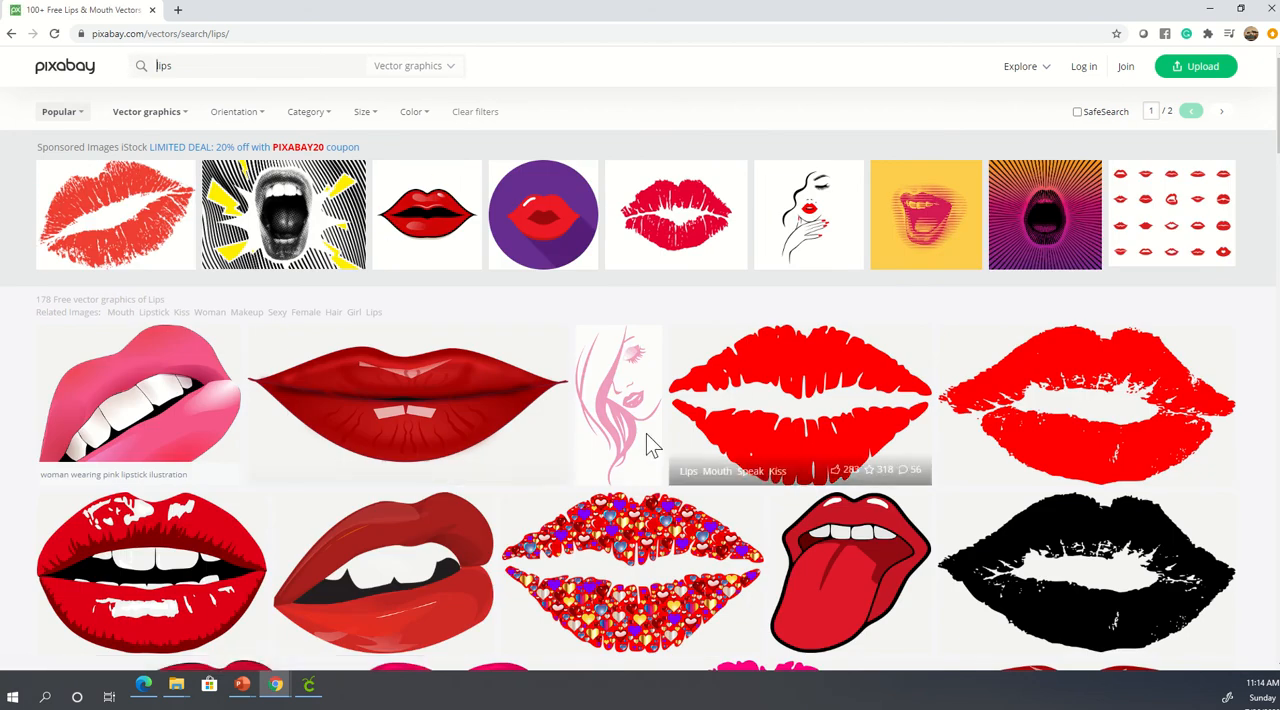
- Examine the lips vector graphics down to the end of the first results page and back up
{"action": "scroll", "coordinate": [650, 443], "scroll_direction": "down", "scroll_amount": 8}
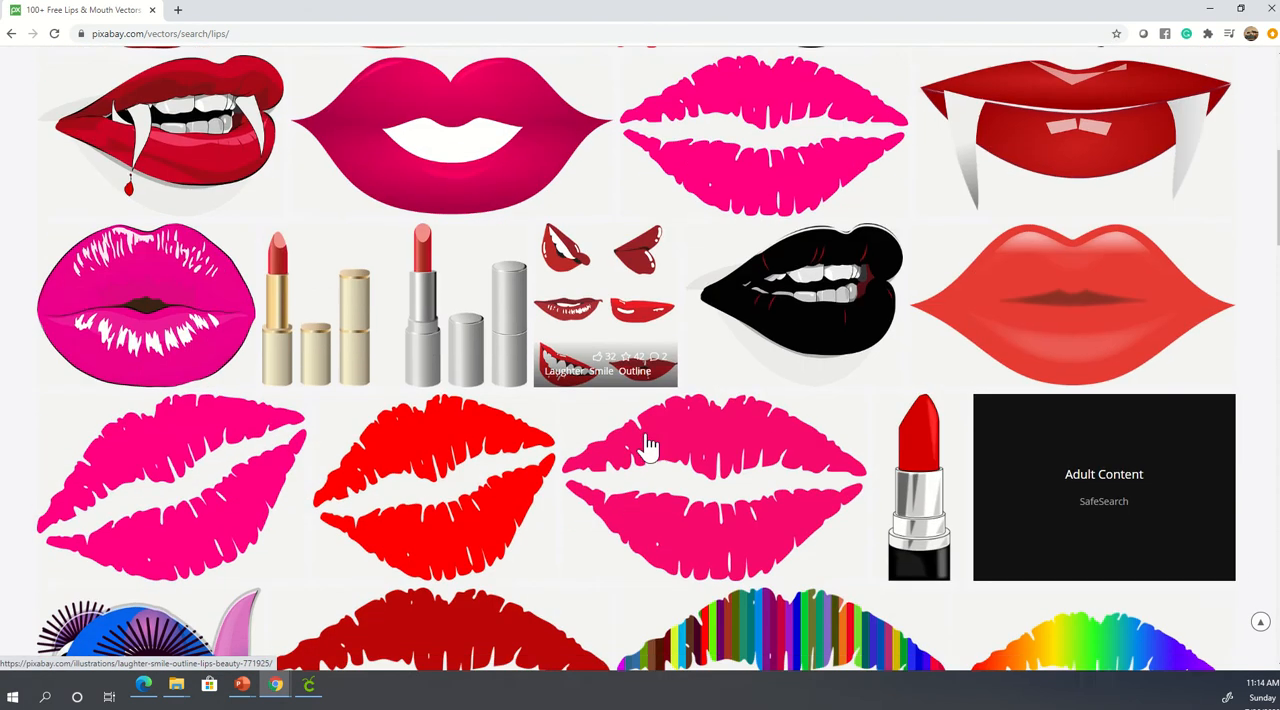
{"action": "scroll", "coordinate": [650, 443], "scroll_direction": "down", "scroll_amount": 4}
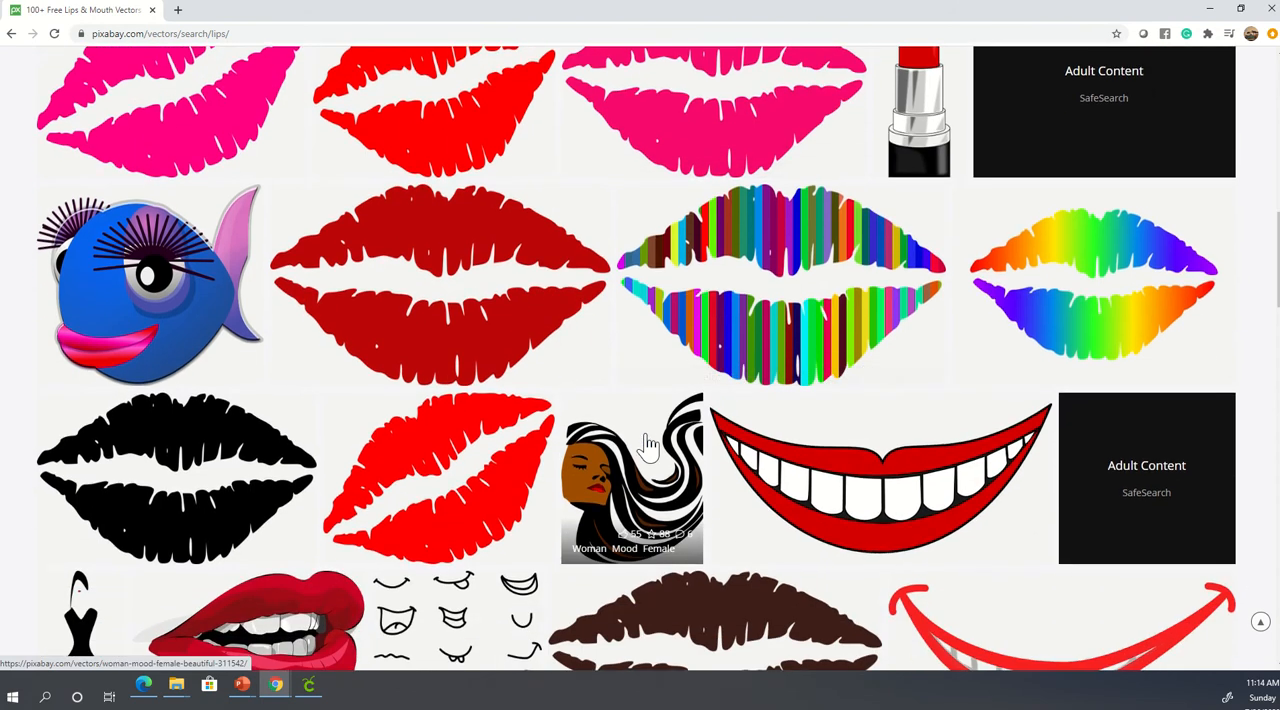
{"action": "scroll", "coordinate": [650, 443], "scroll_direction": "down", "scroll_amount": 1}
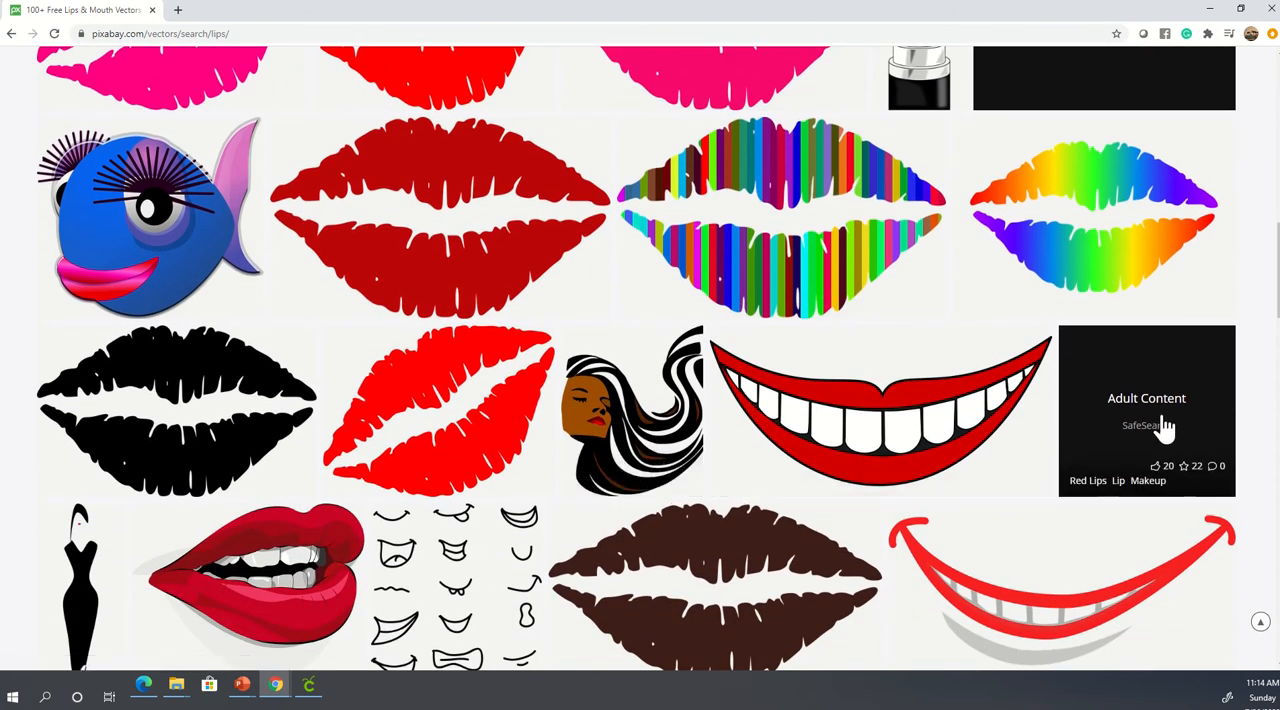
{"action": "scroll", "coordinate": [500, 425], "scroll_direction": "down", "scroll_amount": 5}
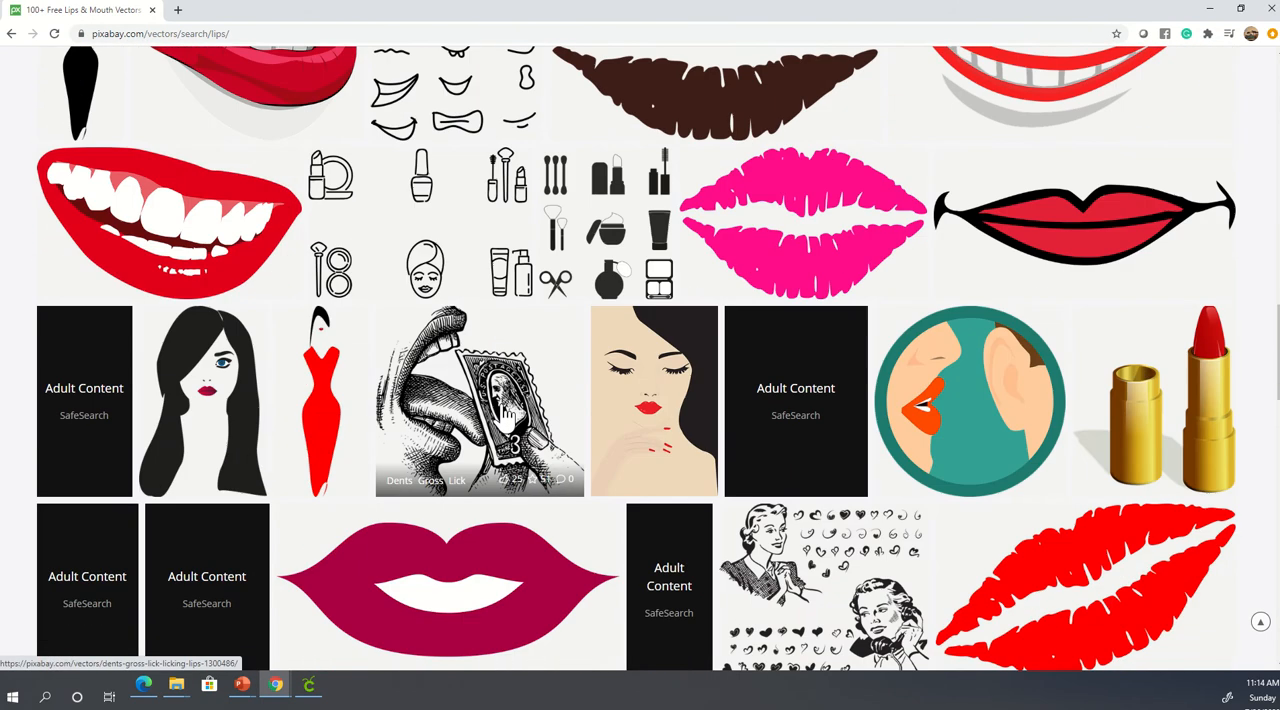
{"action": "scroll", "coordinate": [505, 420], "scroll_direction": "down", "scroll_amount": 7}
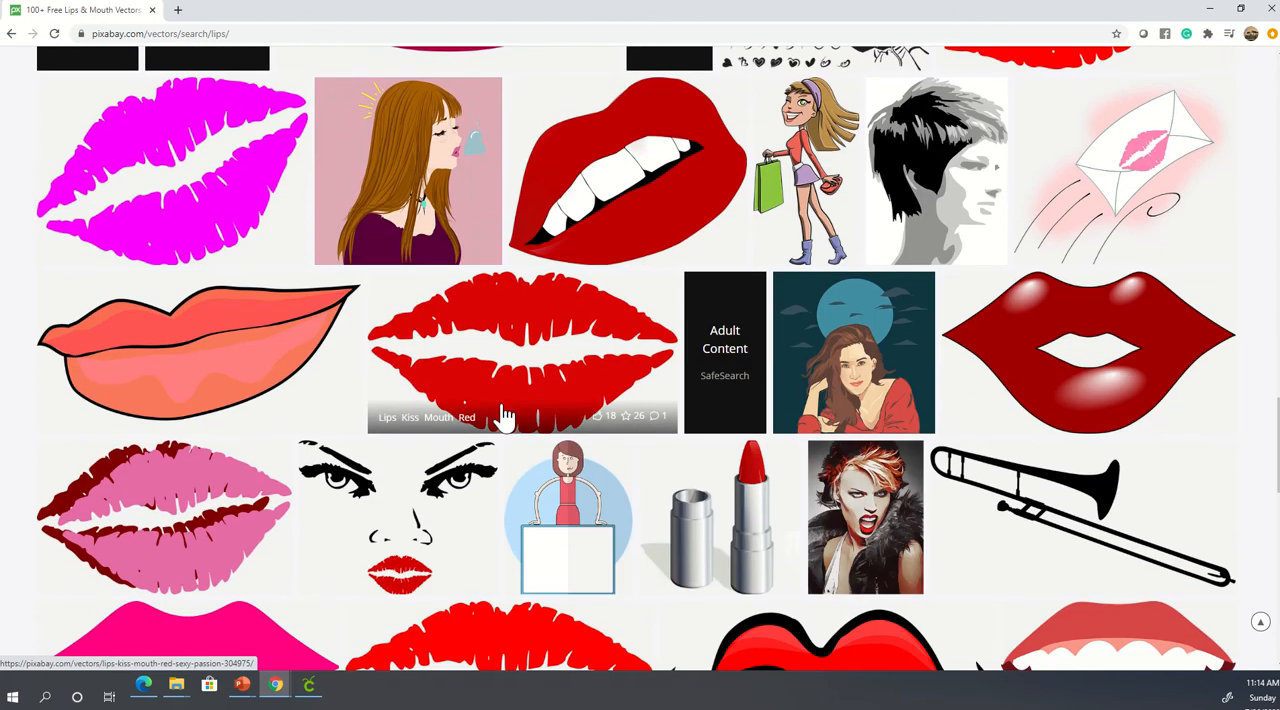
{"action": "scroll", "coordinate": [505, 418], "scroll_direction": "down", "scroll_amount": 12}
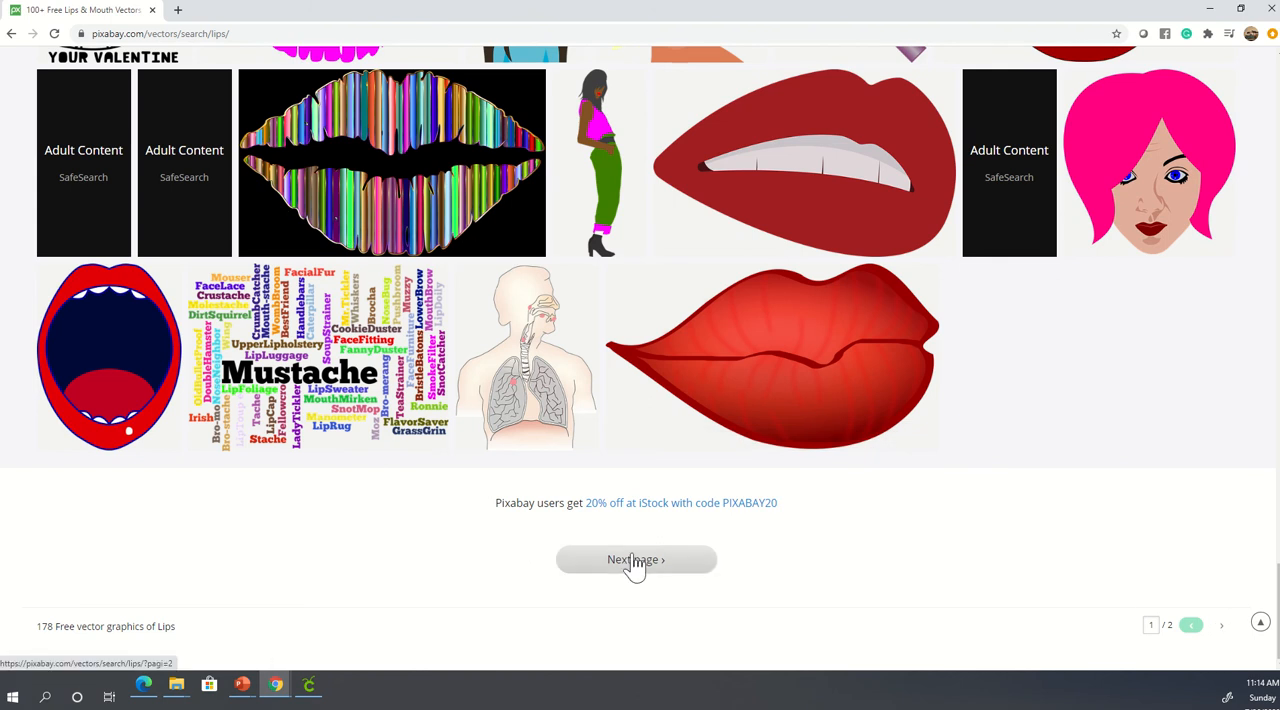
{"action": "scroll", "coordinate": [460, 444], "scroll_direction": "up", "scroll_amount": 5}
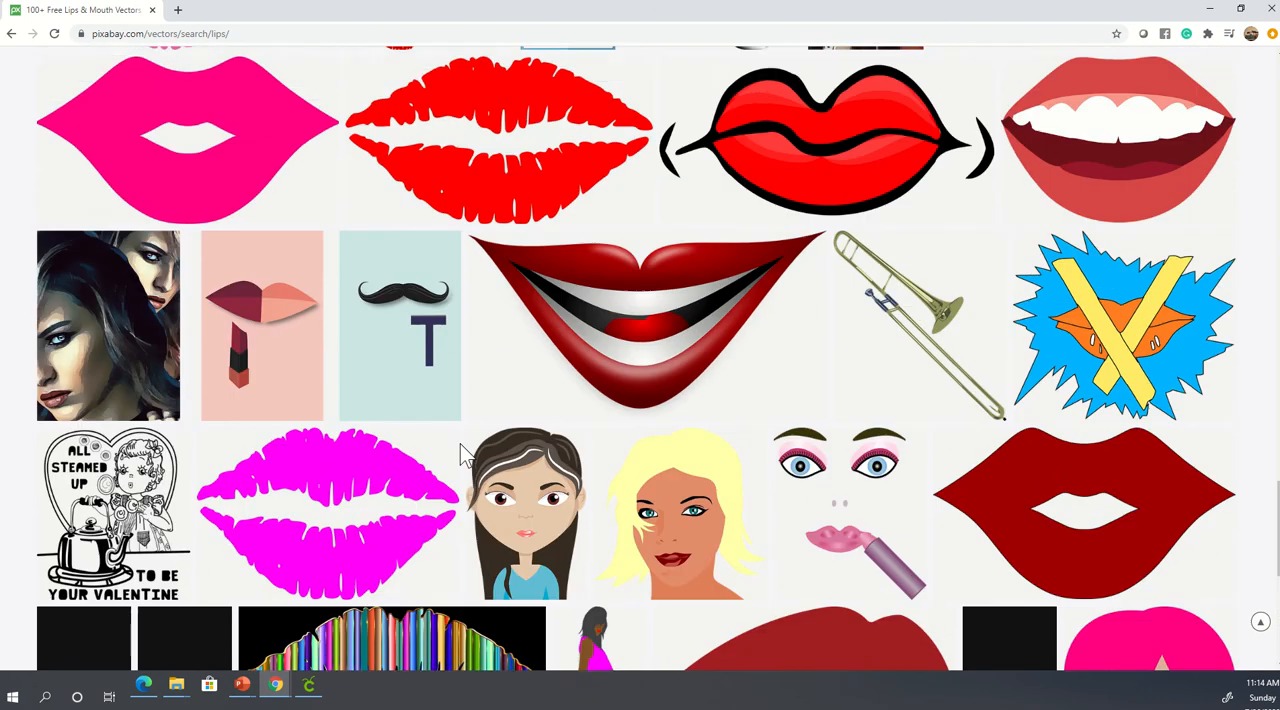
{"action": "scroll", "coordinate": [460, 444], "scroll_direction": "up", "scroll_amount": 12}
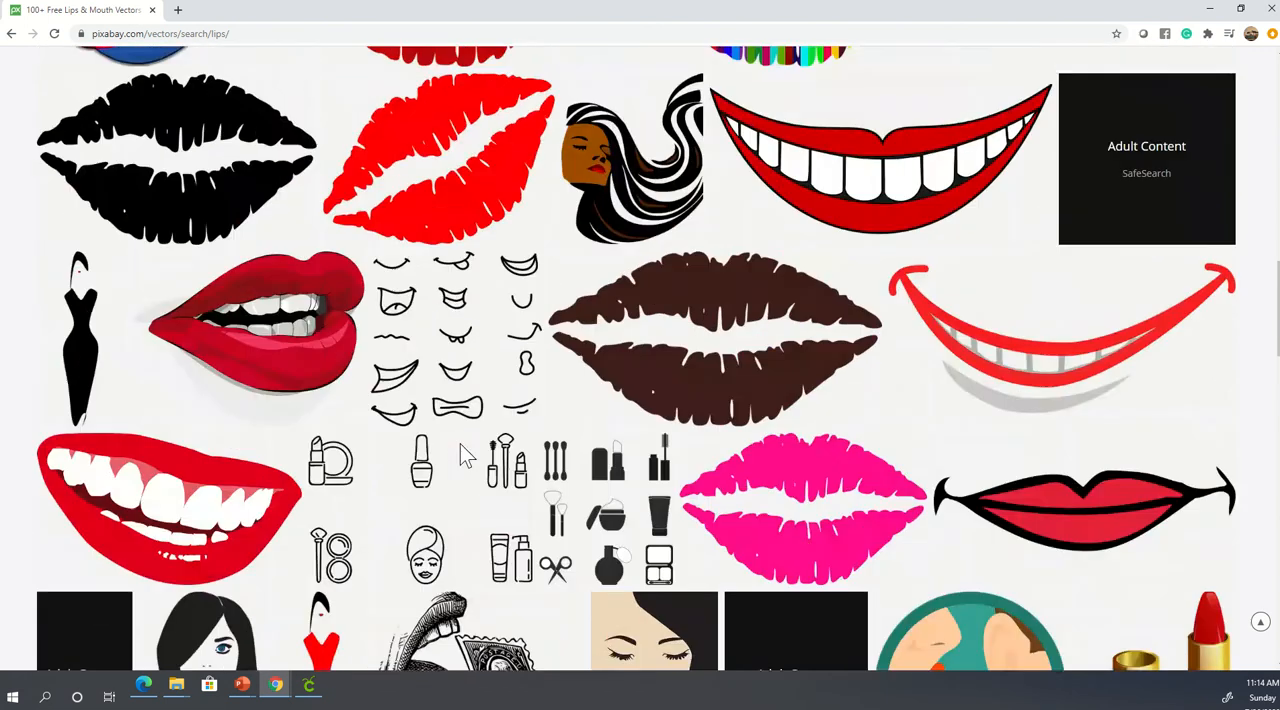
{"action": "scroll", "coordinate": [460, 444], "scroll_direction": "up", "scroll_amount": 5}
{"action": "scroll", "coordinate": [460, 444], "scroll_direction": "down", "scroll_amount": 3}
{"action": "scroll", "coordinate": [460, 444], "scroll_direction": "up", "scroll_amount": 1}
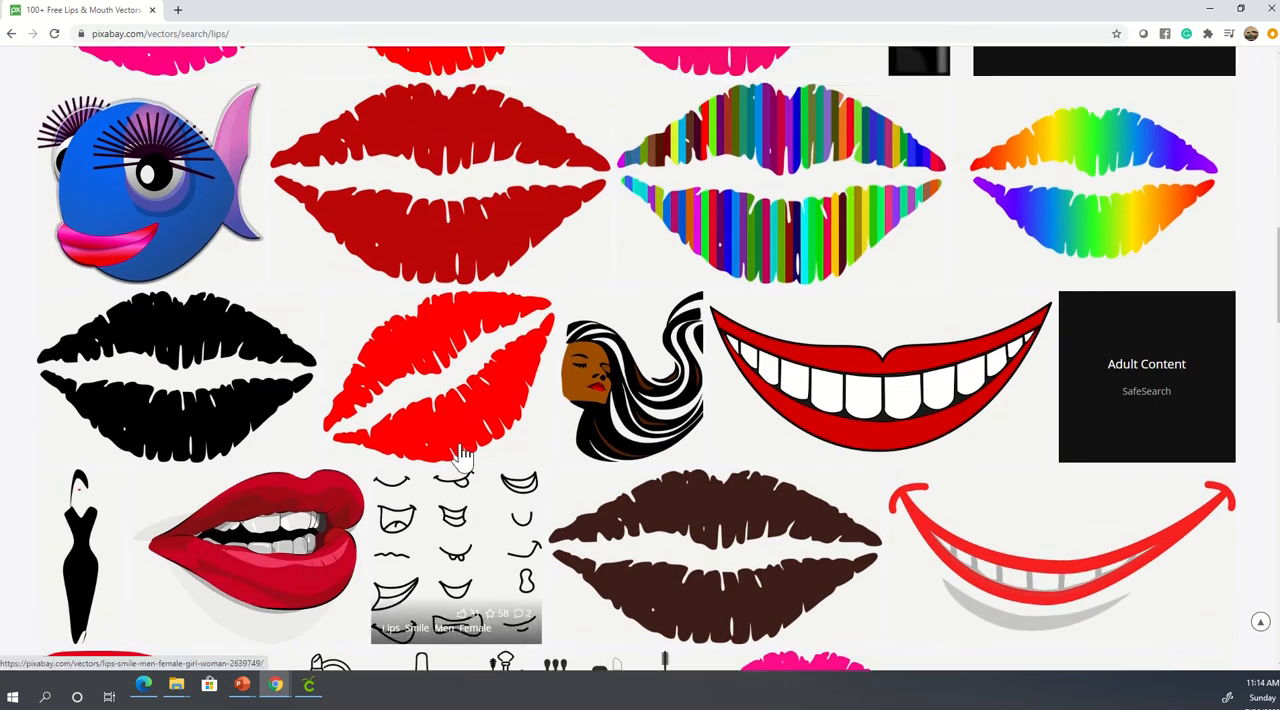
{"action": "scroll", "coordinate": [460, 452], "scroll_direction": "up", "scroll_amount": 15}
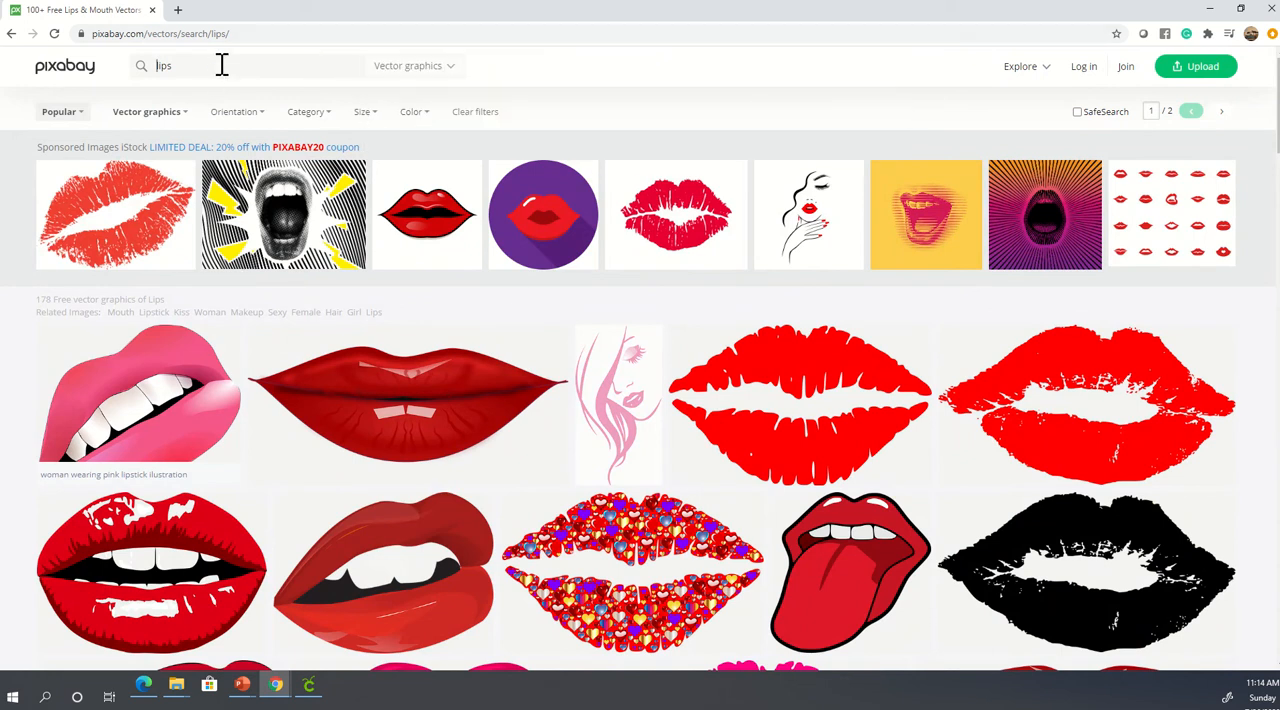
- Switch the lips search from vector graphics to Photos and look through the photo results
{"action": "left_click", "coordinate": [453, 68]}
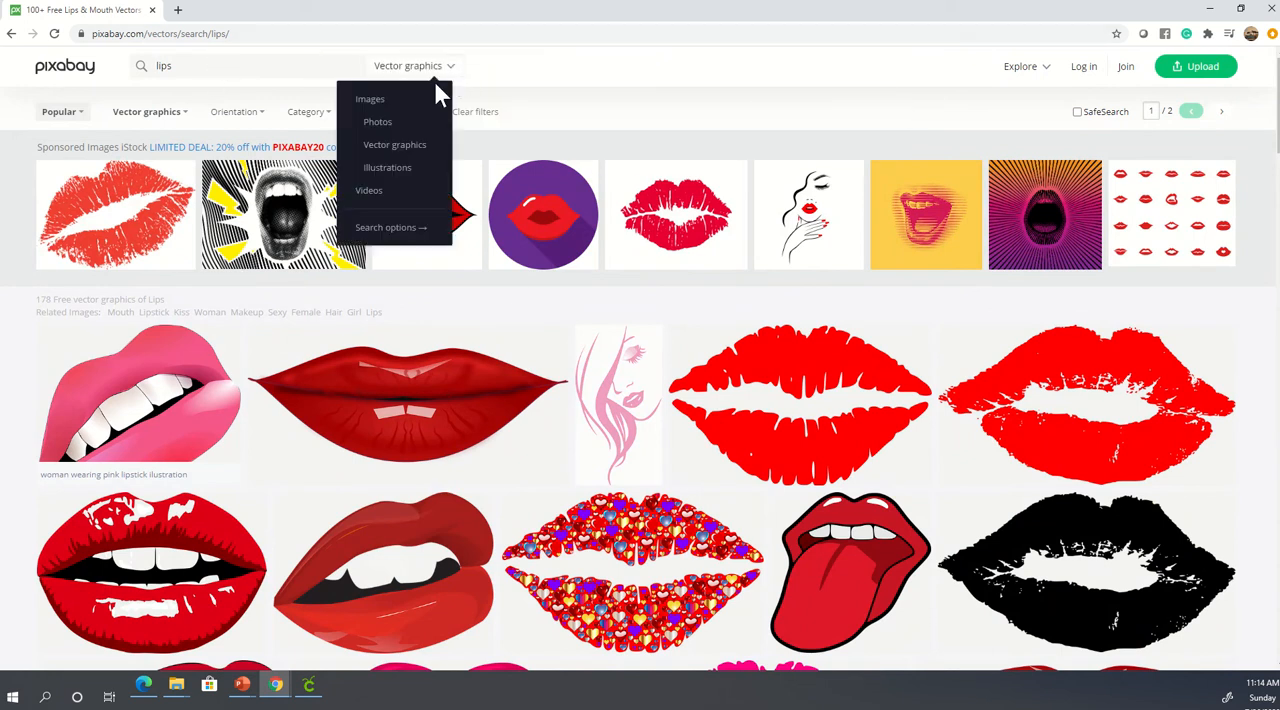
{"action": "left_click", "coordinate": [384, 124]}
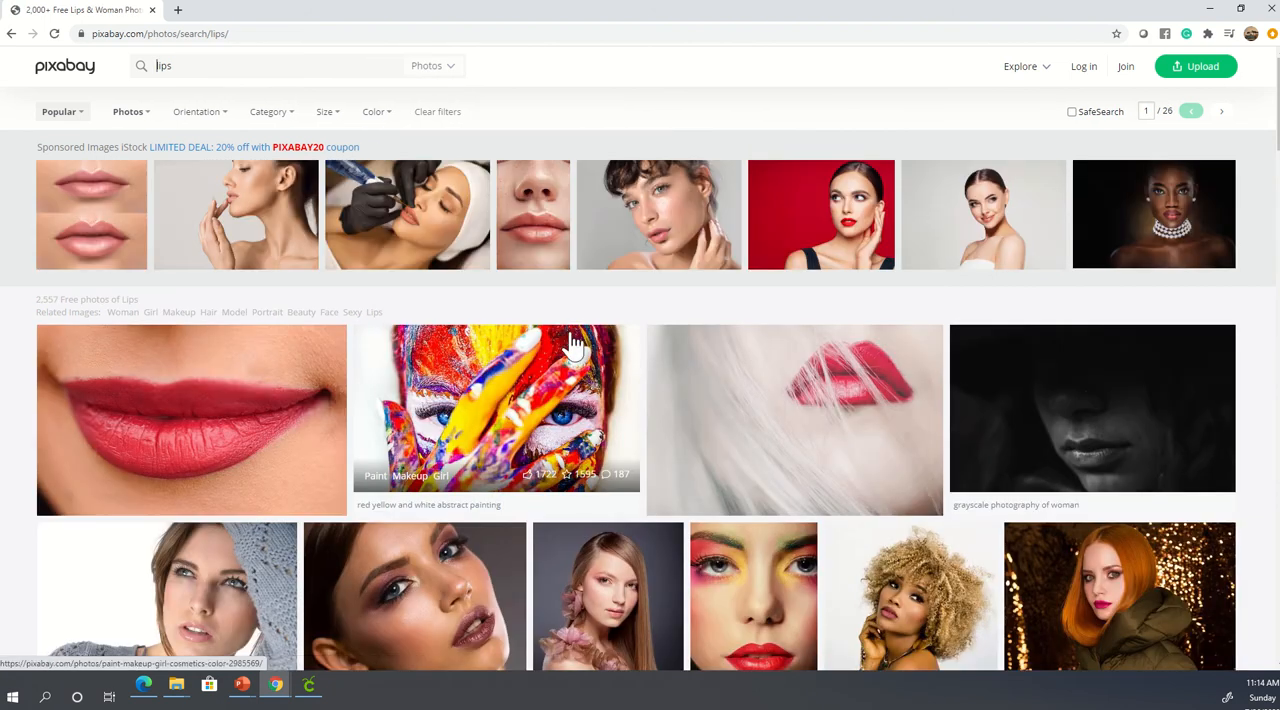
{"action": "scroll", "coordinate": [611, 530], "scroll_direction": "down", "scroll_amount": 3}
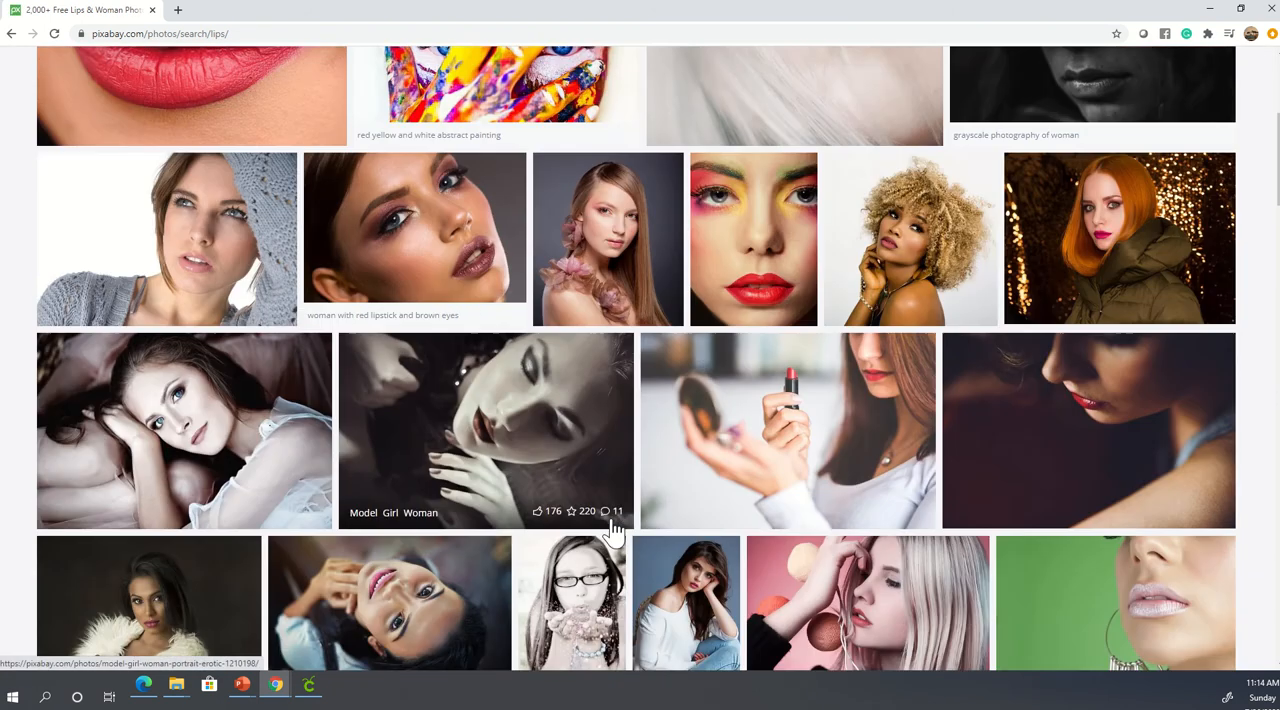
{"action": "scroll", "coordinate": [613, 530], "scroll_direction": "down", "scroll_amount": 7}
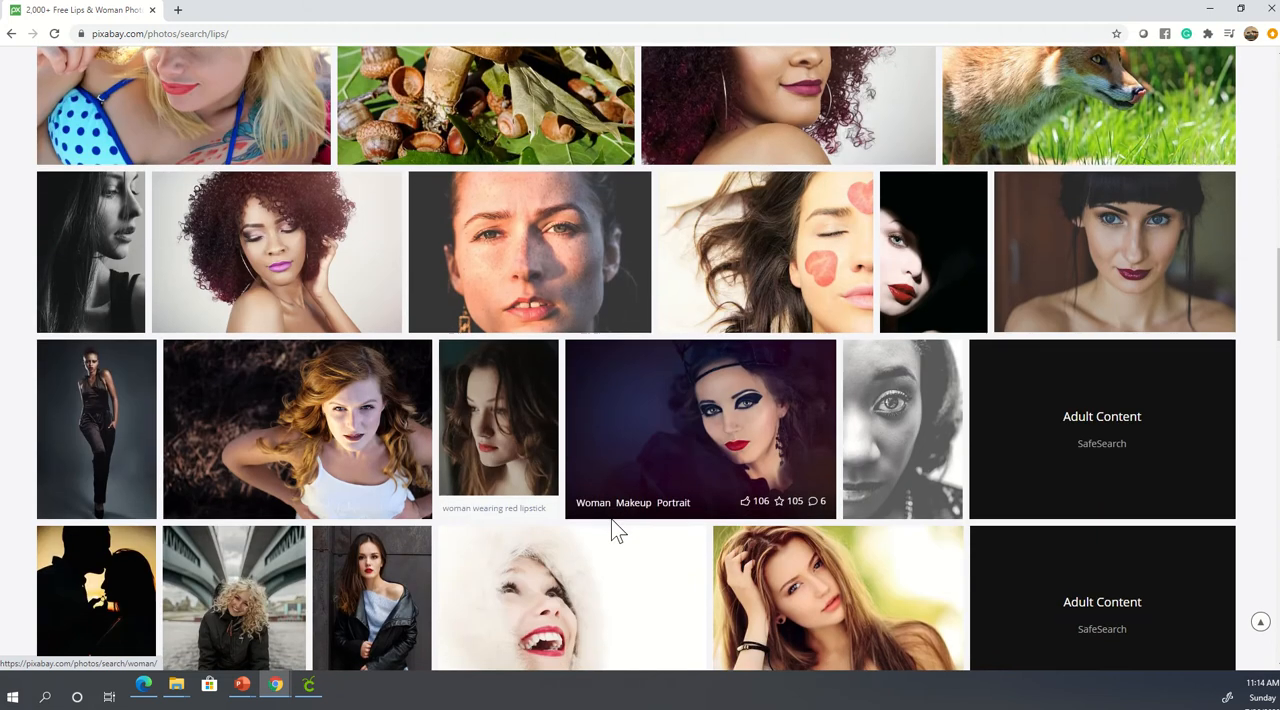
{"action": "scroll", "coordinate": [613, 530], "scroll_direction": "down", "scroll_amount": 8}
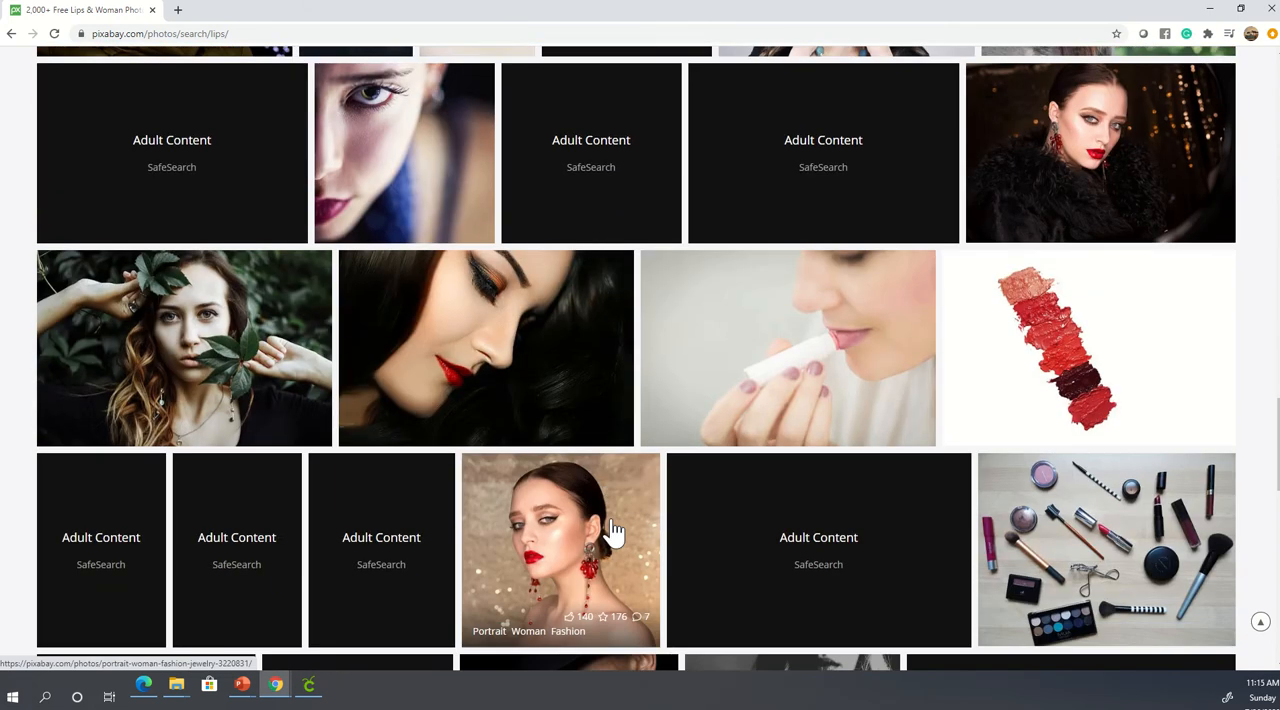
{"action": "scroll", "coordinate": [613, 530], "scroll_direction": "up", "scroll_amount": 9}
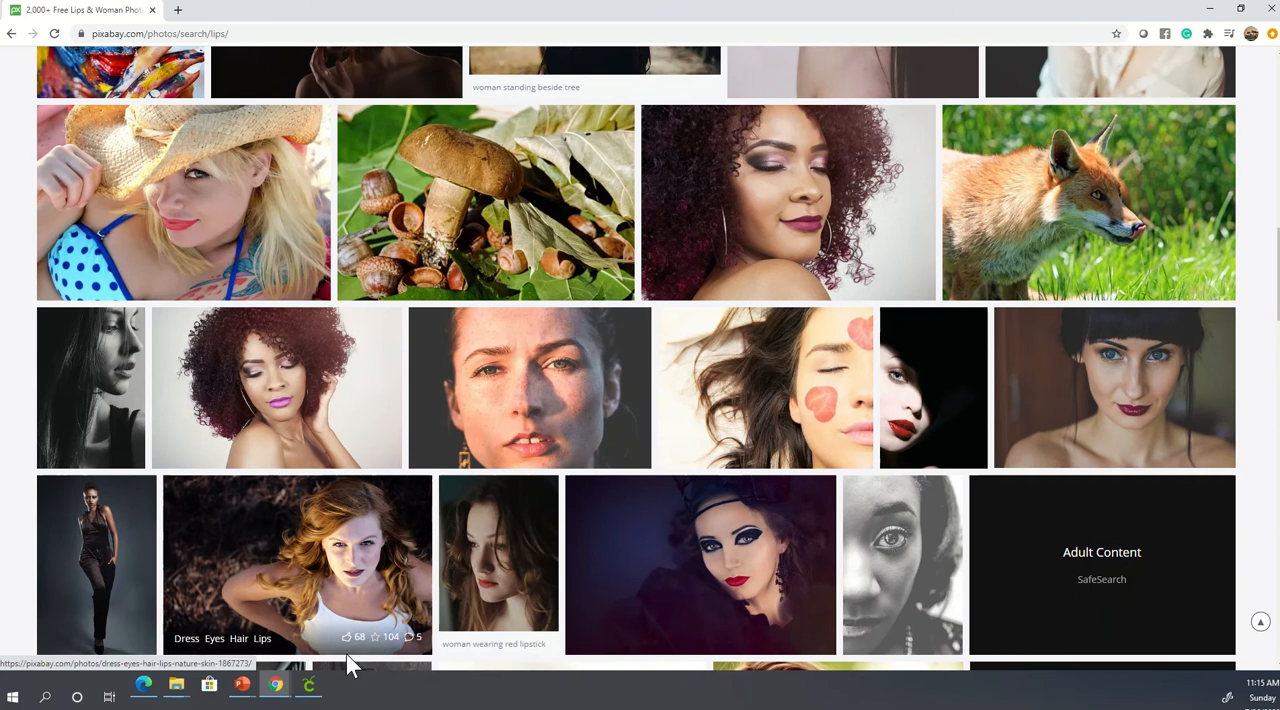
- Switch to Cricut Design Space and start an image upload, browsing the computer for the file
{"action": "left_click", "coordinate": [309, 685]}
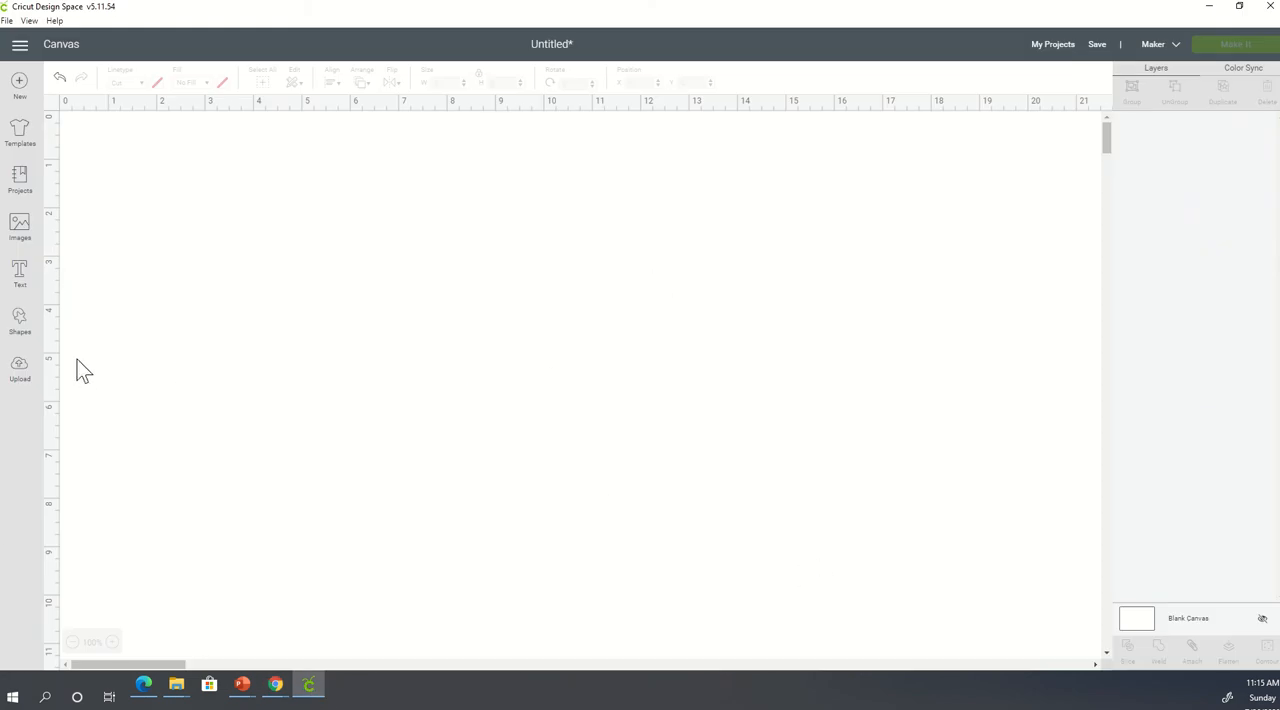
{"action": "left_click", "coordinate": [20, 370]}
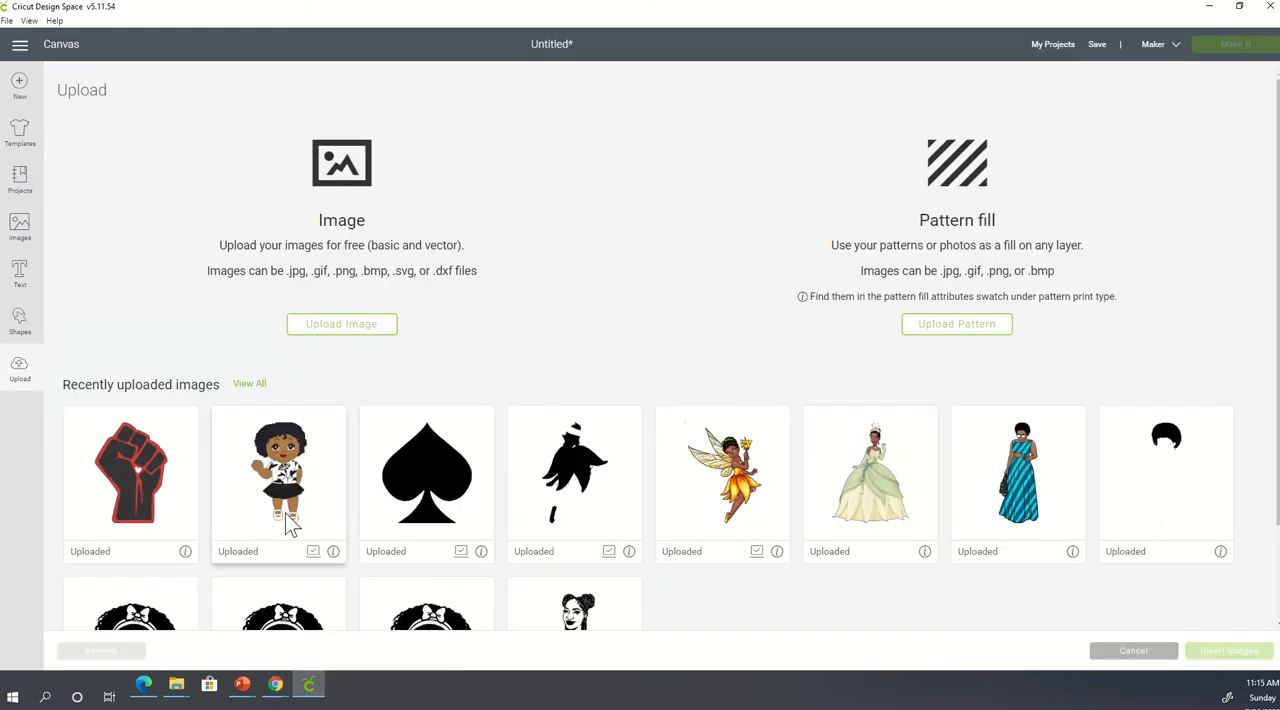
{"action": "left_click", "coordinate": [373, 330]}
{"action": "left_click", "coordinate": [651, 350]}
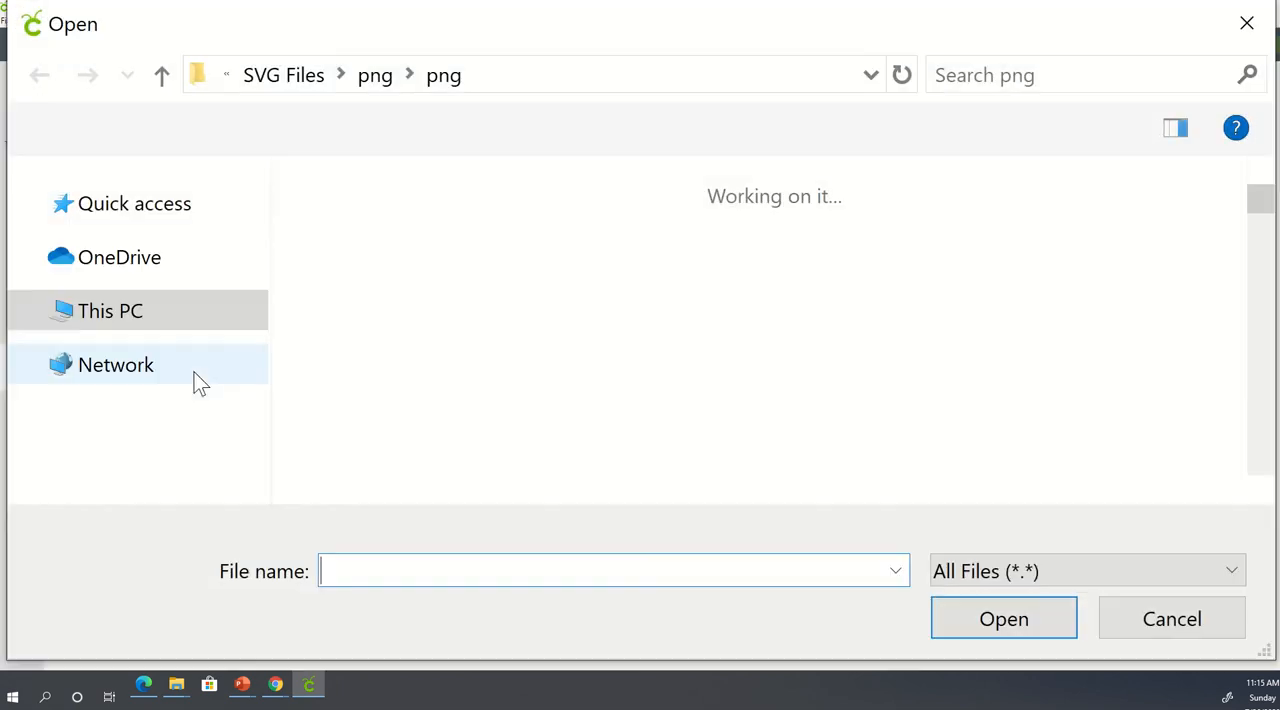
- Search the Desktop for fist and open fist-2385848_1280 (1).png as the image to upload
{"action": "left_click", "coordinate": [140, 490]}
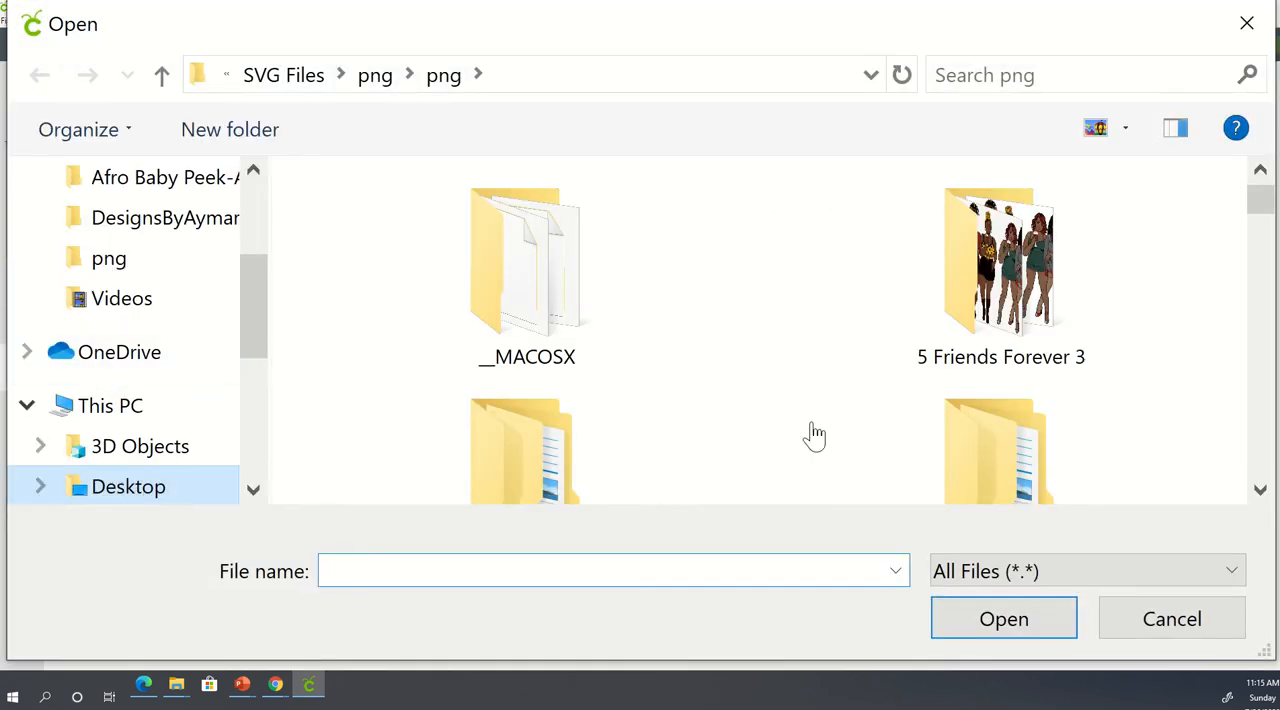
{"action": "left_click", "coordinate": [1074, 77]}
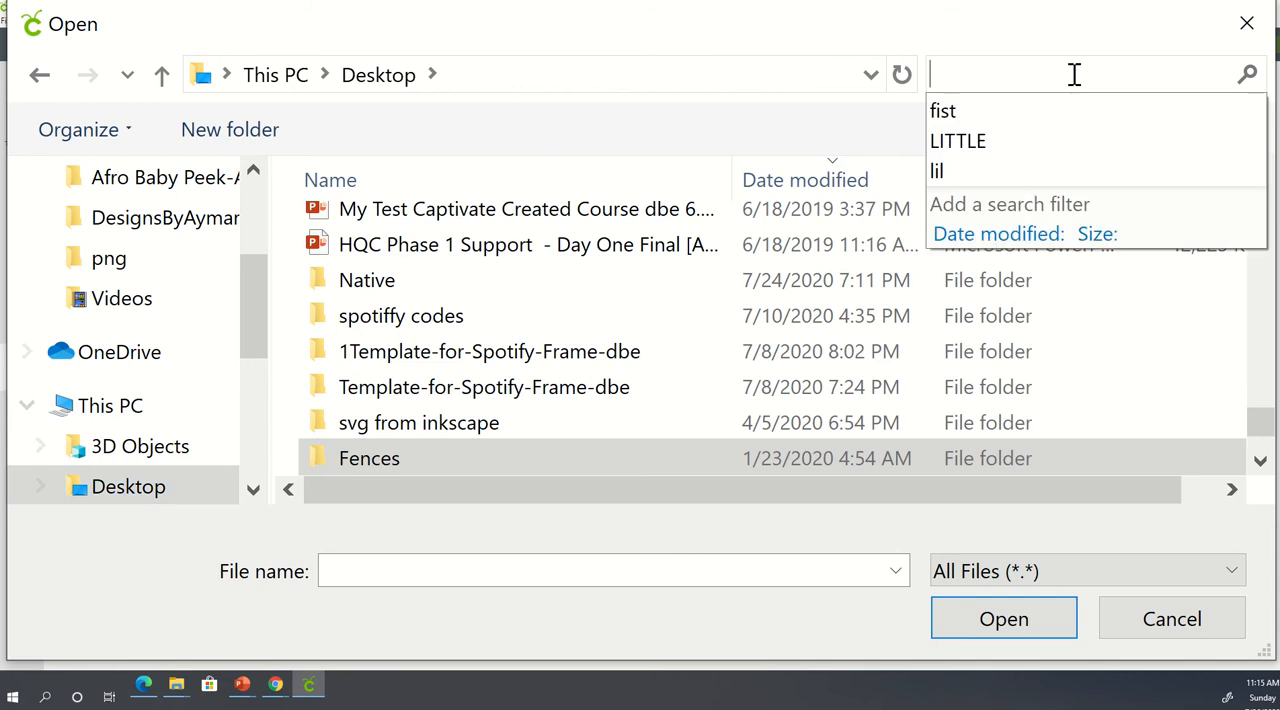
{"action": "left_click", "coordinate": [962, 111]}
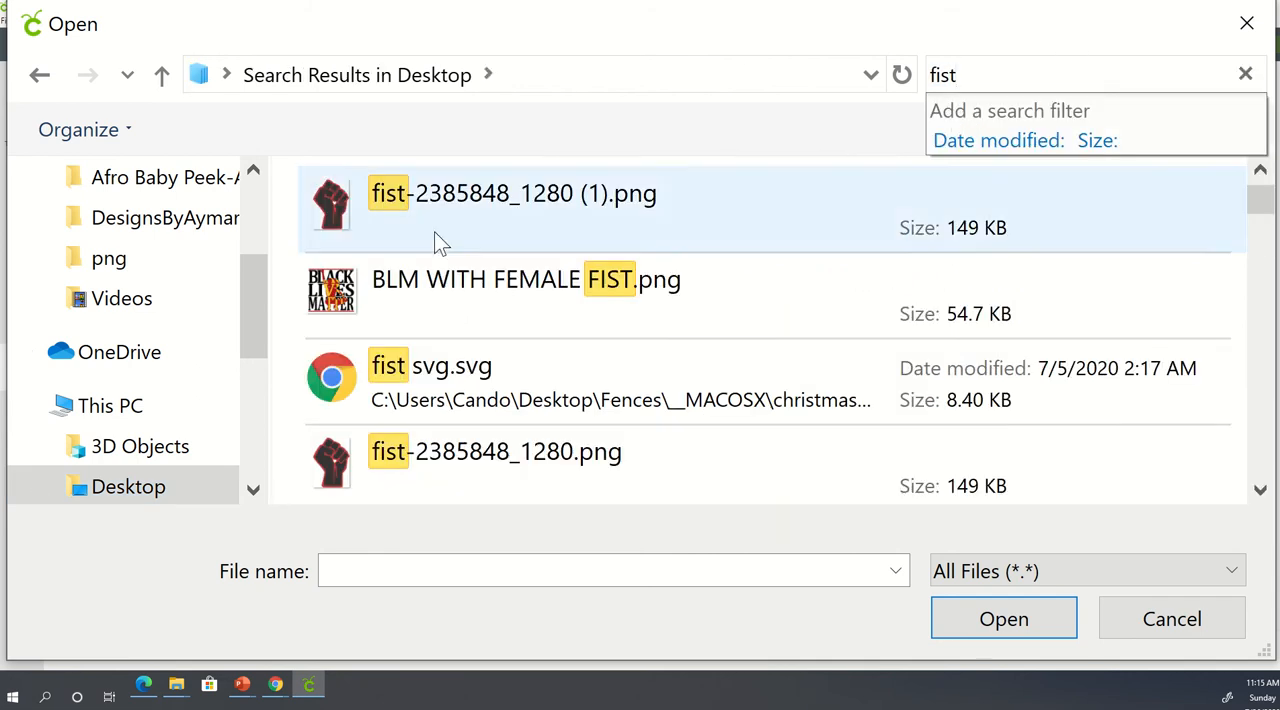
{"action": "left_click", "coordinate": [422, 210]}
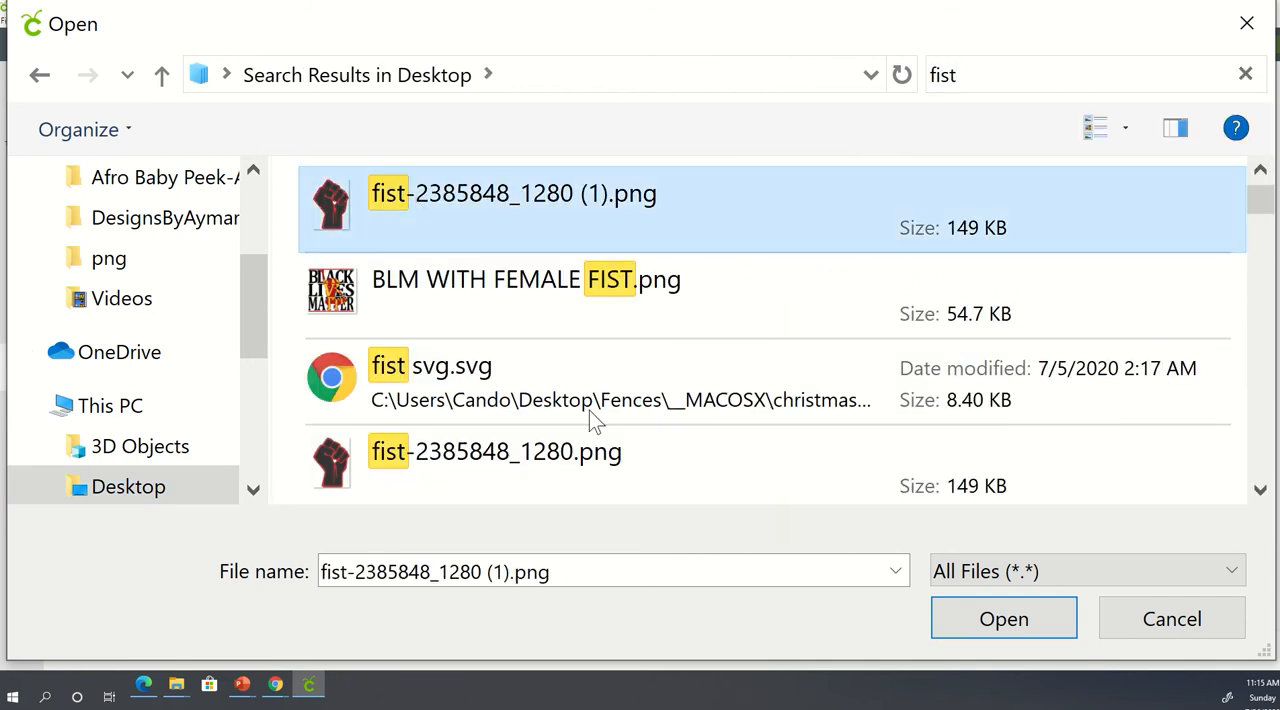
{"action": "left_click", "coordinate": [1018, 620]}
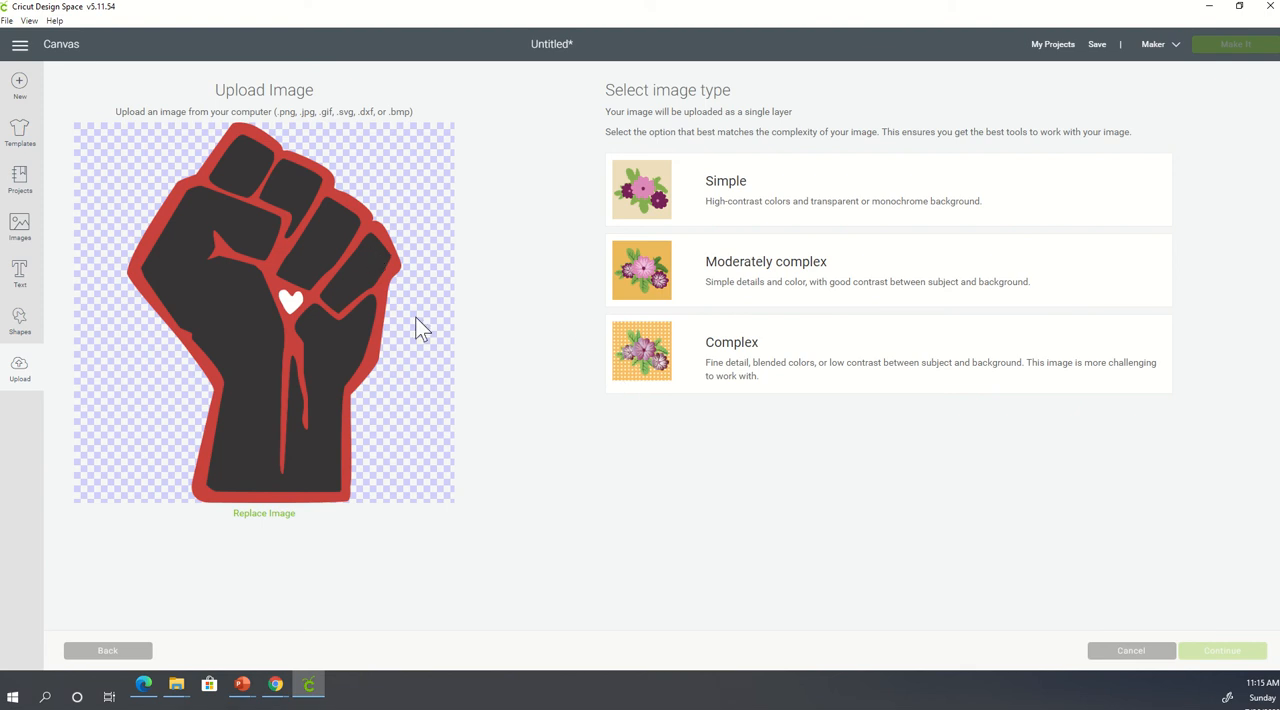
- Set the fist's image type to Complex and remove its red outline and the white heart
{"action": "left_click", "coordinate": [628, 360]}
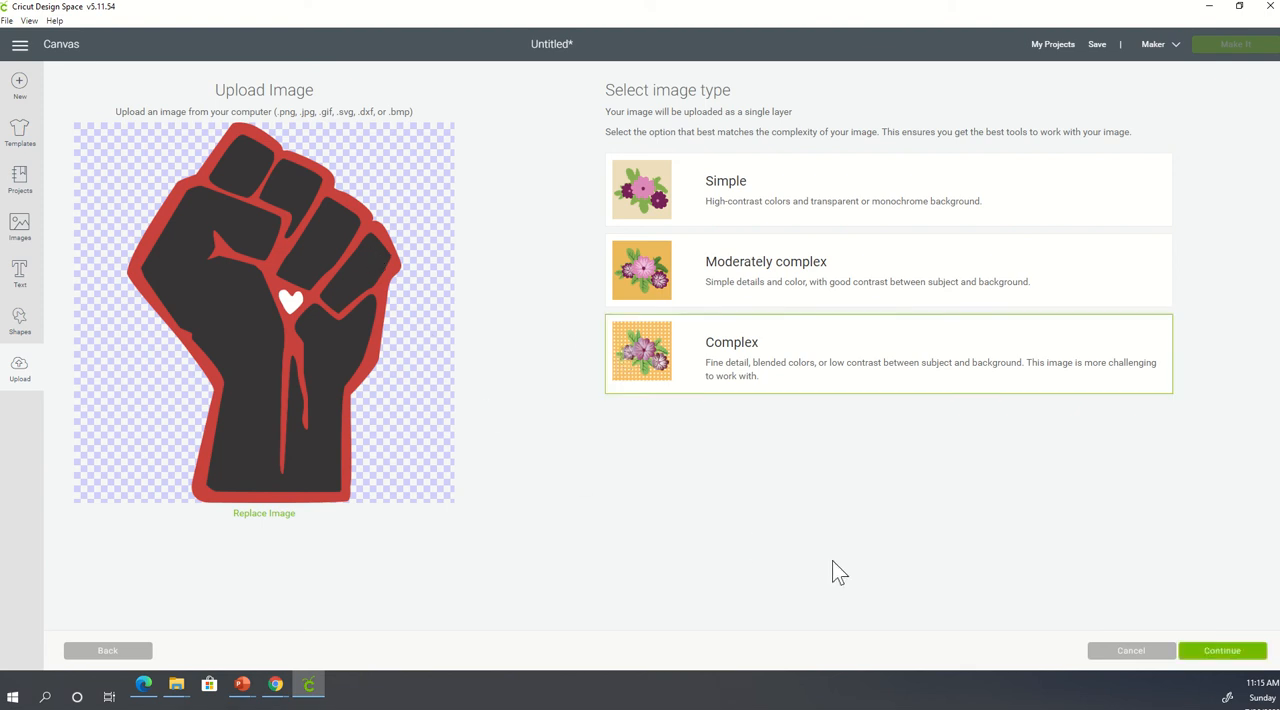
{"action": "left_click", "coordinate": [1222, 651]}
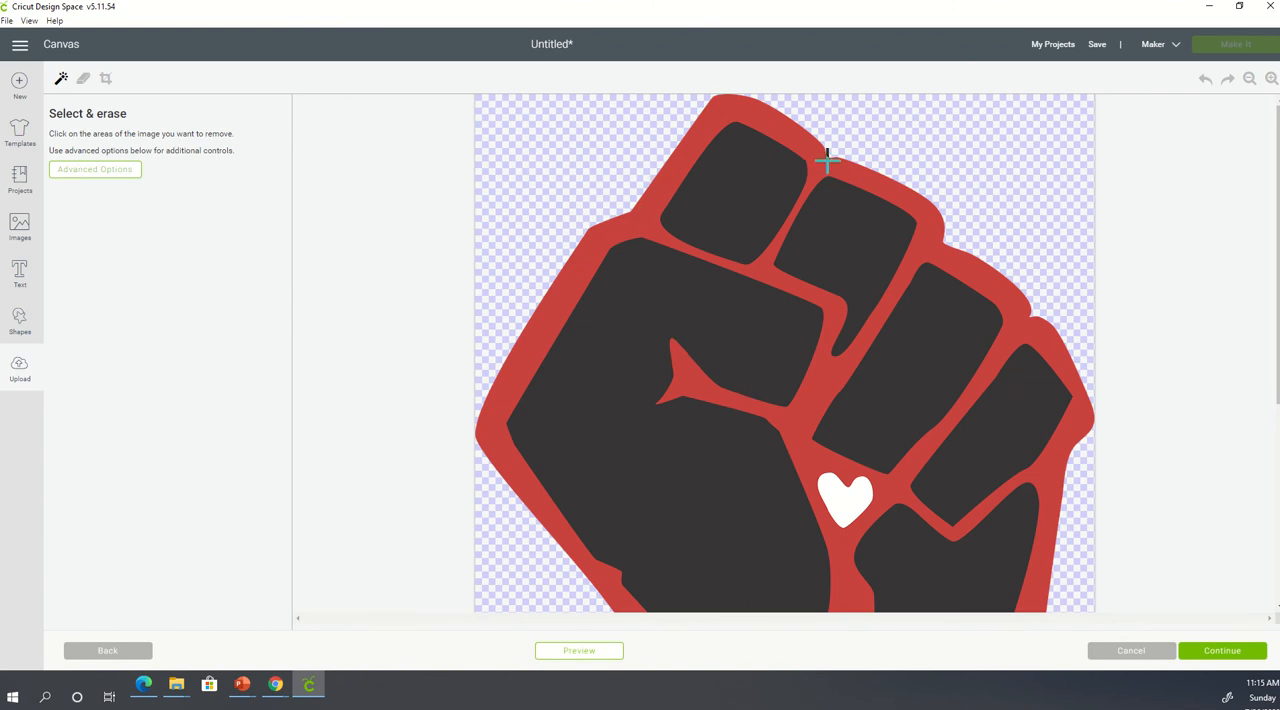
{"action": "scroll", "coordinate": [862, 392], "scroll_direction": "down", "scroll_amount": 3}
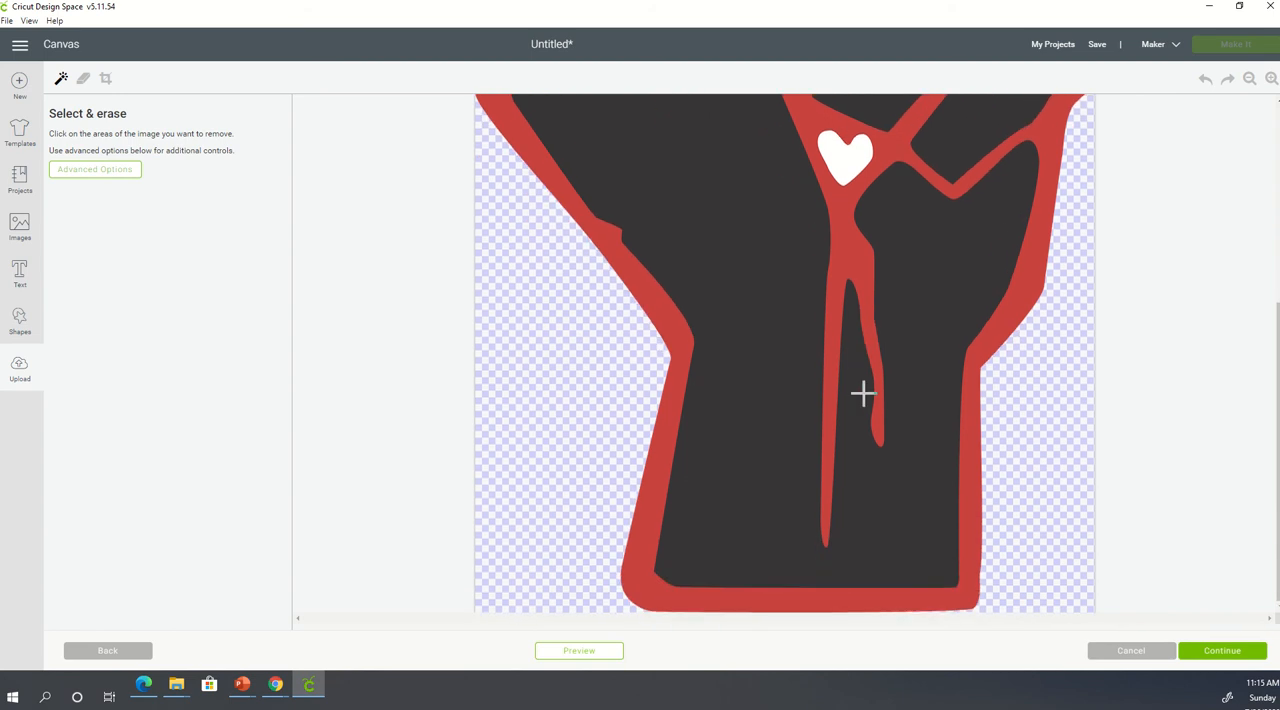
{"action": "scroll", "coordinate": [862, 392], "scroll_direction": "up", "scroll_amount": 3}
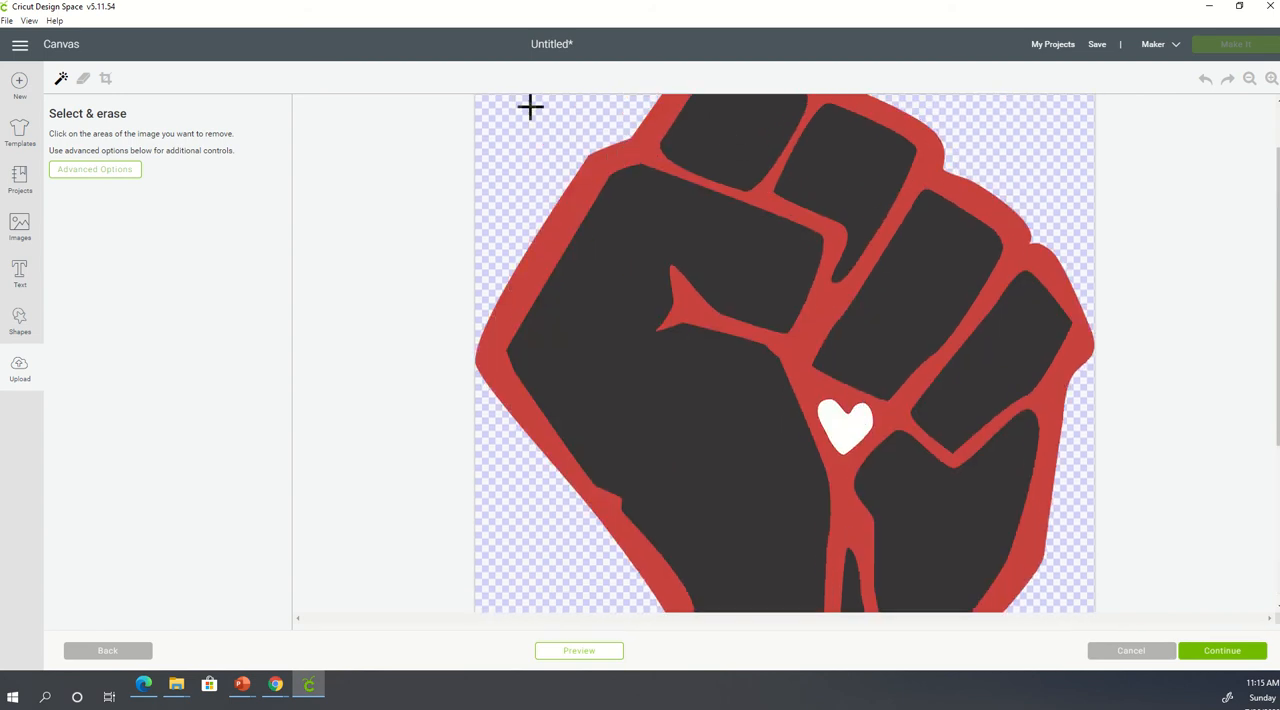
{"action": "left_click", "coordinate": [611, 155]}
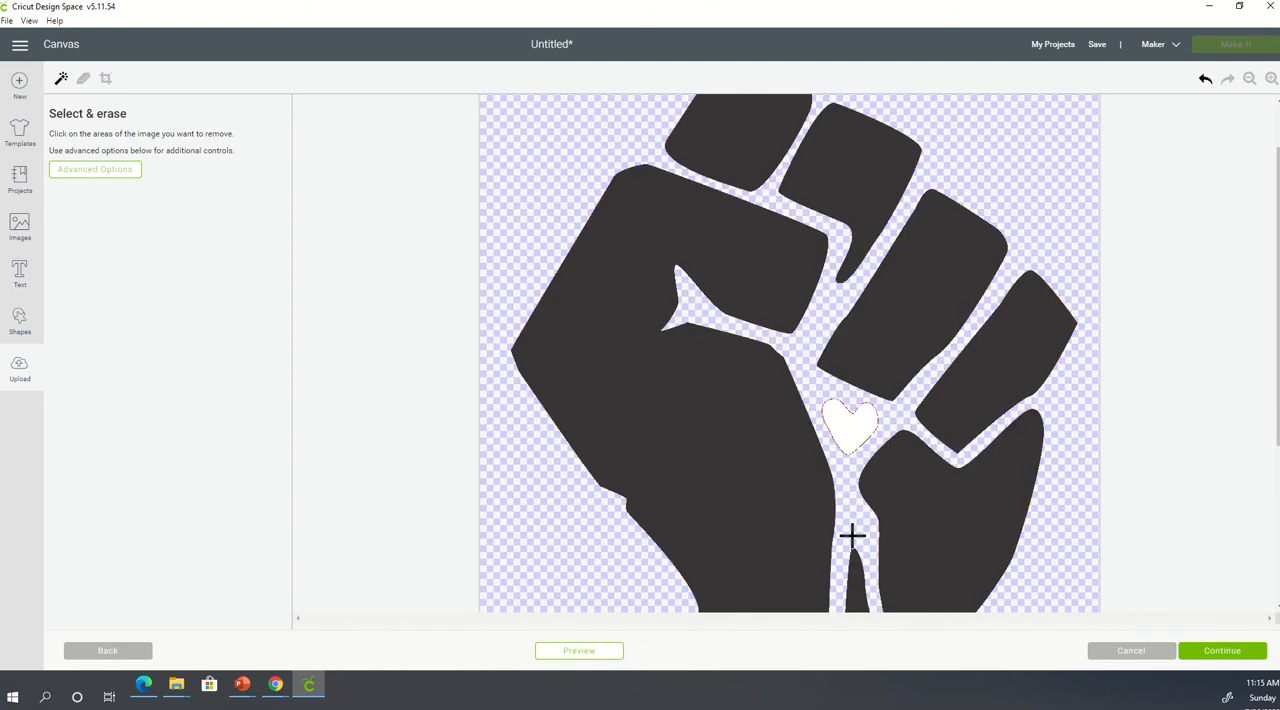
{"action": "left_click", "coordinate": [854, 428]}
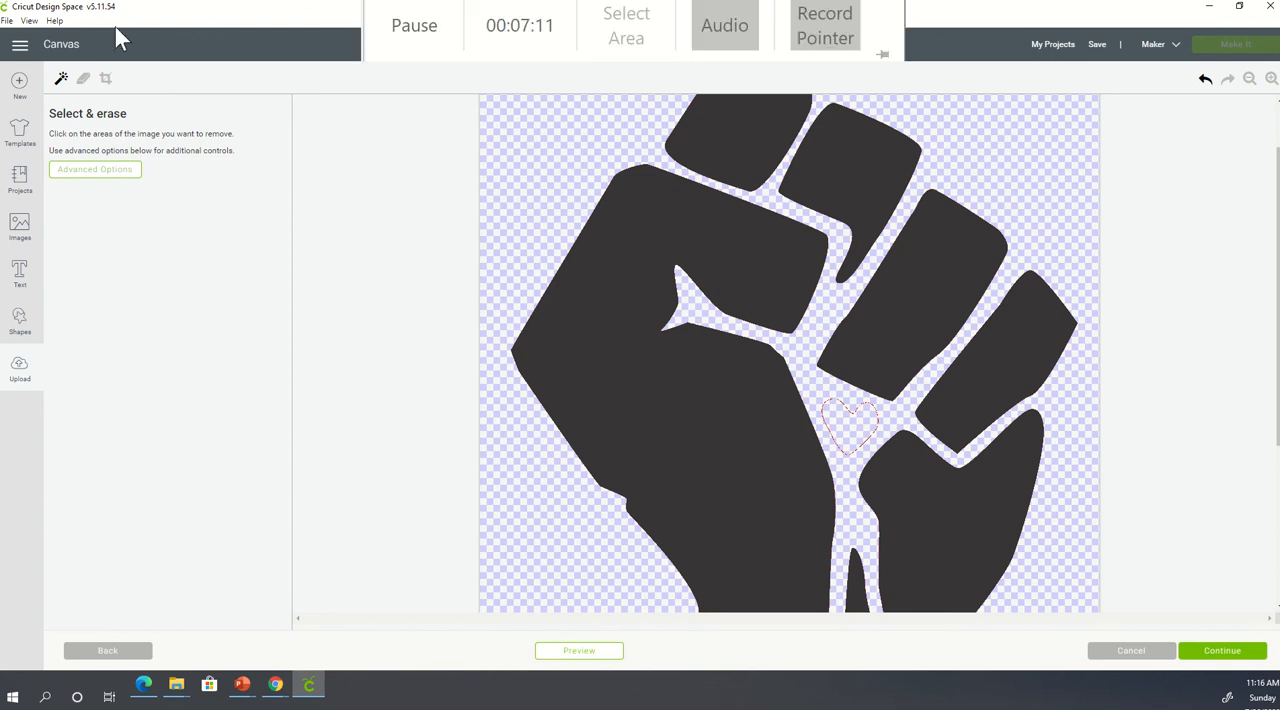
- Erase the leftover heart contour at the centre of the black fist with the Erase tool
{"action": "left_click", "coordinate": [84, 80]}
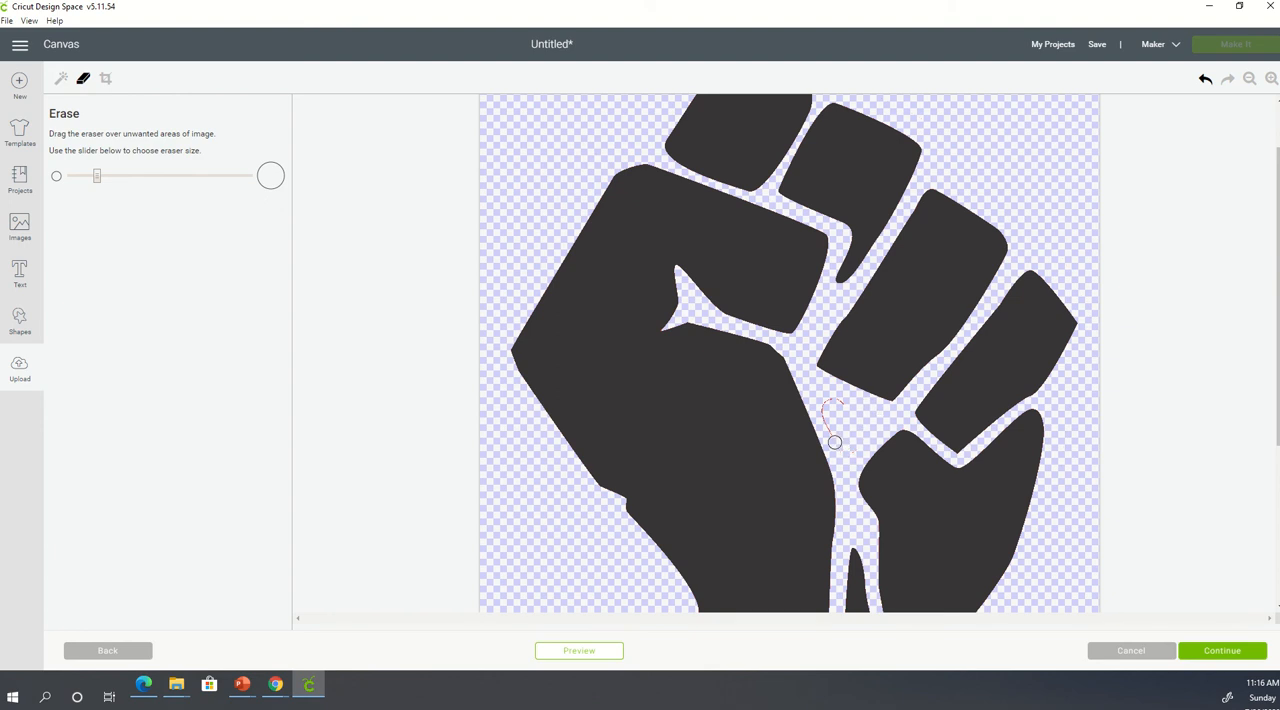
{"action": "mouse_move", "coordinate": [835, 442]}
{"action": "left_mouse_down"}
{"action": "mouse_move", "coordinate": [826, 406]}
{"action": "mouse_move", "coordinate": [847, 402]}
{"action": "left_mouse_up"}
{"action": "scroll", "coordinate": [877, 496], "scroll_direction": "down", "scroll_amount": 4}
{"action": "scroll", "coordinate": [875, 480], "scroll_direction": "up", "scroll_amount": 1}
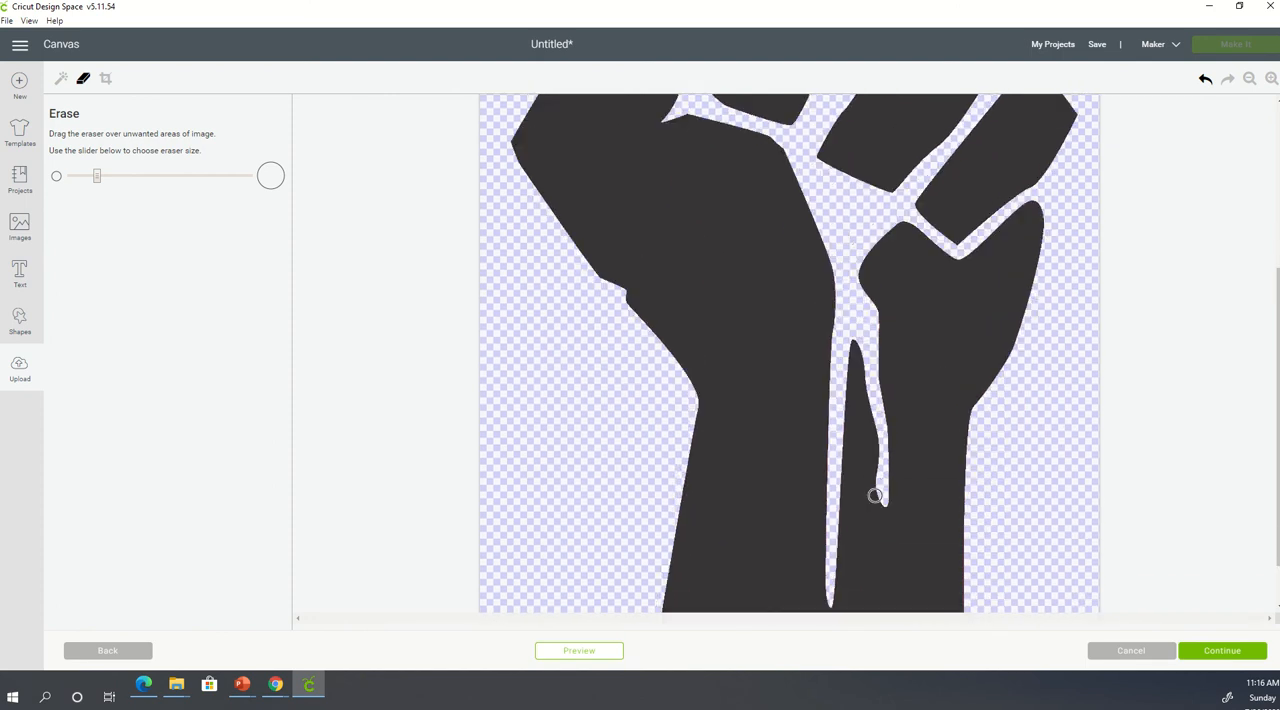
{"action": "scroll", "coordinate": [875, 496], "scroll_direction": "up", "scroll_amount": 3}
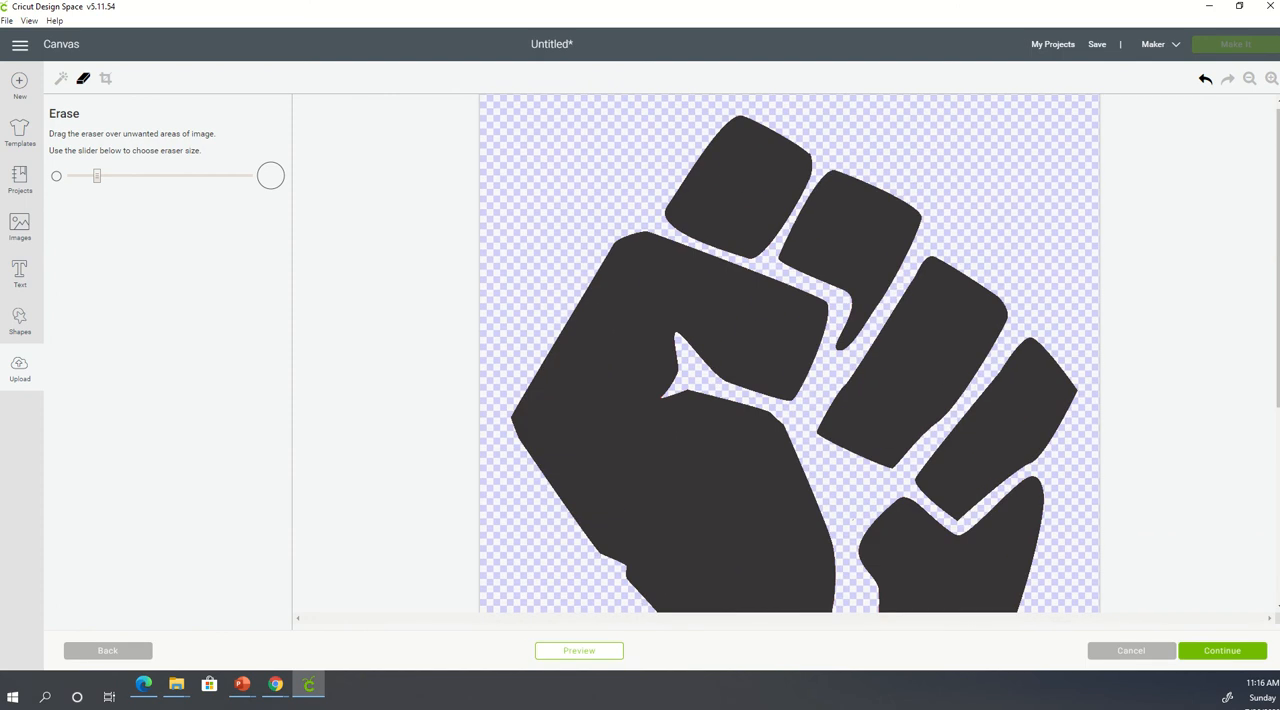
- Save the cleaned fist as a Cut image named "fist-black part 1" and insert it onto the canvas
{"action": "left_click", "coordinate": [1215, 652]}
{"action": "left_click", "coordinate": [1196, 173]}
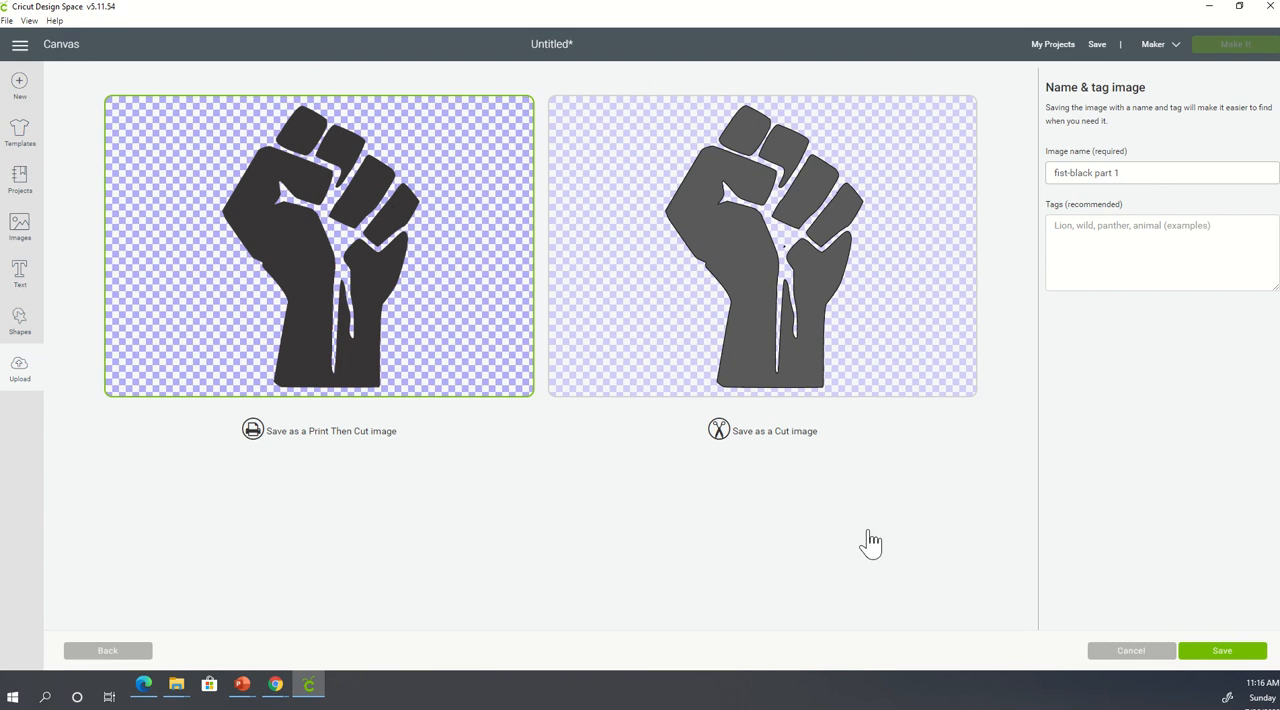
{"action": "left_click", "coordinate": [750, 304]}
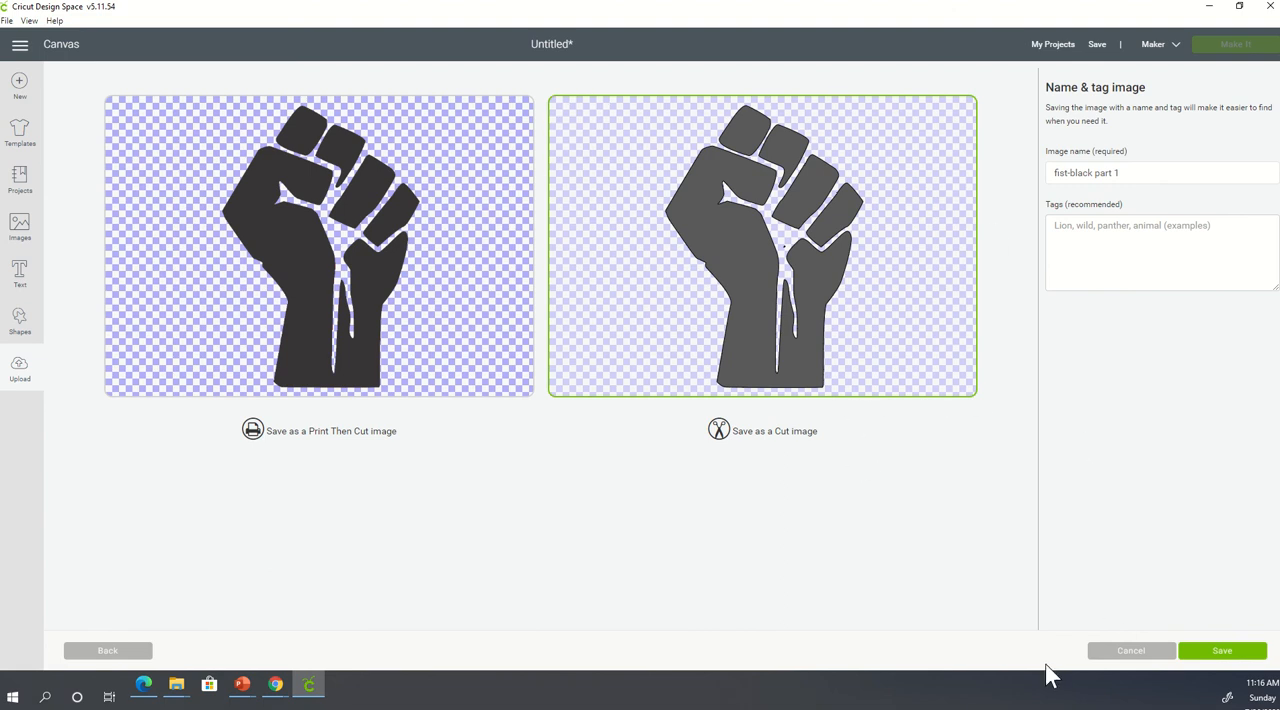
{"action": "left_click", "coordinate": [1252, 656]}
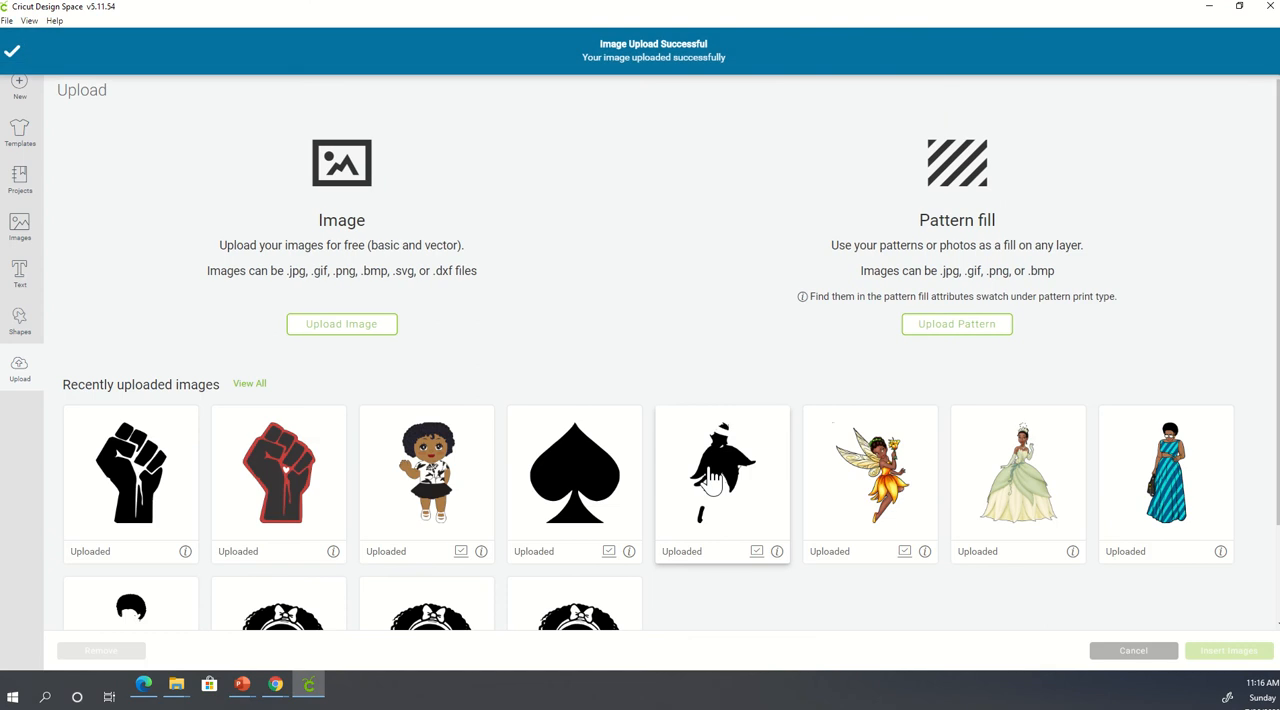
{"action": "left_click", "coordinate": [165, 470]}
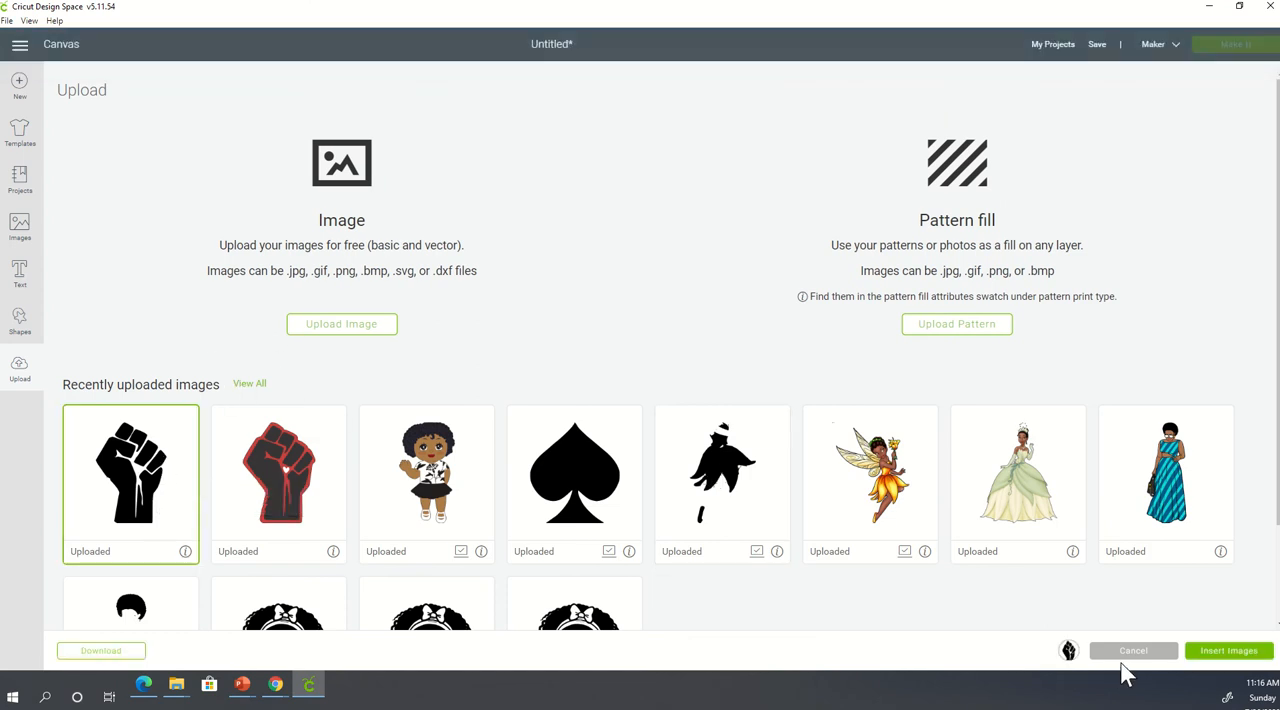
{"action": "left_click", "coordinate": [1222, 652]}
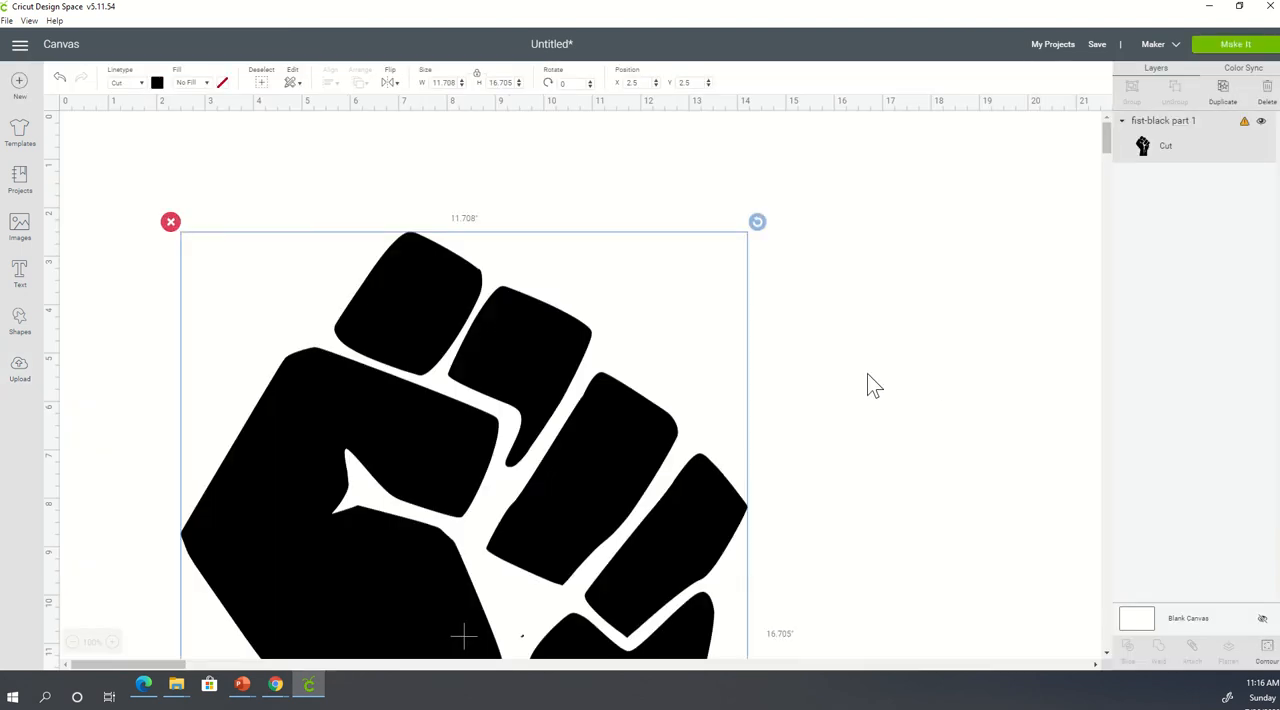
- Try dark red as the fist's material color, settle on brown, and deselect the fist
{"action": "scroll", "coordinate": [610, 490], "scroll_direction": "down", "scroll_amount": 5}
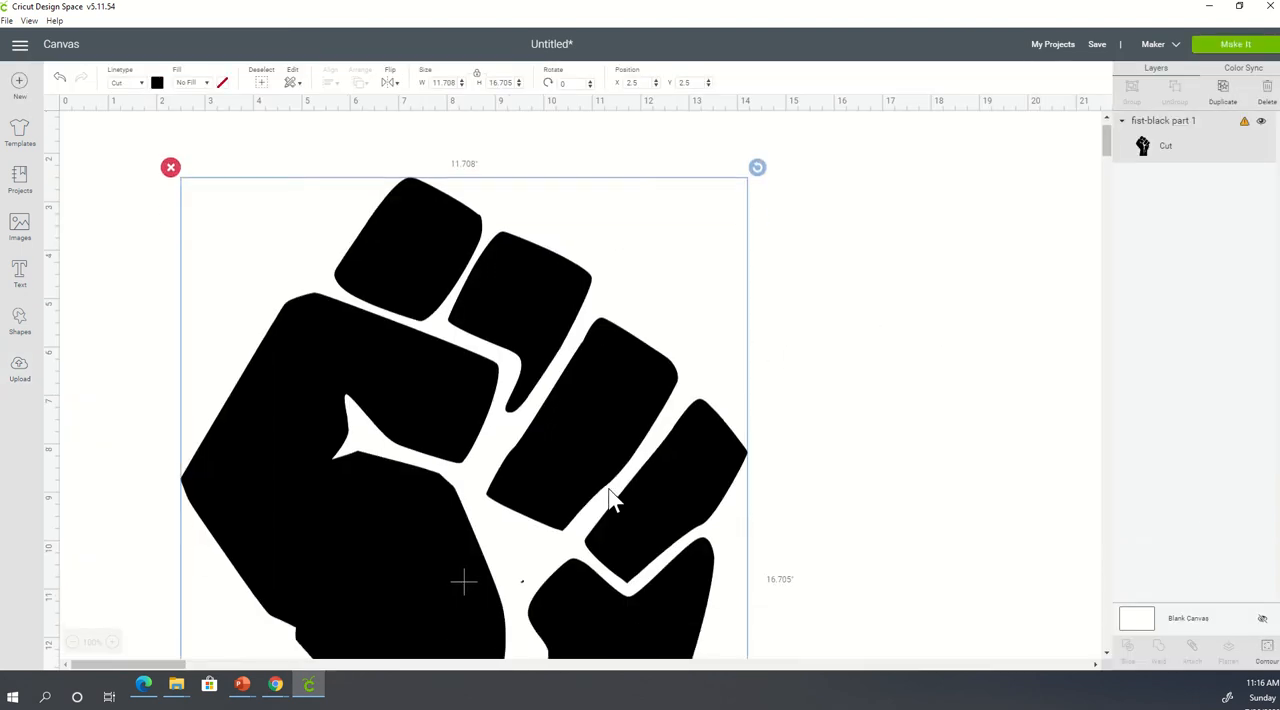
{"action": "left_click", "coordinate": [157, 83]}
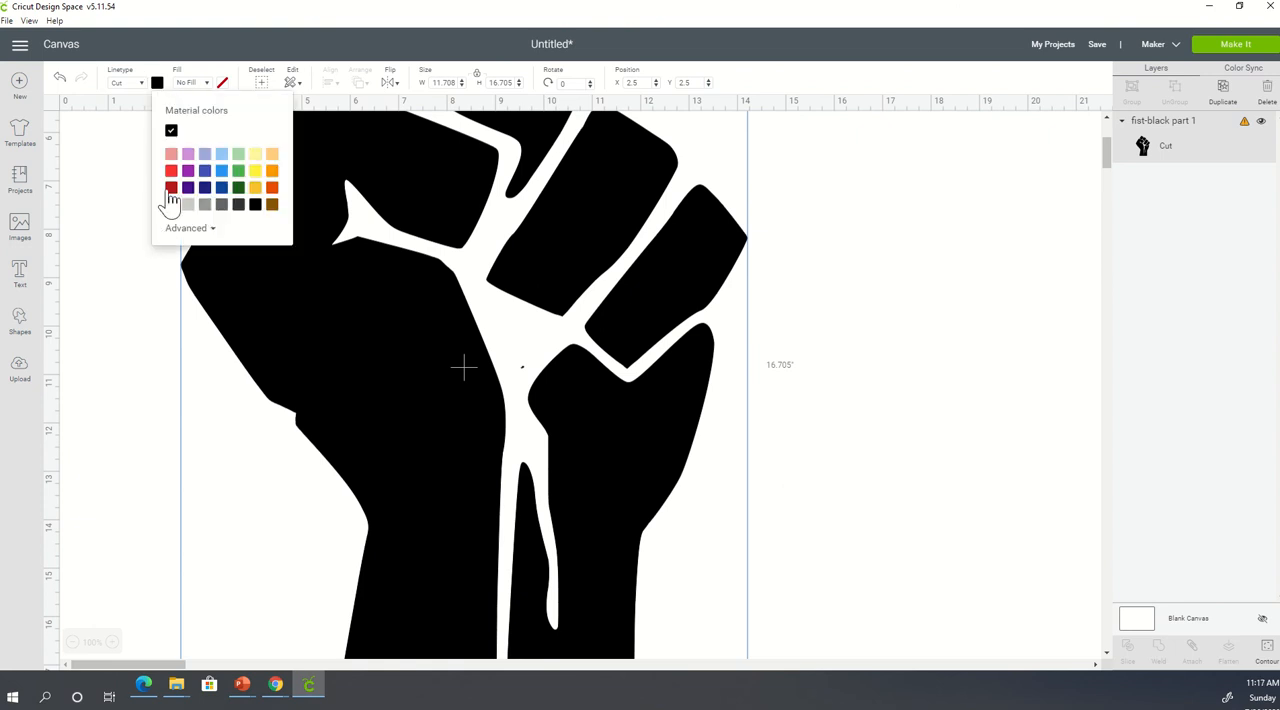
{"action": "left_click", "coordinate": [171, 188]}
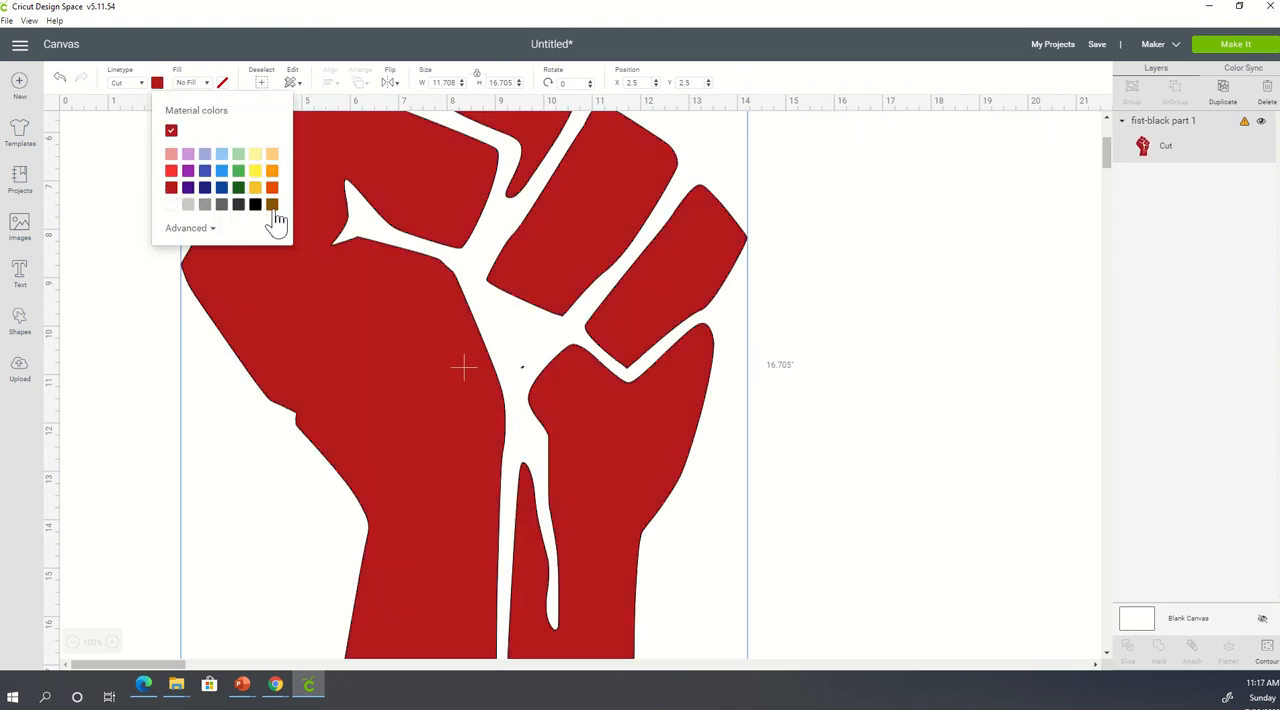
{"action": "left_click", "coordinate": [272, 204]}
{"action": "scroll", "coordinate": [669, 545], "scroll_direction": "down", "scroll_amount": 5}
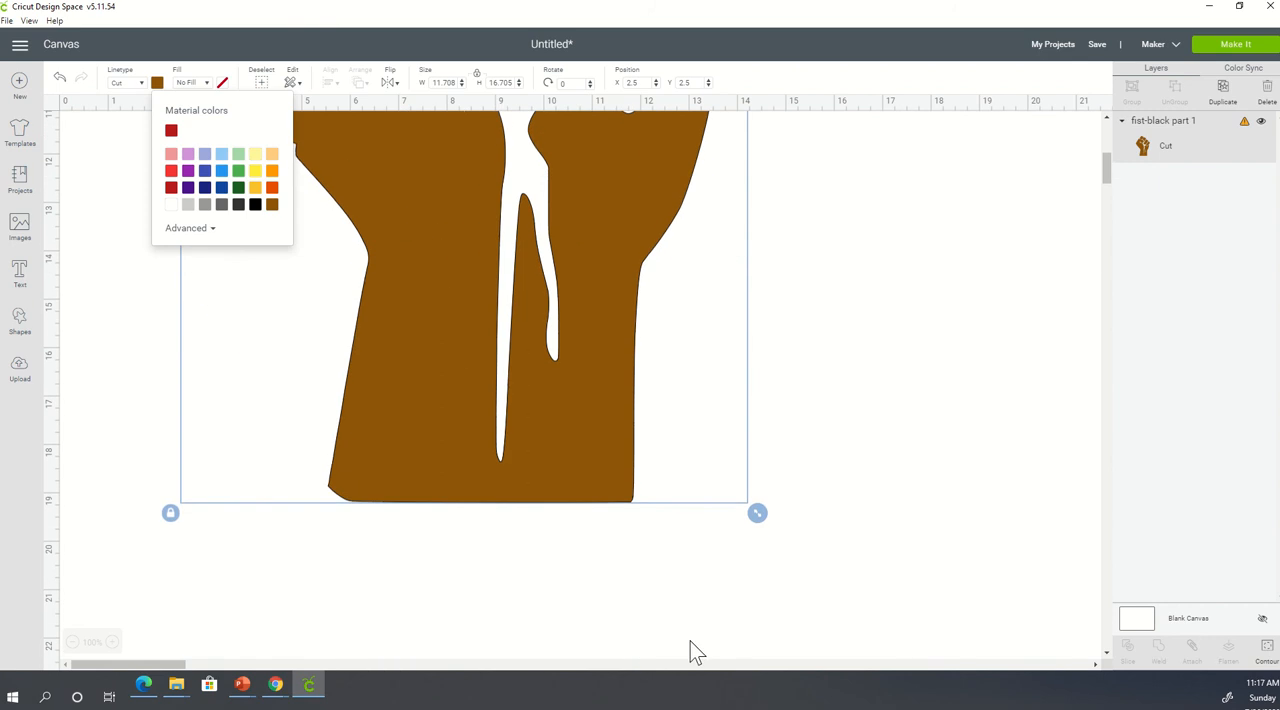
{"action": "left_click", "coordinate": [856, 367]}
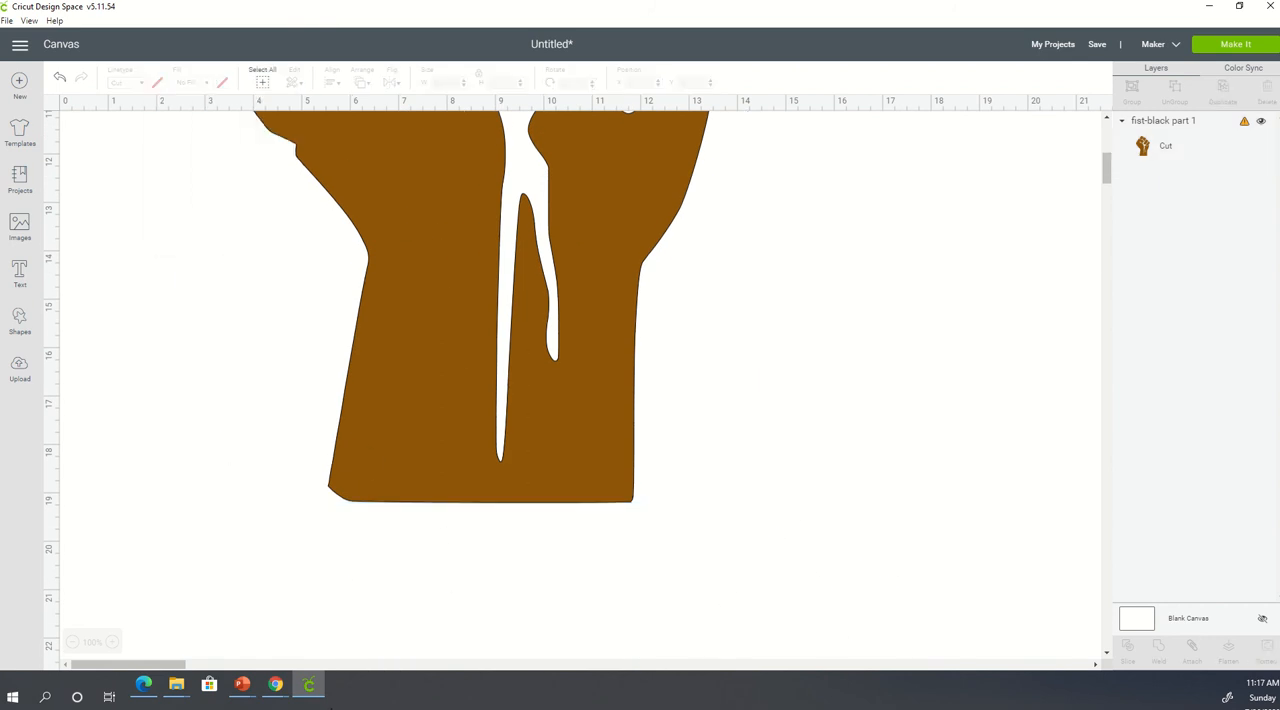
- Start another image upload, search the png folder for fist, and open fist-2385848_1280 (1).png
{"action": "mouse_move", "coordinate": [313, 695]}
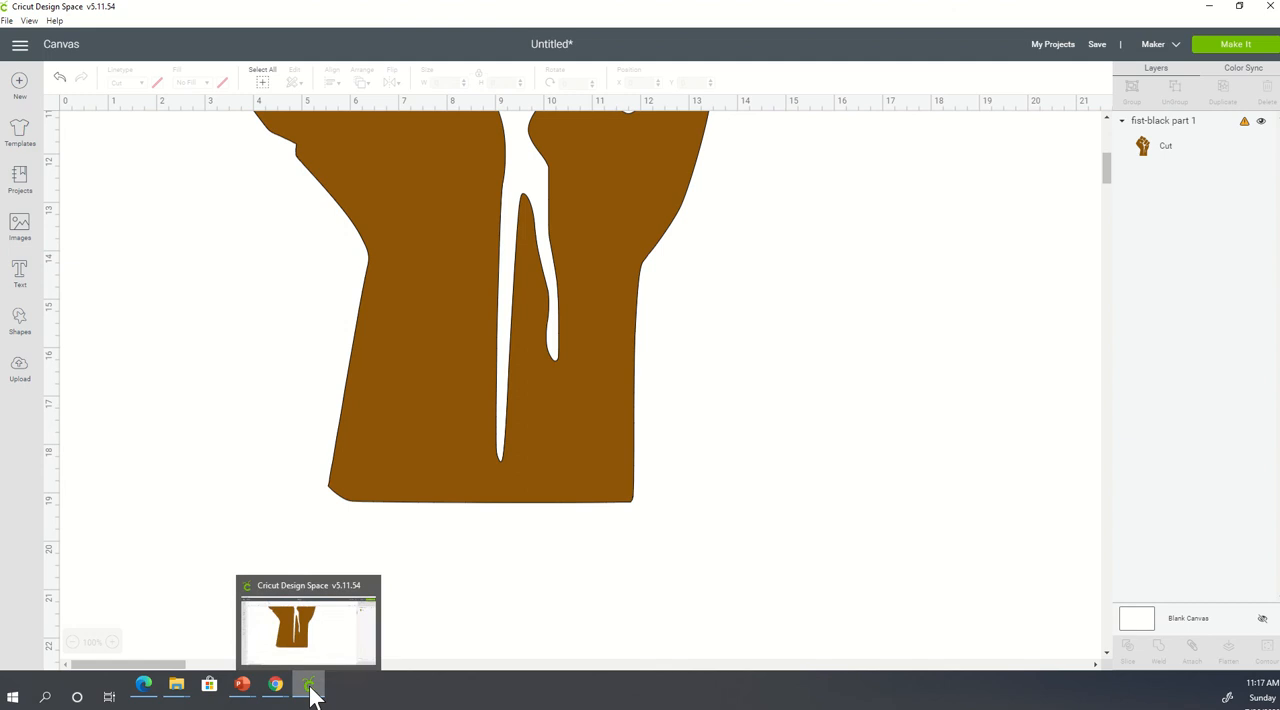
{"action": "left_click", "coordinate": [20, 370]}
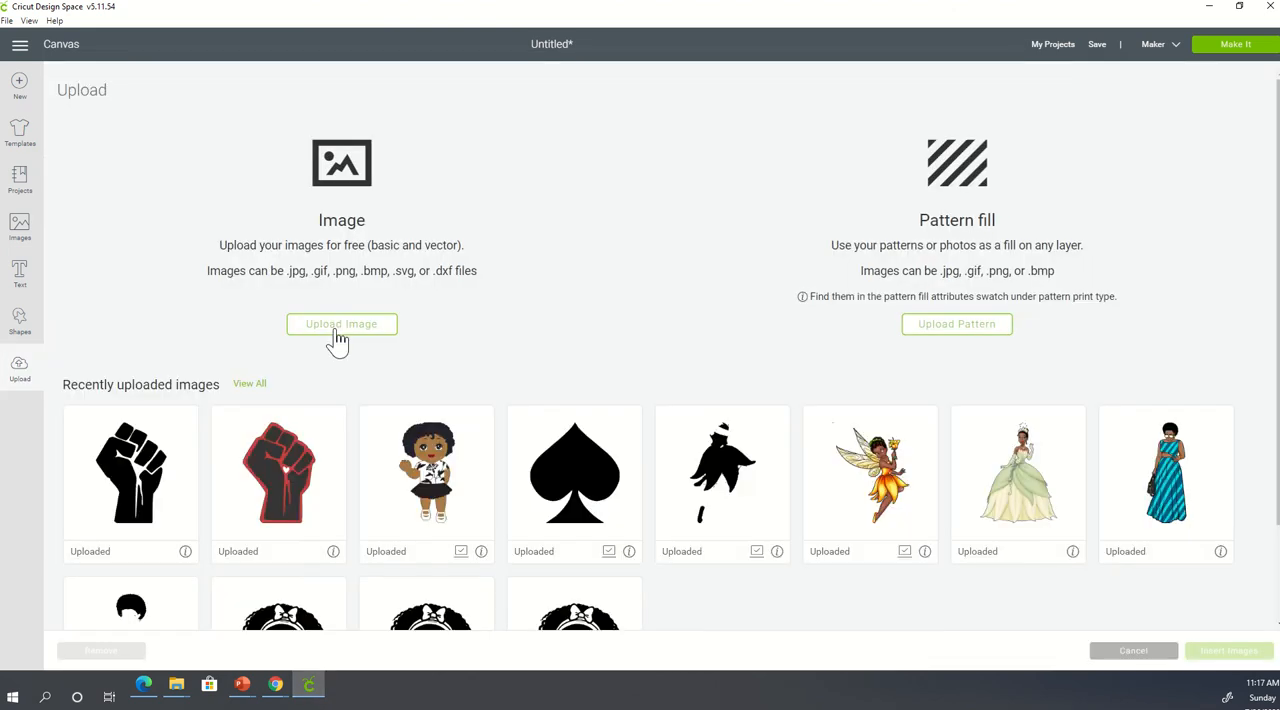
{"action": "left_click", "coordinate": [338, 341]}
{"action": "left_click", "coordinate": [683, 347]}
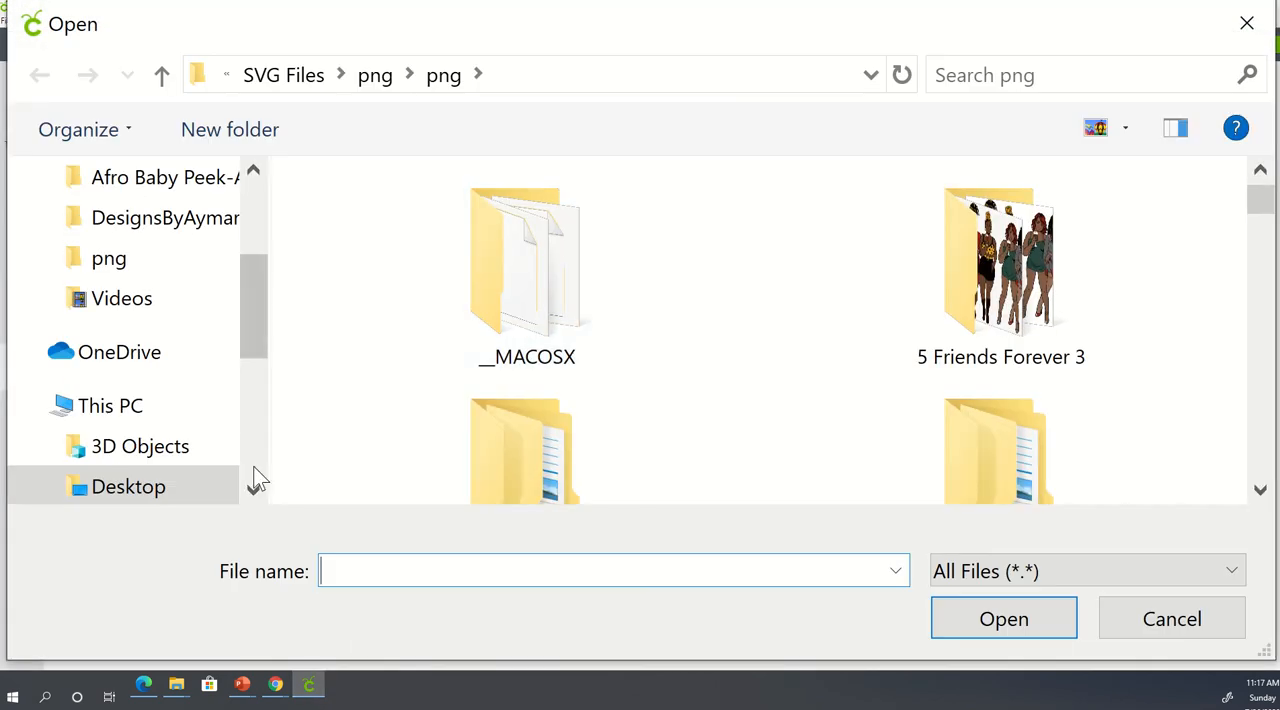
{"action": "left_click", "coordinate": [160, 488]}
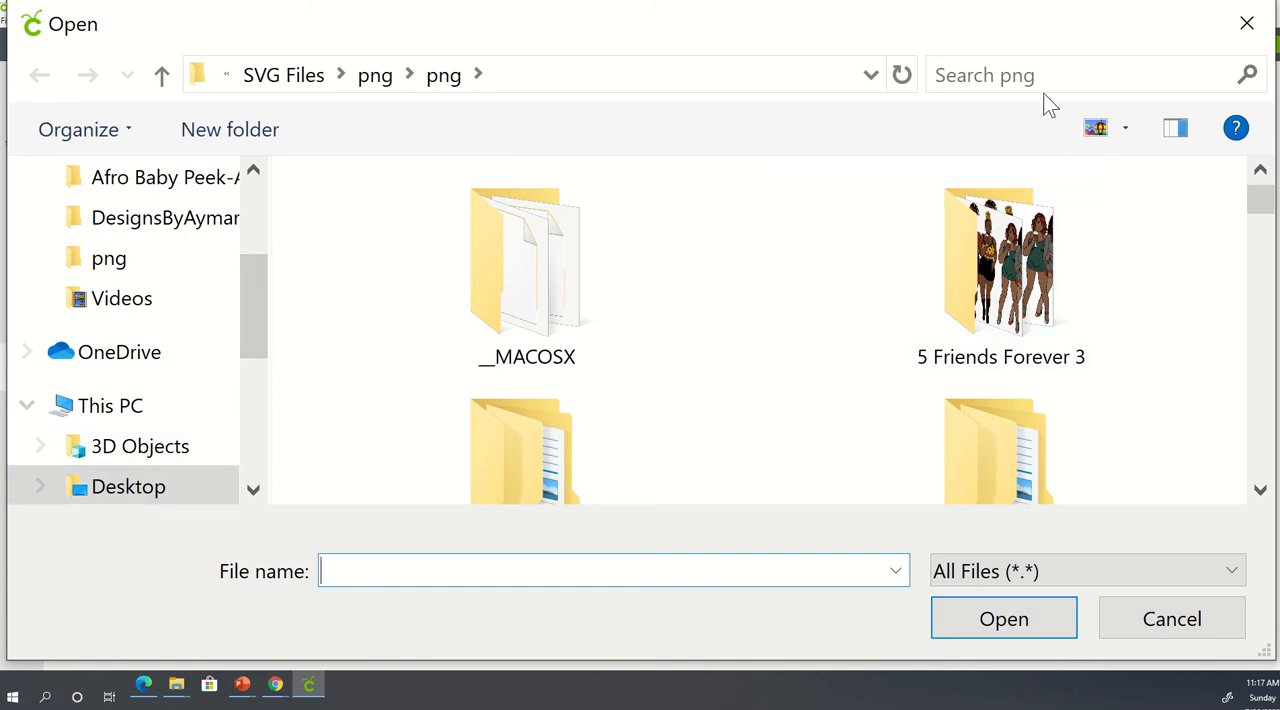
{"action": "left_click", "coordinate": [1047, 76]}
{"action": "left_click", "coordinate": [997, 110]}
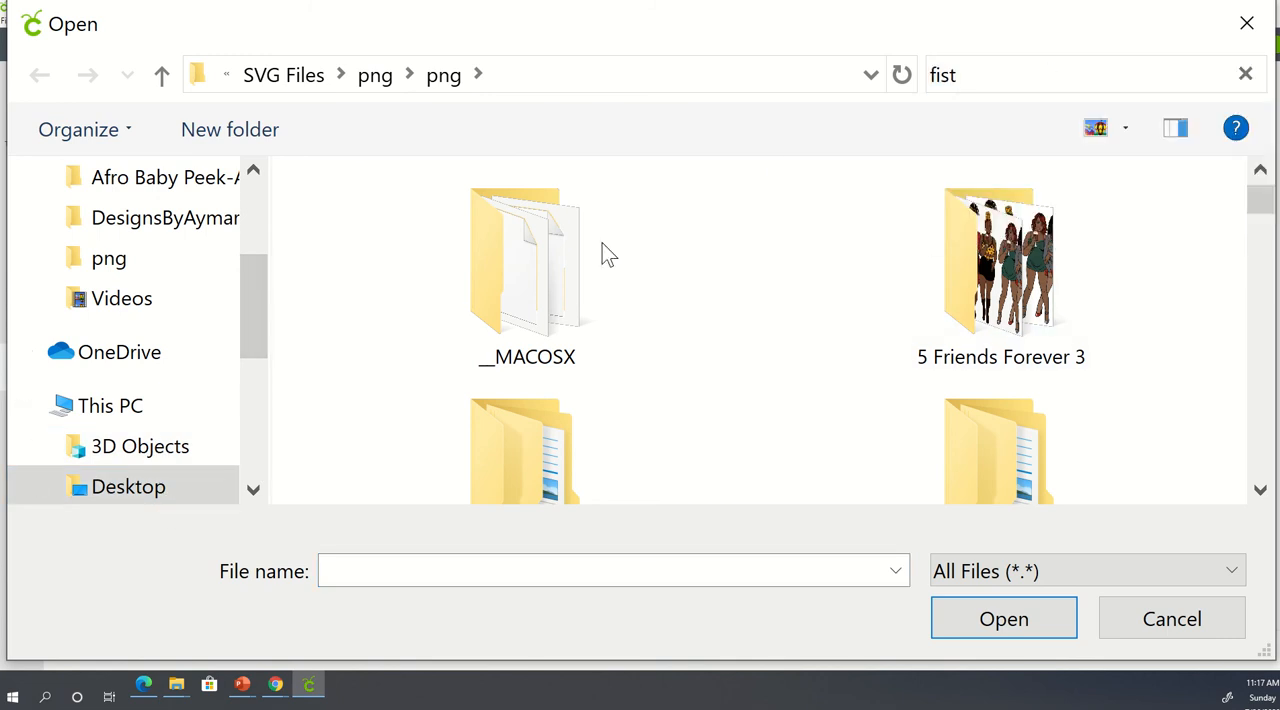
{"action": "left_click", "coordinate": [404, 245]}
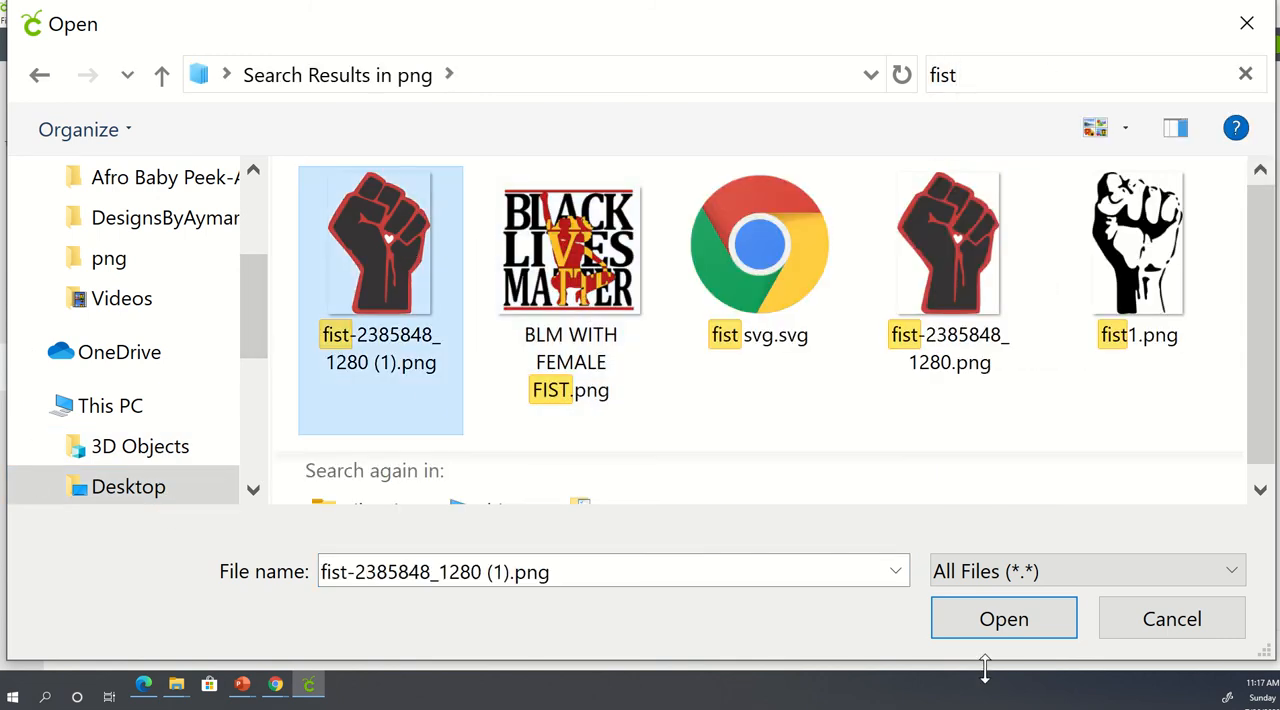
{"action": "left_click", "coordinate": [1005, 627]}
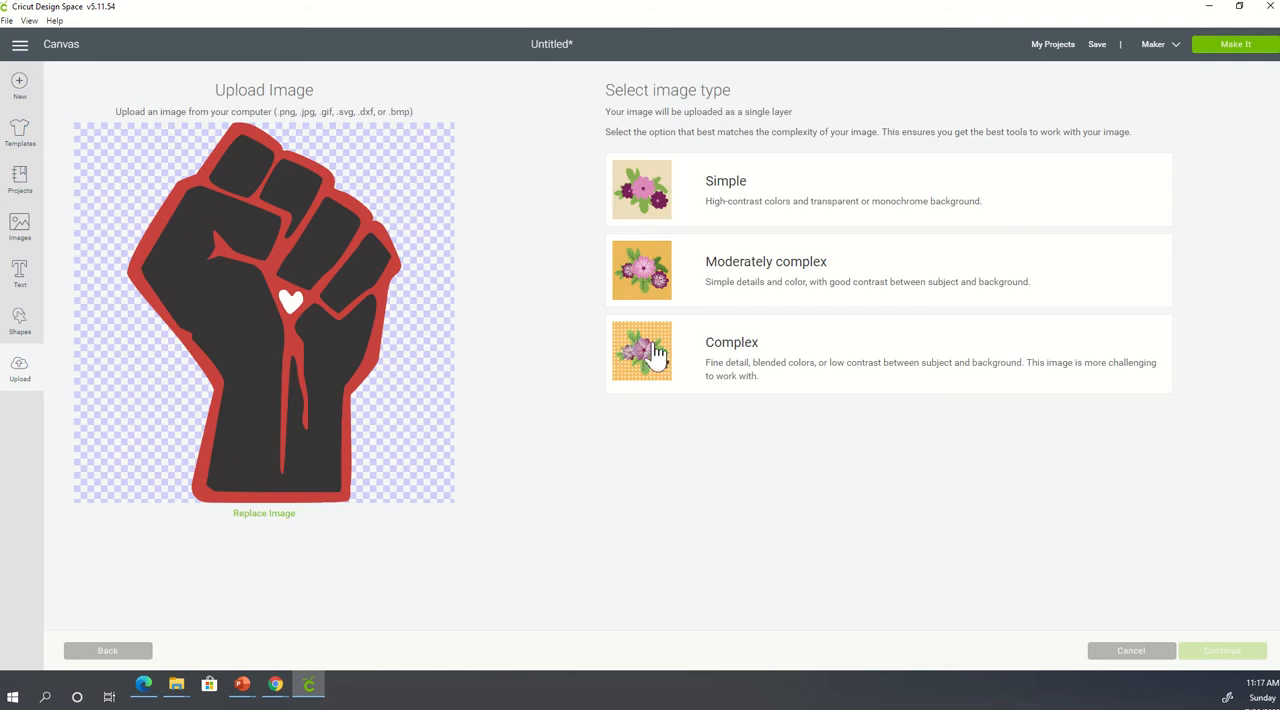
- Set the image type to Complex and remove all black areas of the fist and the white heart, keeping the red outline
{"action": "left_click", "coordinate": [651, 360]}
{"action": "left_click", "coordinate": [1232, 651]}
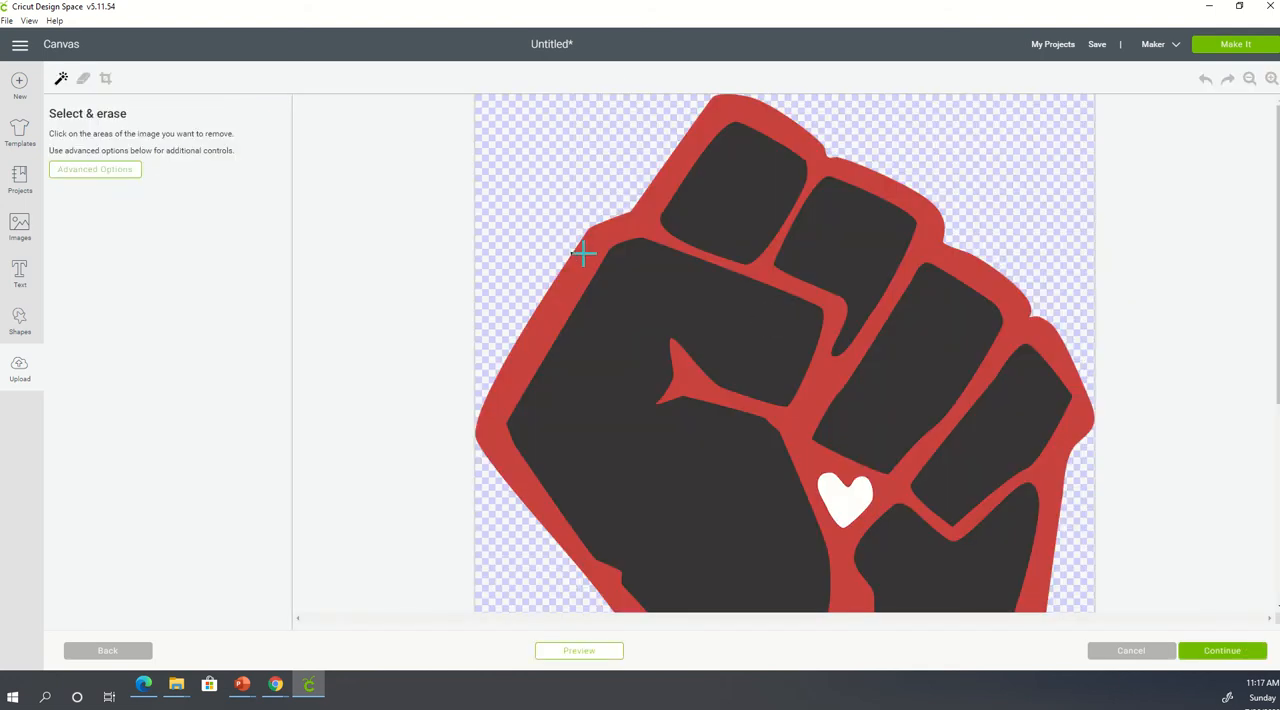
{"action": "left_click", "coordinate": [701, 280]}
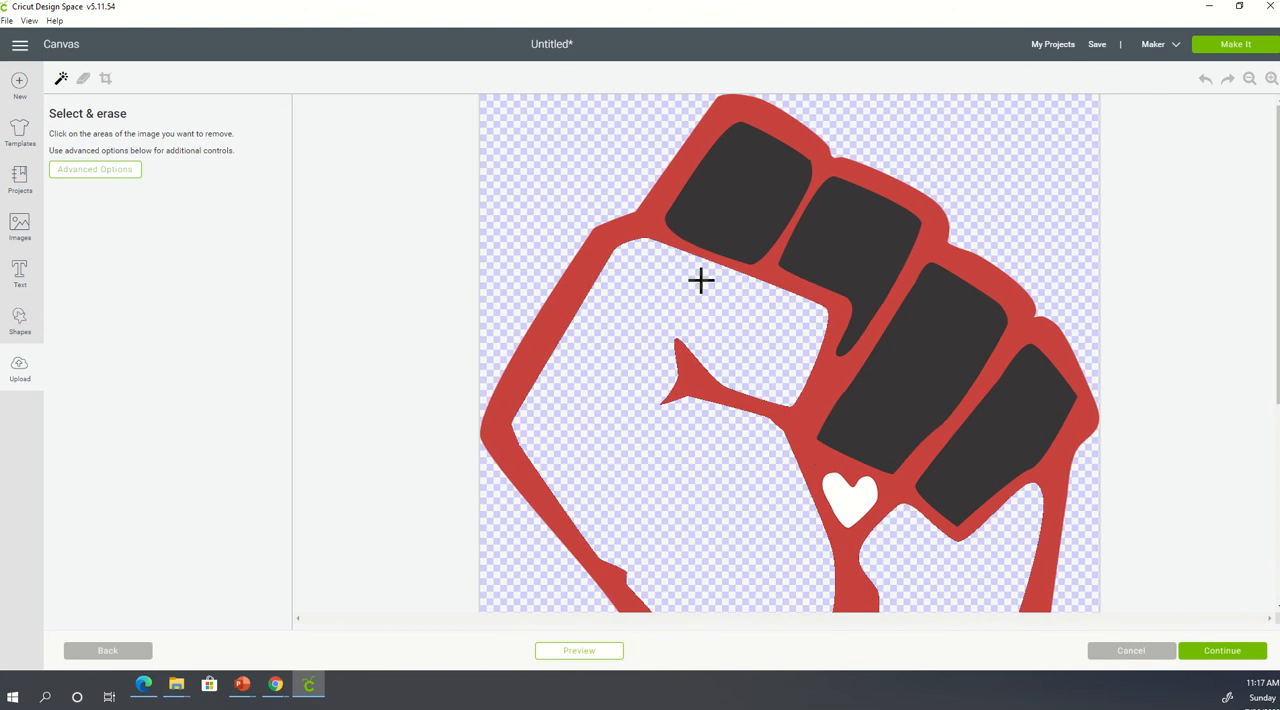
{"action": "left_click", "coordinate": [749, 194]}
{"action": "left_click", "coordinate": [849, 254]}
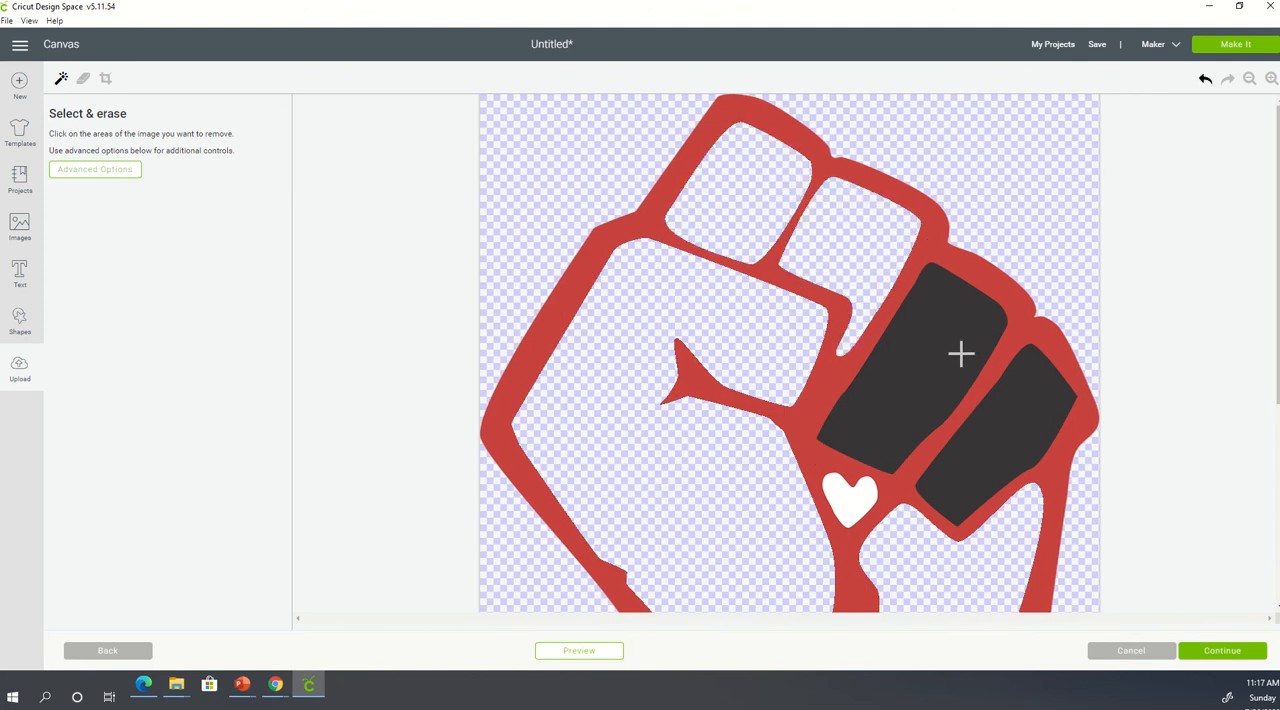
{"action": "left_click", "coordinate": [962, 352]}
{"action": "left_click", "coordinate": [1034, 423]}
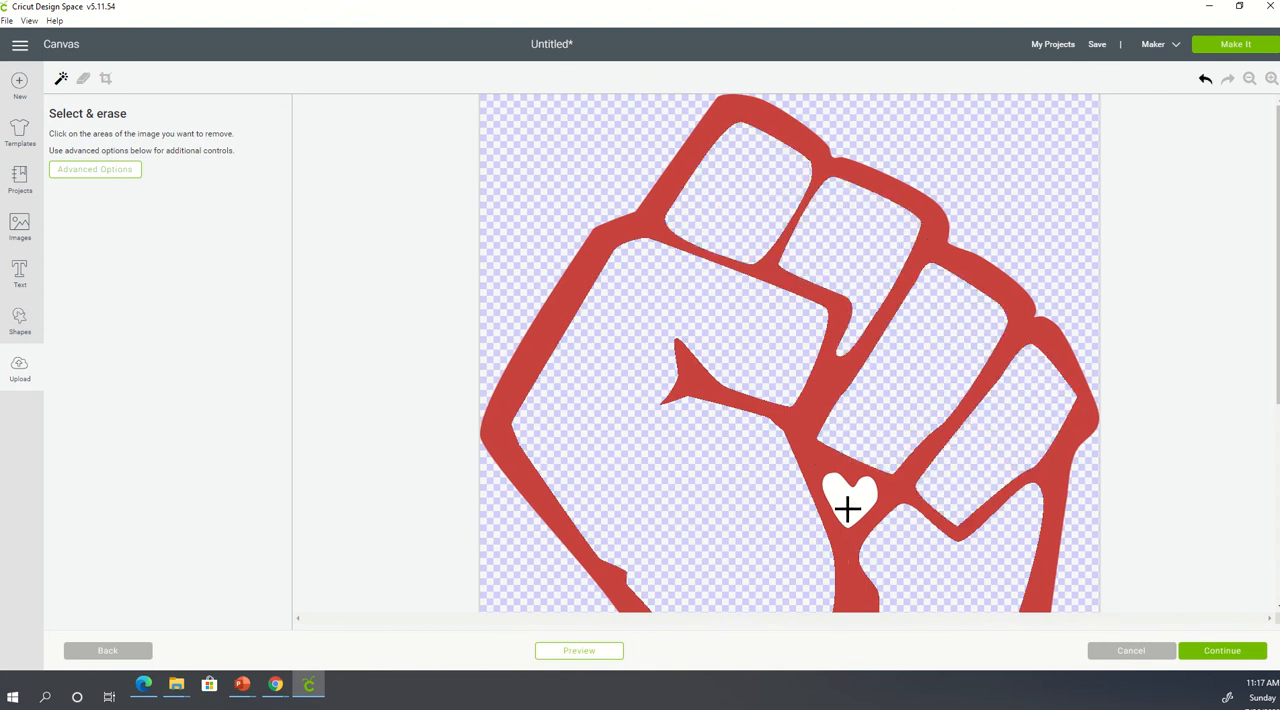
{"action": "left_click", "coordinate": [848, 508]}
{"action": "scroll", "coordinate": [796, 446], "scroll_direction": "down", "scroll_amount": 5}
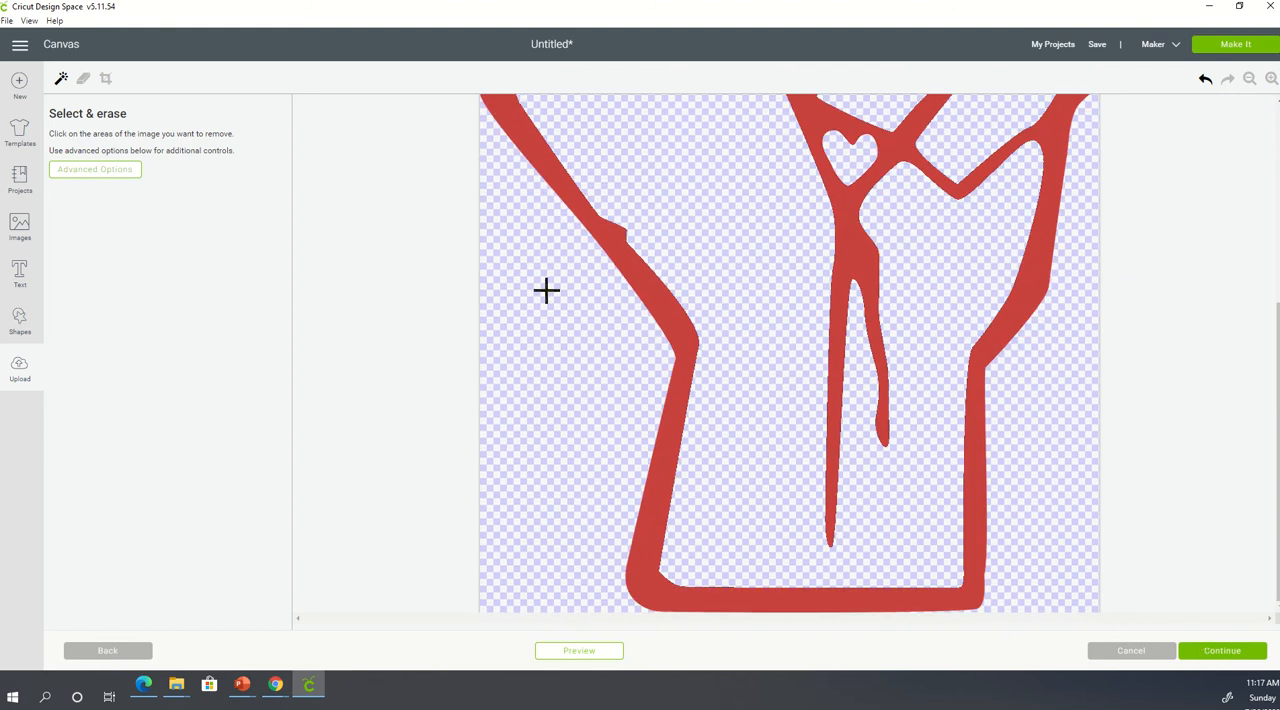
{"action": "scroll", "coordinate": [775, 410], "scroll_direction": "up", "scroll_amount": 5}
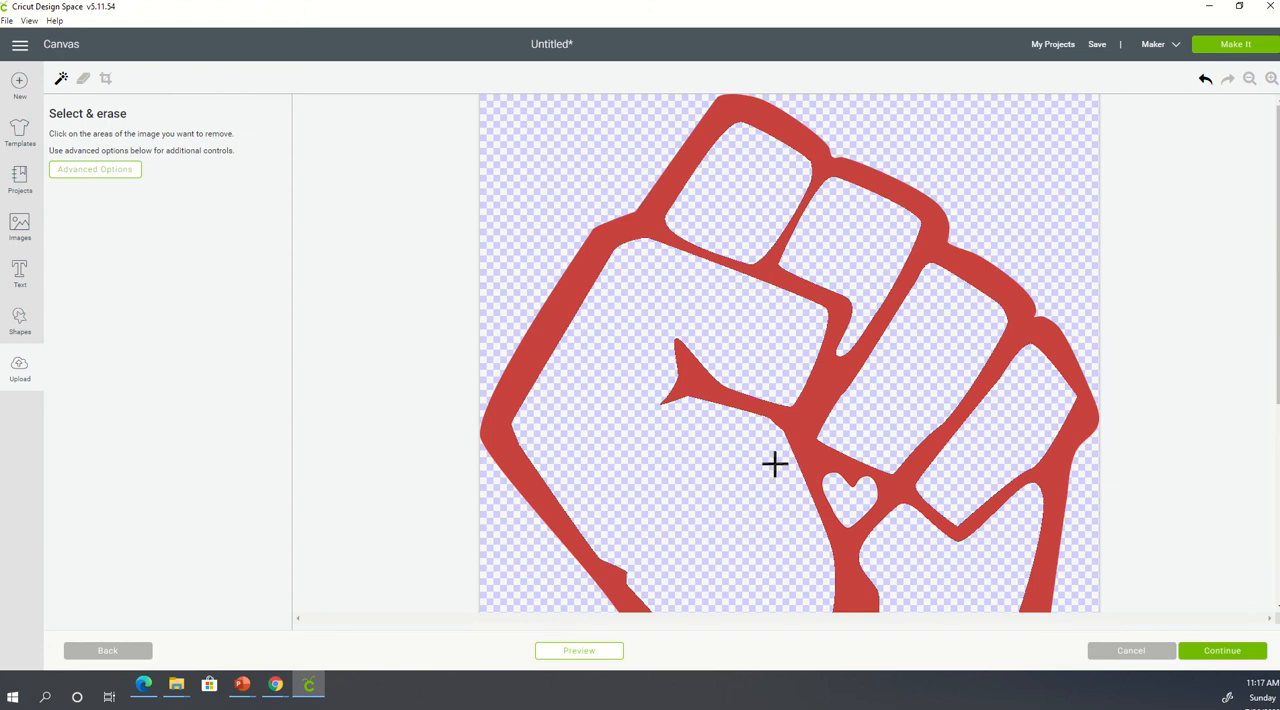
- Save the cleaned red outline as a Cut image named "fist-red 2" and insert it onto the canvas
{"action": "scroll", "coordinate": [774, 460], "scroll_direction": "down", "scroll_amount": 5}
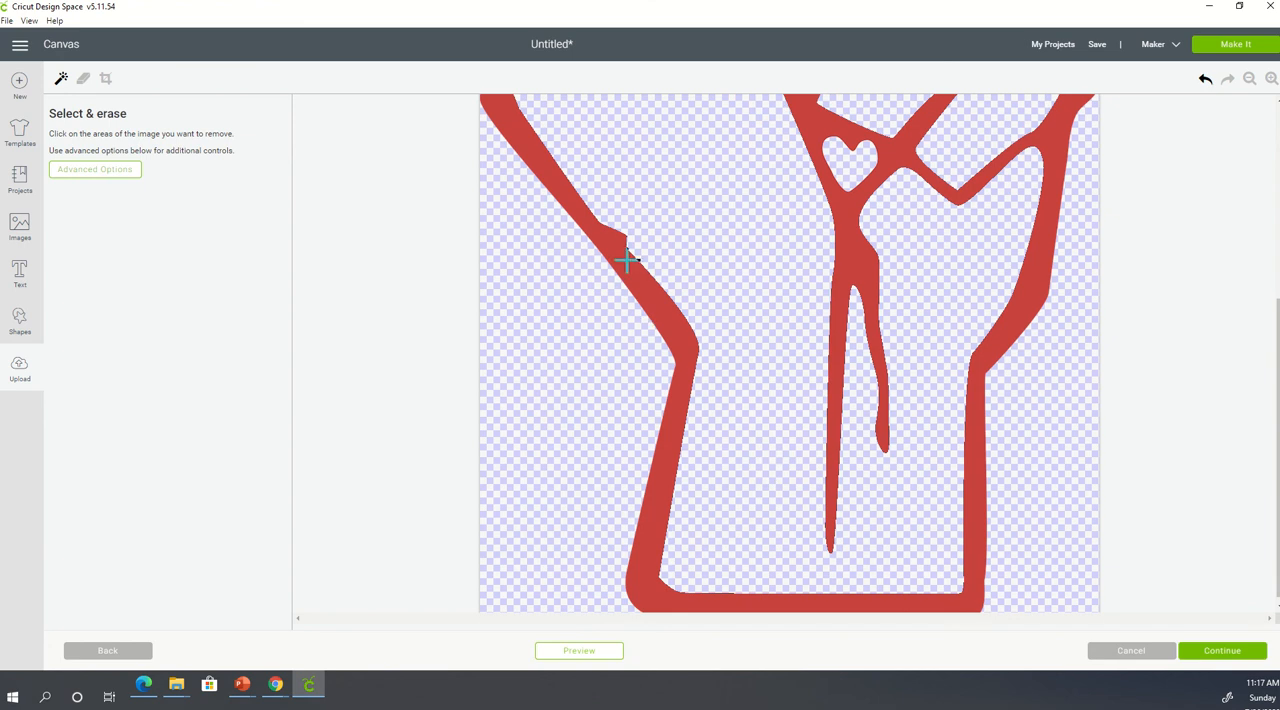
{"action": "left_click", "coordinate": [1245, 653]}
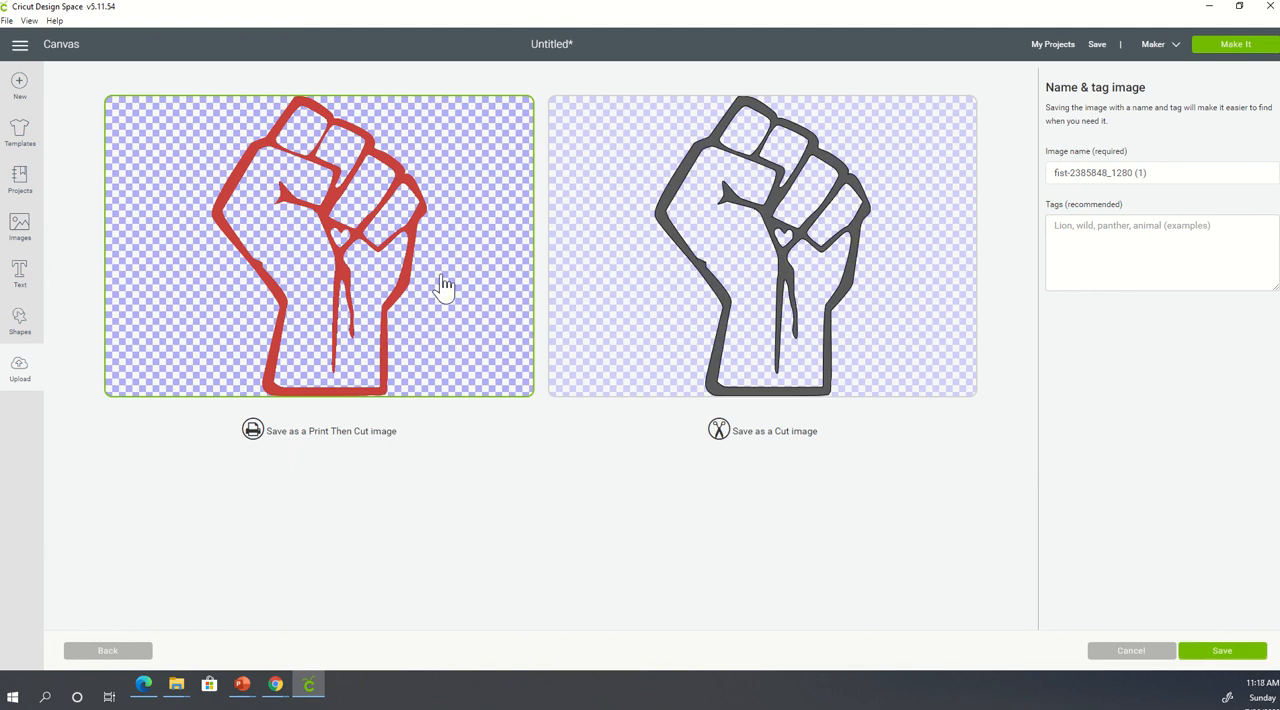
{"action": "left_click", "coordinate": [826, 222]}
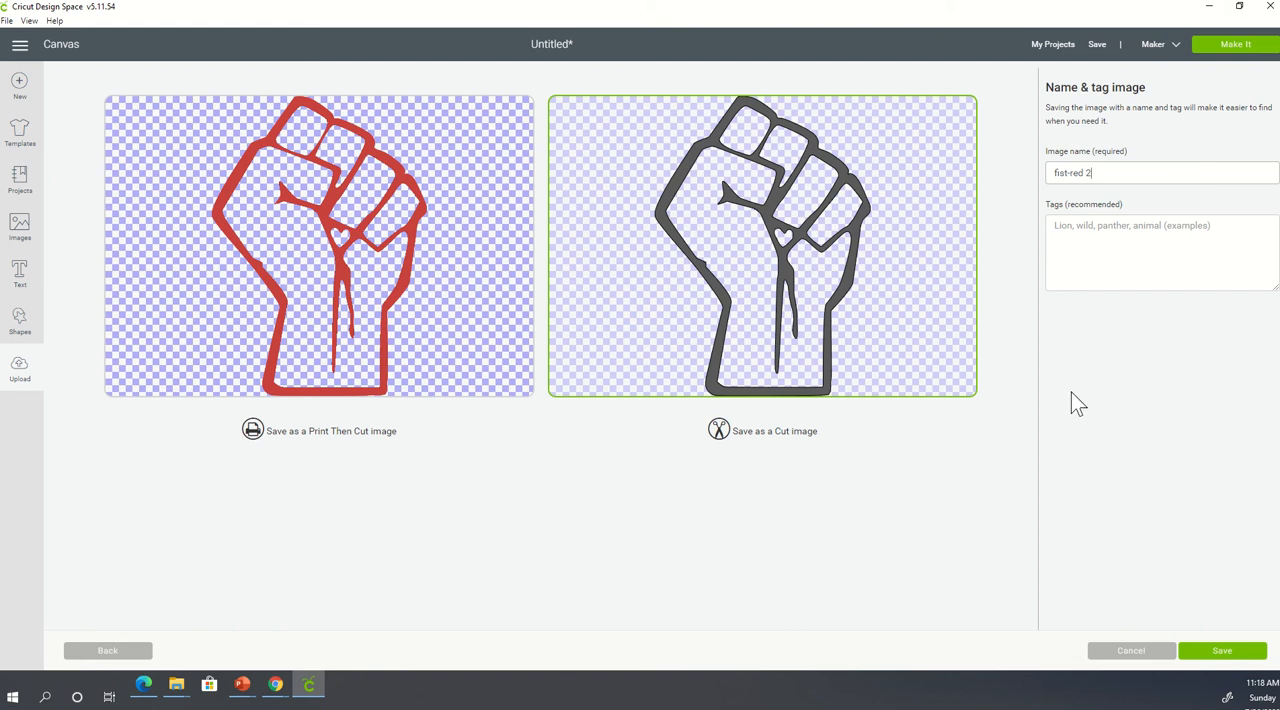
{"action": "left_click", "coordinate": [1256, 660]}
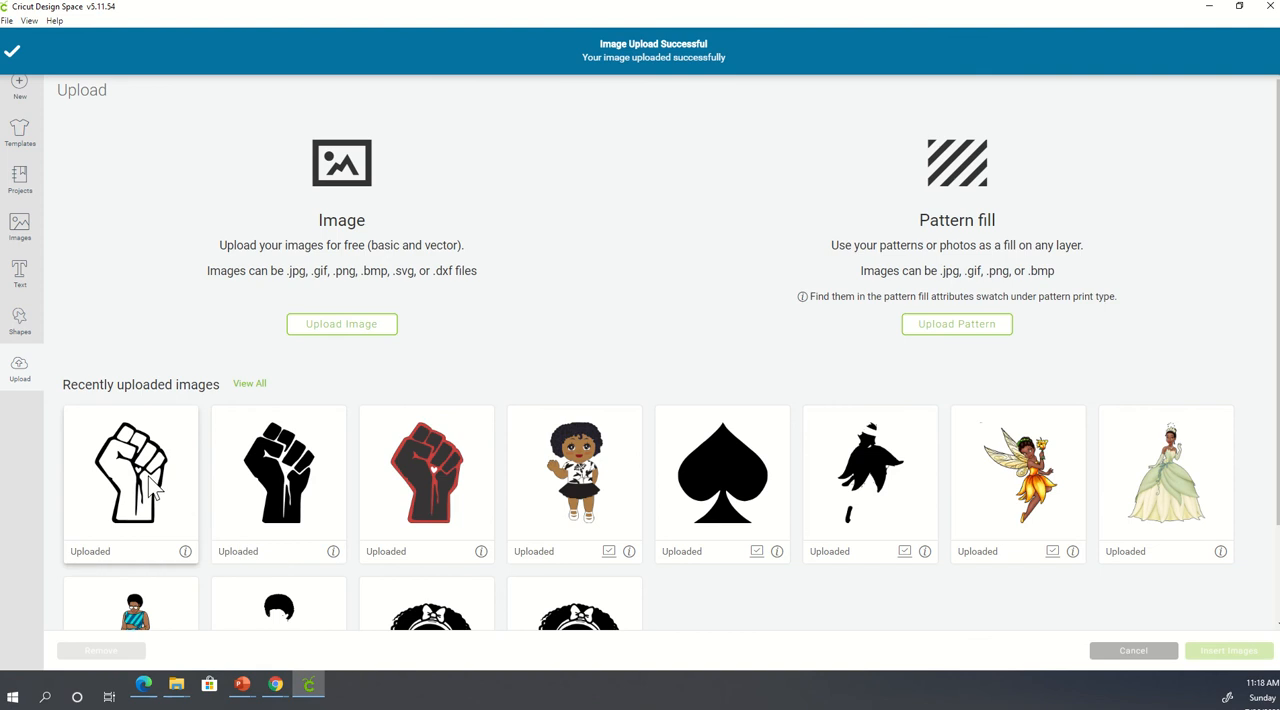
{"action": "left_click", "coordinate": [152, 484]}
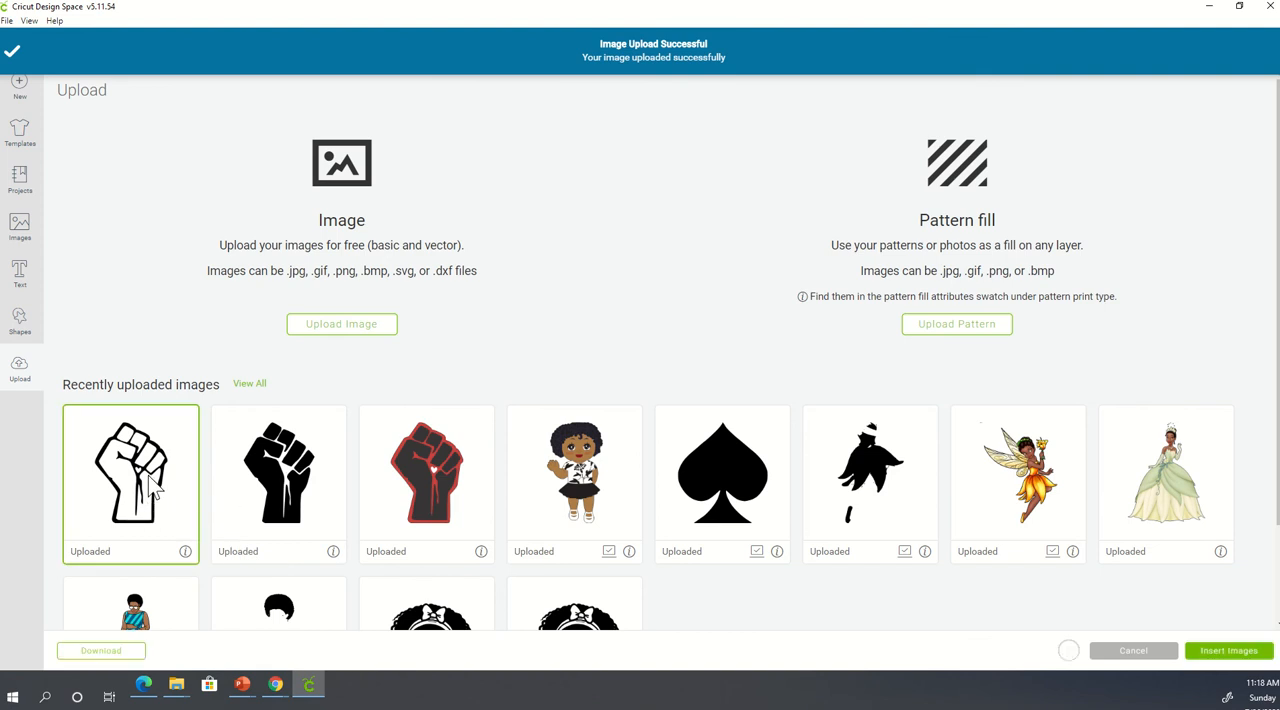
{"action": "left_click", "coordinate": [1255, 651]}
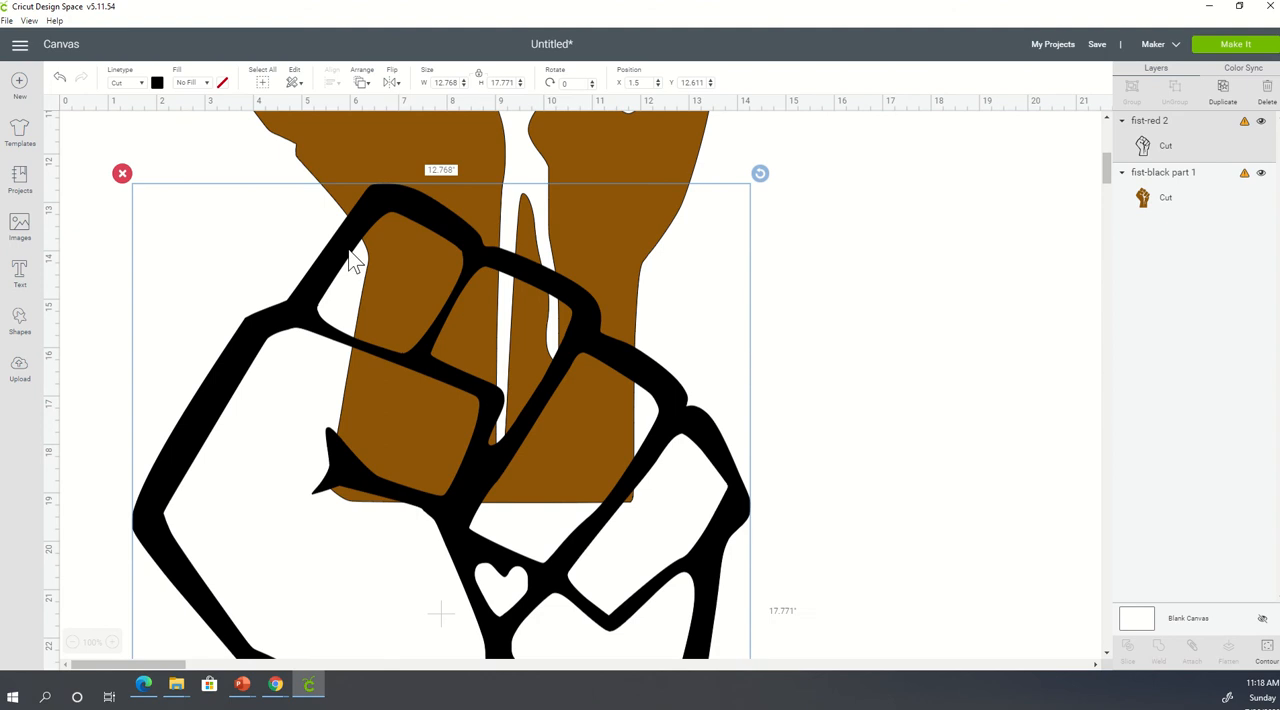
- Try orange, red and a muted pink as the fist outline's material color, and settle on a dark maroon custom color
{"action": "left_click", "coordinate": [157, 82]}
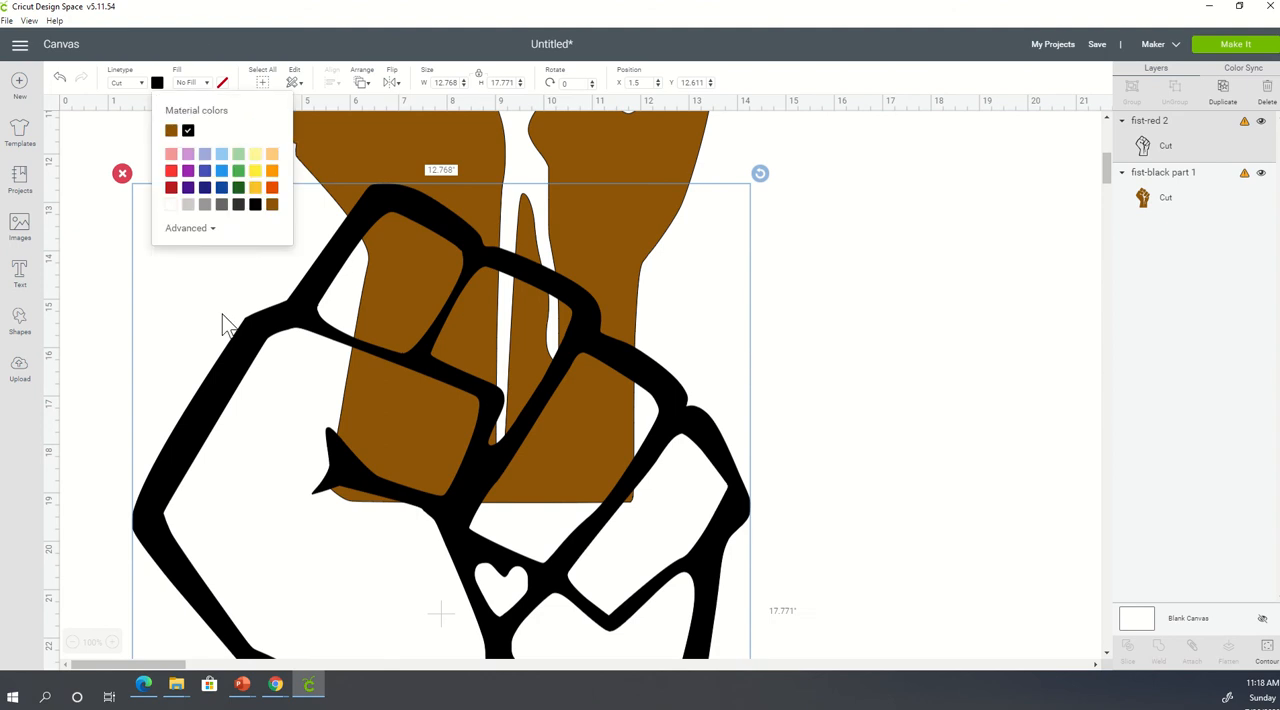
{"action": "left_click", "coordinate": [271, 189]}
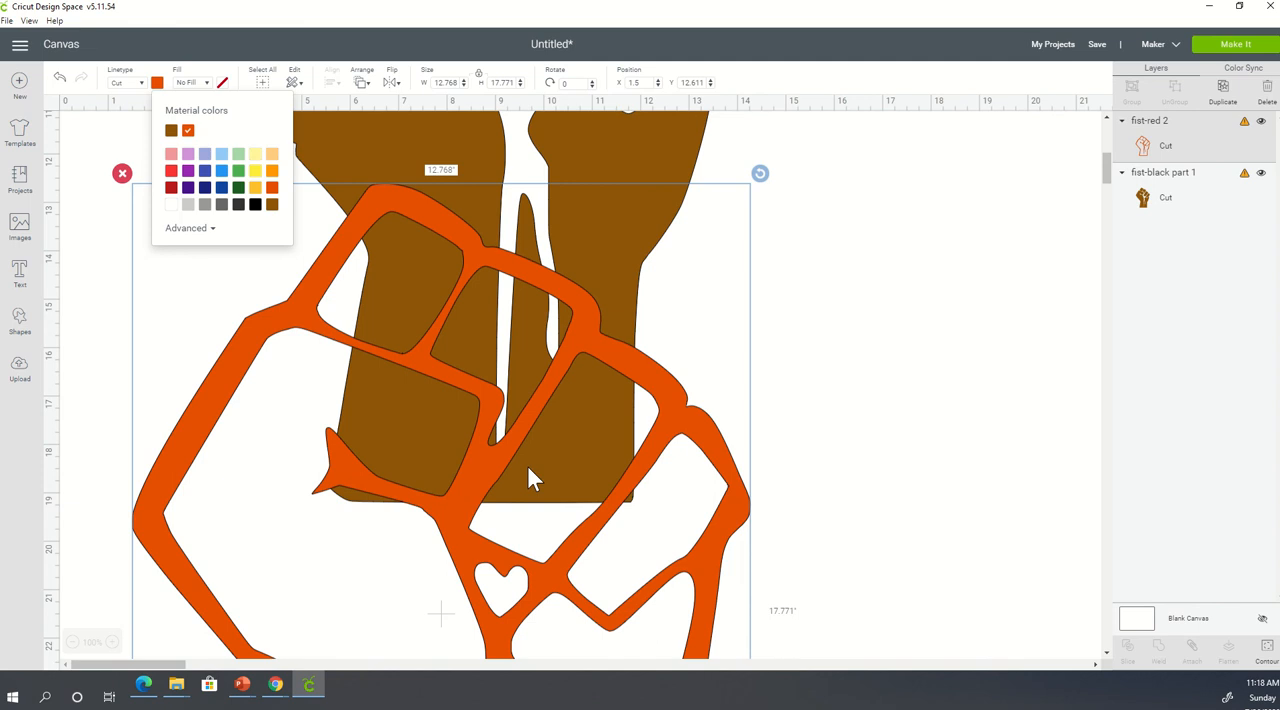
{"action": "left_click", "coordinate": [171, 187]}
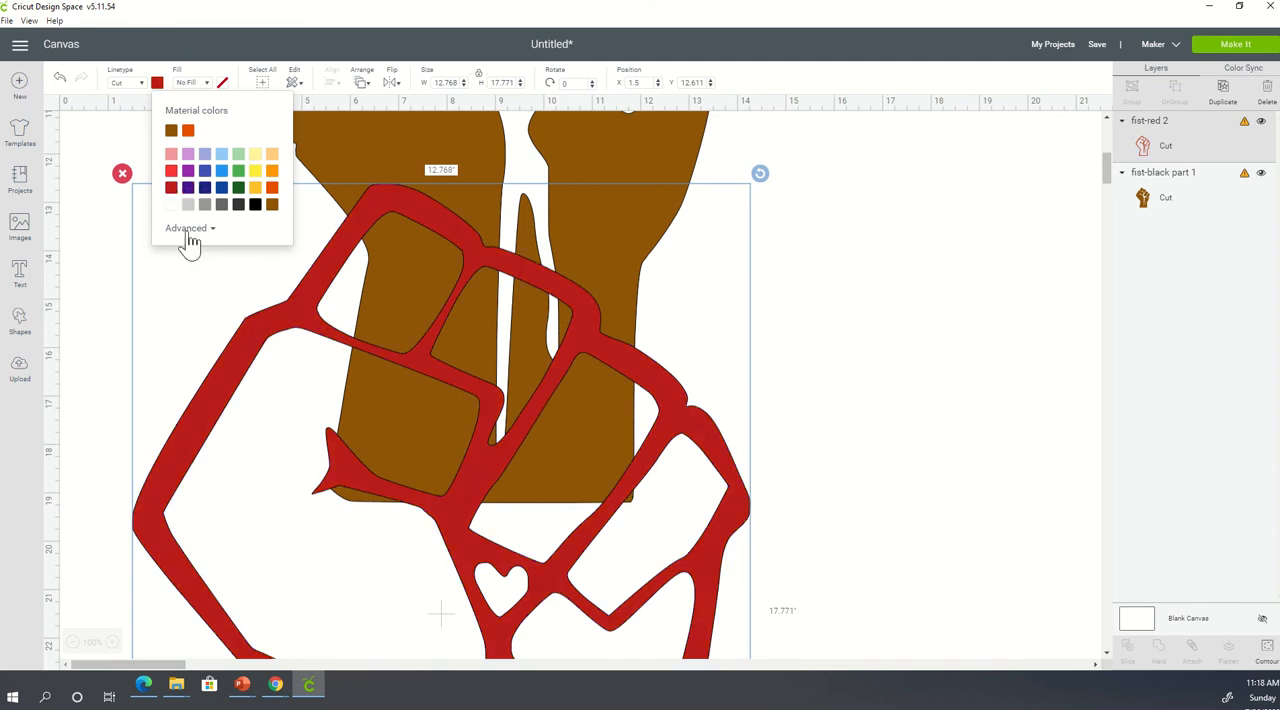
{"action": "left_click", "coordinate": [188, 230]}
{"action": "left_click", "coordinate": [226, 264]}
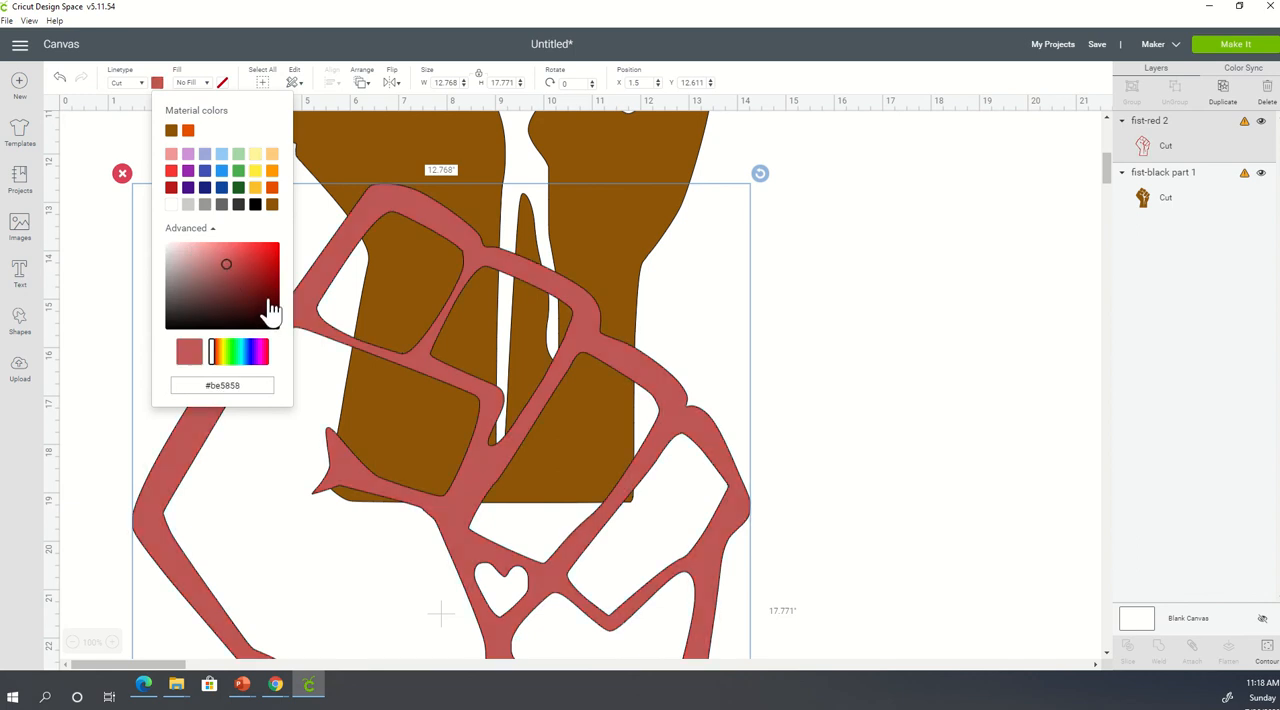
{"action": "left_click", "coordinate": [269, 300]}
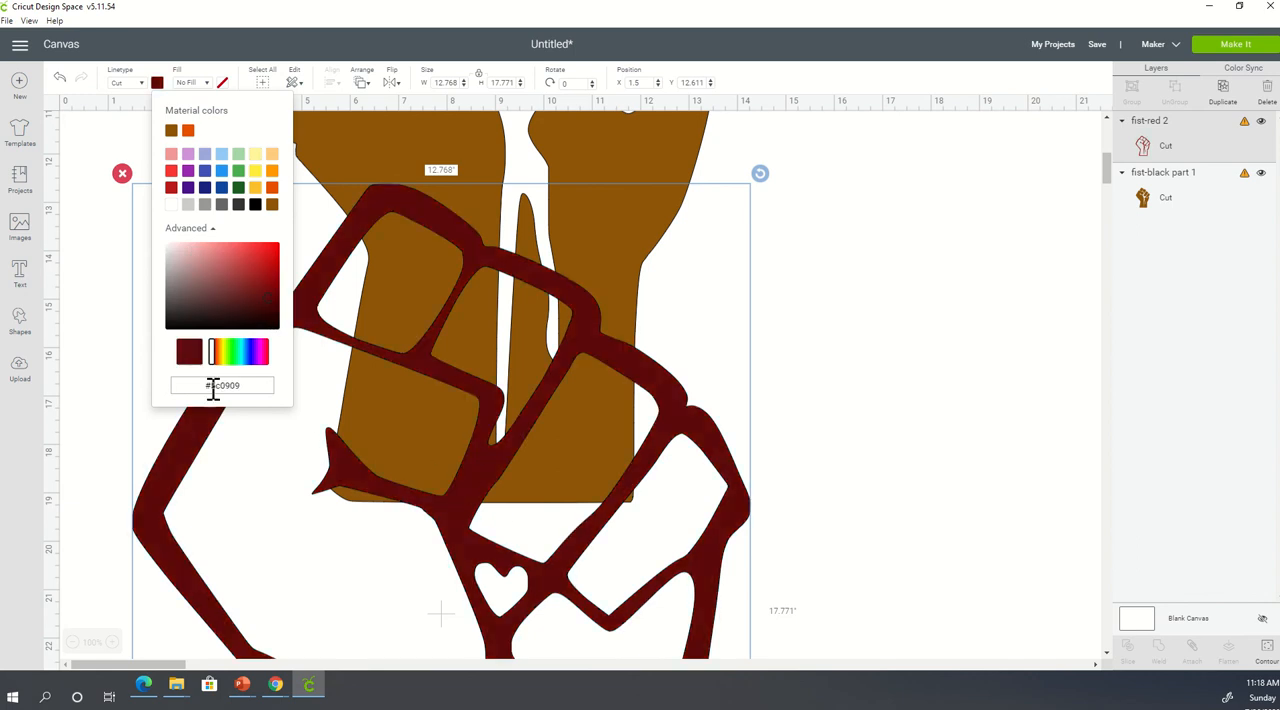
{"action": "left_click", "coordinate": [915, 380]}
- Move the maroon outline onto the brown fist so their edges line up, and select each fist layer in turn
{"action": "left_click_drag", "start_coordinate": [473, 578], "coordinate": [473, 303]}
{"action": "scroll", "coordinate": [475, 351], "scroll_direction": "up", "scroll_amount": 4}
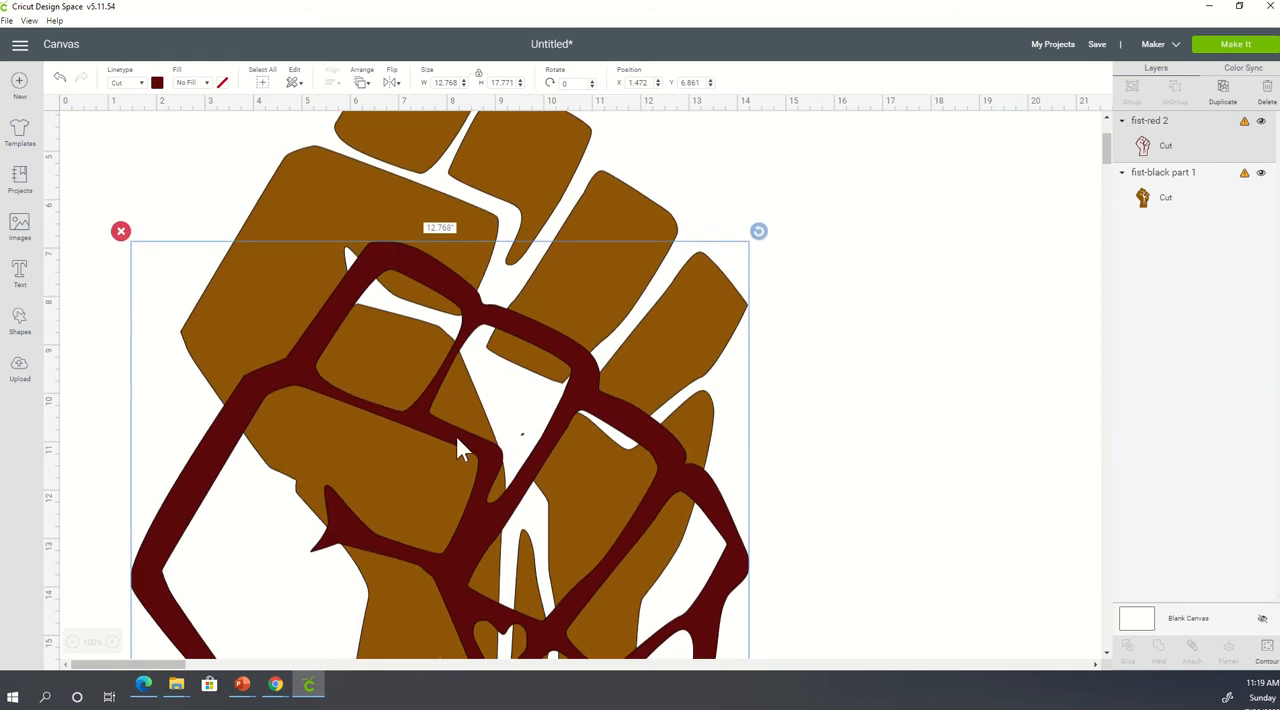
{"action": "left_click_drag", "start_coordinate": [457, 440], "coordinate": [476, 196]}
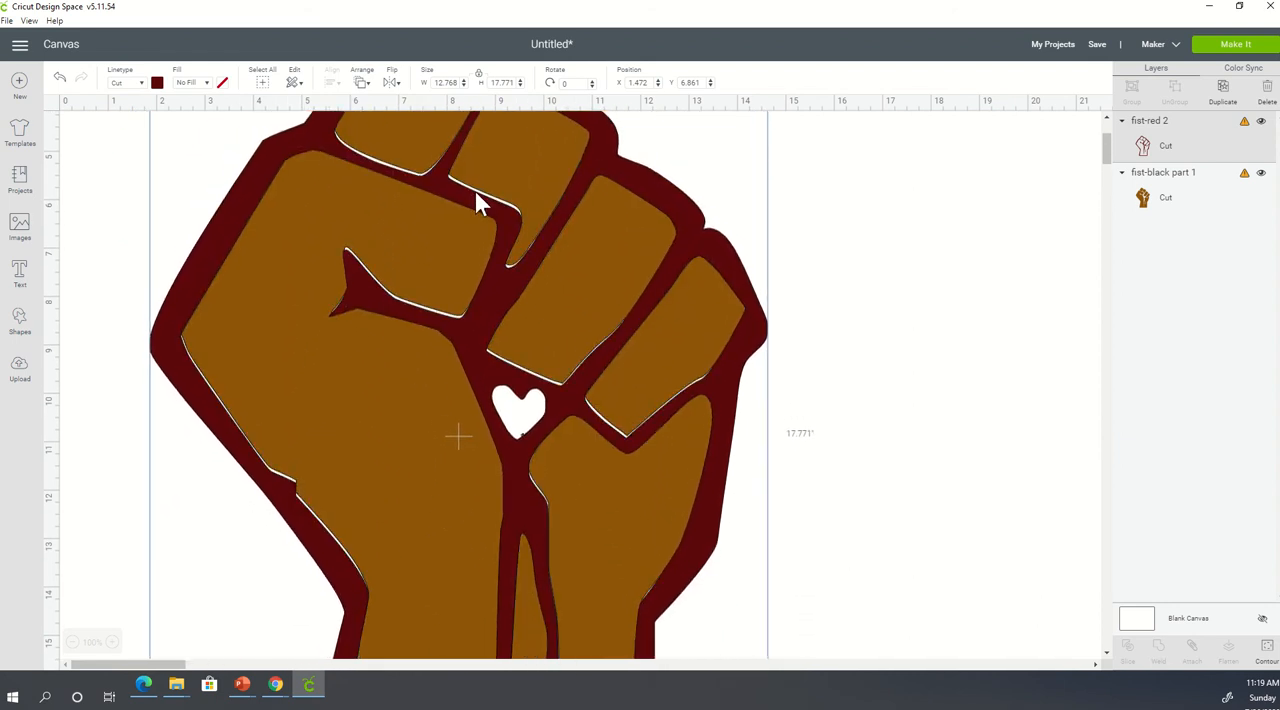
{"action": "left_click", "coordinate": [948, 430]}
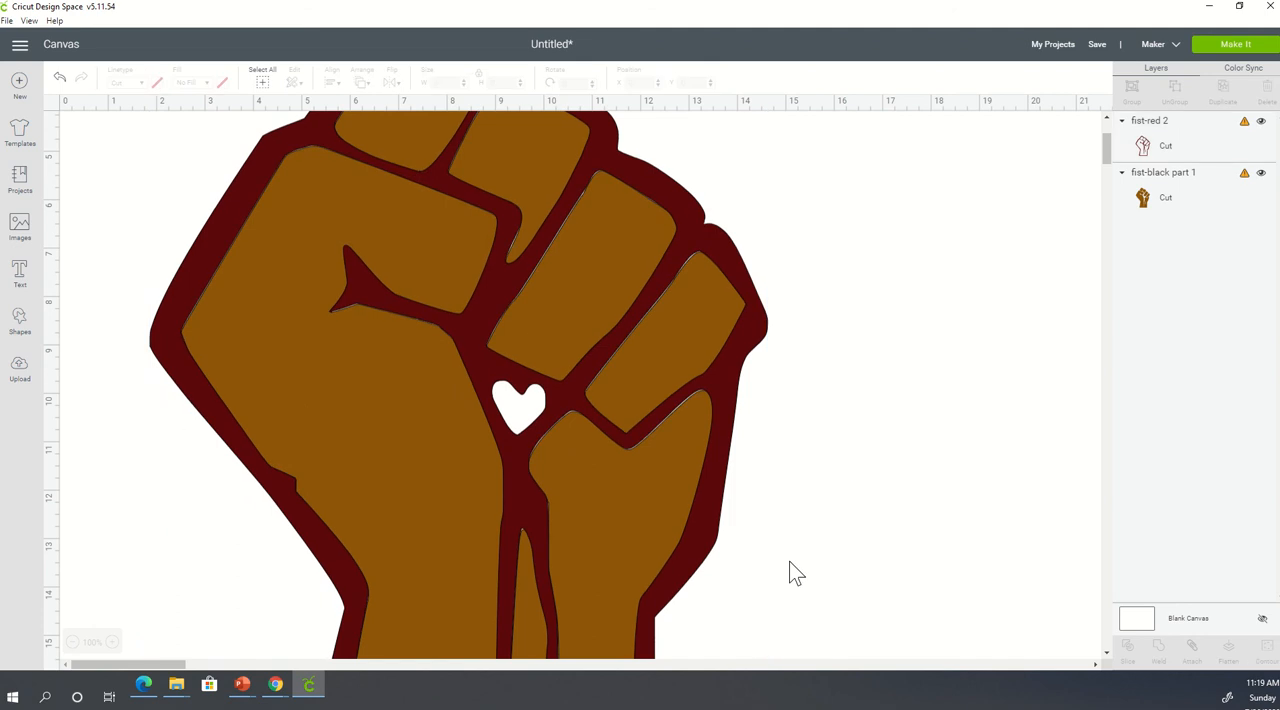
{"action": "left_click", "coordinate": [356, 581]}
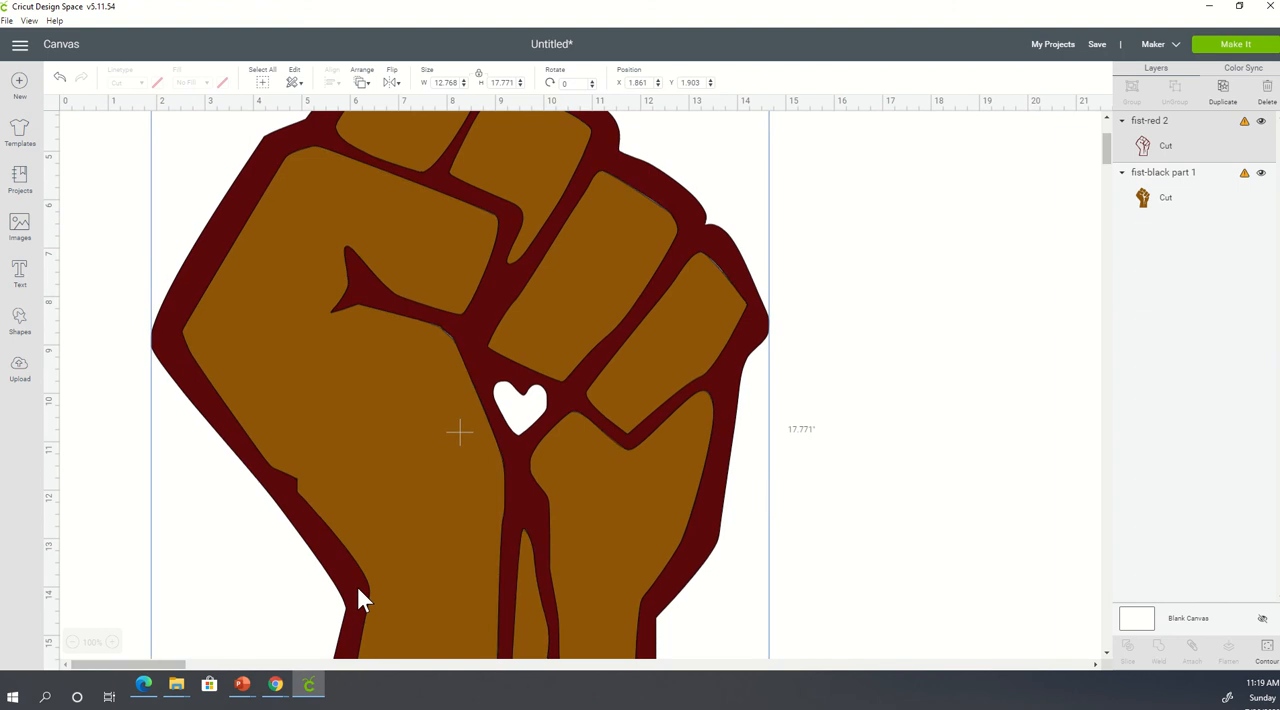
{"action": "left_click", "coordinate": [912, 345]}
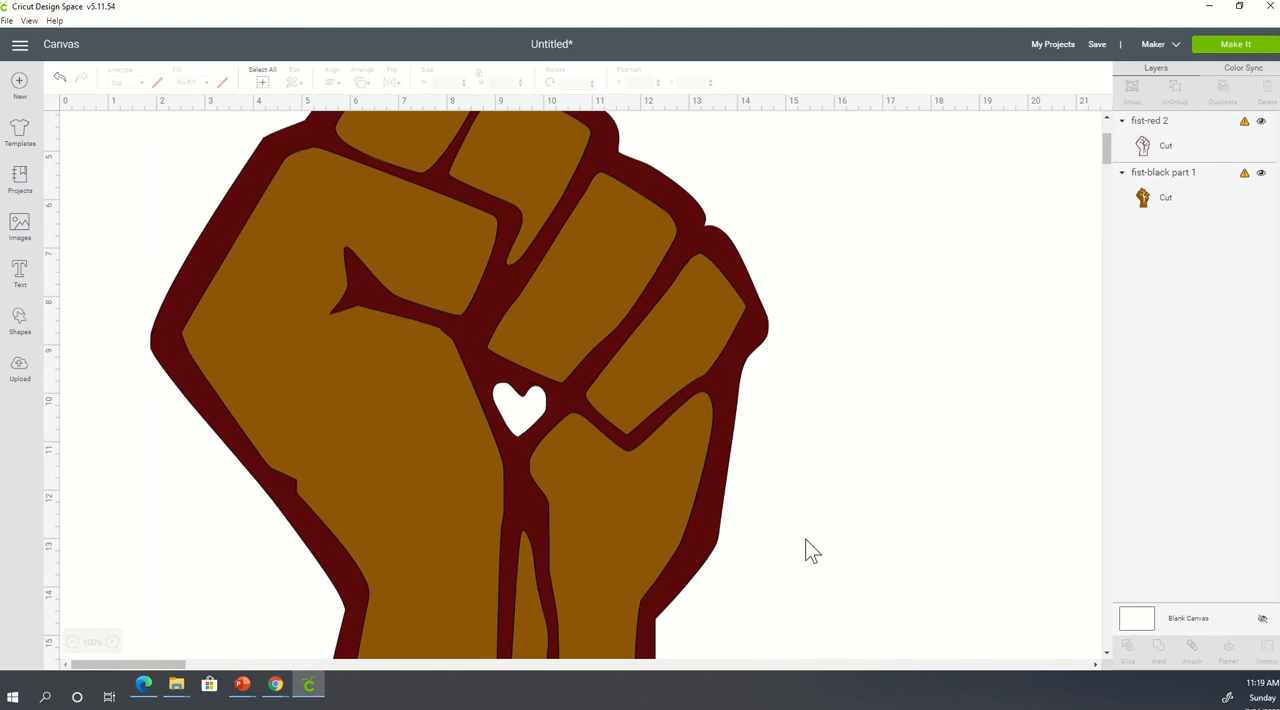
{"action": "left_click", "coordinate": [1162, 205]}
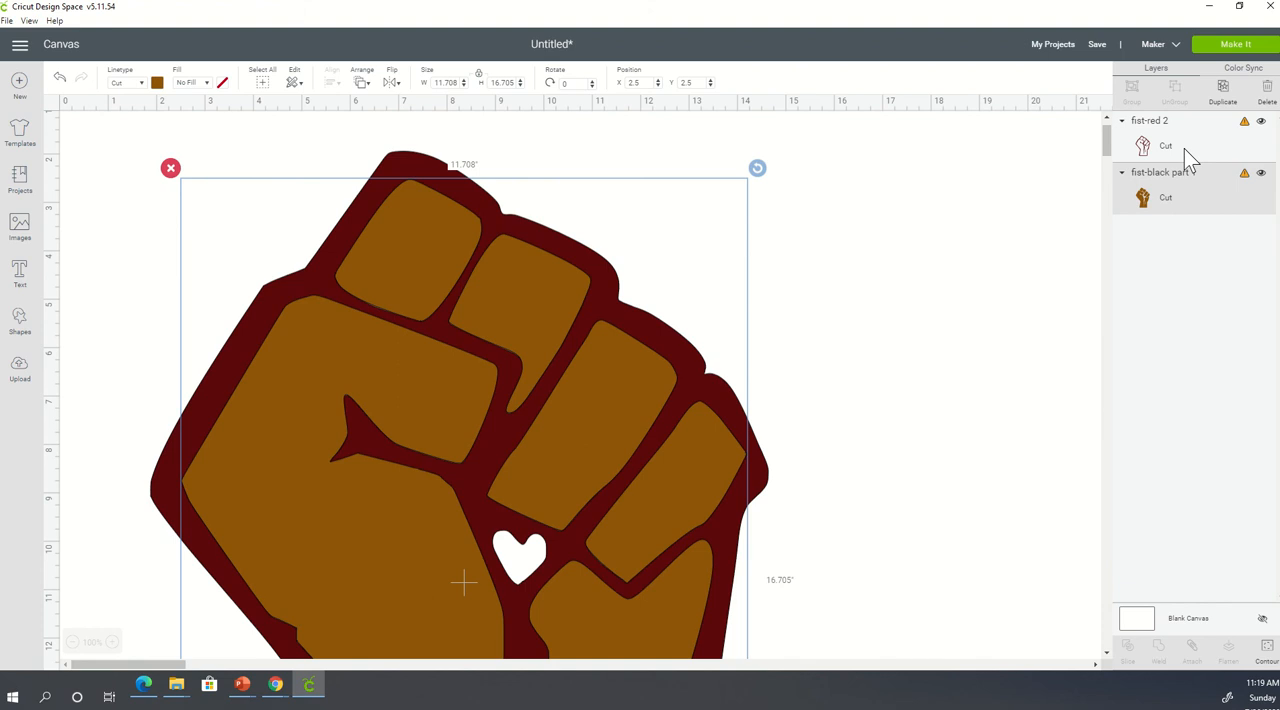
{"action": "left_click", "coordinate": [1184, 149]}
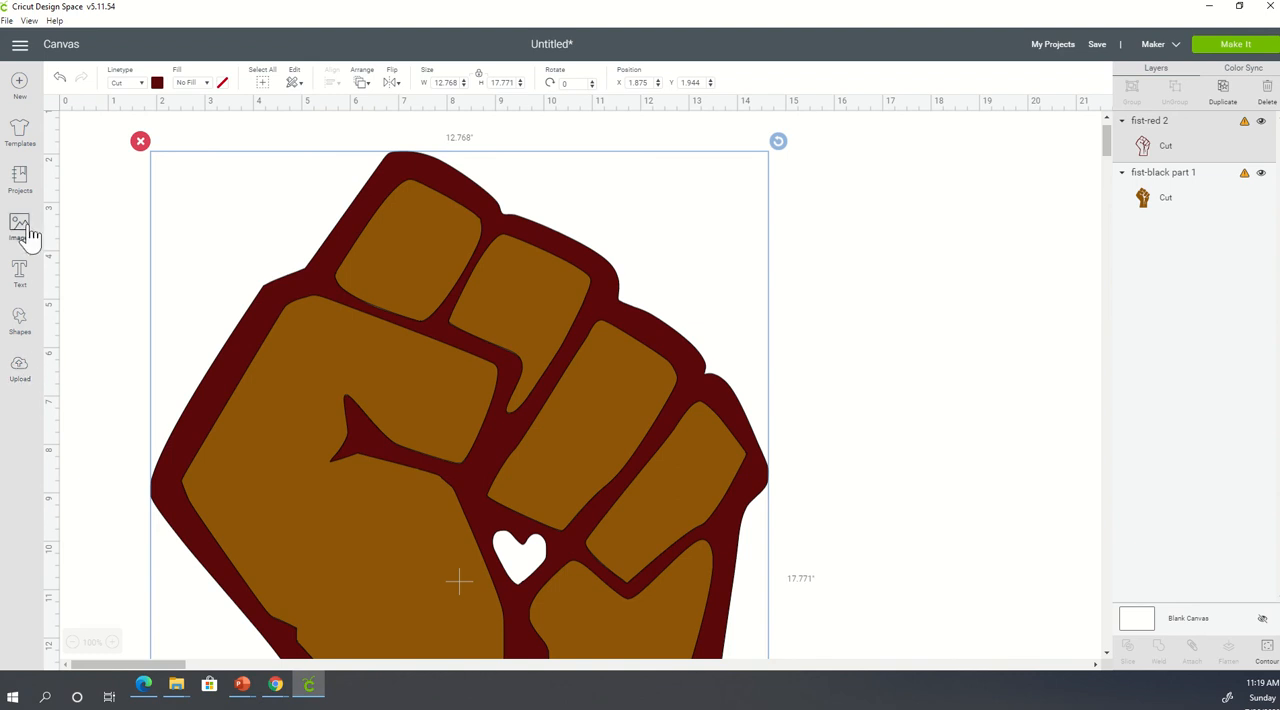
- Add a square over the heart opening and send it behind both fist layers to fill the heart
{"action": "left_click", "coordinate": [14, 328]}
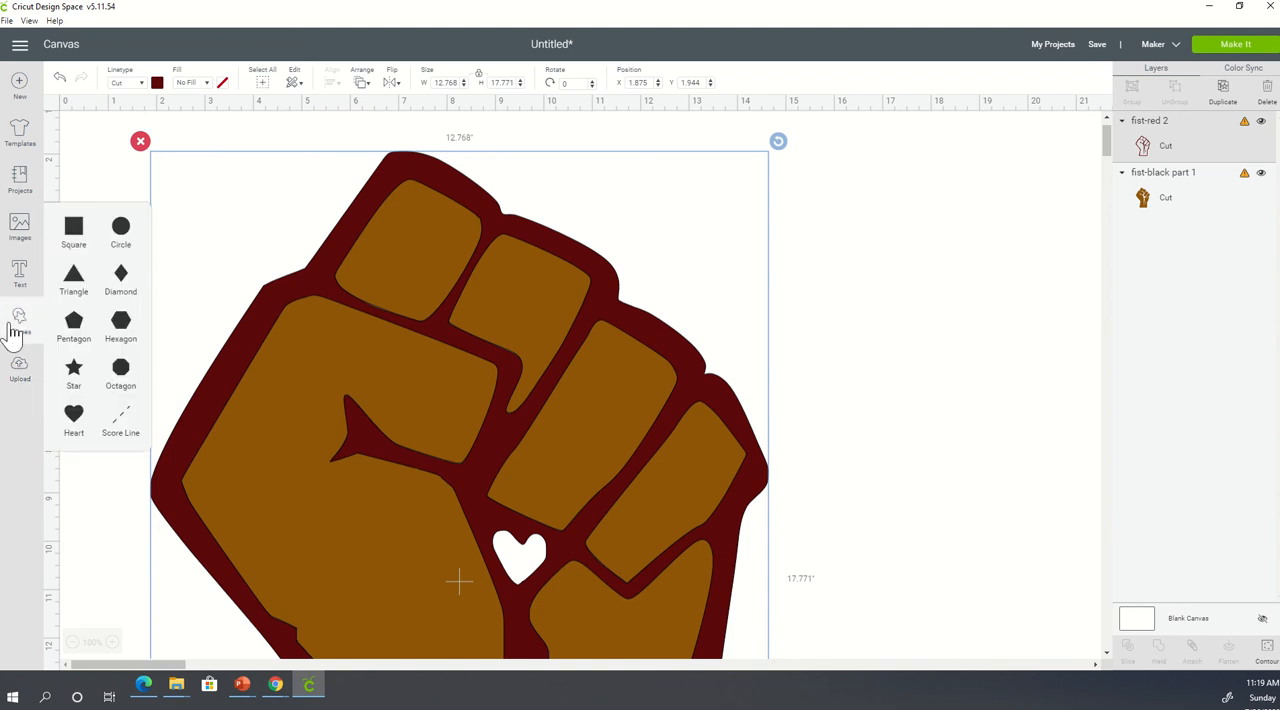
{"action": "left_click", "coordinate": [70, 237]}
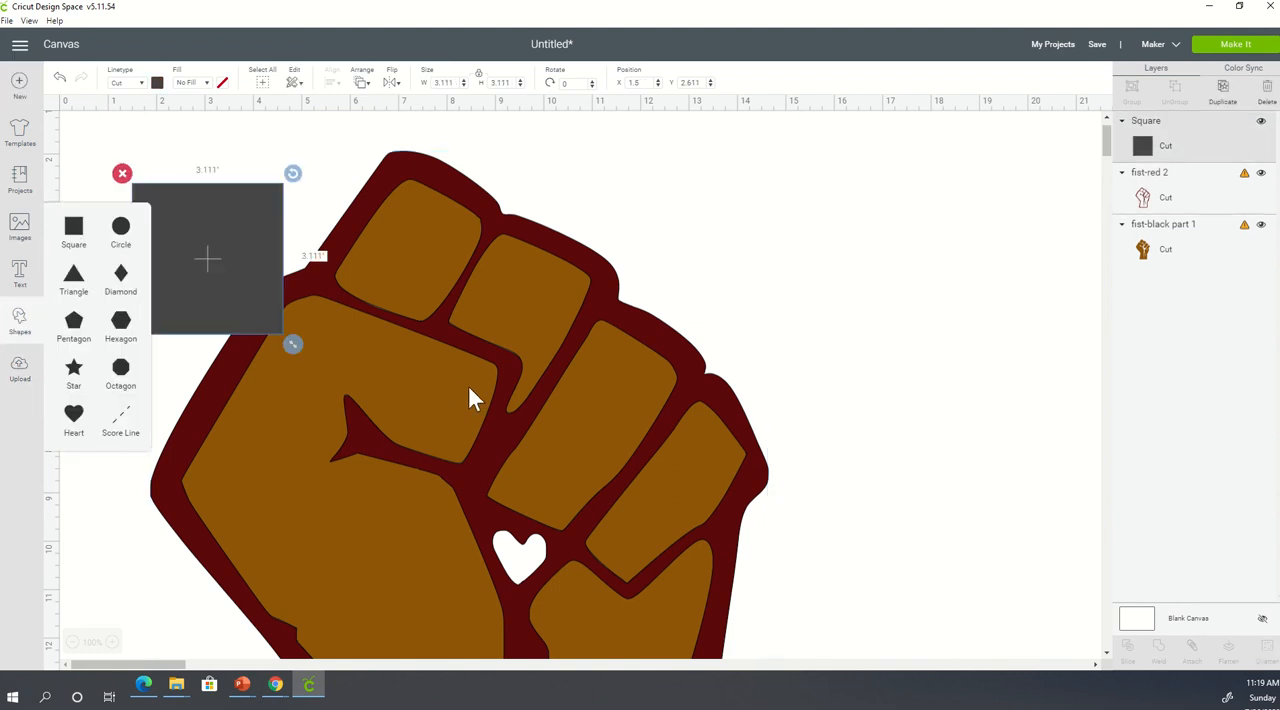
{"action": "left_click_drag", "start_coordinate": [266, 250], "coordinate": [562, 531]}
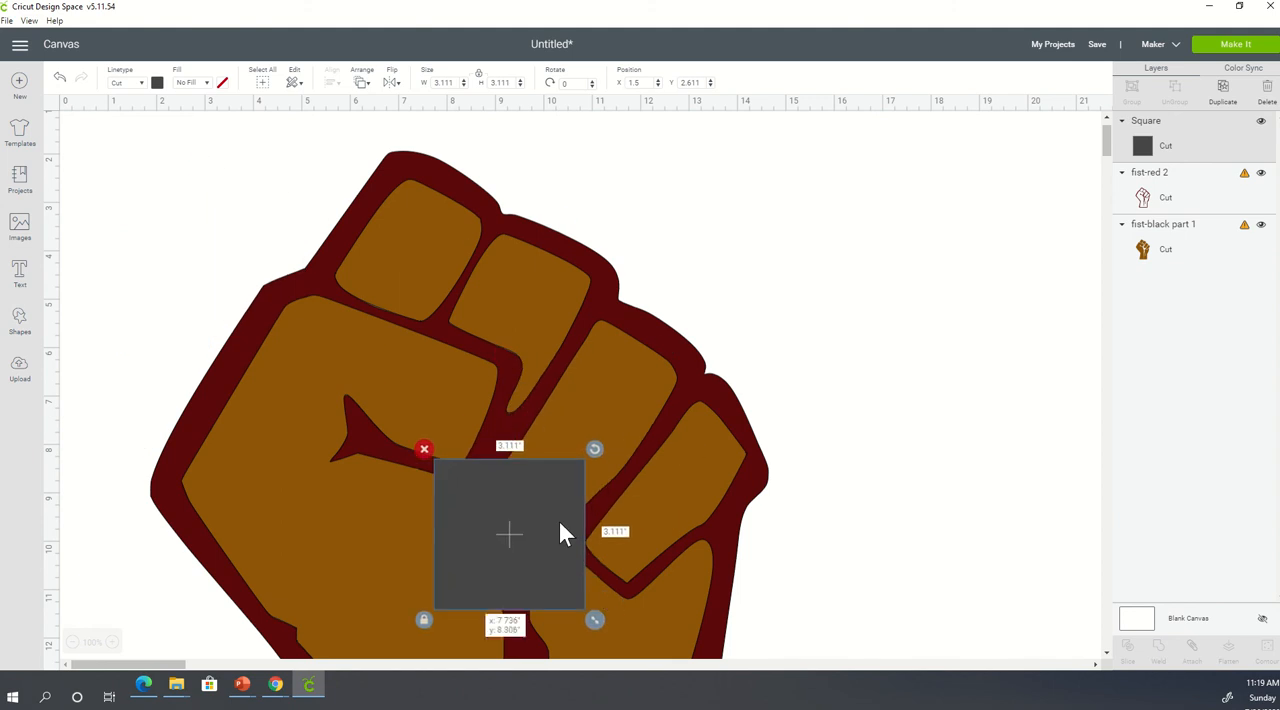
{"action": "right_click", "coordinate": [561, 528]}
{"action": "left_click", "coordinate": [630, 340]}
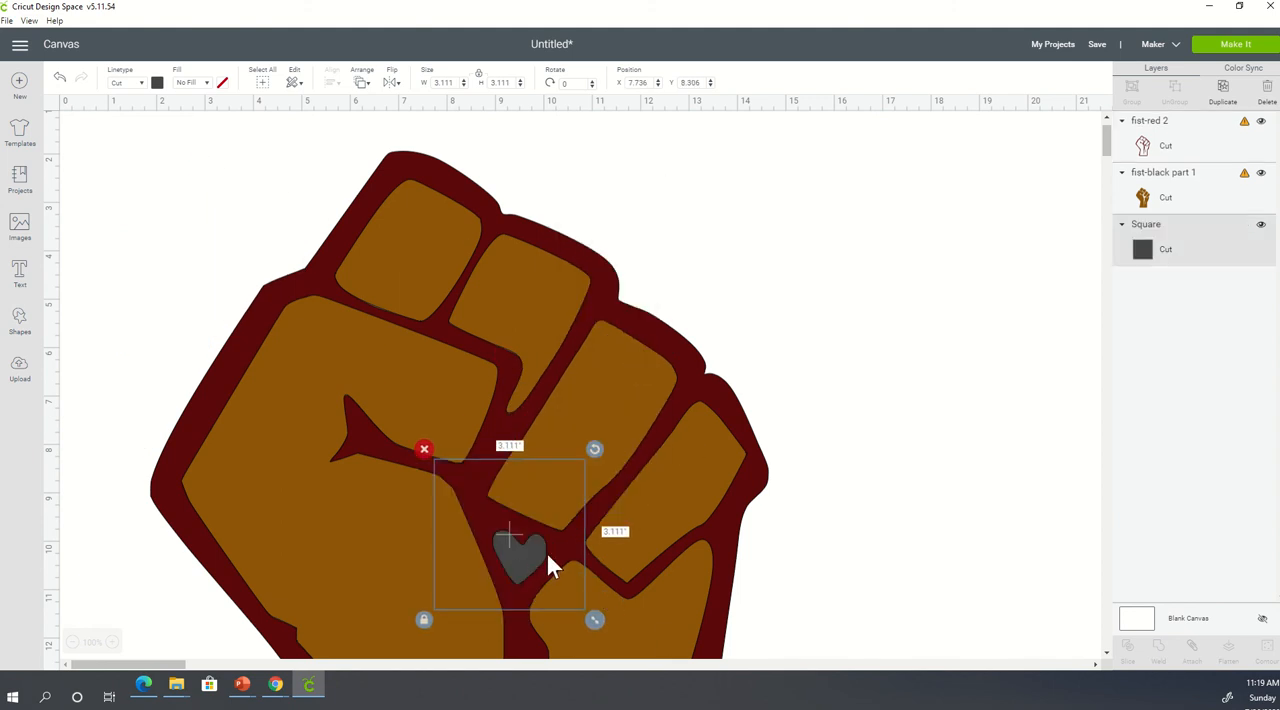
- Try black as the square's material color, change it to red, and deselect the square
{"action": "left_click", "coordinate": [157, 84]}
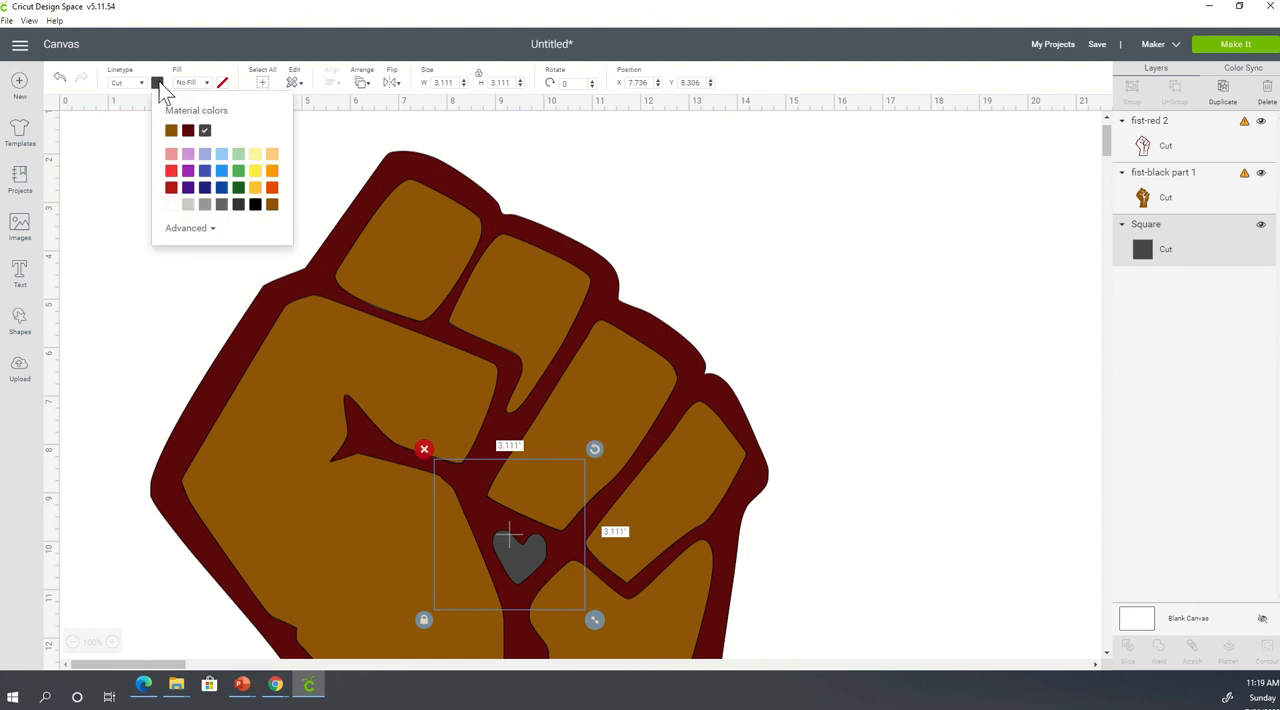
{"action": "left_click", "coordinate": [255, 205]}
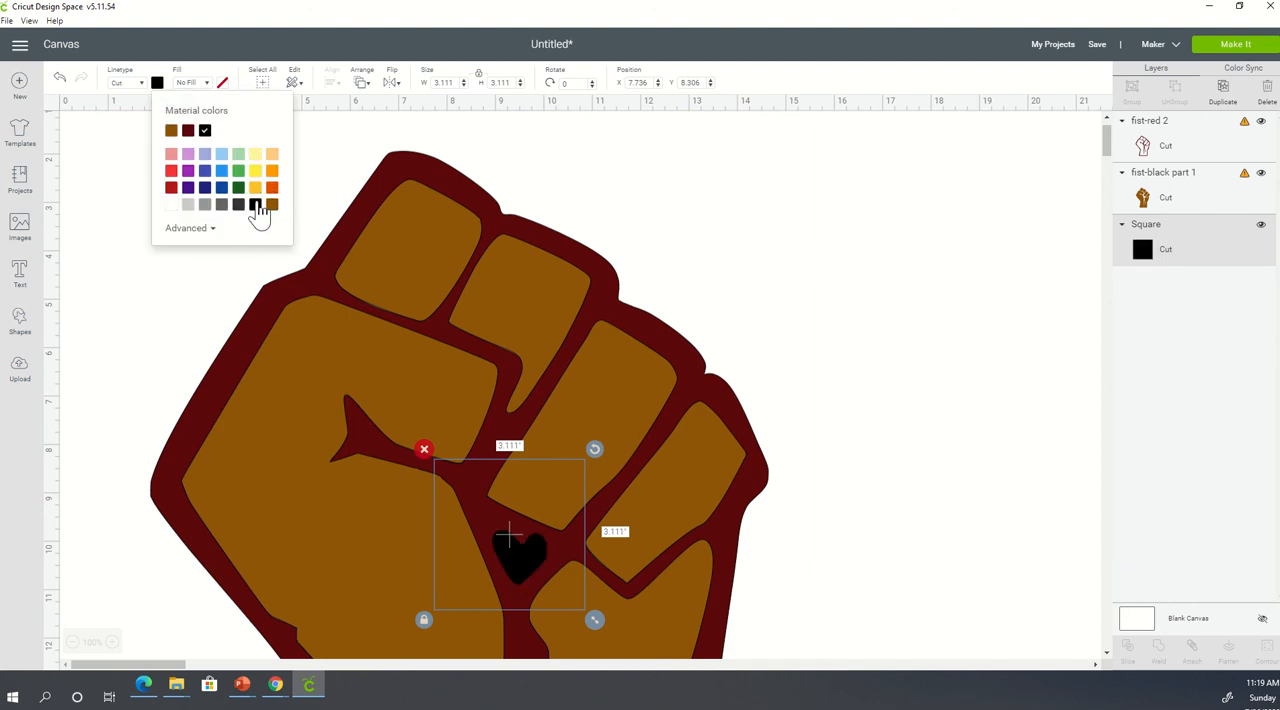
{"action": "left_click", "coordinate": [171, 172]}
{"action": "left_click", "coordinate": [797, 299]}
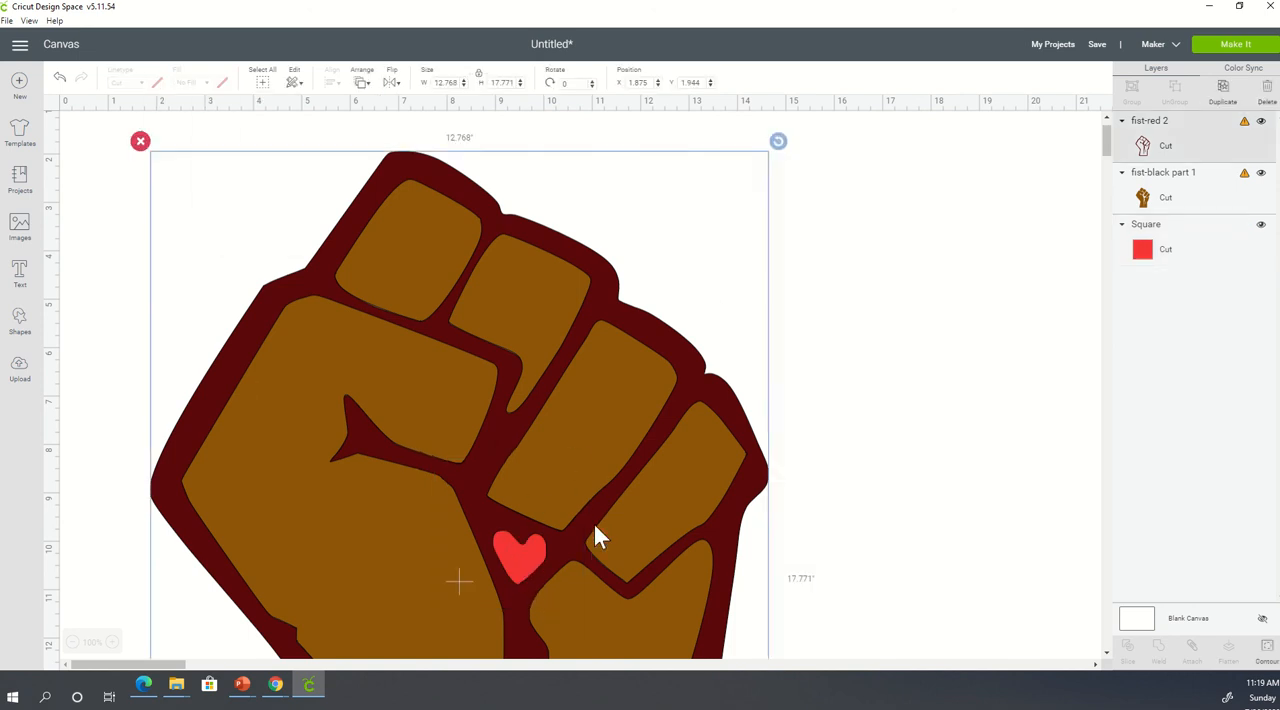
- Select the red square layer behind the heart opening and delete it
{"action": "left_click_drag", "start_coordinate": [593, 521], "coordinate": [533, 549]}
{"action": "left_click", "coordinate": [1202, 238]}
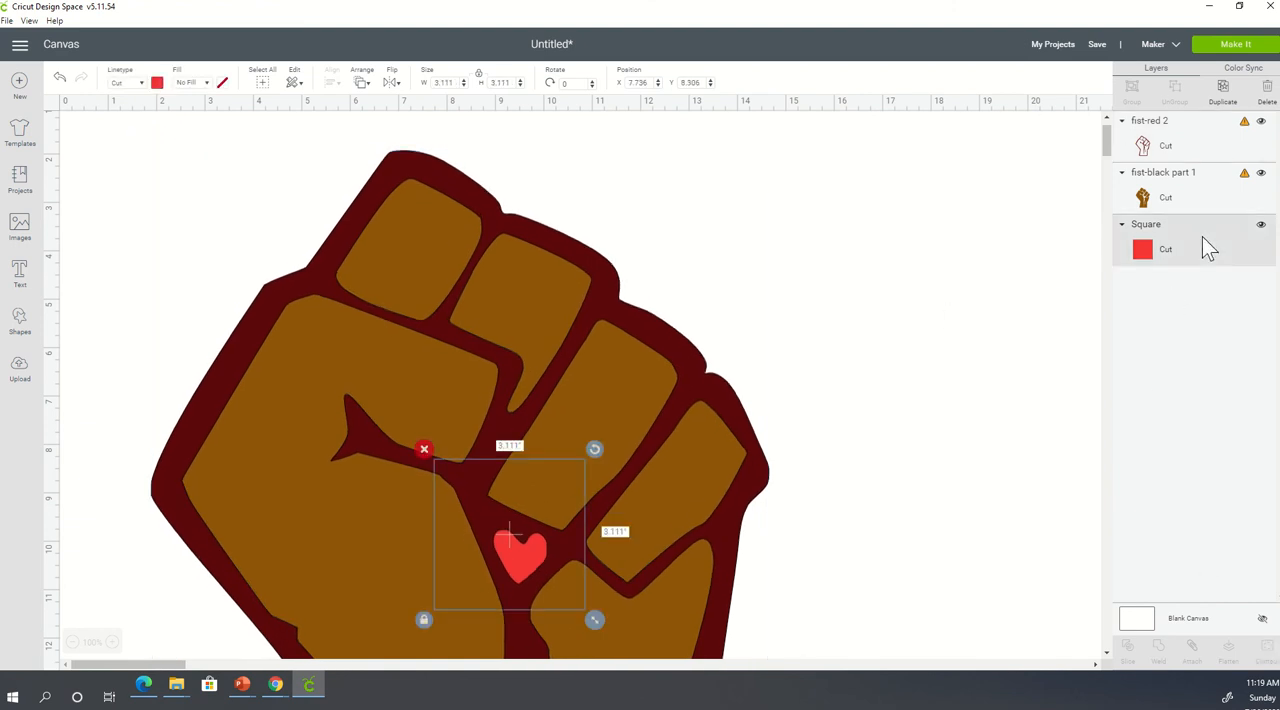
{"action": "key", "text": "Delete"}
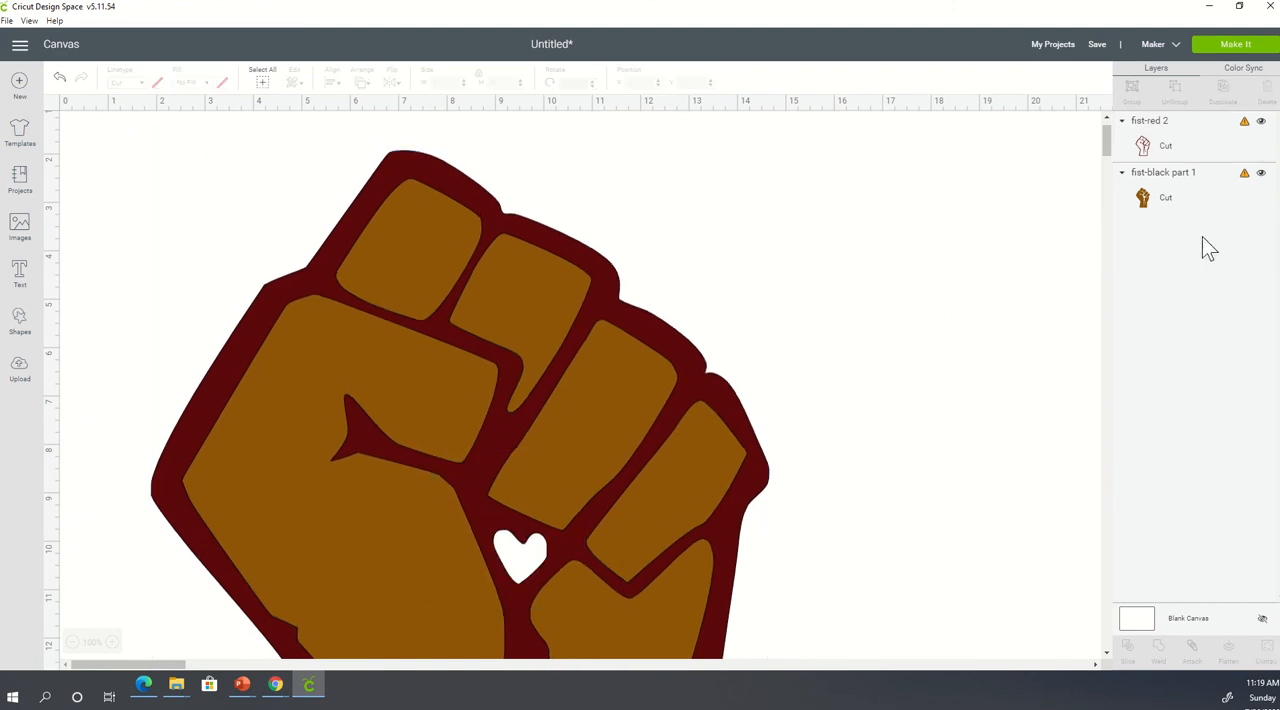
- Start a third image upload, search the png folder for fist, and open fist-2385848_1280 (1).png
{"action": "left_click", "coordinate": [20, 372]}
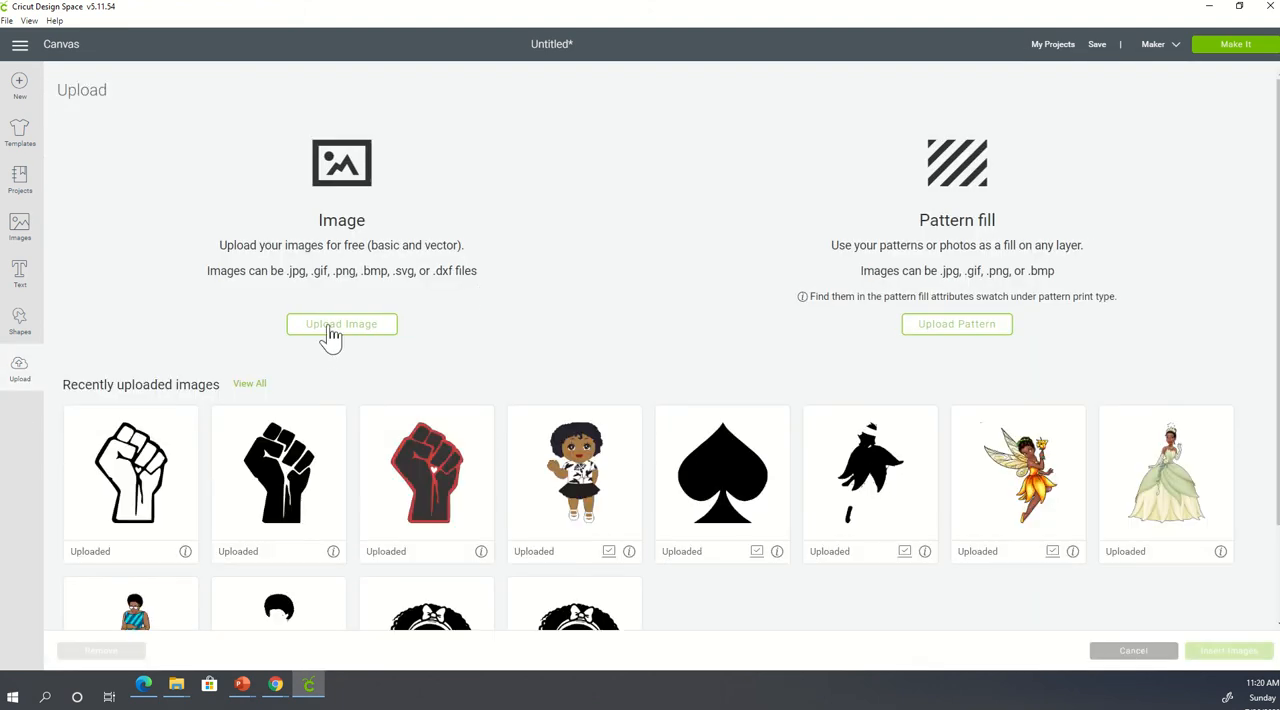
{"action": "left_click", "coordinate": [330, 326]}
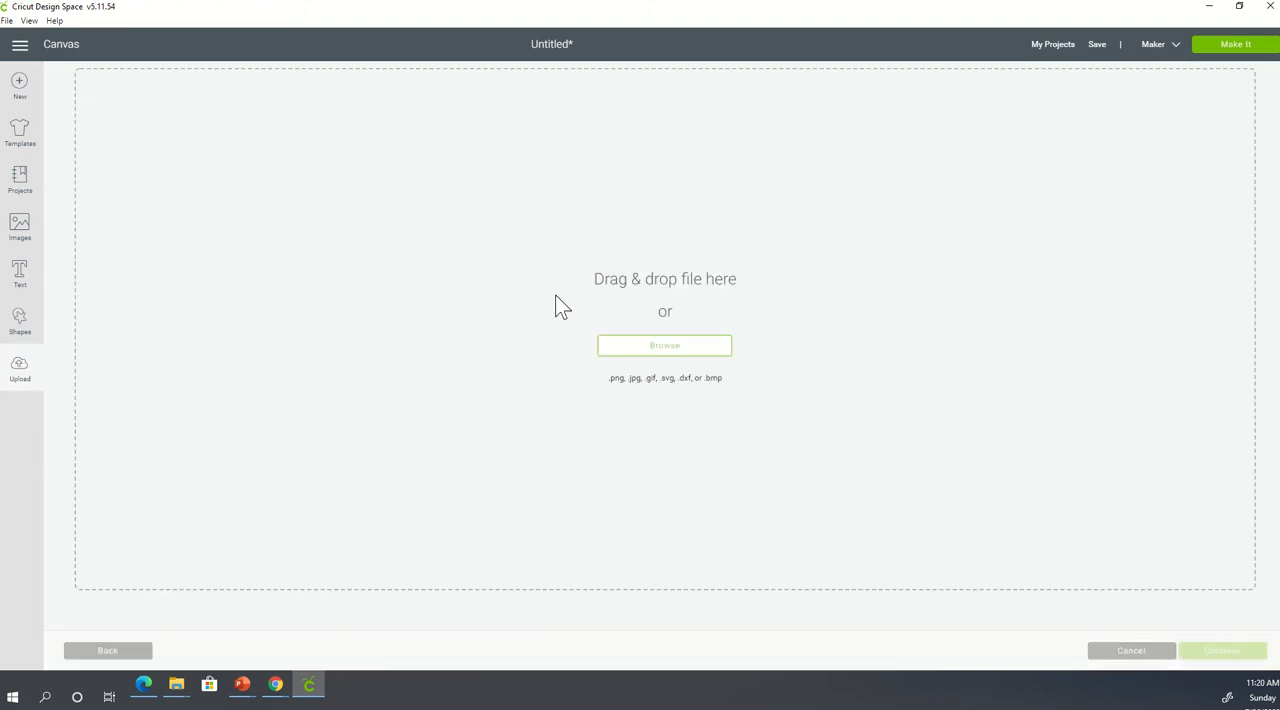
{"action": "left_click", "coordinate": [672, 347]}
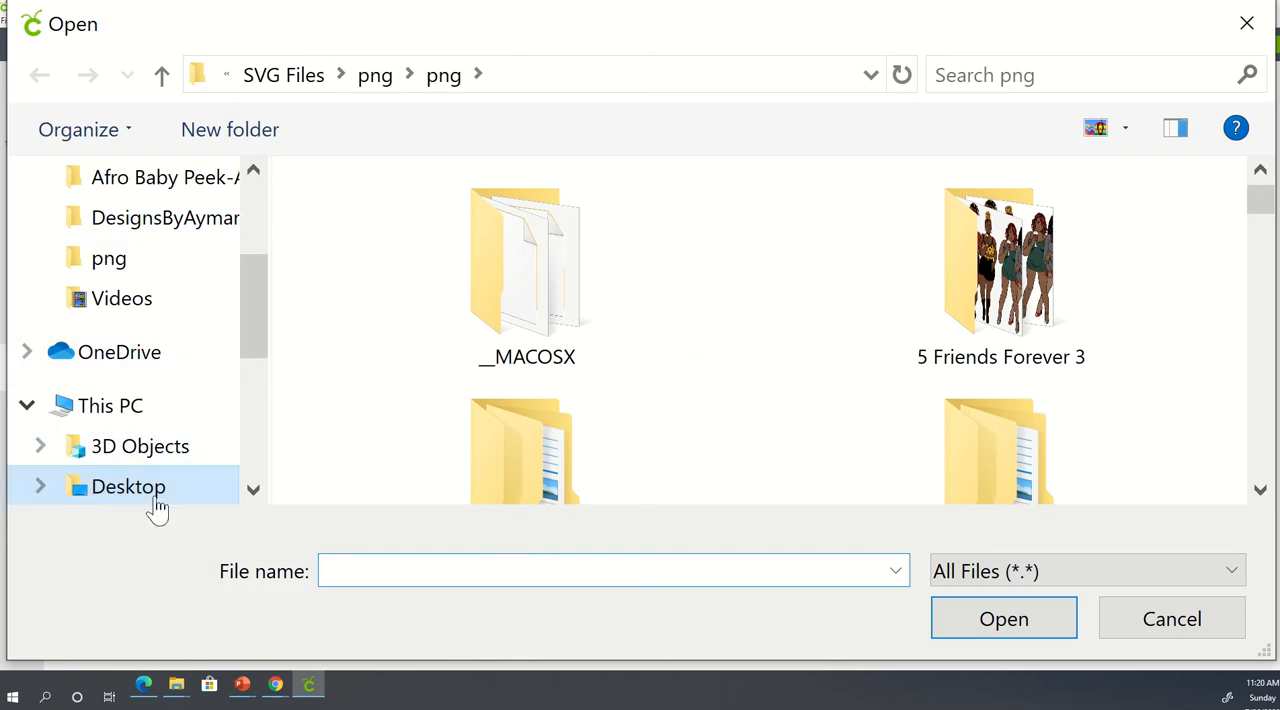
{"action": "left_click", "coordinate": [962, 75]}
{"action": "type", "text": "fist"}
{"action": "key", "text": "Return"}
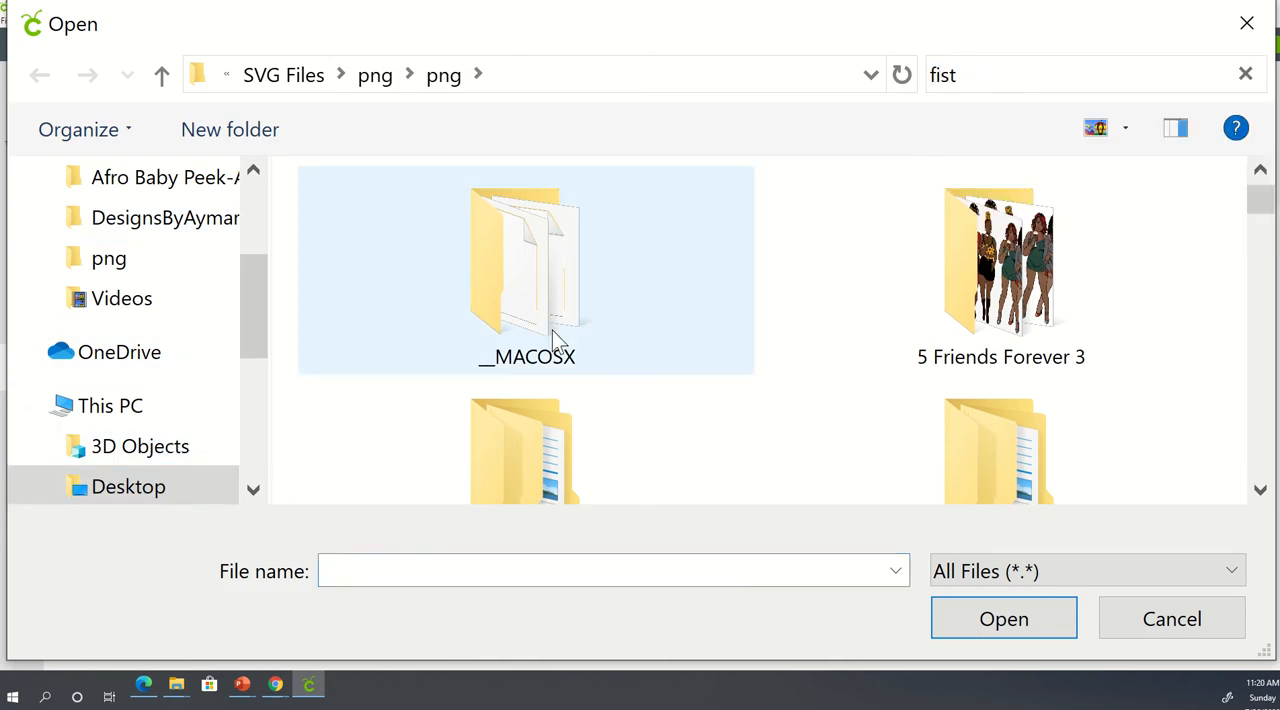
{"action": "left_click", "coordinate": [420, 245]}
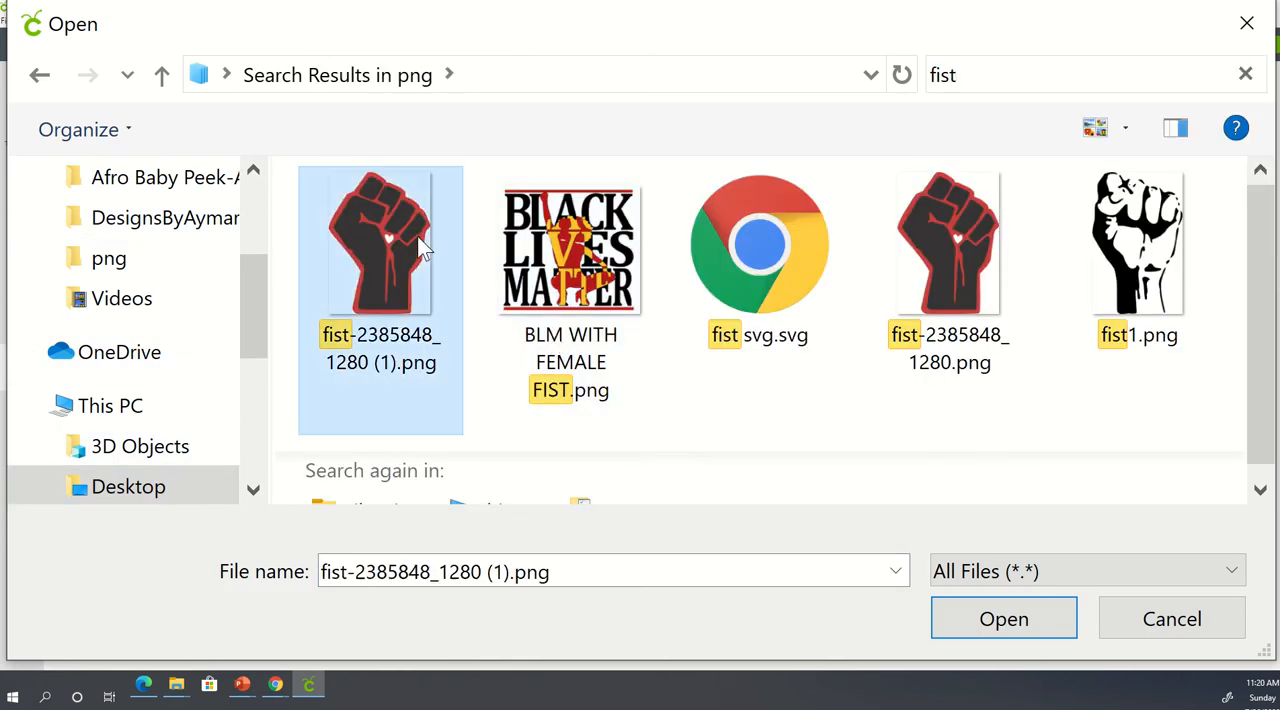
{"action": "left_click", "coordinate": [986, 620]}
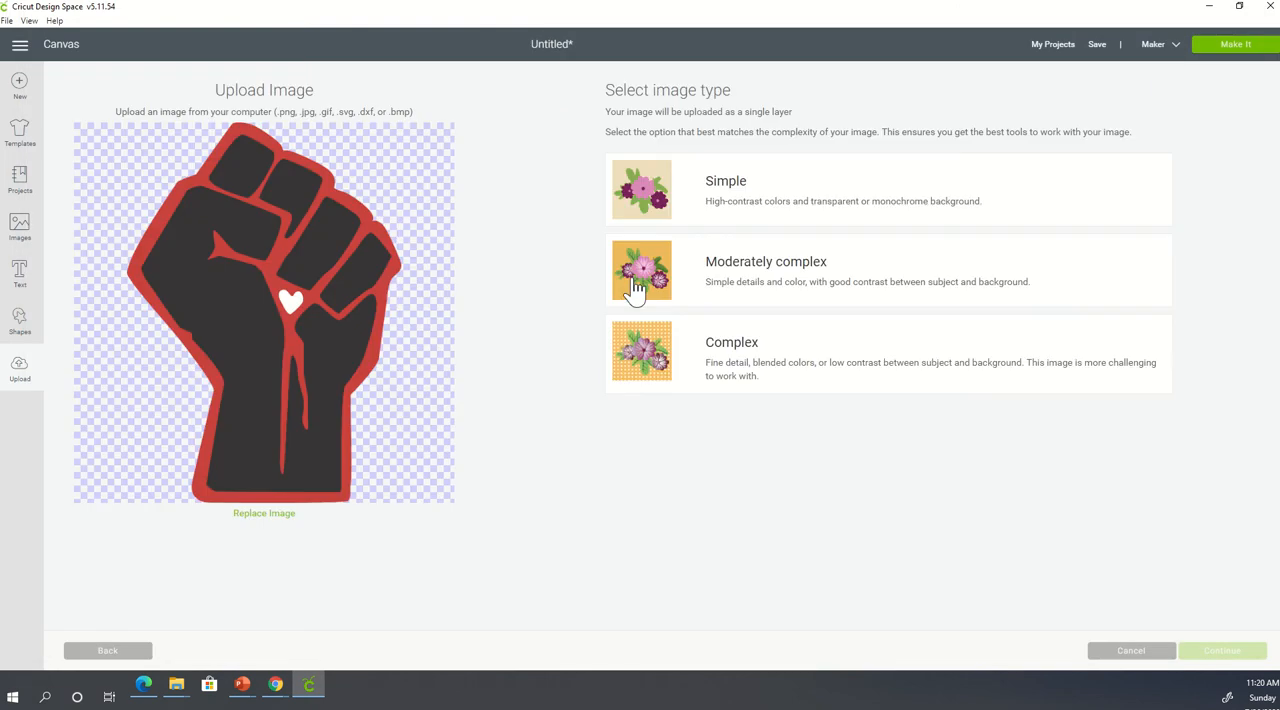
- Set the uploaded image type to Complex and remove the red and black fist areas, keeping only the white heart
{"action": "left_click", "coordinate": [646, 366]}
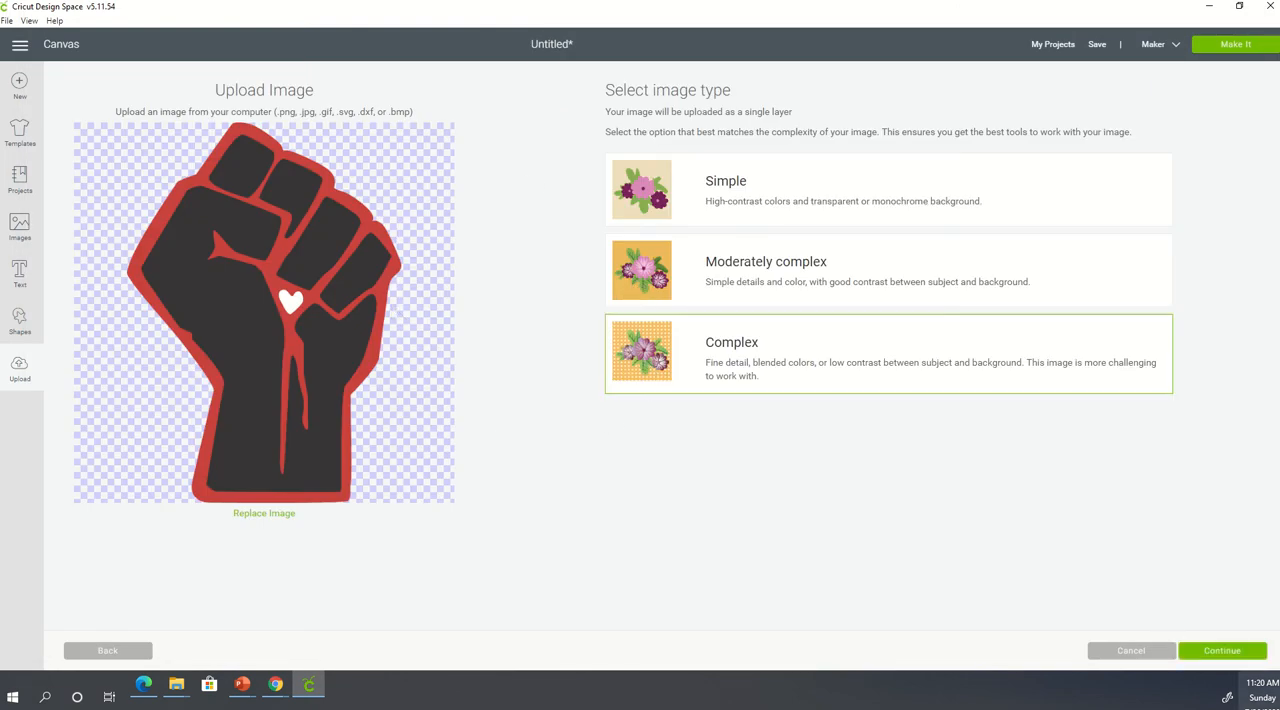
{"action": "left_click", "coordinate": [1222, 651]}
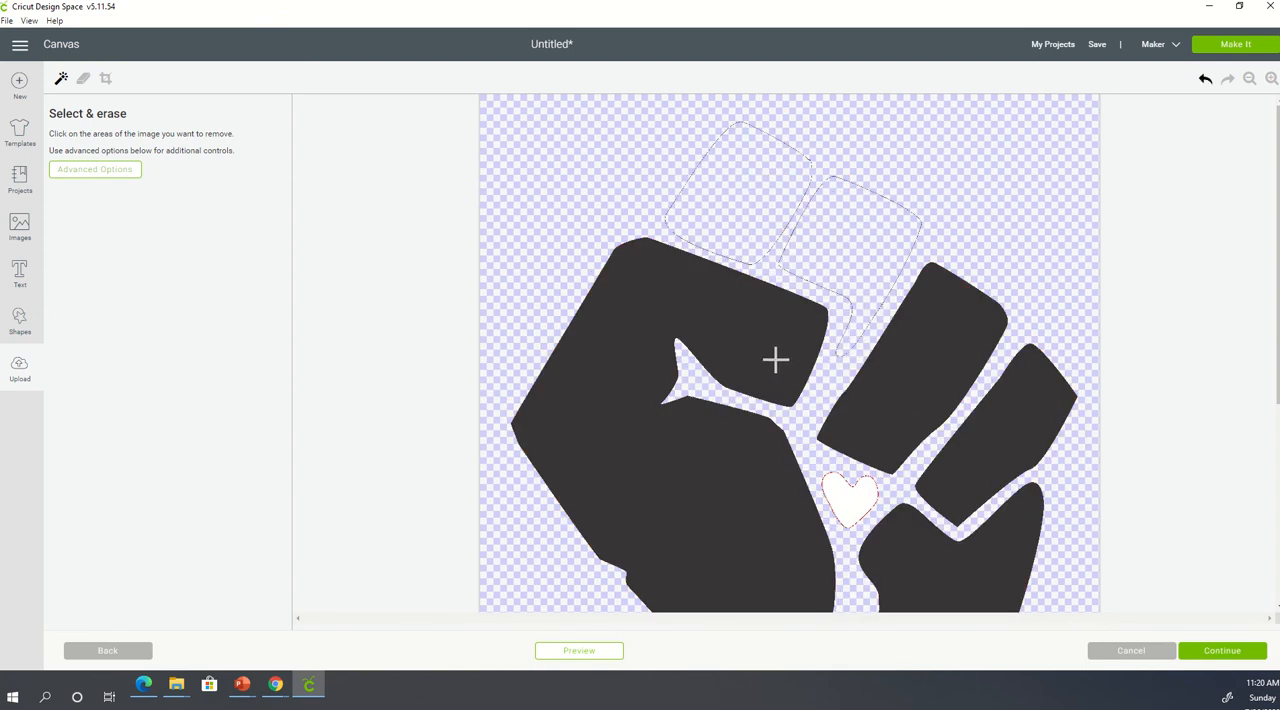
{"action": "left_click", "coordinate": [791, 567]}
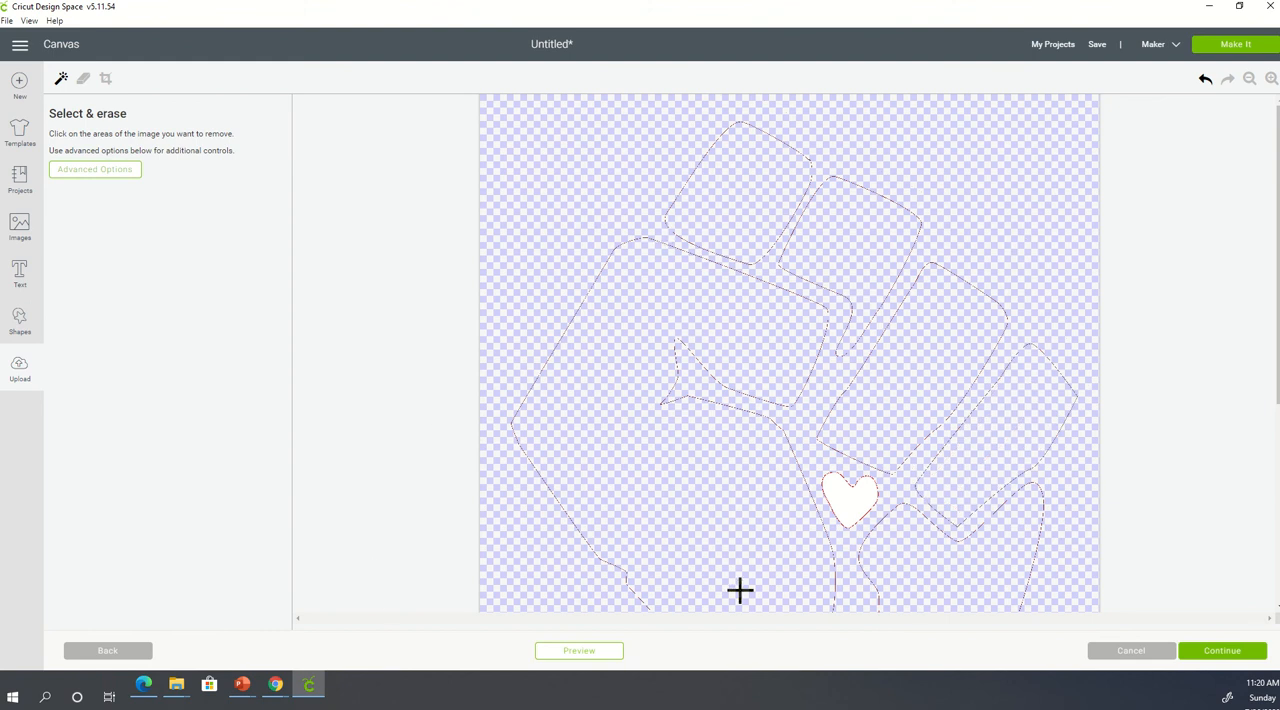
- Set the eraser to its largest size and erase most of the leftover fist outlines above, left and right of the heart
{"action": "left_click", "coordinate": [83, 80]}
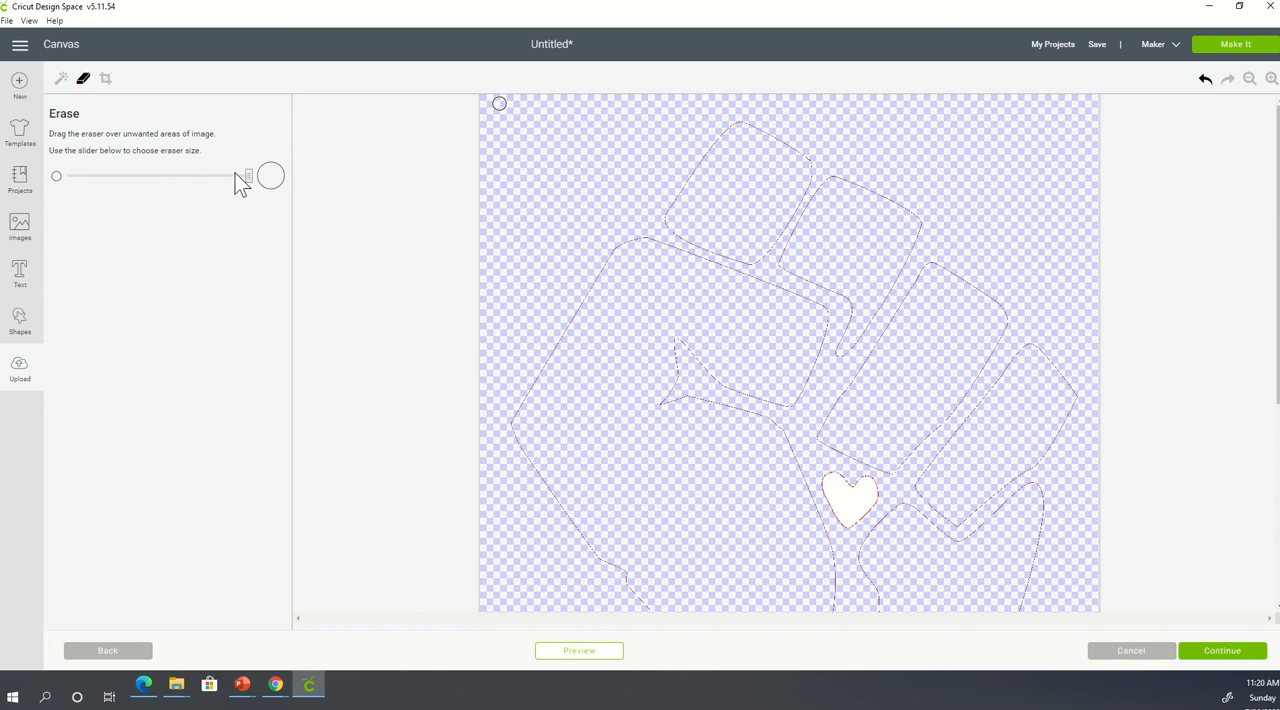
{"action": "mouse_move", "coordinate": [619, 241]}
{"action": "left_mouse_down"}
{"action": "mouse_move", "coordinate": [655, 215]}
{"action": "mouse_move", "coordinate": [812, 263]}
{"action": "mouse_move", "coordinate": [871, 298]}
{"action": "mouse_move", "coordinate": [846, 311]}
{"action": "mouse_move", "coordinate": [822, 387]}
{"action": "mouse_move", "coordinate": [787, 400]}
{"action": "mouse_move", "coordinate": [698, 390]}
{"action": "mouse_move", "coordinate": [677, 359]}
{"action": "mouse_move", "coordinate": [634, 345]}
{"action": "mouse_move", "coordinate": [660, 381]}
{"action": "mouse_move", "coordinate": [613, 443]}
{"action": "mouse_move", "coordinate": [722, 463]}
{"action": "left_mouse_up"}
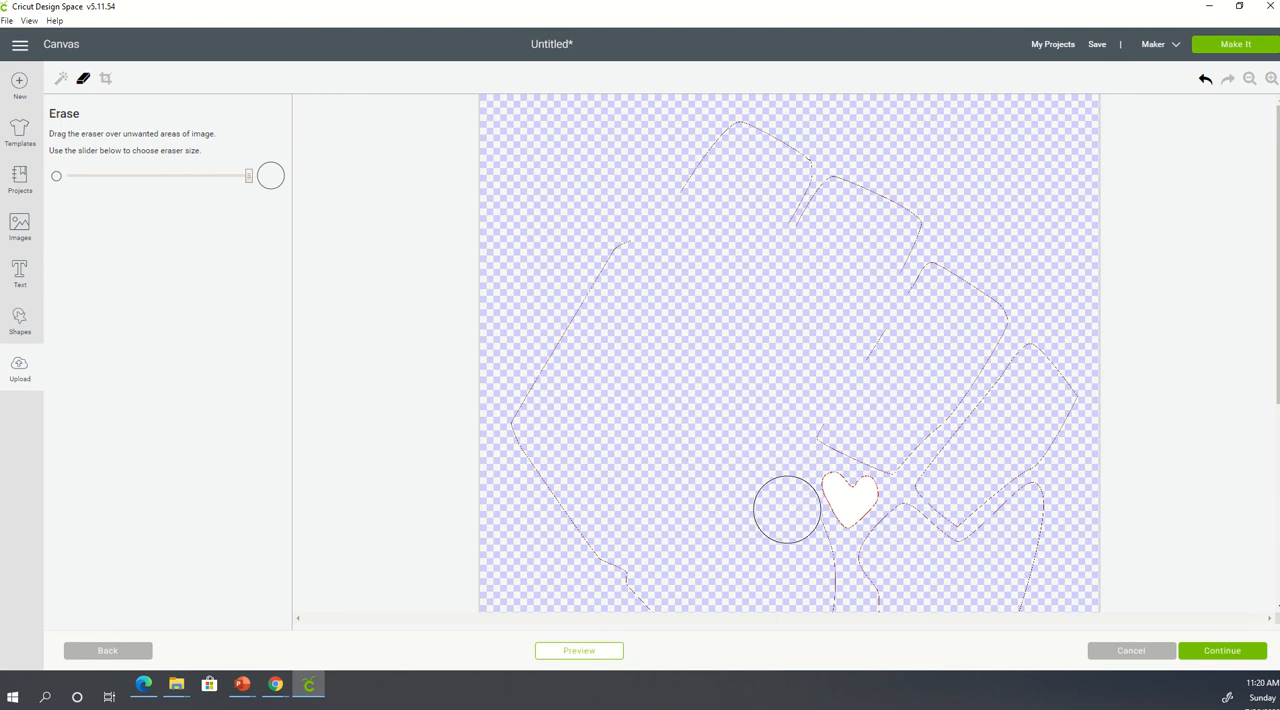
{"action": "mouse_move", "coordinate": [809, 577]}
{"action": "left_mouse_down"}
{"action": "mouse_move", "coordinate": [637, 578]}
{"action": "mouse_move", "coordinate": [547, 480]}
{"action": "mouse_move", "coordinate": [531, 266]}
{"action": "mouse_move", "coordinate": [680, 187]}
{"action": "mouse_move", "coordinate": [1041, 192]}
{"action": "mouse_move", "coordinate": [535, 177]}
{"action": "mouse_move", "coordinate": [1047, 263]}
{"action": "mouse_move", "coordinate": [931, 292]}
{"action": "mouse_move", "coordinate": [724, 304]}
{"action": "mouse_move", "coordinate": [916, 313]}
{"action": "mouse_move", "coordinate": [893, 300]}
{"action": "mouse_move", "coordinate": [653, 325]}
{"action": "mouse_move", "coordinate": [1061, 345]}
{"action": "mouse_move", "coordinate": [769, 346]}
{"action": "left_mouse_up"}
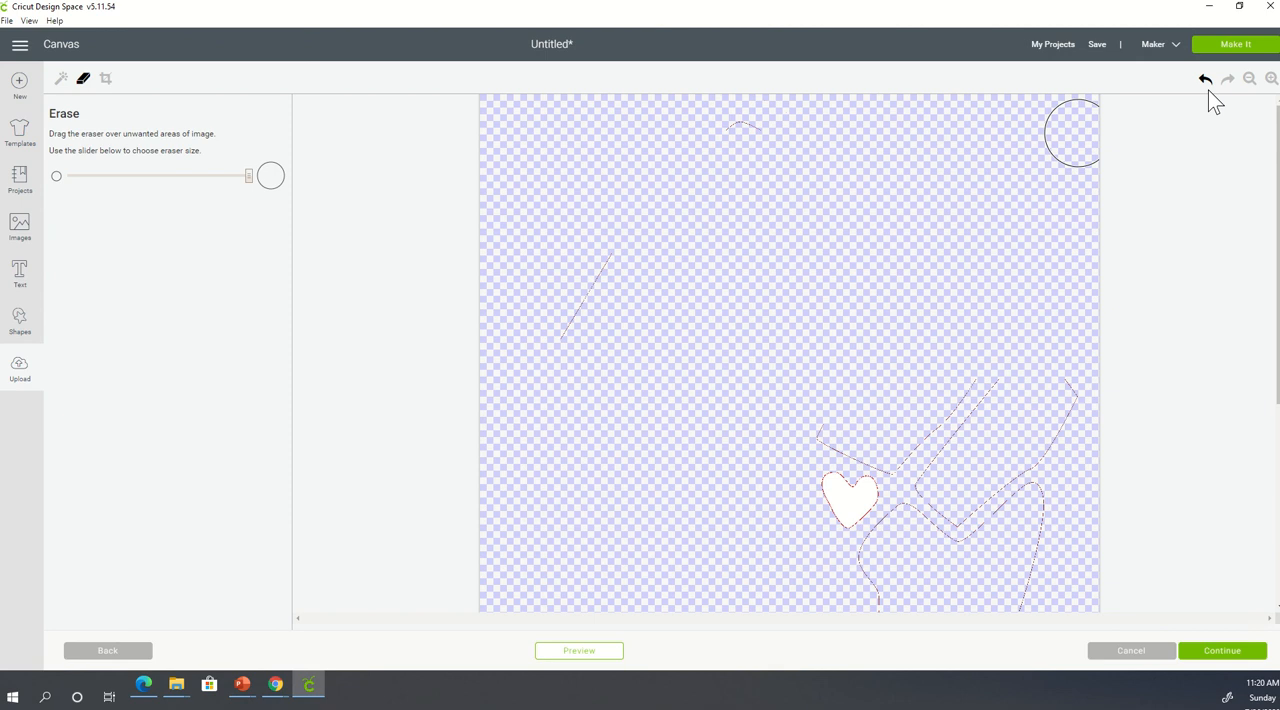
{"action": "mouse_move", "coordinate": [986, 263]}
{"action": "left_mouse_down"}
{"action": "mouse_move", "coordinate": [1019, 431]}
{"action": "mouse_move", "coordinate": [1017, 577]}
{"action": "left_mouse_up"}
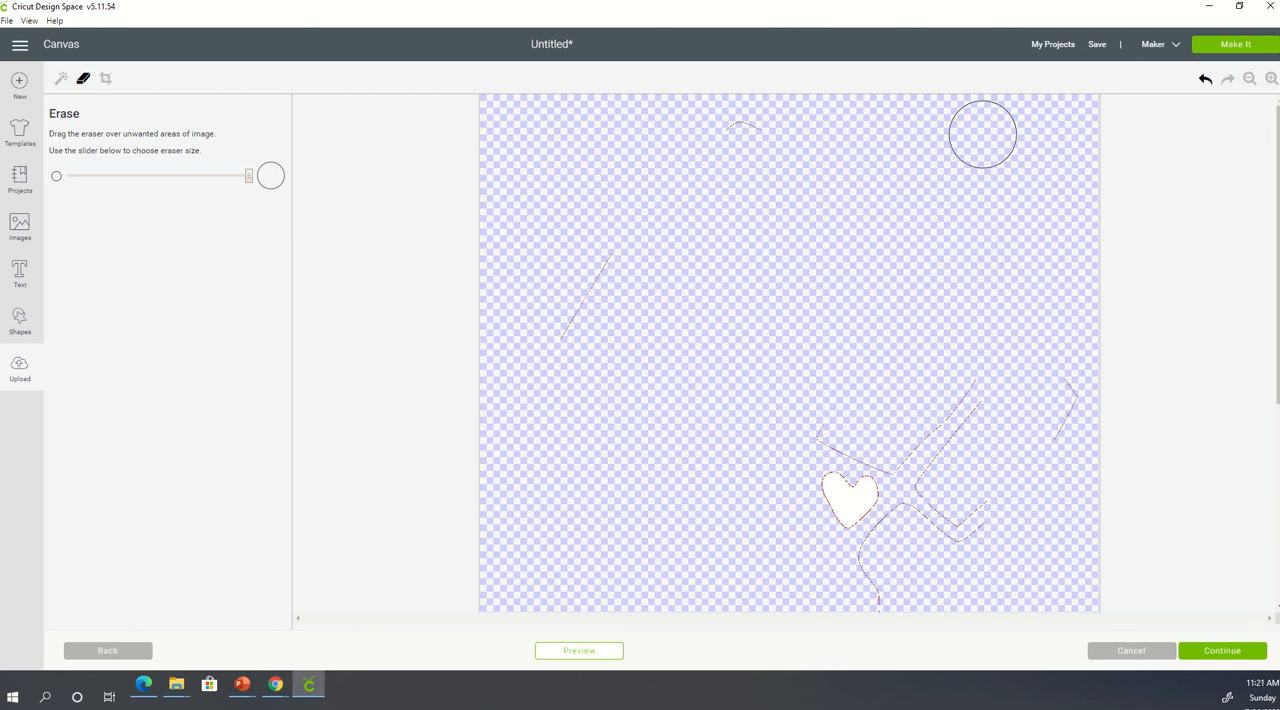
- Erase the remaining outline fragments of the upper fist and outer fingers at a closer zoom
{"action": "left_click", "coordinate": [1271, 79]}
{"action": "left_click", "coordinate": [1271, 79]}
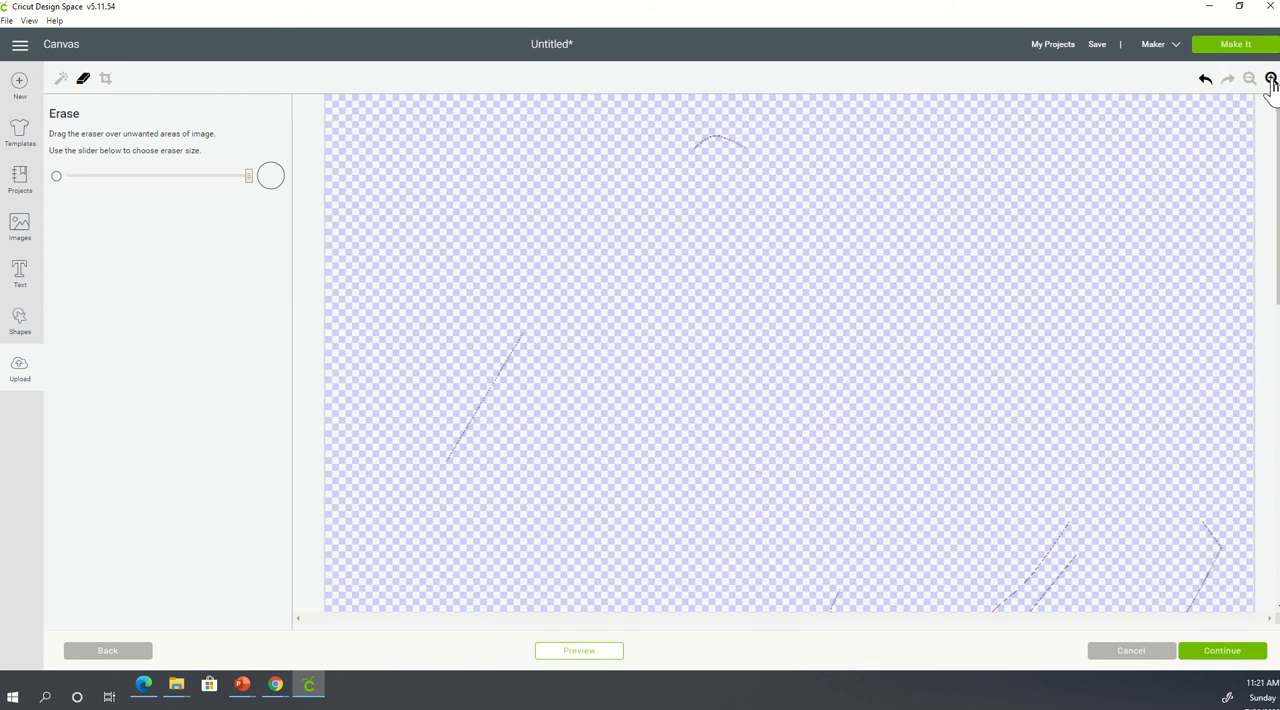
{"action": "mouse_move", "coordinate": [740, 171]}
{"action": "left_mouse_down"}
{"action": "mouse_move", "coordinate": [561, 283]}
{"action": "mouse_move", "coordinate": [440, 475]}
{"action": "left_mouse_up"}
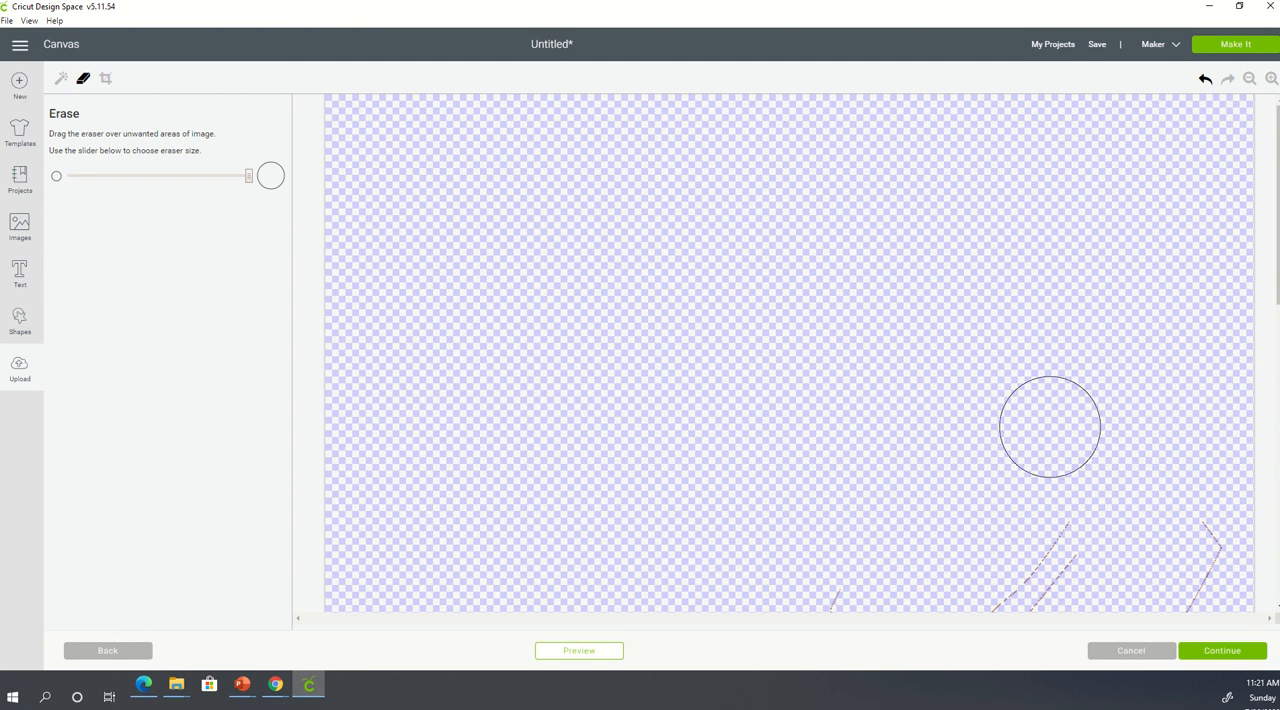
{"action": "left_click_drag", "start_coordinate": [1048, 424], "coordinate": [1033, 598]}
{"action": "mouse_move", "coordinate": [1153, 578]}
{"action": "left_mouse_down"}
{"action": "mouse_move", "coordinate": [1180, 515]}
{"action": "mouse_move", "coordinate": [1171, 492]}
{"action": "mouse_move", "coordinate": [1223, 552]}
{"action": "mouse_move", "coordinate": [1200, 605]}
{"action": "left_mouse_up"}
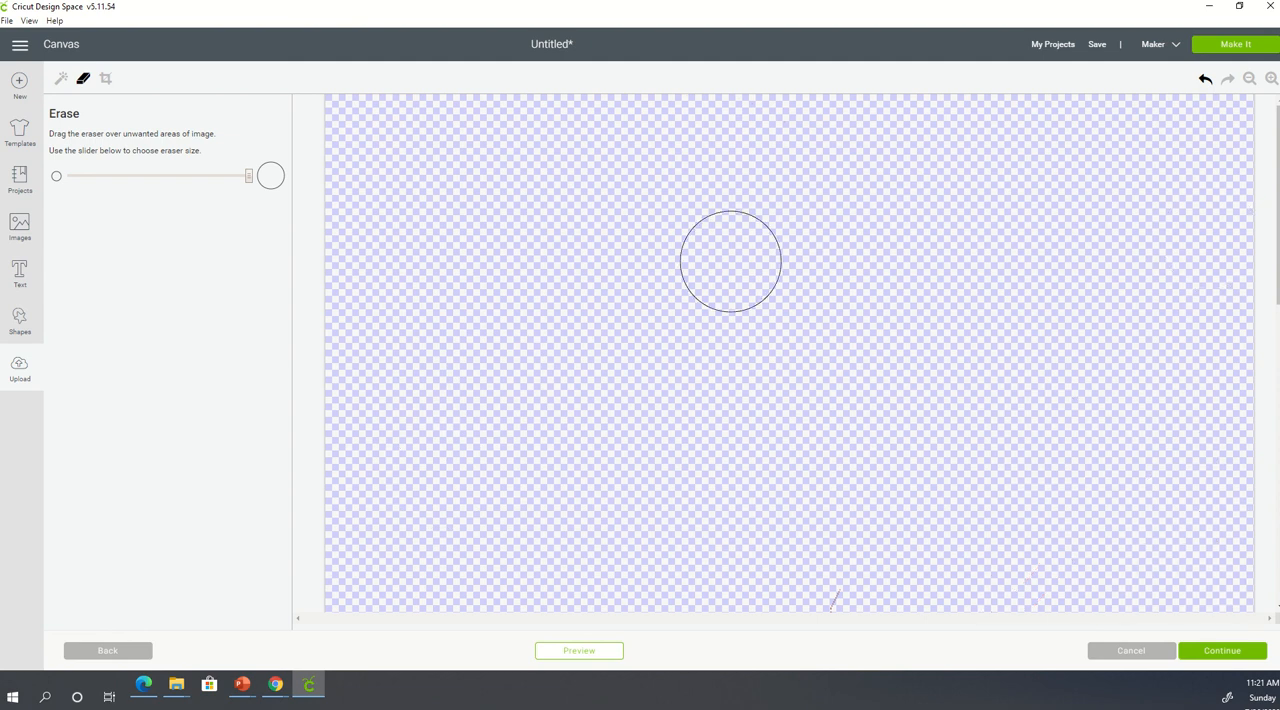
- Erase the leftover finger and palm outlines surrounding the heart without touching the heart itself
{"action": "scroll", "coordinate": [806, 290], "scroll_direction": "down", "scroll_amount": 5}
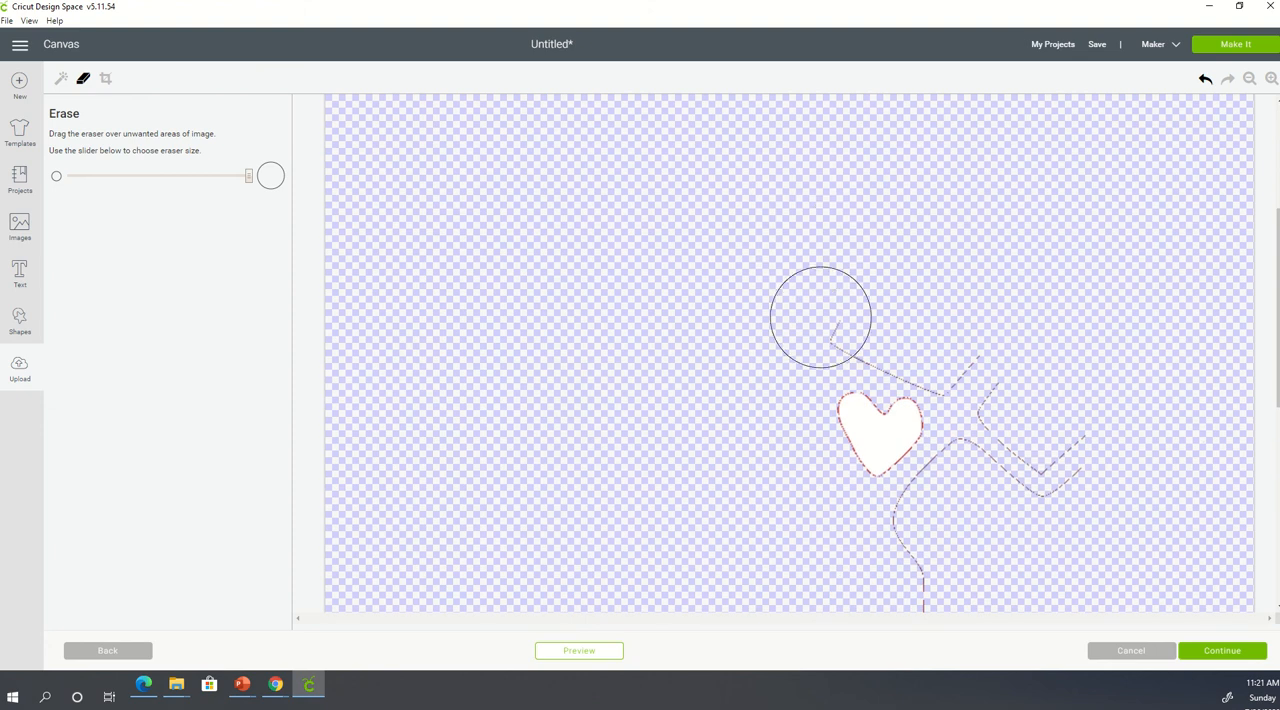
{"action": "mouse_move", "coordinate": [878, 328]}
{"action": "left_mouse_down"}
{"action": "mouse_move", "coordinate": [929, 329]}
{"action": "mouse_move", "coordinate": [930, 343]}
{"action": "left_mouse_up"}
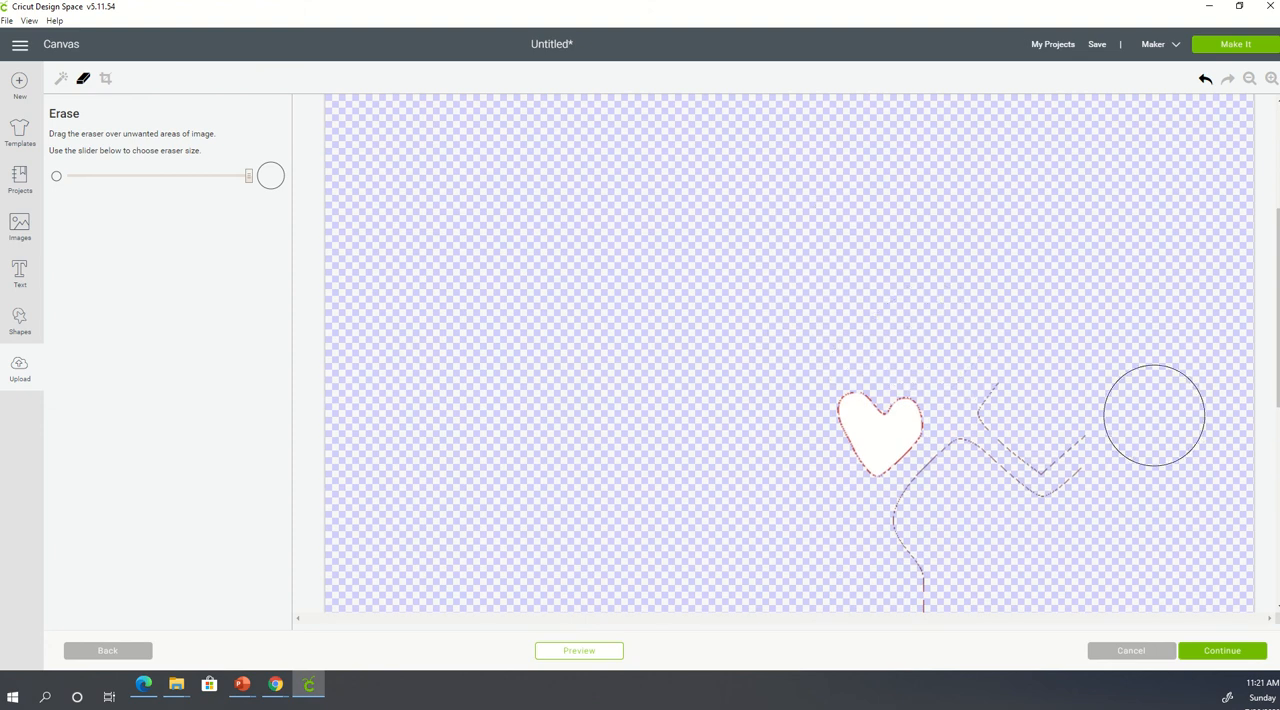
{"action": "mouse_move", "coordinate": [1024, 421]}
{"action": "left_mouse_down"}
{"action": "mouse_move", "coordinate": [1064, 352]}
{"action": "mouse_move", "coordinate": [1034, 503]}
{"action": "left_mouse_up"}
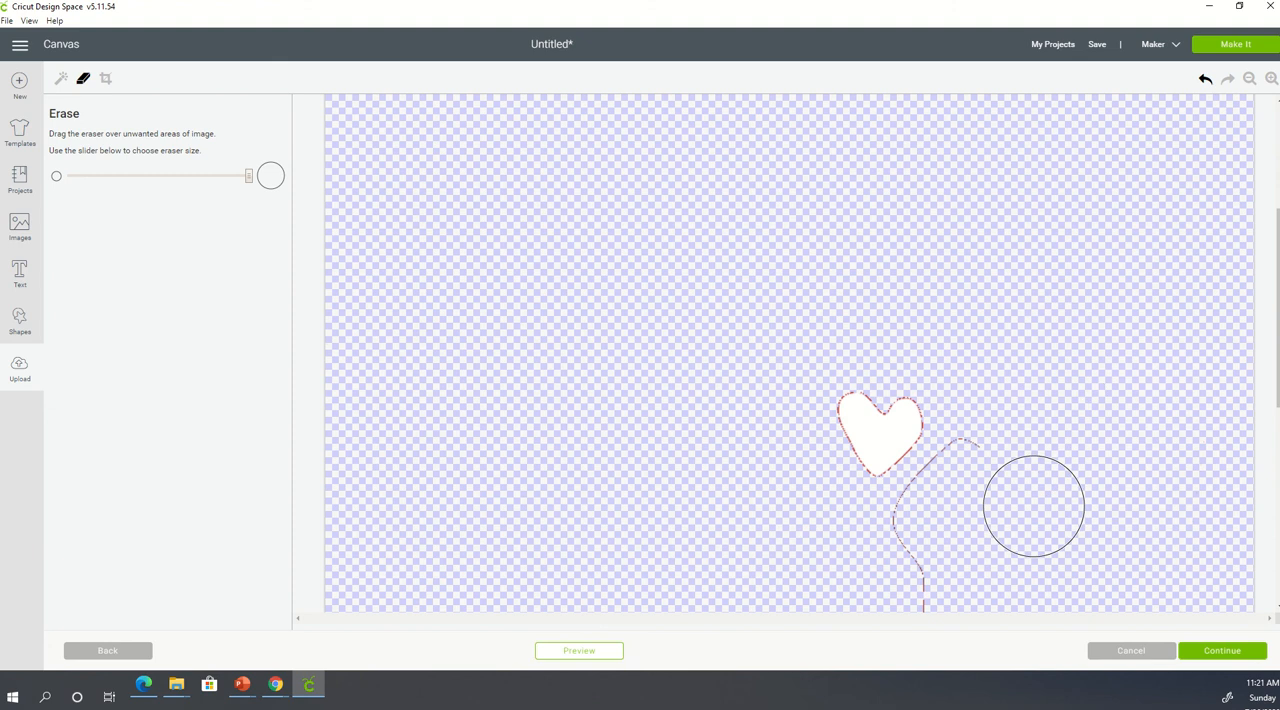
{"action": "scroll", "coordinate": [1046, 143], "scroll_direction": "down", "scroll_amount": 3}
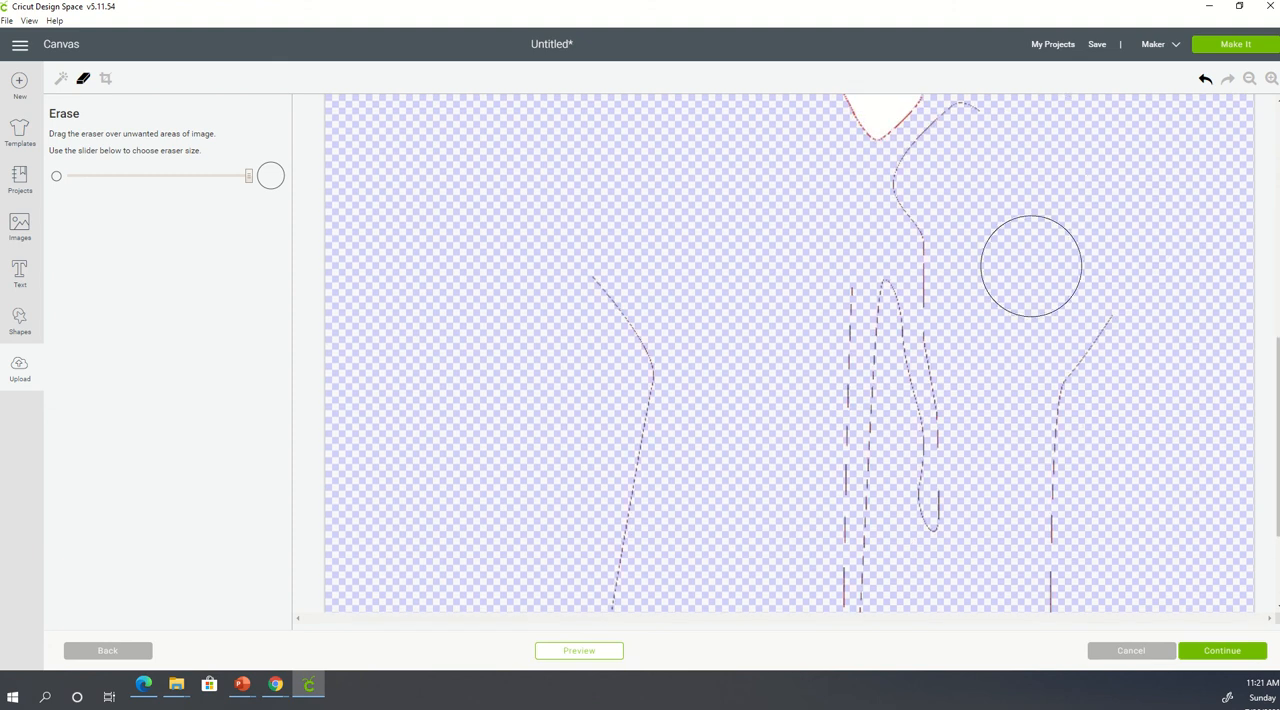
{"action": "scroll", "coordinate": [1023, 269], "scroll_direction": "up", "scroll_amount": 1}
{"action": "mouse_move", "coordinate": [1020, 268]}
{"action": "left_mouse_down"}
{"action": "mouse_move", "coordinate": [982, 275]}
{"action": "mouse_move", "coordinate": [931, 328]}
{"action": "mouse_move", "coordinate": [912, 488]}
{"action": "mouse_move", "coordinate": [805, 459]}
{"action": "mouse_move", "coordinate": [634, 463]}
{"action": "mouse_move", "coordinate": [909, 451]}
{"action": "mouse_move", "coordinate": [1109, 461]}
{"action": "mouse_move", "coordinate": [685, 527]}
{"action": "mouse_move", "coordinate": [833, 557]}
{"action": "left_mouse_up"}
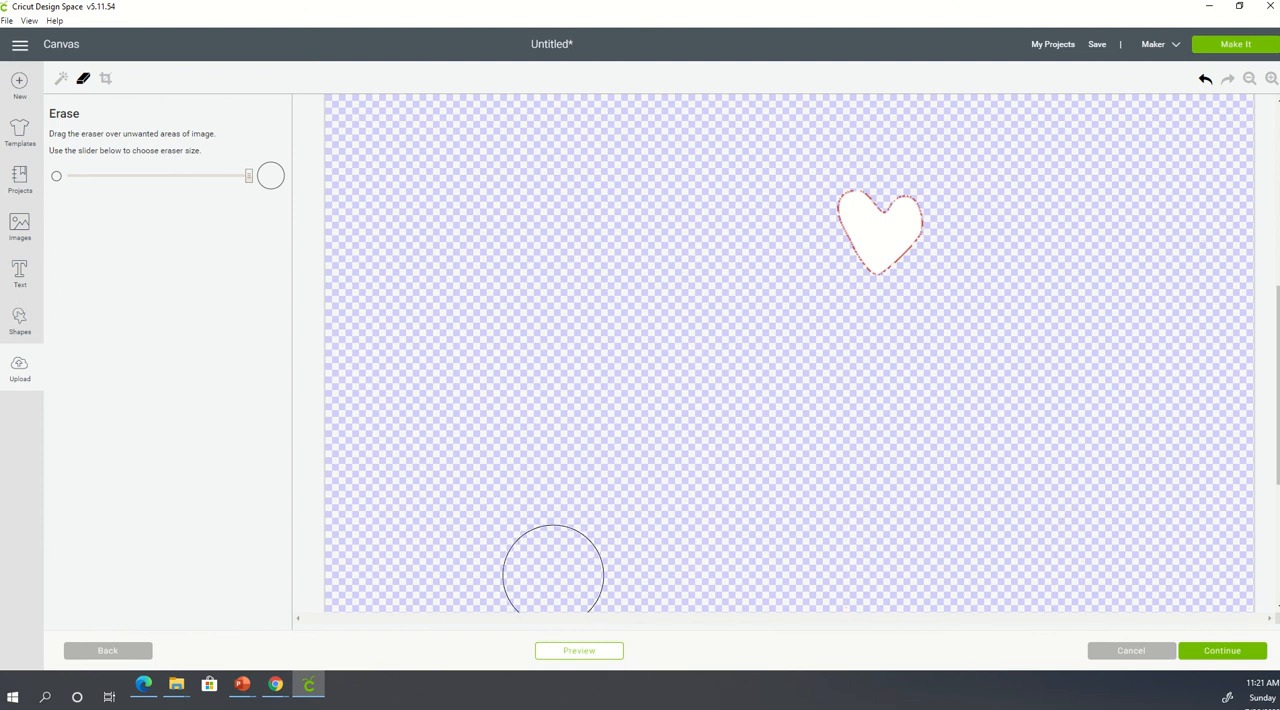
- Erase the remaining wrist outlines below the heart, and undo the extra eraser stroke across the heart's upper lobe
{"action": "scroll", "coordinate": [700, 371], "scroll_direction": "down", "scroll_amount": 2}
{"action": "mouse_move", "coordinate": [679, 326]}
{"action": "left_mouse_down"}
{"action": "mouse_move", "coordinate": [648, 392]}
{"action": "mouse_move", "coordinate": [627, 528]}
{"action": "mouse_move", "coordinate": [705, 597]}
{"action": "mouse_move", "coordinate": [778, 599]}
{"action": "mouse_move", "coordinate": [1060, 583]}
{"action": "mouse_move", "coordinate": [1035, 412]}
{"action": "mouse_move", "coordinate": [1042, 328]}
{"action": "mouse_move", "coordinate": [841, 363]}
{"action": "mouse_move", "coordinate": [872, 409]}
{"action": "mouse_move", "coordinate": [794, 571]}
{"action": "left_mouse_up"}
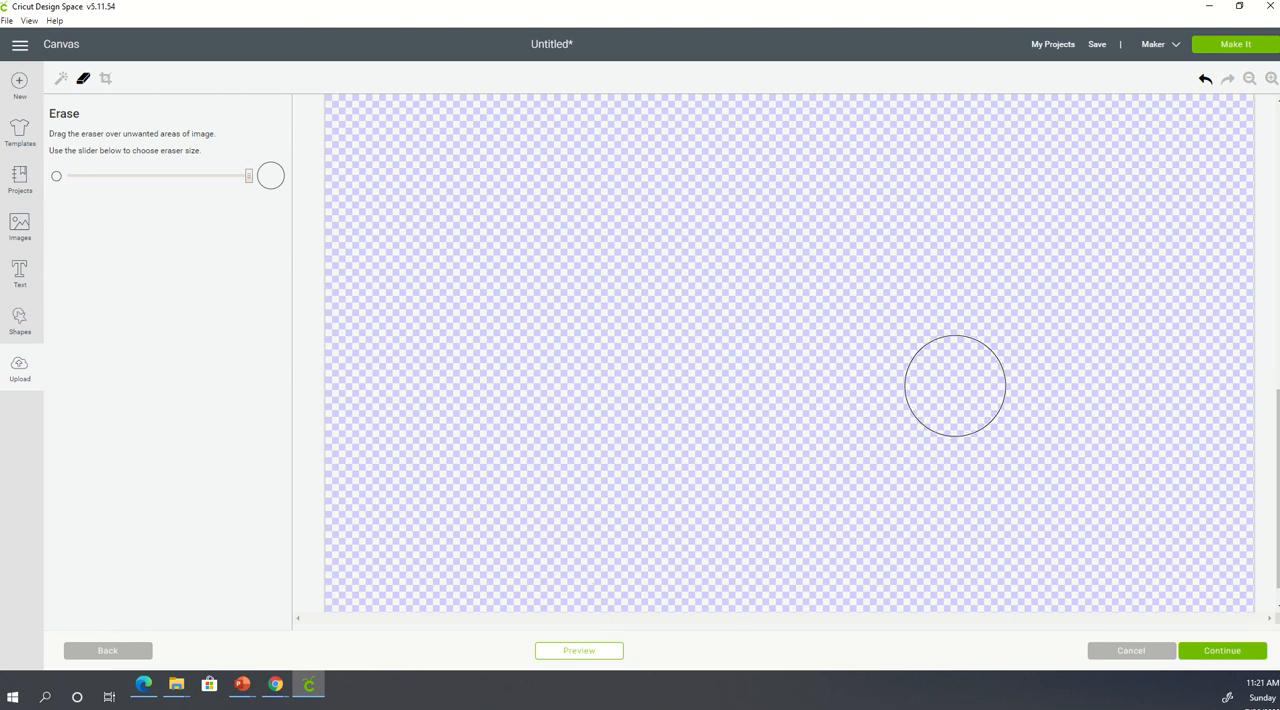
{"action": "scroll", "coordinate": [895, 429], "scroll_direction": "up", "scroll_amount": 3}
{"action": "scroll", "coordinate": [895, 429], "scroll_direction": "up", "scroll_amount": 5}
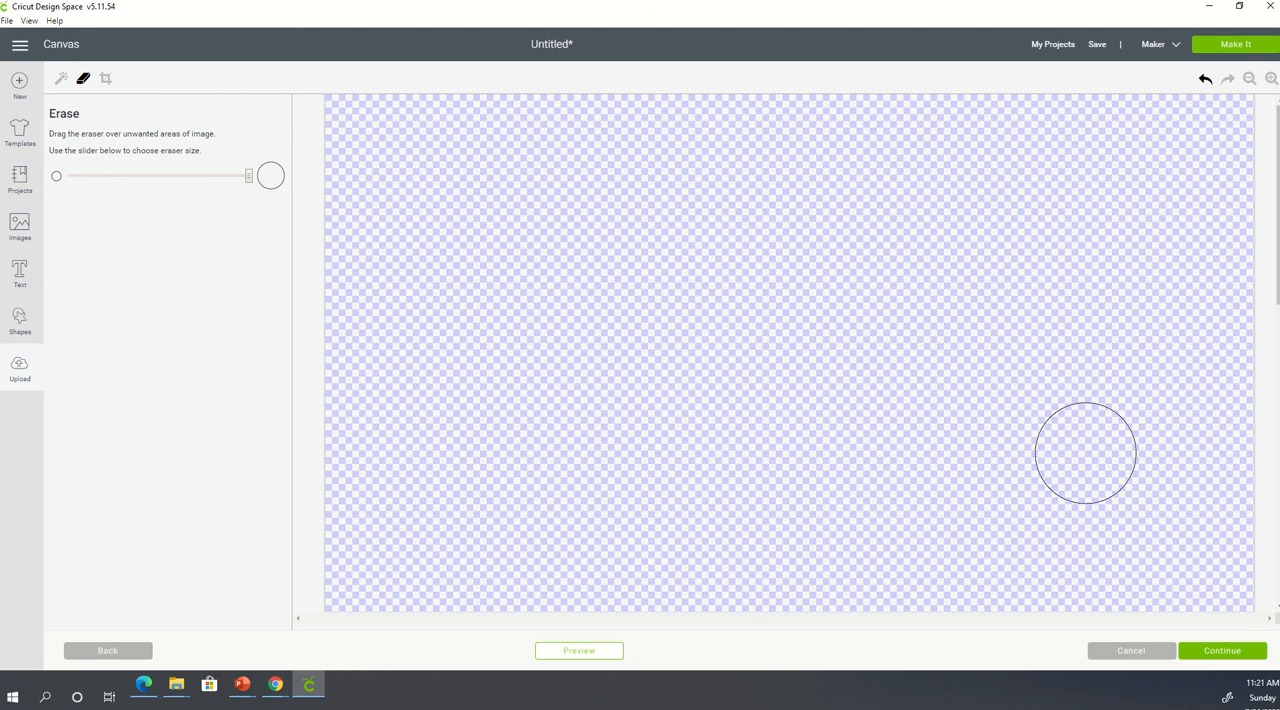
{"action": "scroll", "coordinate": [905, 310], "scroll_direction": "down", "scroll_amount": 4}
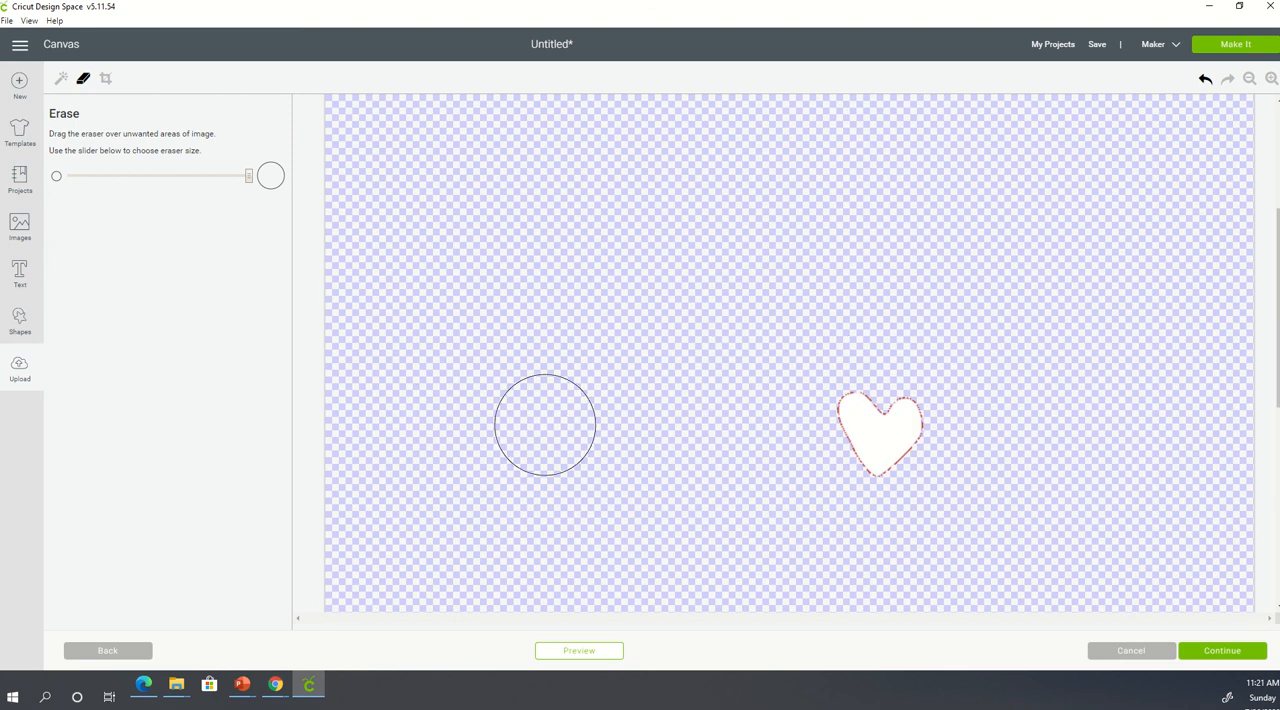
{"action": "mouse_move", "coordinate": [869, 329]}
{"action": "left_mouse_down"}
{"action": "mouse_move", "coordinate": [829, 357]}
{"action": "mouse_move", "coordinate": [831, 370]}
{"action": "left_mouse_up"}
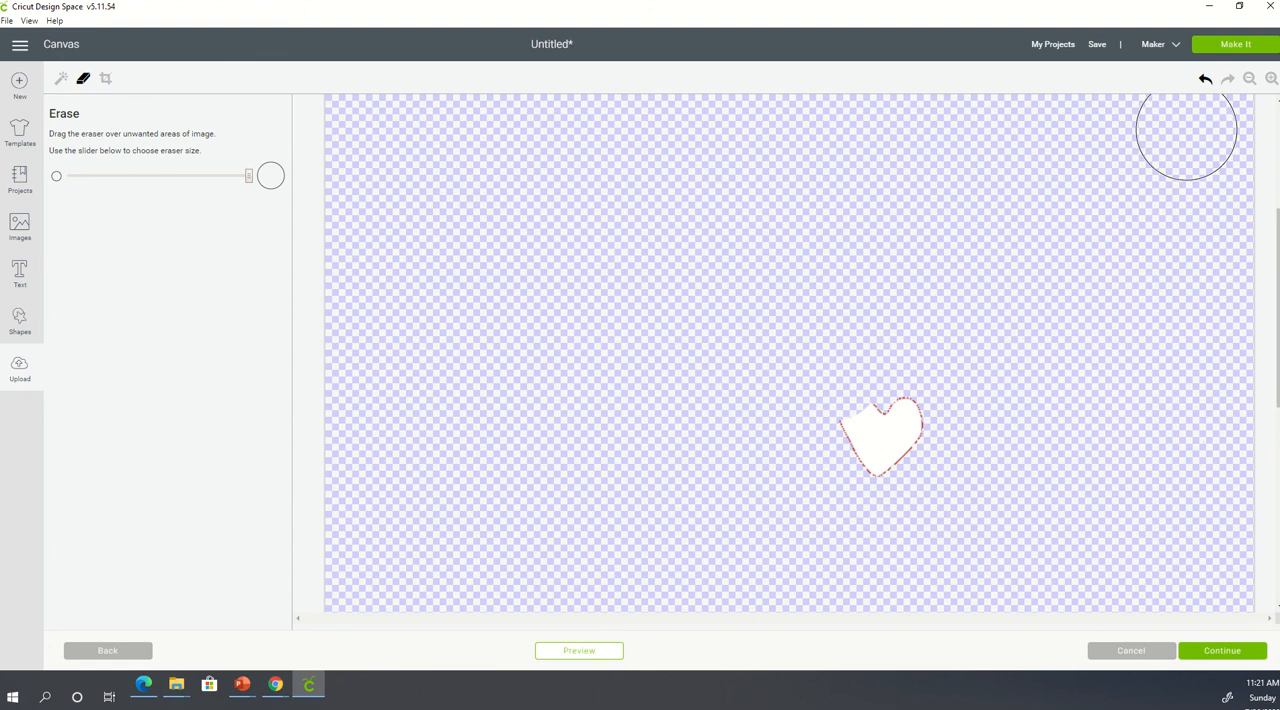
{"action": "left_click", "coordinate": [1206, 86]}
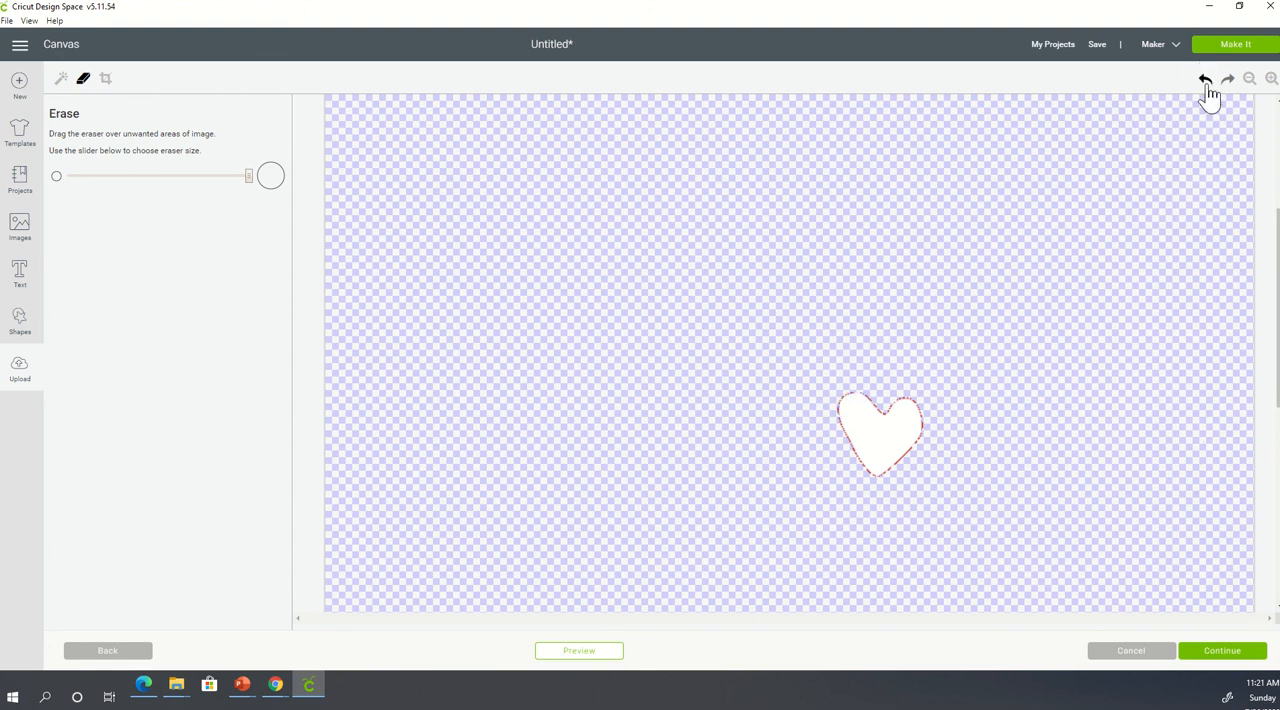
- Save the cleaned heart as a Cut image named "fist-heart 3"
{"action": "left_click", "coordinate": [1215, 660]}
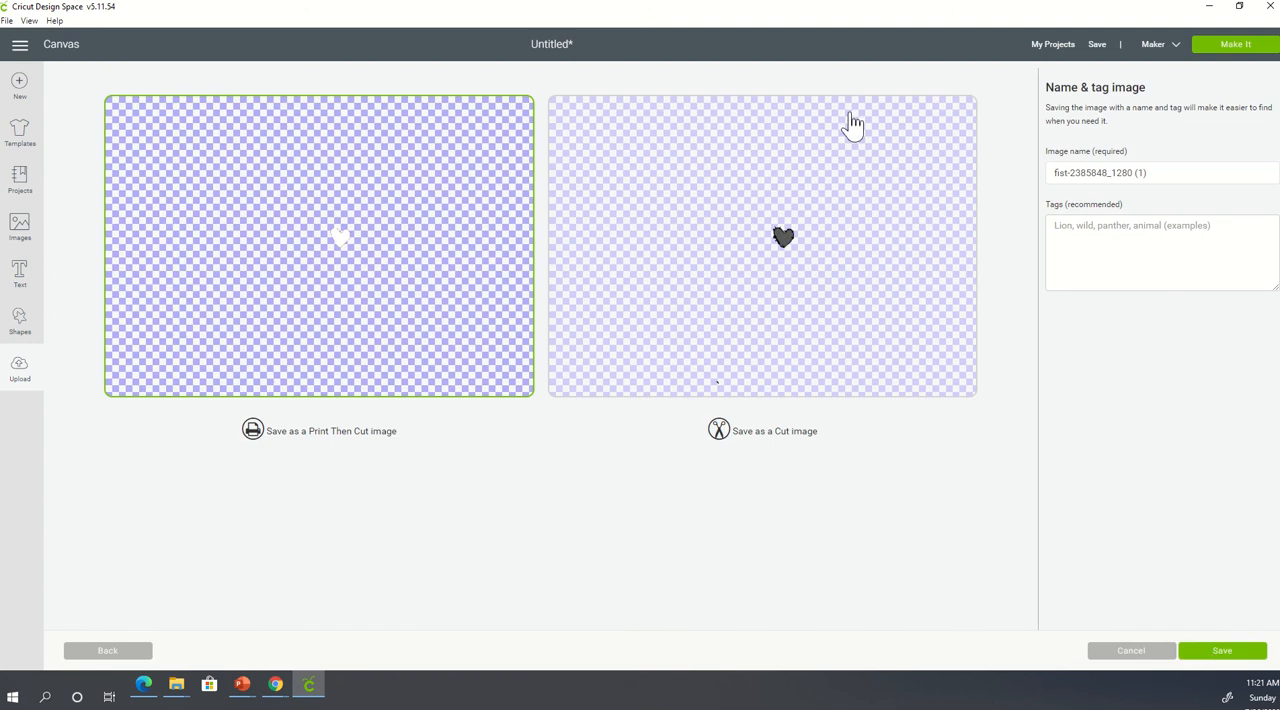
{"action": "left_click", "coordinate": [812, 115]}
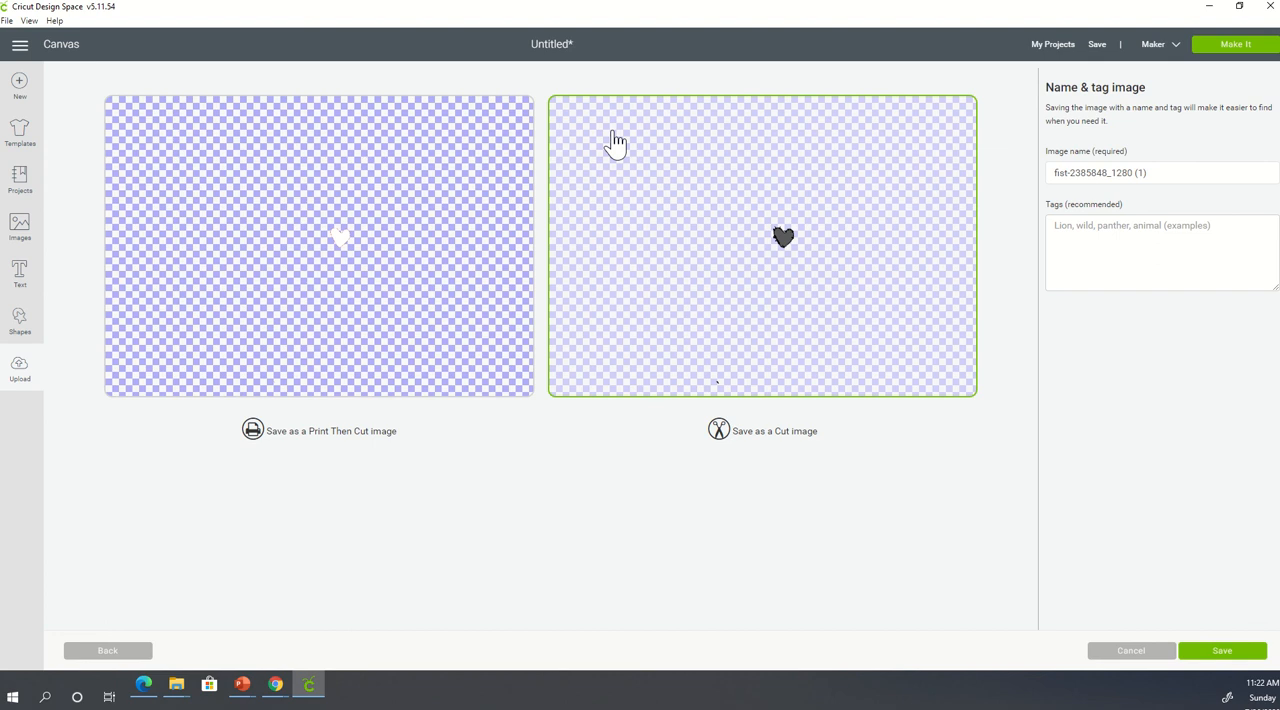
{"action": "left_click", "coordinate": [1148, 174]}
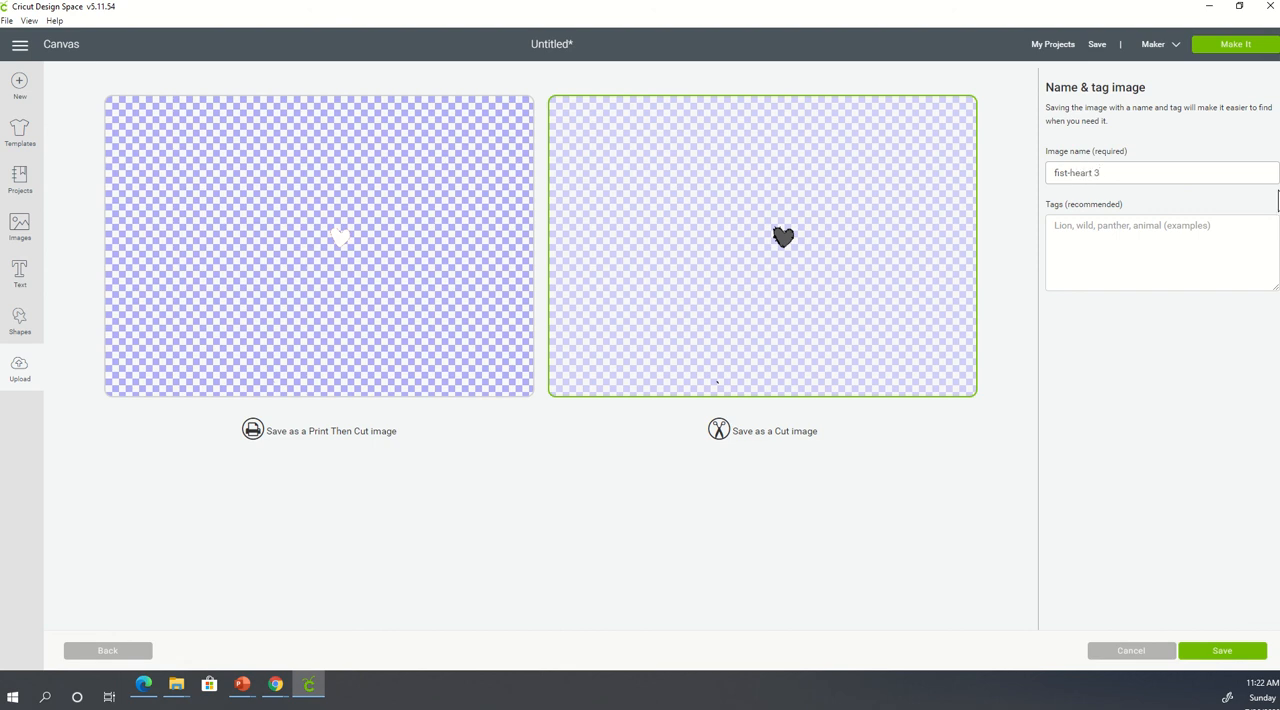
{"action": "left_click", "coordinate": [1203, 653]}
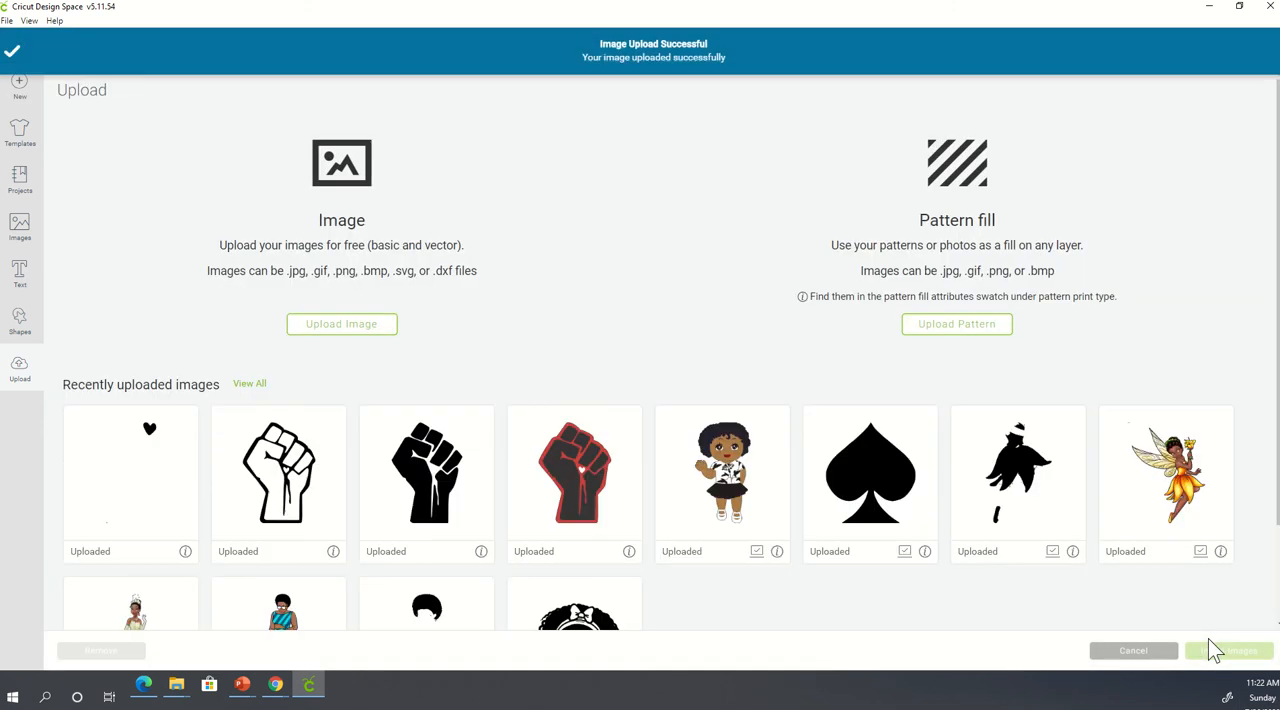
- Insert the uploaded heart image onto the canvas and align it over the heart opening in the fist
{"action": "left_click", "coordinate": [103, 528]}
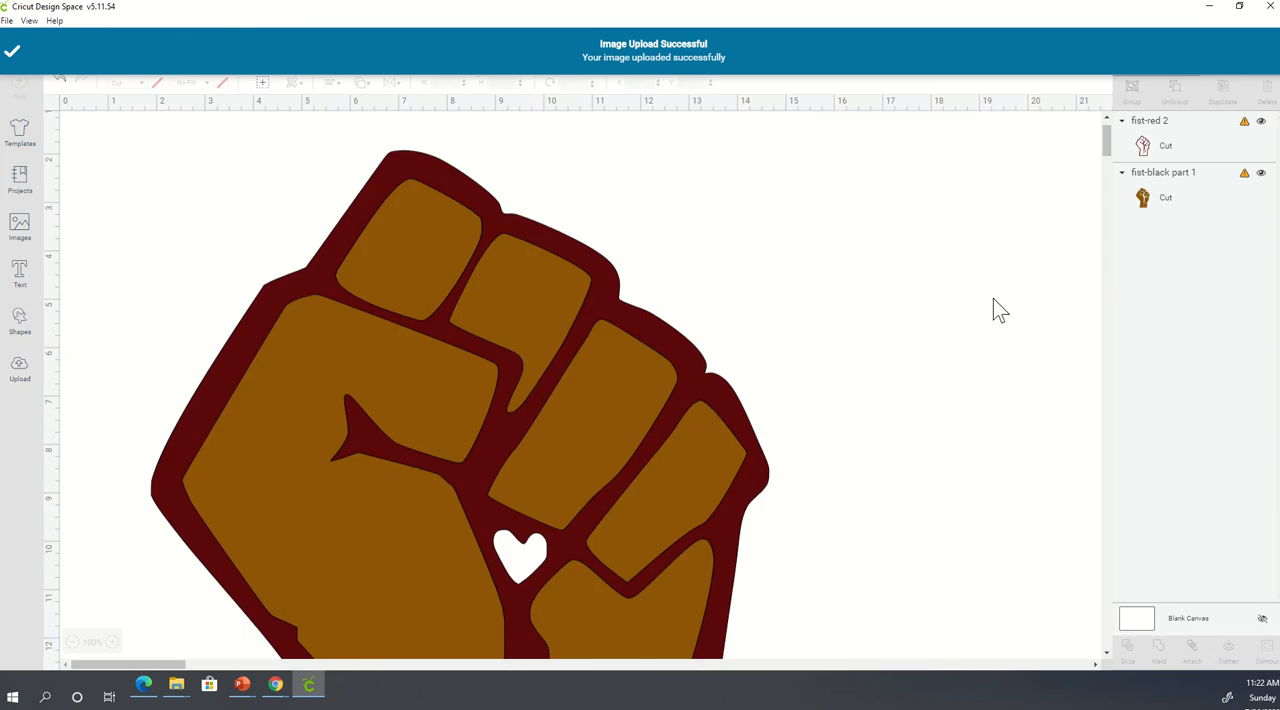
{"action": "left_click_drag", "start_coordinate": [349, 250], "coordinate": [521, 557]}
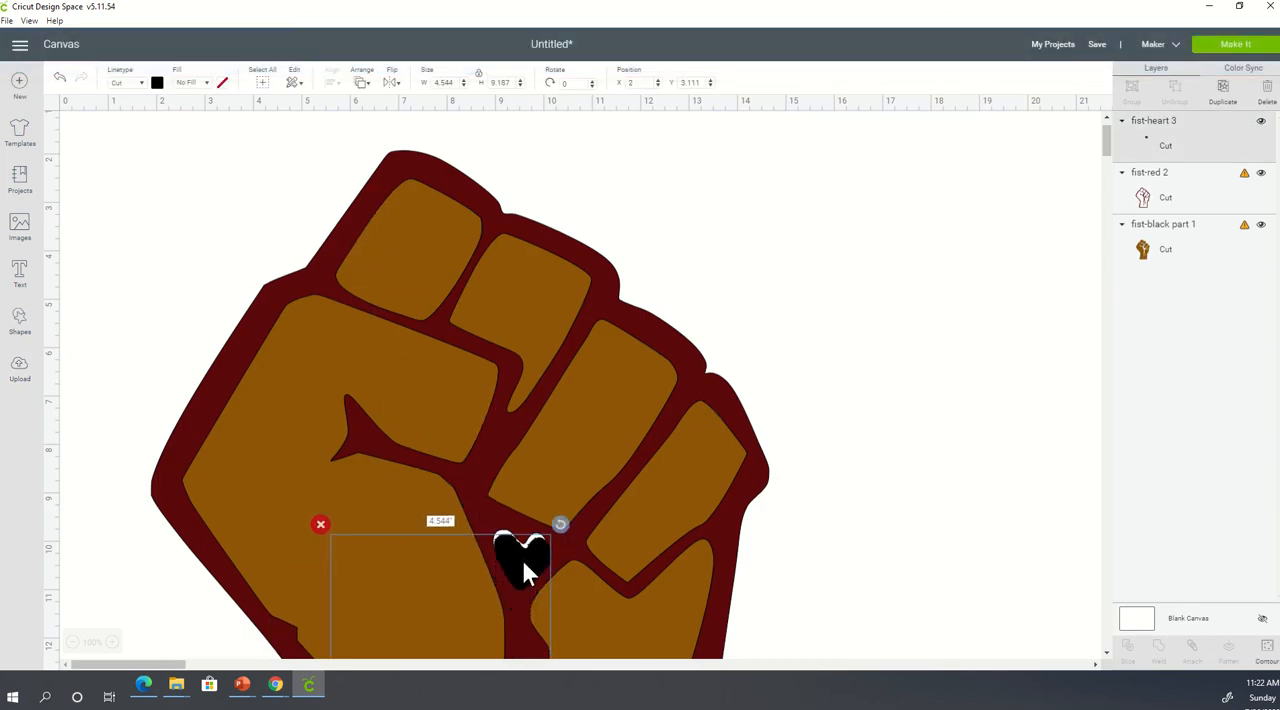
{"action": "left_click_drag", "start_coordinate": [523, 563], "coordinate": [522, 564]}
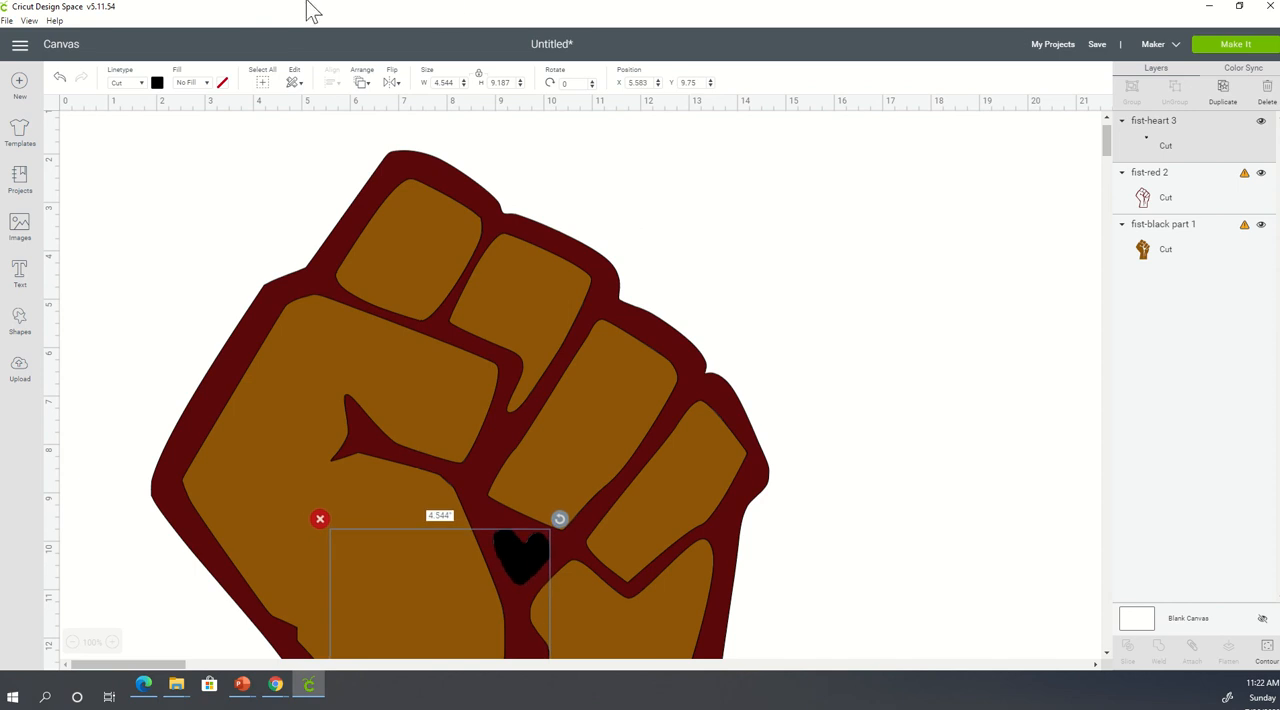
- Try yellow, green and red as the heart's material color, settle on white, and deselect the heart
{"action": "left_click", "coordinate": [157, 82]}
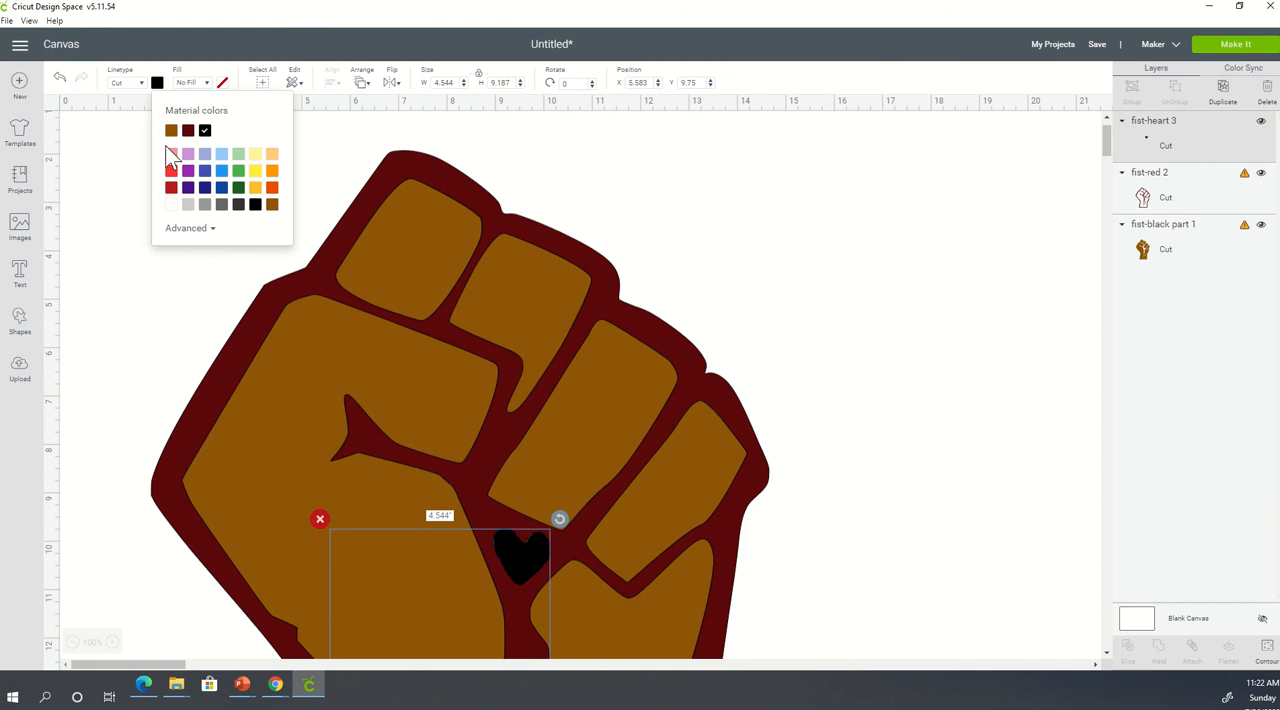
{"action": "left_click", "coordinate": [255, 188]}
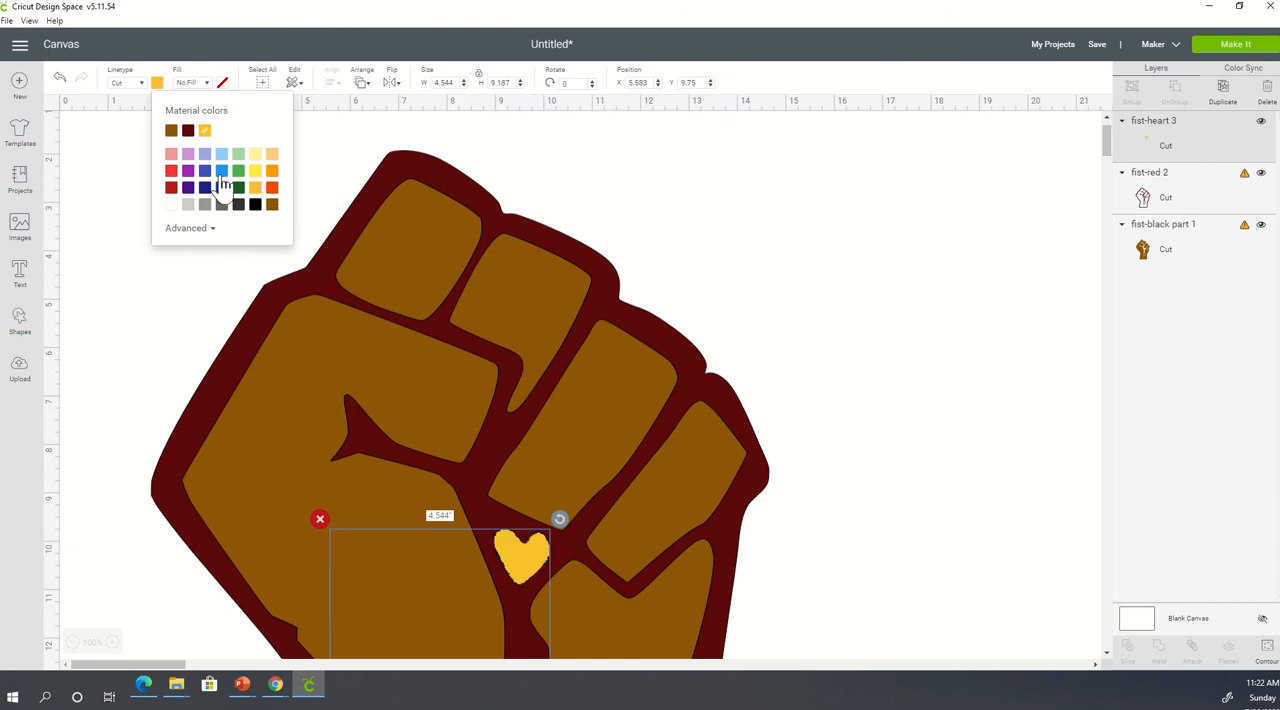
{"action": "left_click", "coordinate": [238, 171]}
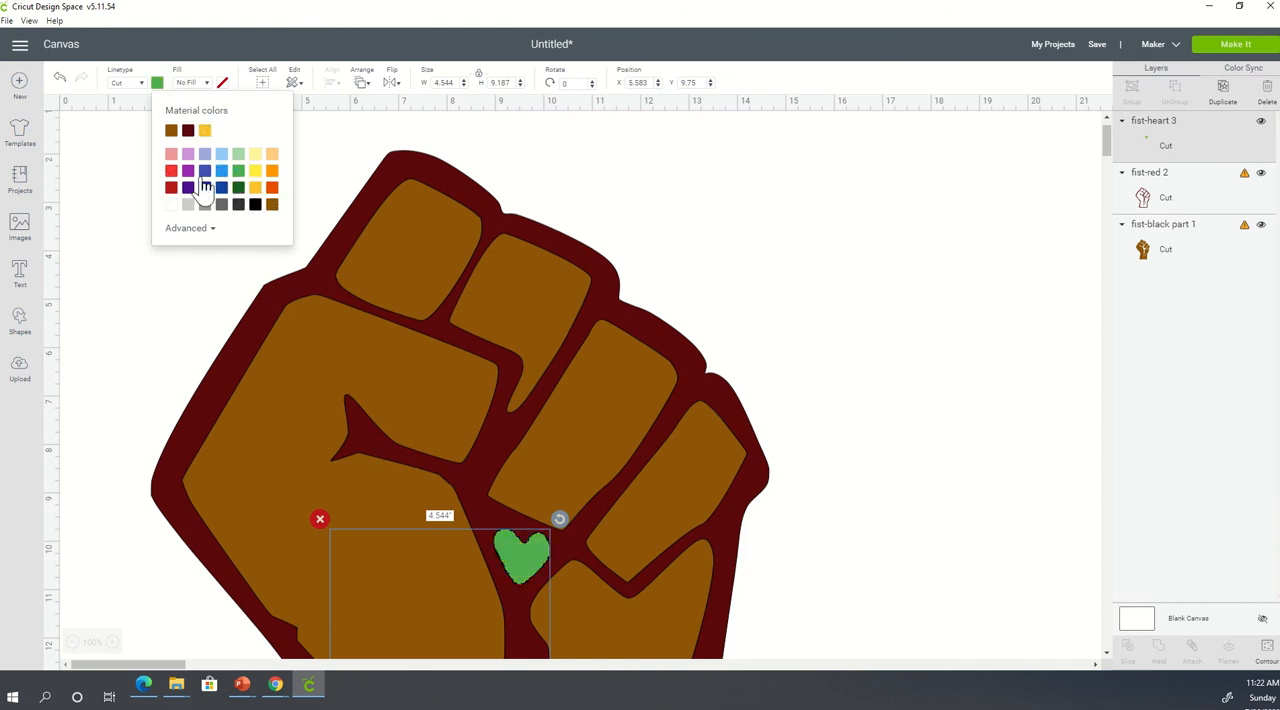
{"action": "left_click", "coordinate": [171, 173]}
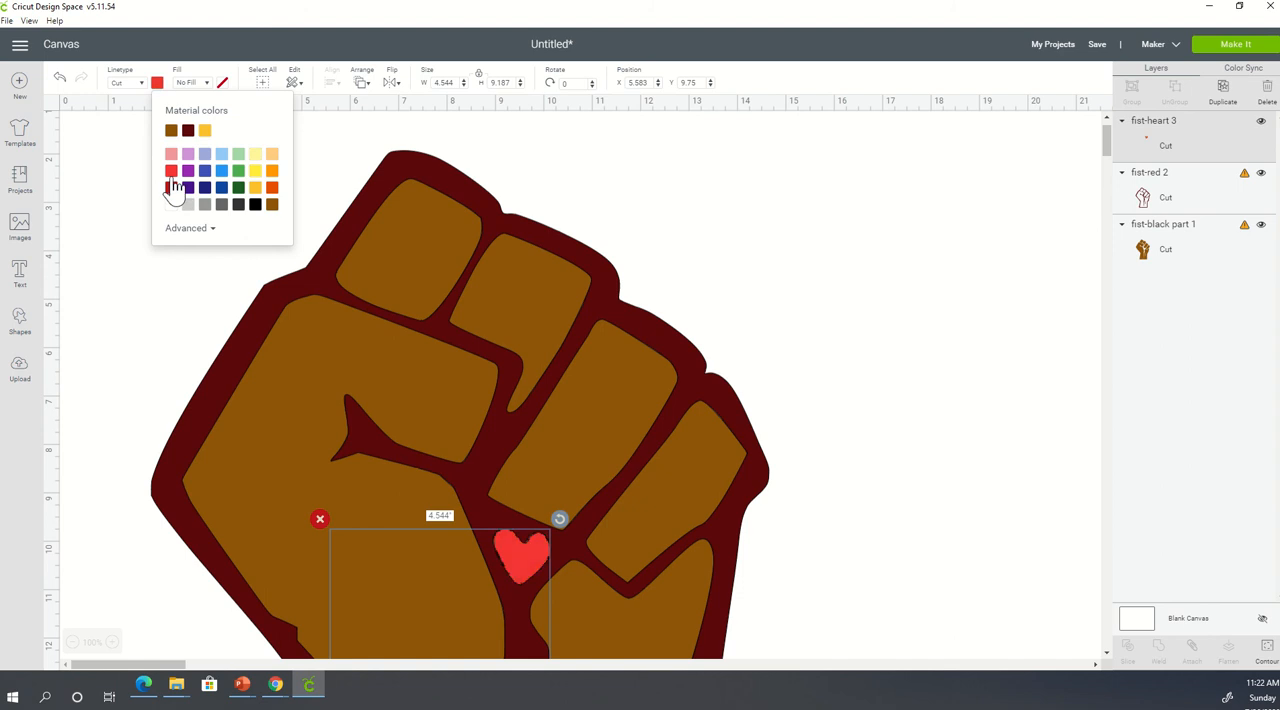
{"action": "left_click", "coordinate": [171, 205]}
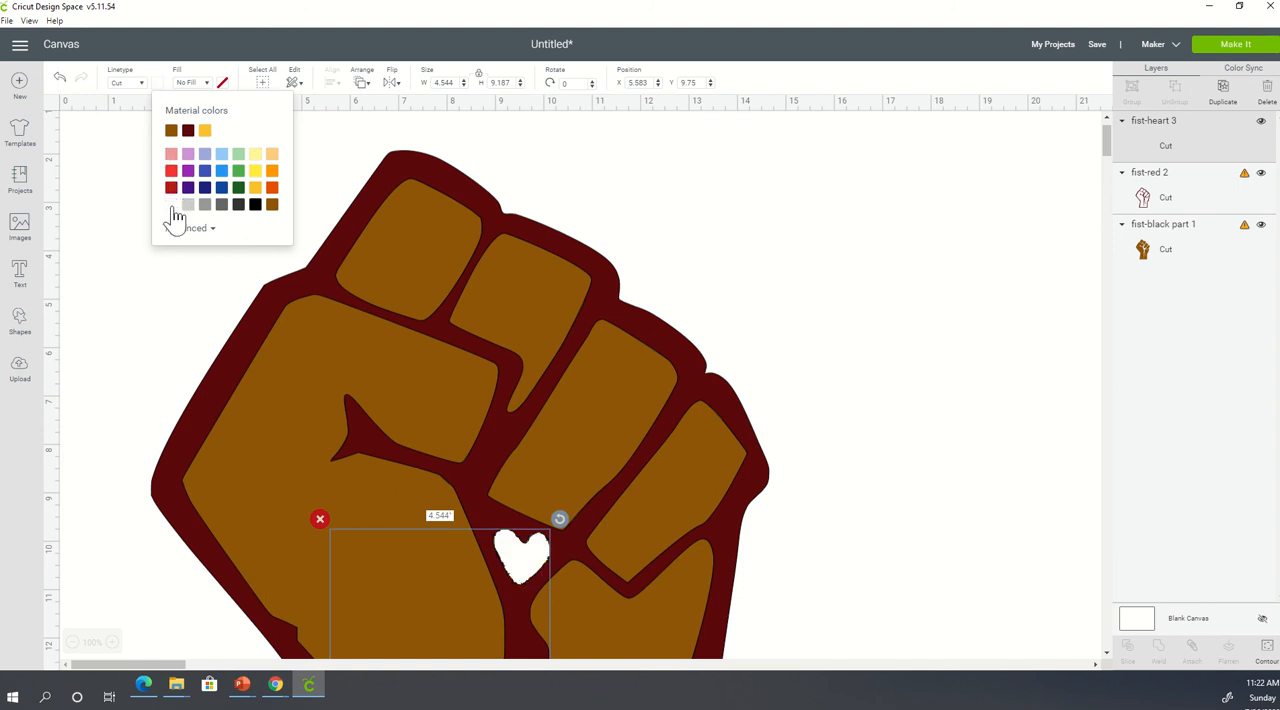
{"action": "left_click", "coordinate": [905, 452]}
- Select the heart, red and black fist layers together and group them
{"action": "scroll", "coordinate": [973, 467], "scroll_direction": "down", "scroll_amount": 10}
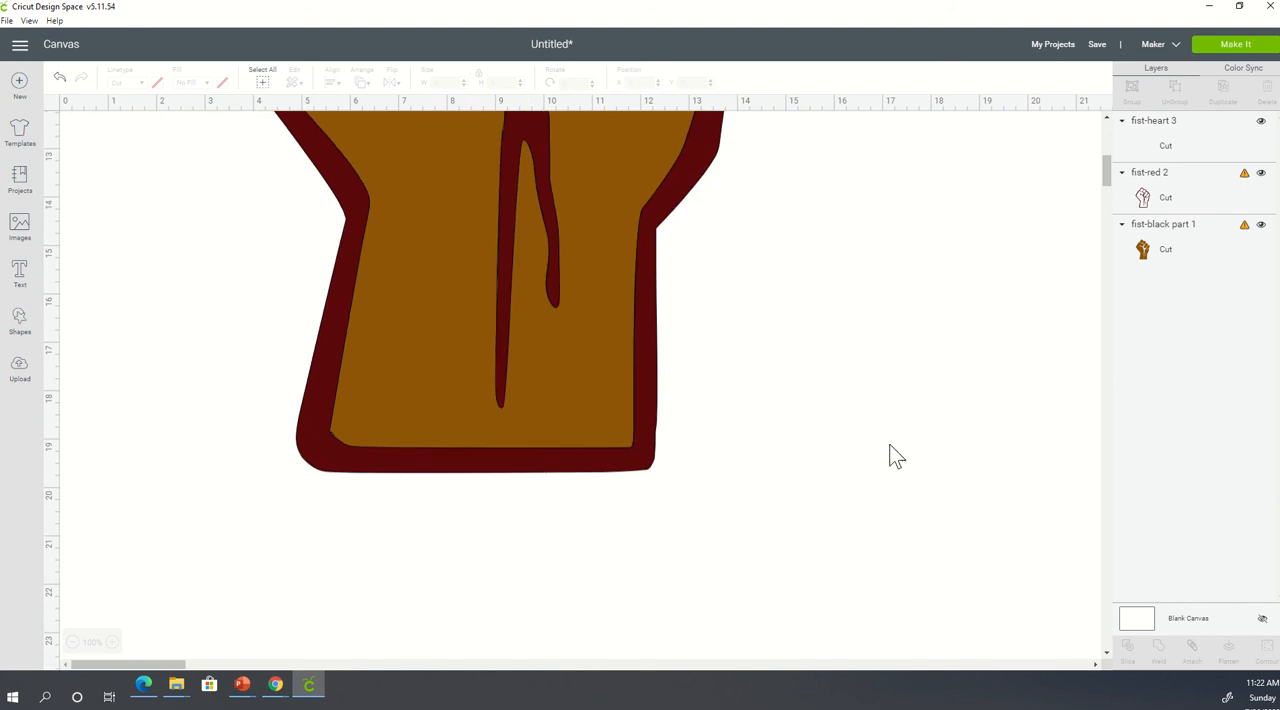
{"action": "left_click_drag", "start_coordinate": [615, 483], "coordinate": [223, 6]}
{"action": "scroll", "coordinate": [965, 411], "scroll_direction": "up", "scroll_amount": 1}
{"action": "scroll", "coordinate": [965, 412], "scroll_direction": "up", "scroll_amount": 11}
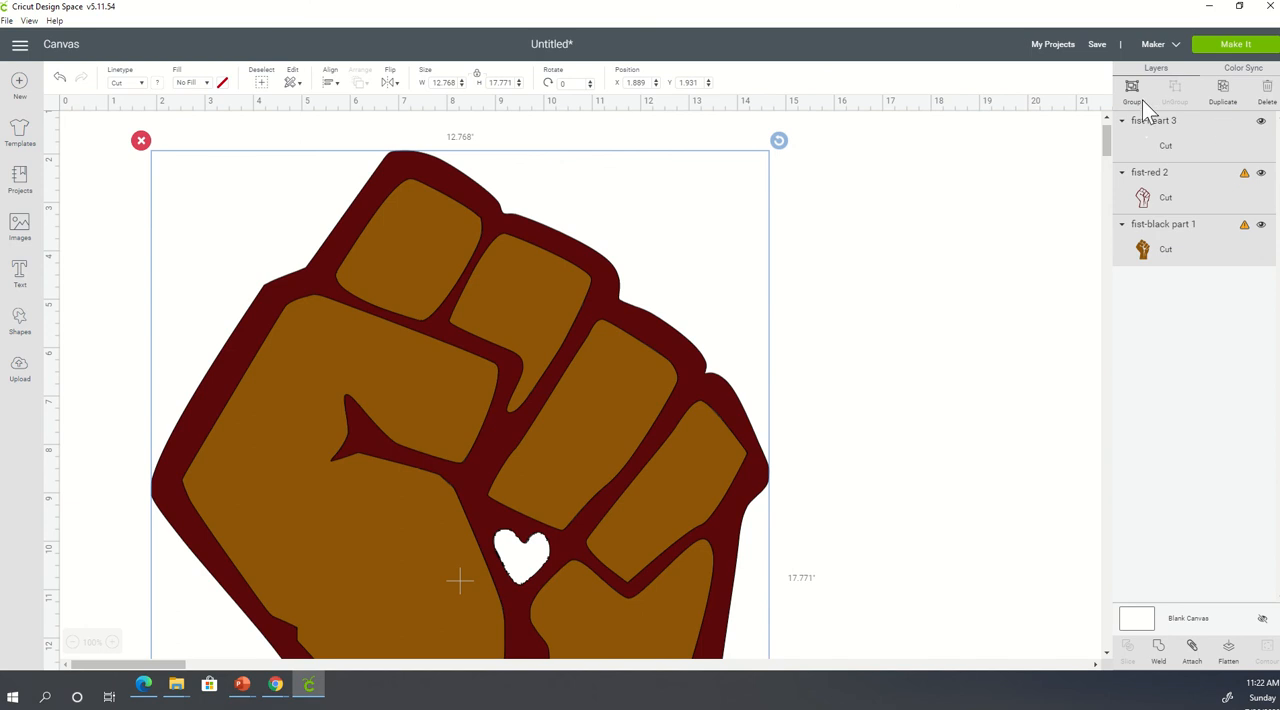
{"action": "left_click", "coordinate": [1135, 95]}
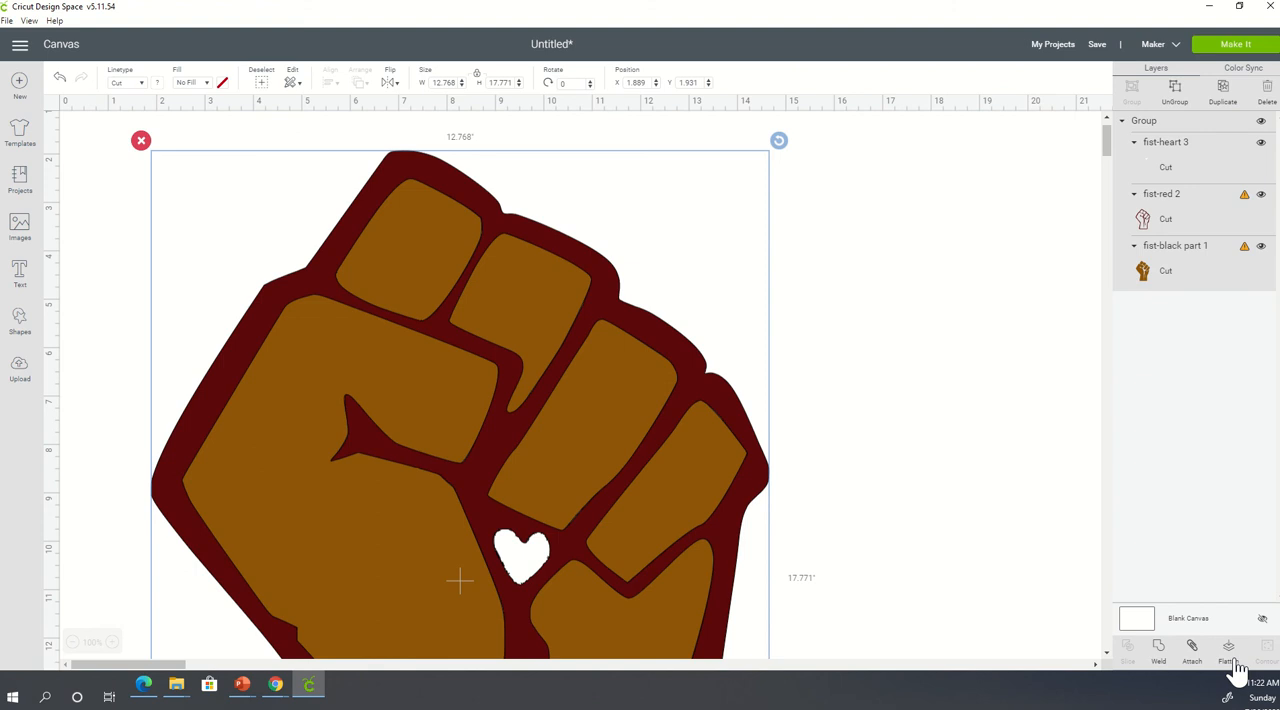
- Try flattening the fist group into one printable layer, inspect the result, and undo the flattening
{"action": "left_click", "coordinate": [1228, 660]}
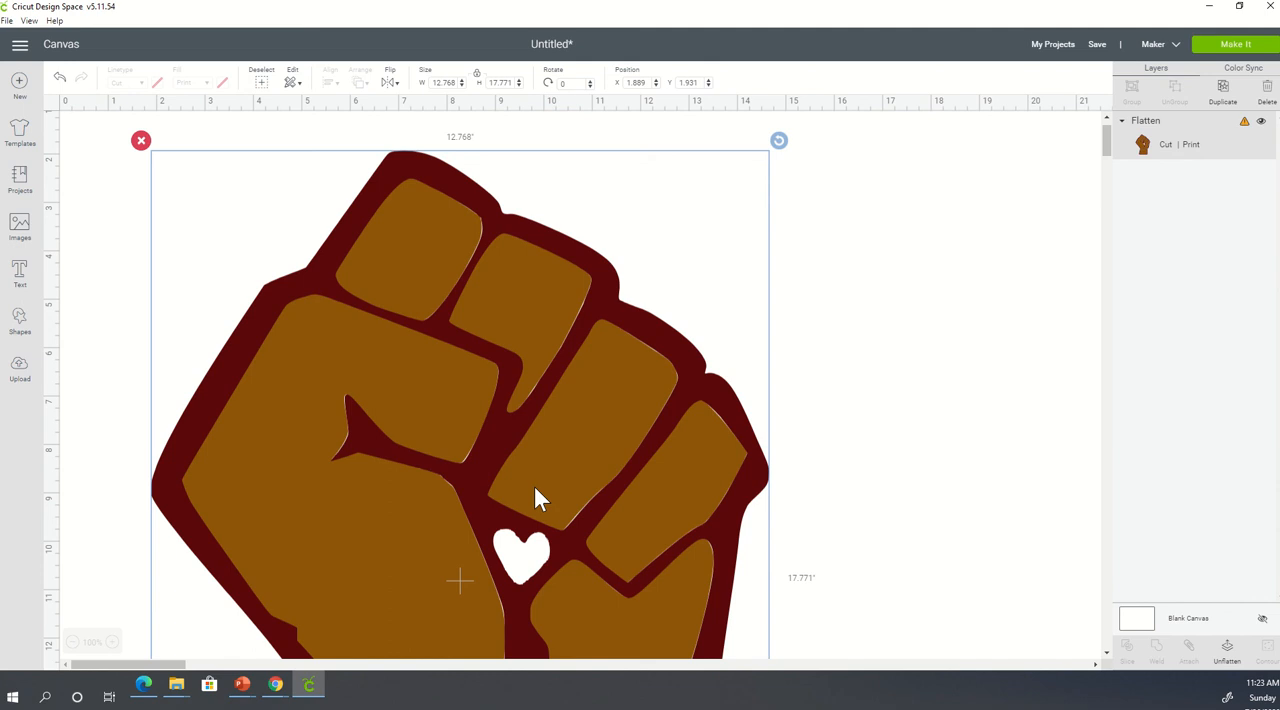
{"action": "scroll", "coordinate": [579, 441], "scroll_direction": "down", "scroll_amount": 10}
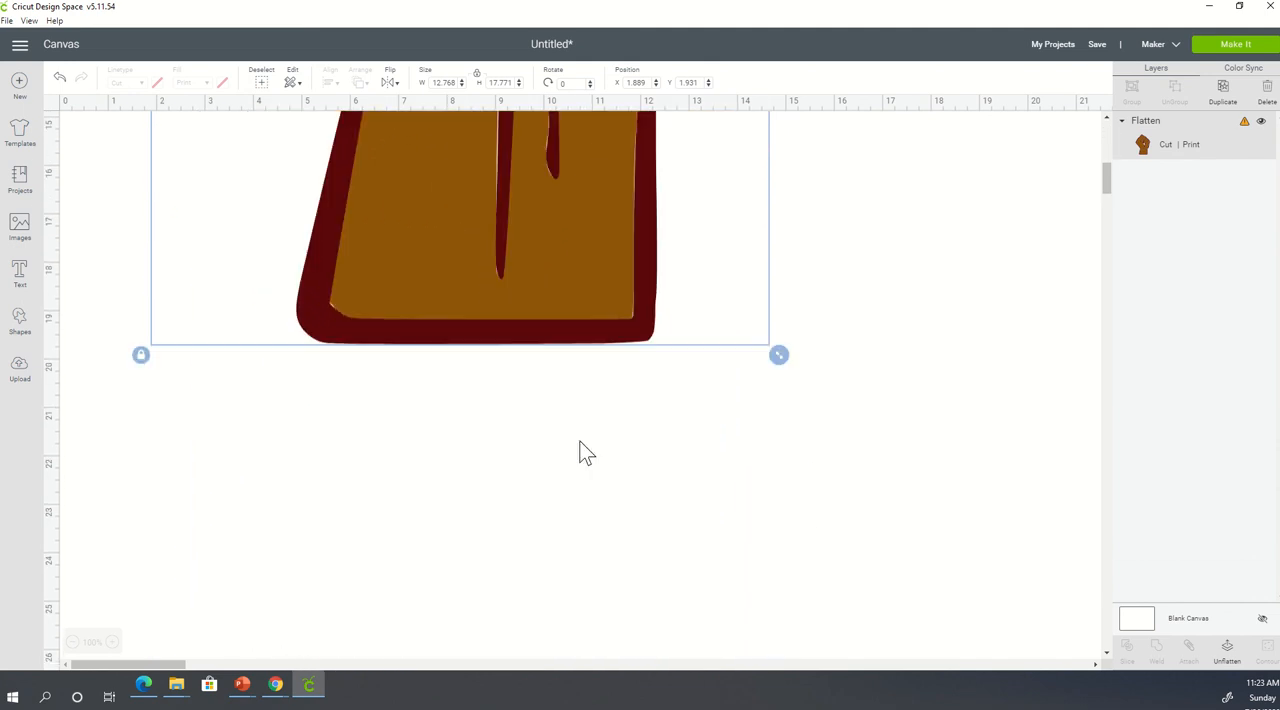
{"action": "scroll", "coordinate": [580, 449], "scroll_direction": "up", "scroll_amount": 6}
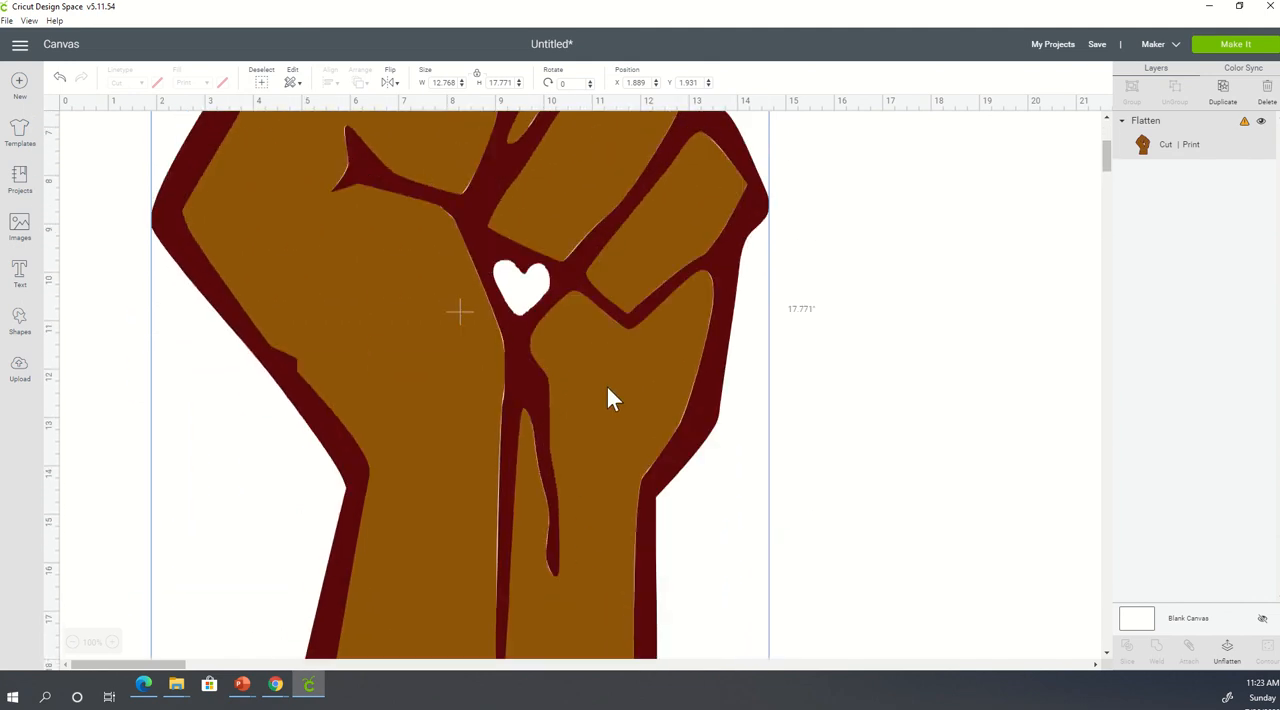
{"action": "scroll", "coordinate": [608, 397], "scroll_direction": "up", "scroll_amount": 4}
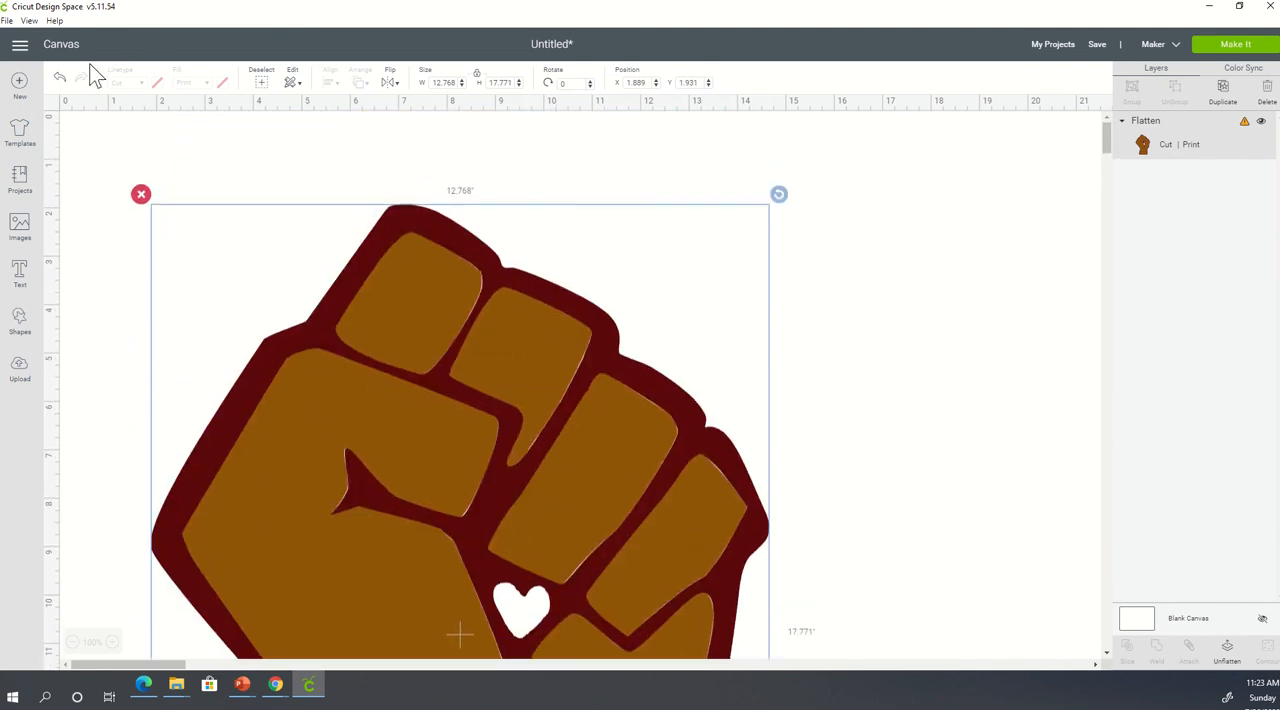
{"action": "left_click", "coordinate": [62, 78]}
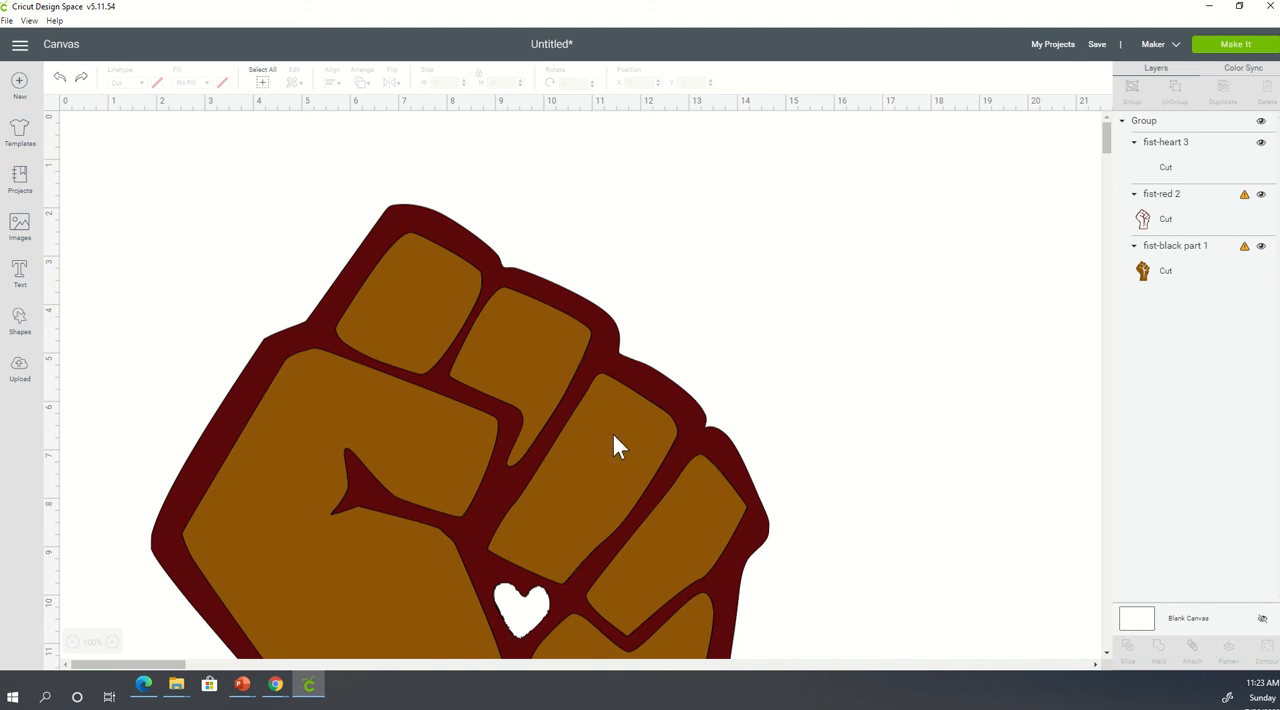
- Select the fist group and set its height to 11.5 inches with proportions locked
{"action": "scroll", "coordinate": [527, 494], "scroll_direction": "down", "scroll_amount": 10}
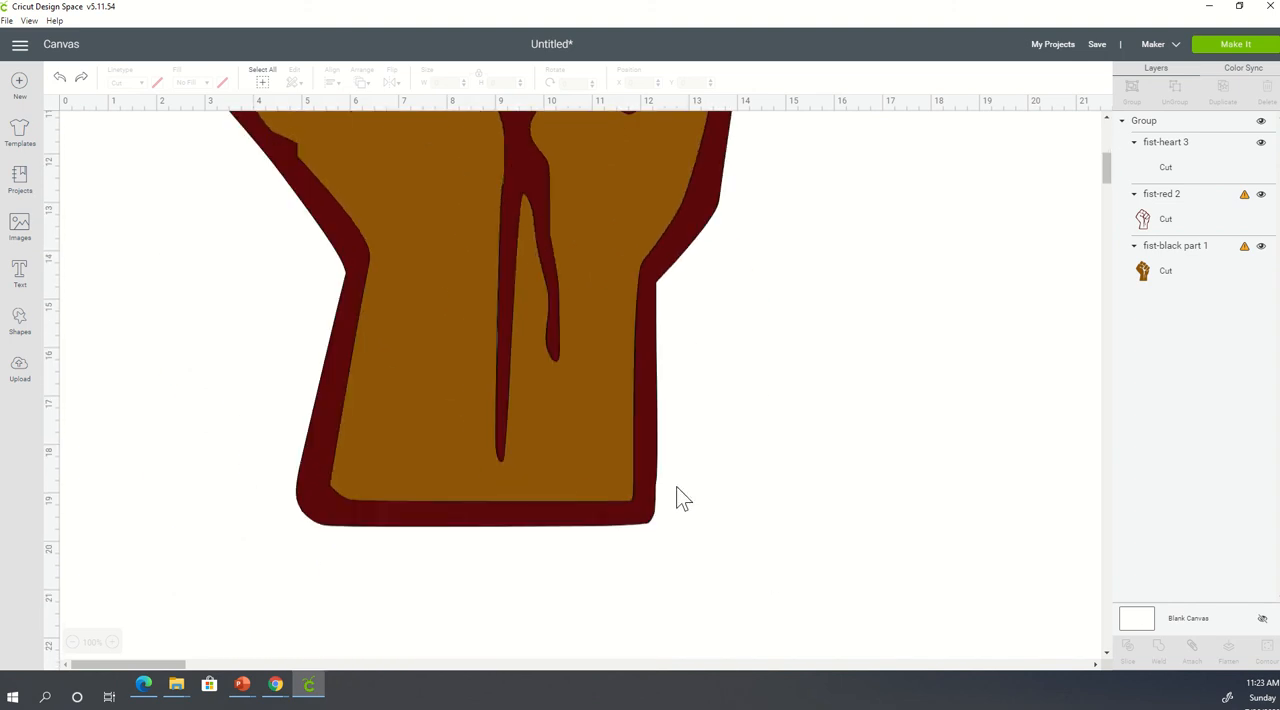
{"action": "left_click", "coordinate": [617, 522]}
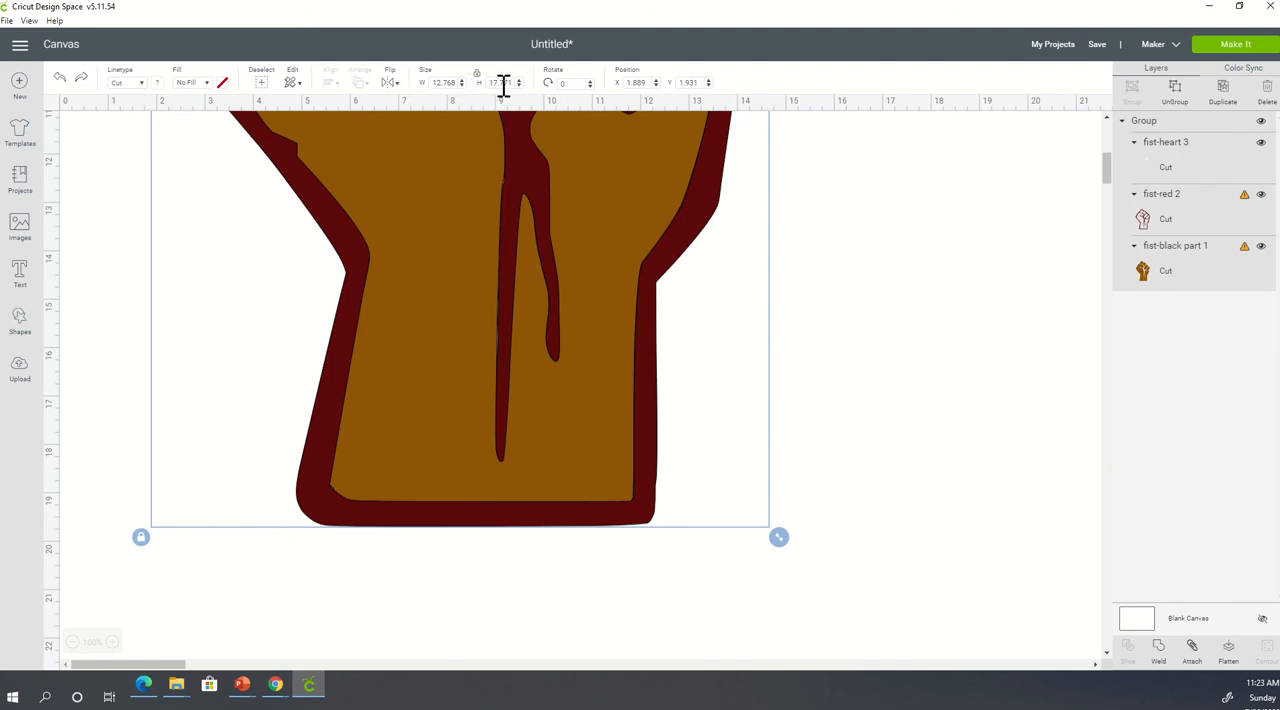
{"action": "left_click_drag", "start_coordinate": [489, 83], "coordinate": [521, 90]}
{"action": "type", "text": "11.71"}
{"action": "type", "text": "5"}
{"action": "key", "text": "Delete"}
{"action": "key", "text": "Delete"}
- Set the fist group's width to 11 inches with proportions locked
{"action": "left_click", "coordinate": [439, 82]}
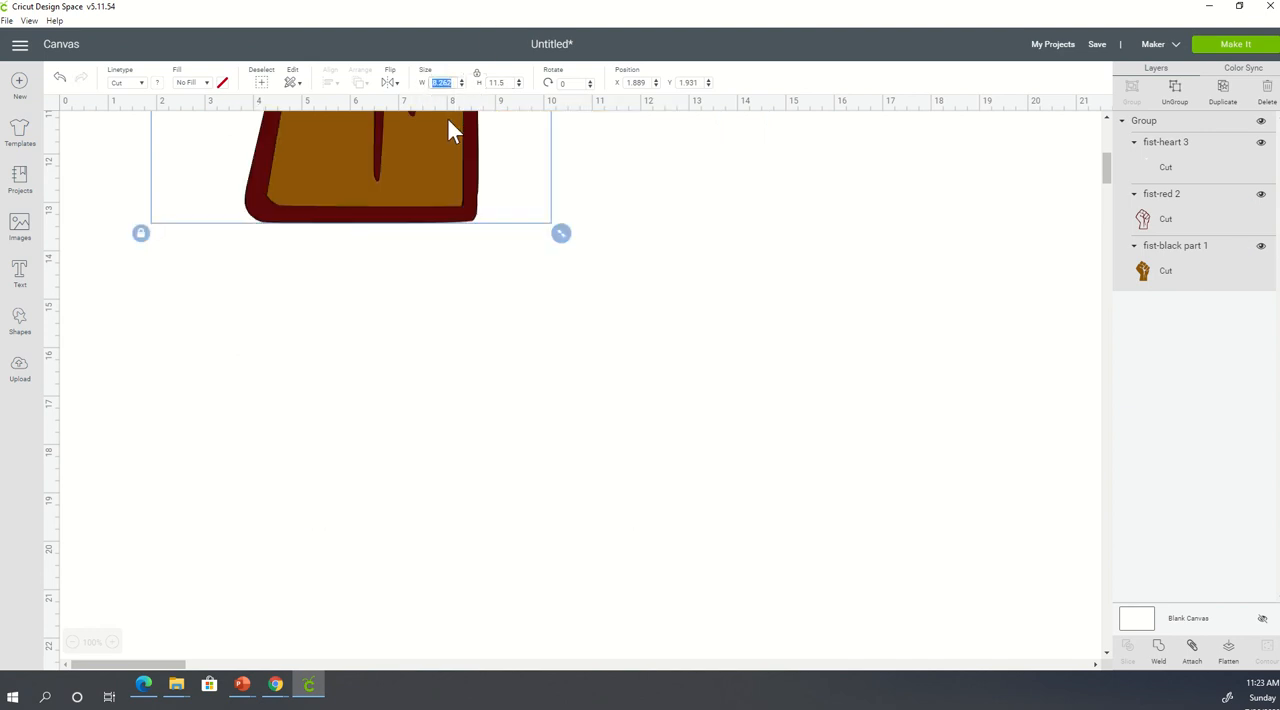
{"action": "scroll", "coordinate": [604, 297], "scroll_direction": "up", "scroll_amount": 5}
{"action": "scroll", "coordinate": [617, 335], "scroll_direction": "up", "scroll_amount": 2}
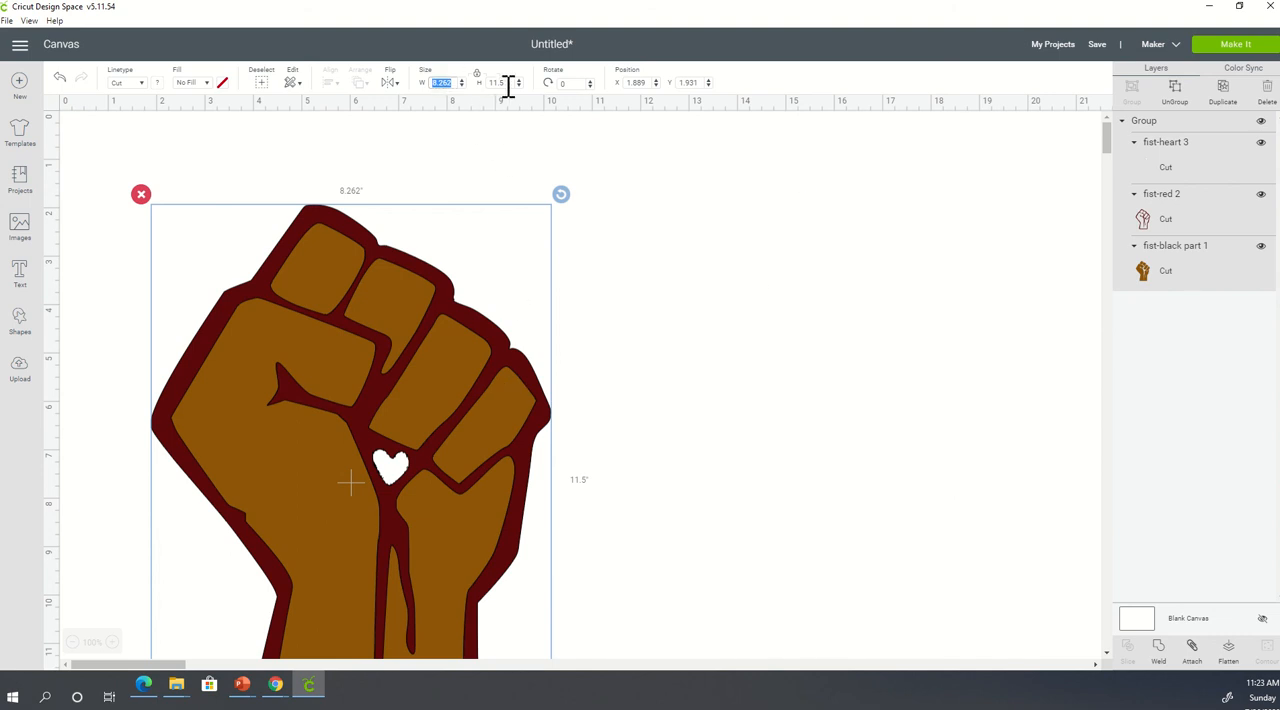
{"action": "type", "text": "11"}
{"action": "key", "text": "Return"}
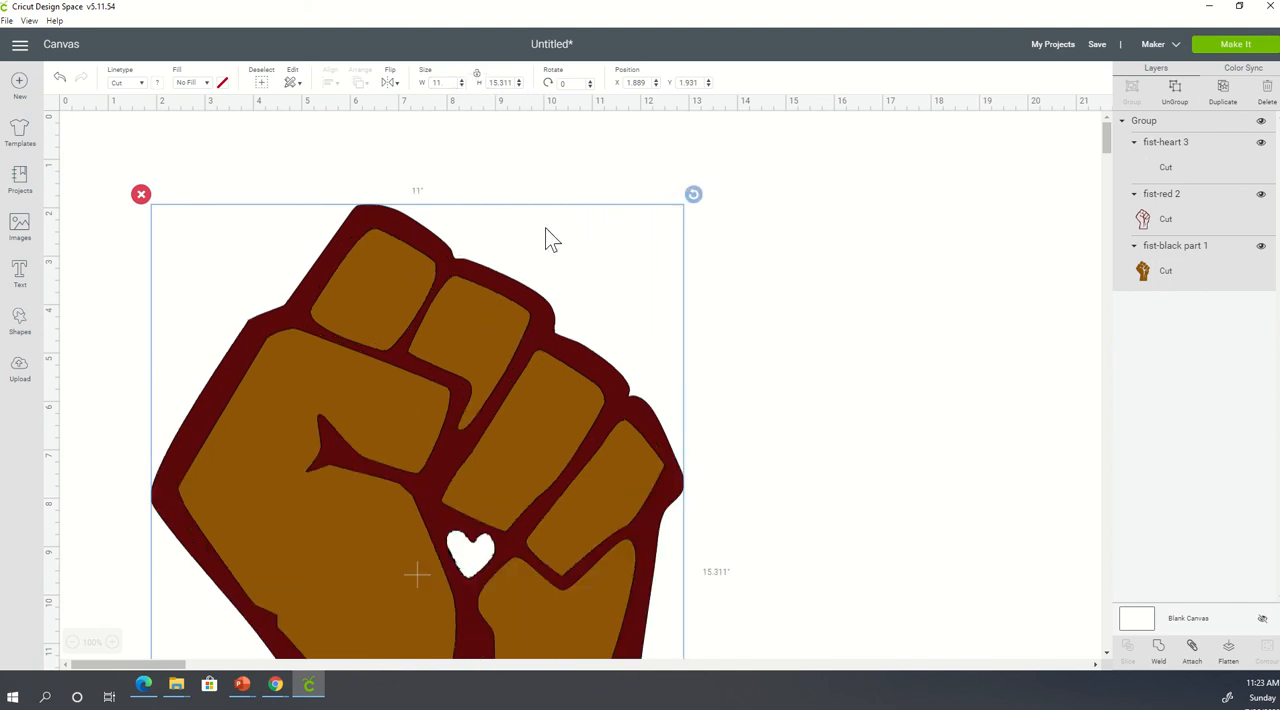
- Unlock the fist group's proportions and set both its width and height to 11.5 inches
{"action": "left_click", "coordinate": [451, 86]}
{"action": "key", "text": "Tab"}
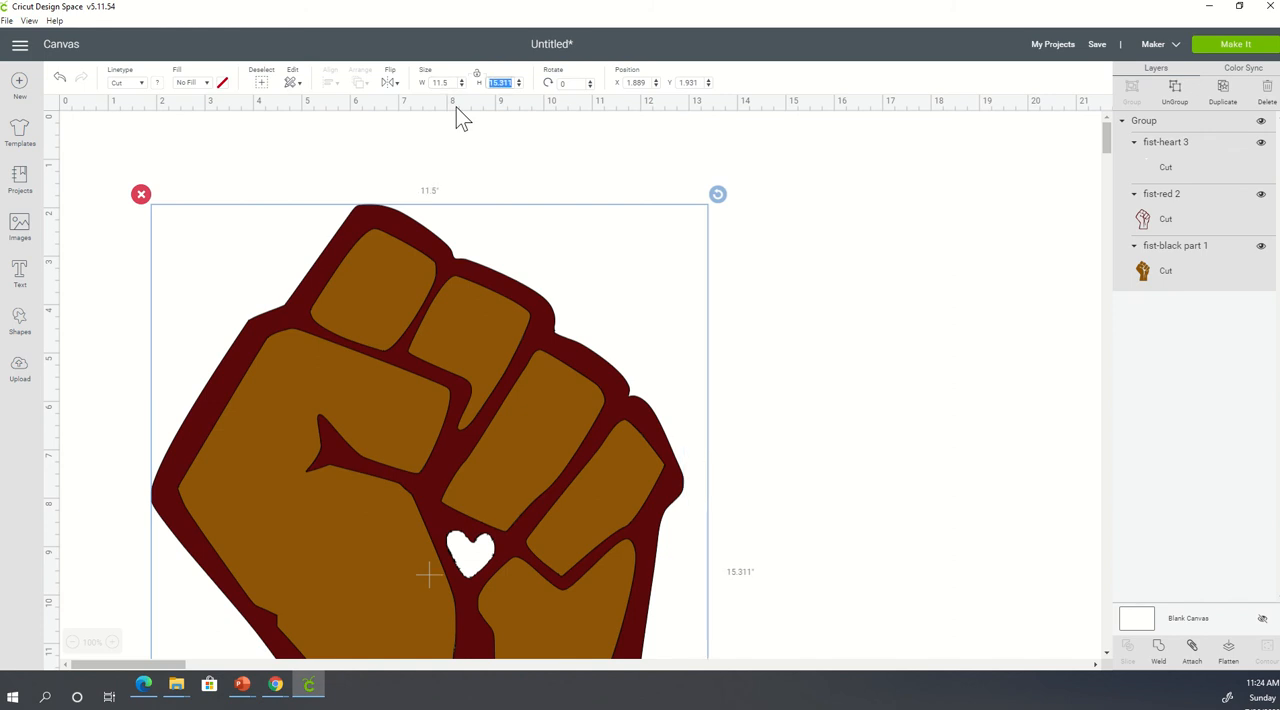
{"action": "type", "text": "11."}
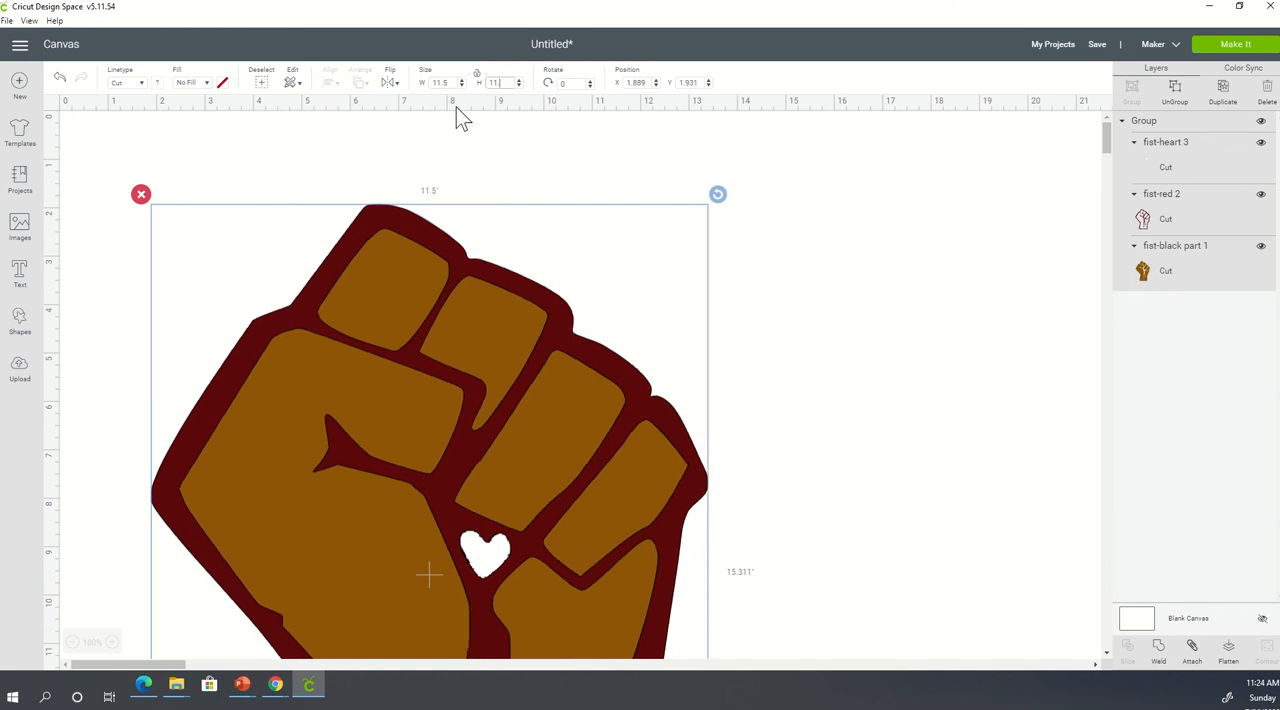
{"action": "type", "text": "5"}
{"action": "key", "text": "Tab"}
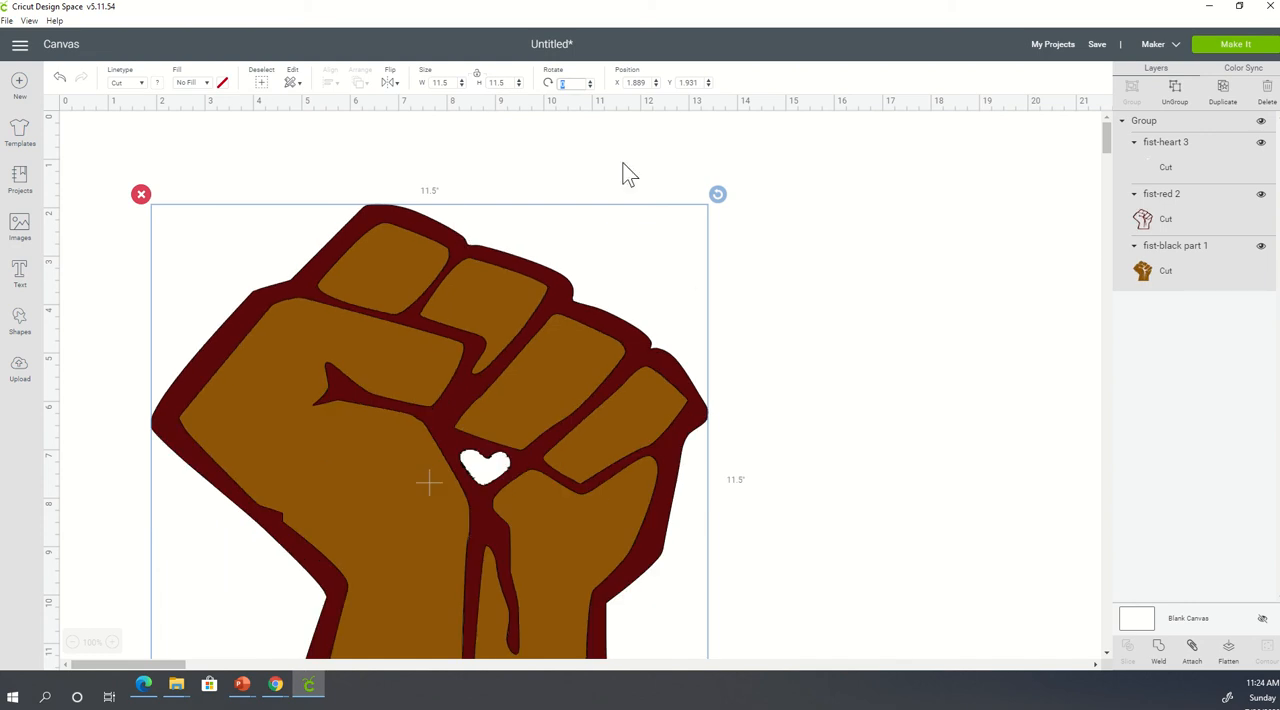
- Resize the fist group freehand to about 9.97 inches wide and 11.99 inches high
{"action": "scroll", "coordinate": [640, 346], "scroll_direction": "down", "scroll_amount": 4}
{"action": "scroll", "coordinate": [645, 379], "scroll_direction": "up", "scroll_amount": 2}
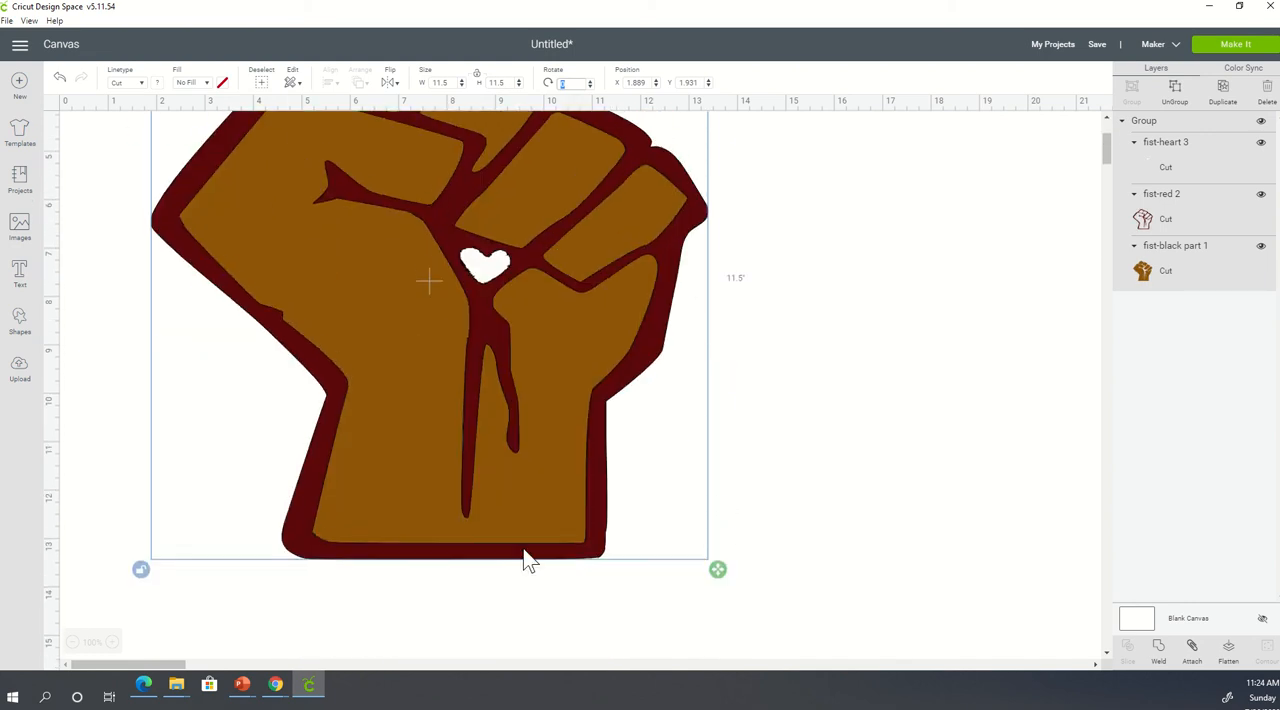
{"action": "left_click_drag", "start_coordinate": [723, 576], "coordinate": [649, 596]}
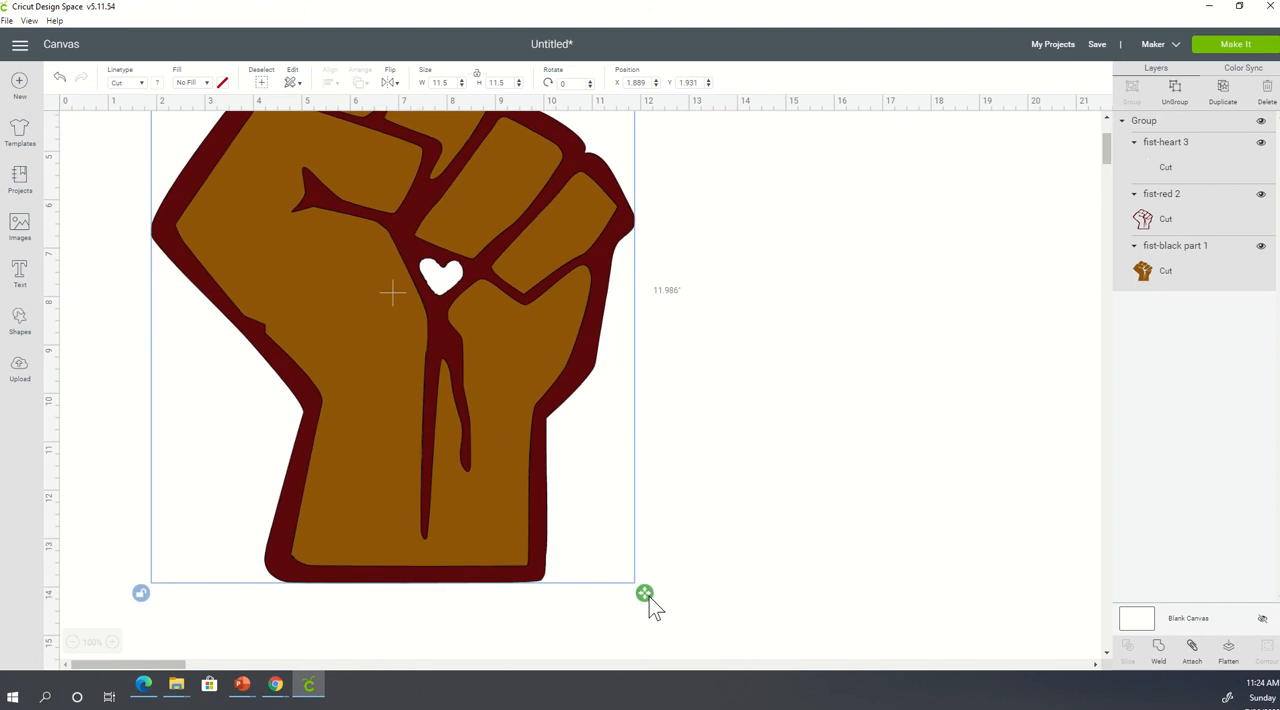
{"action": "scroll", "coordinate": [692, 582], "scroll_direction": "up", "scroll_amount": 2}
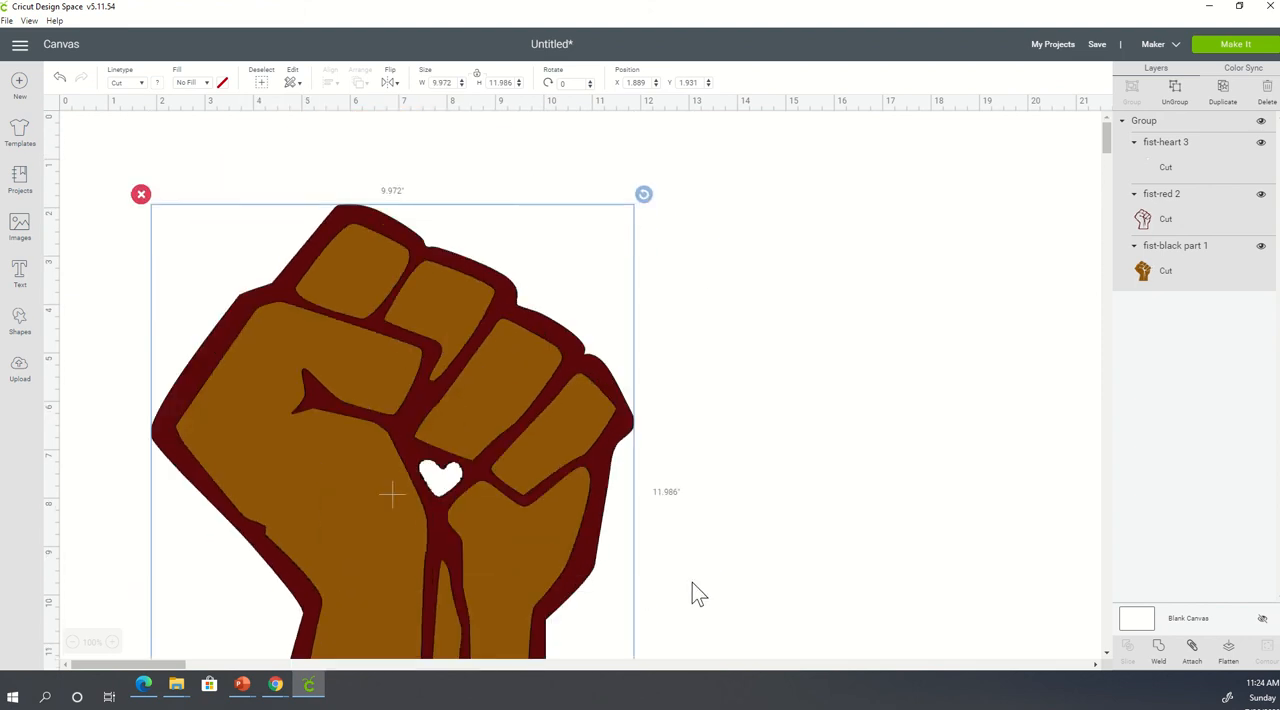
{"action": "scroll", "coordinate": [692, 582], "scroll_direction": "down", "scroll_amount": 3}
{"action": "scroll", "coordinate": [691, 570], "scroll_direction": "up", "scroll_amount": 3}
{"action": "scroll", "coordinate": [451, 373], "scroll_direction": "down", "scroll_amount": 3}
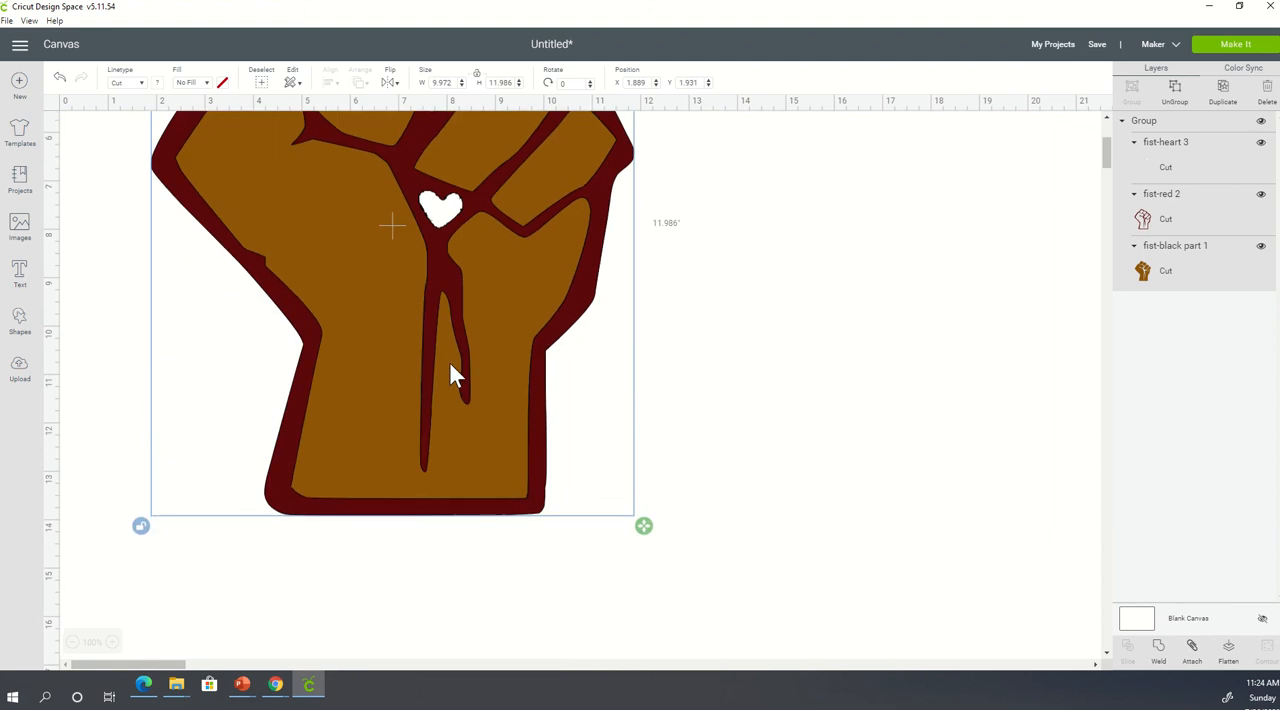
{"action": "scroll", "coordinate": [451, 373], "scroll_direction": "up", "scroll_amount": 3}
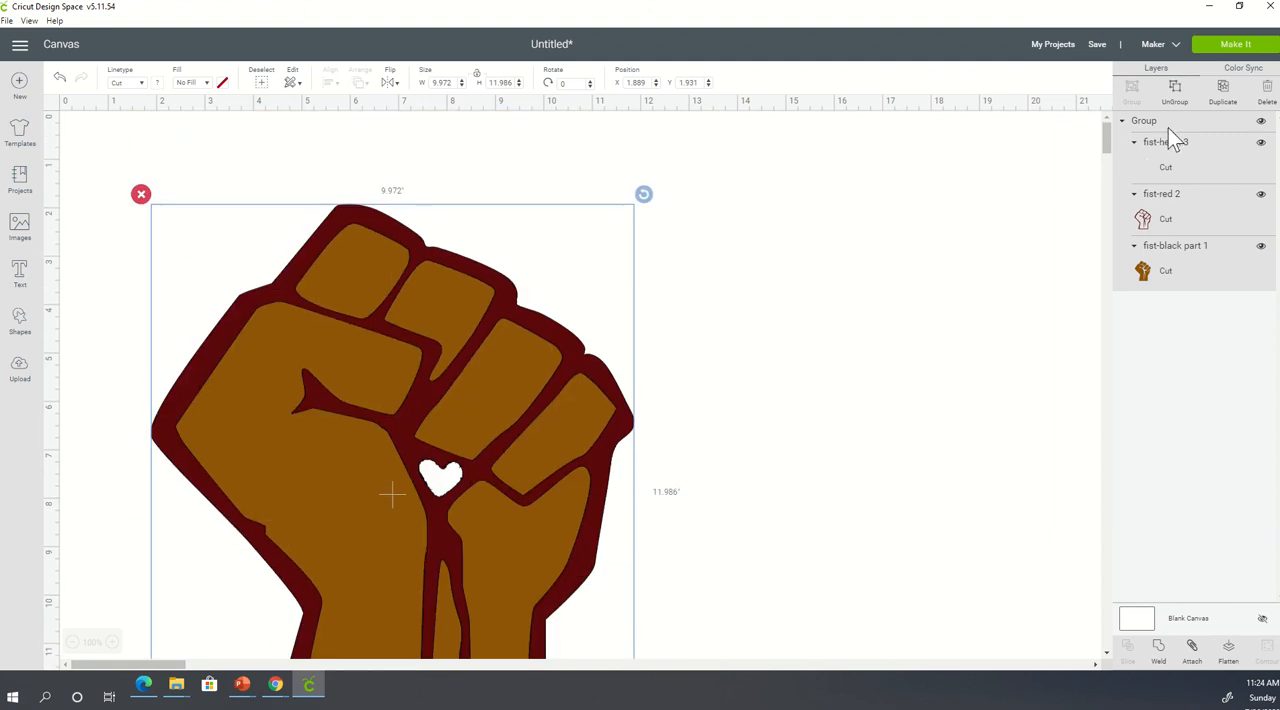
- Open the mat preview for the project and check the red and brown fist mats
{"action": "left_click", "coordinate": [1218, 46]}
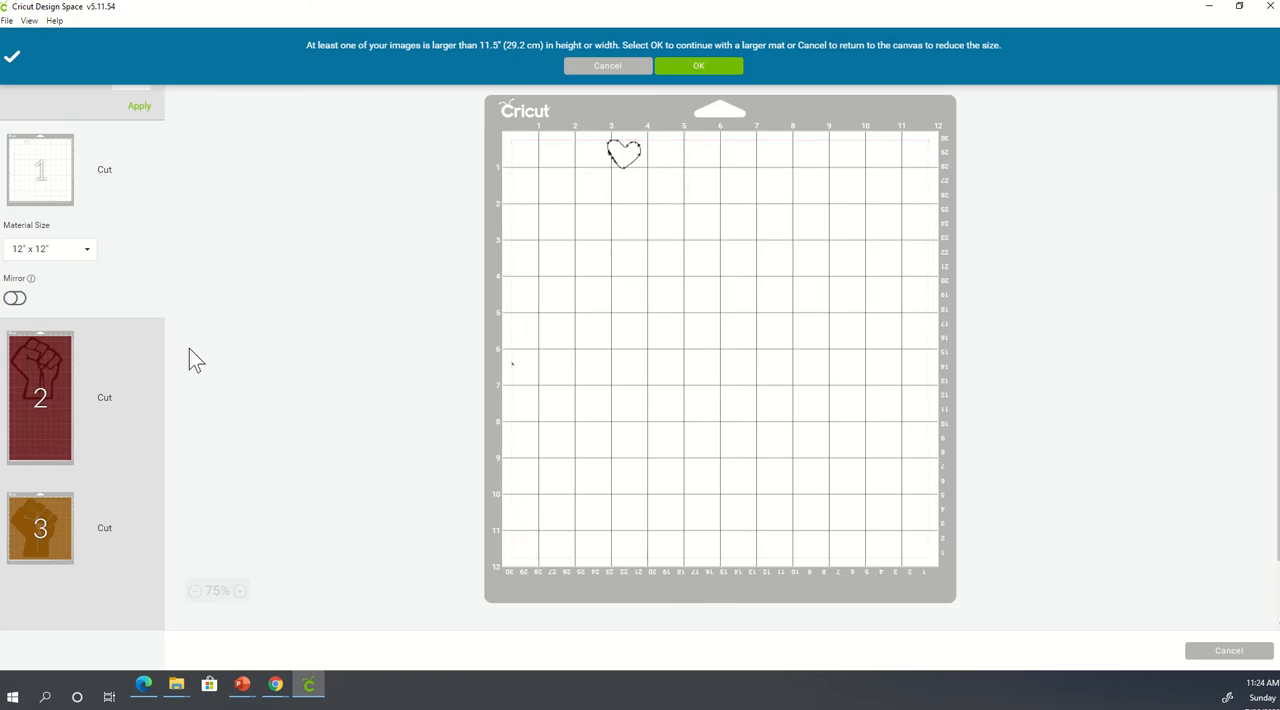
{"action": "left_click", "coordinate": [38, 440]}
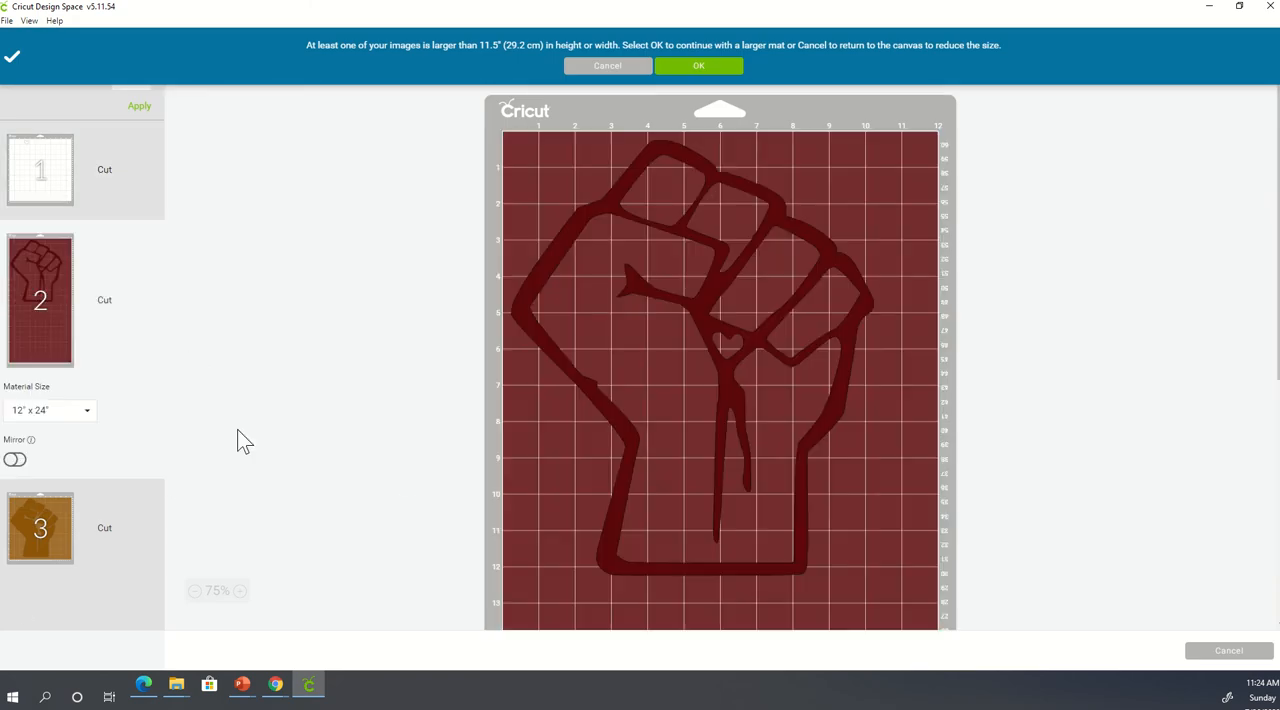
{"action": "left_click", "coordinate": [40, 528]}
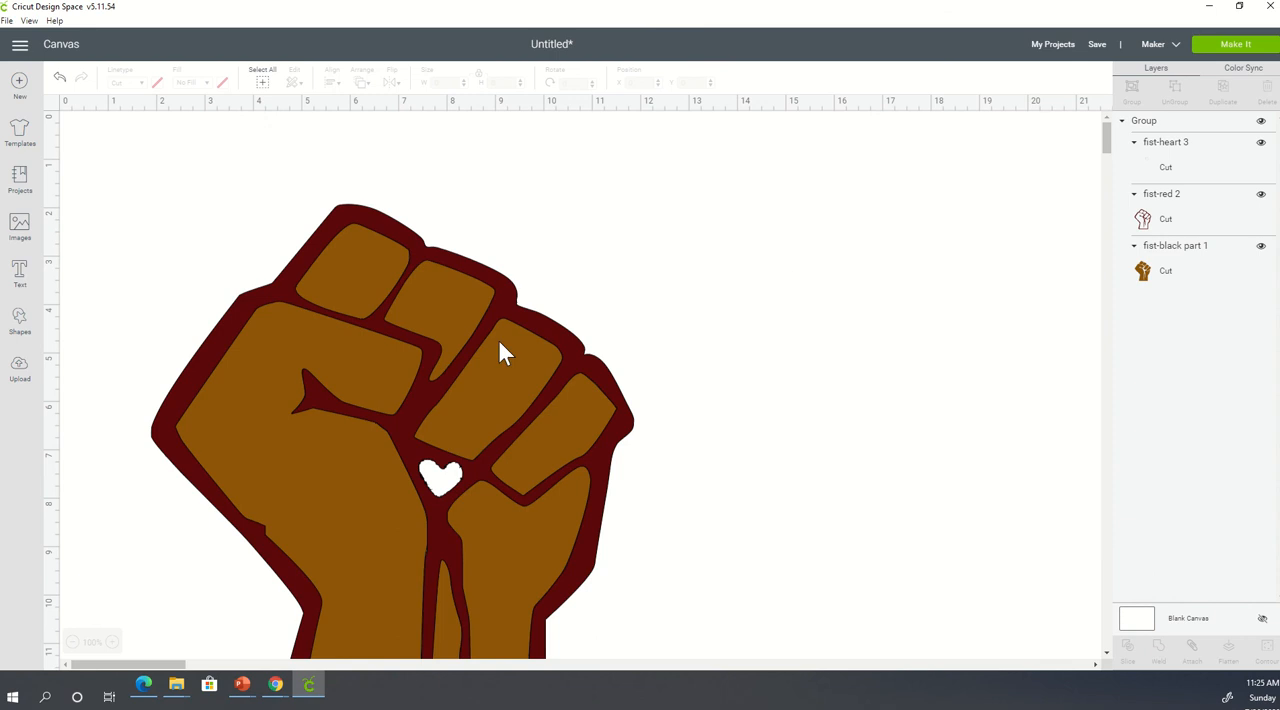
- Shrink the fist group freehand on the canvas to about 8.88 inches wide and 11.47 inches high
{"action": "scroll", "coordinate": [500, 420], "scroll_direction": "down", "scroll_amount": 4}
{"action": "left_click", "coordinate": [513, 370]}
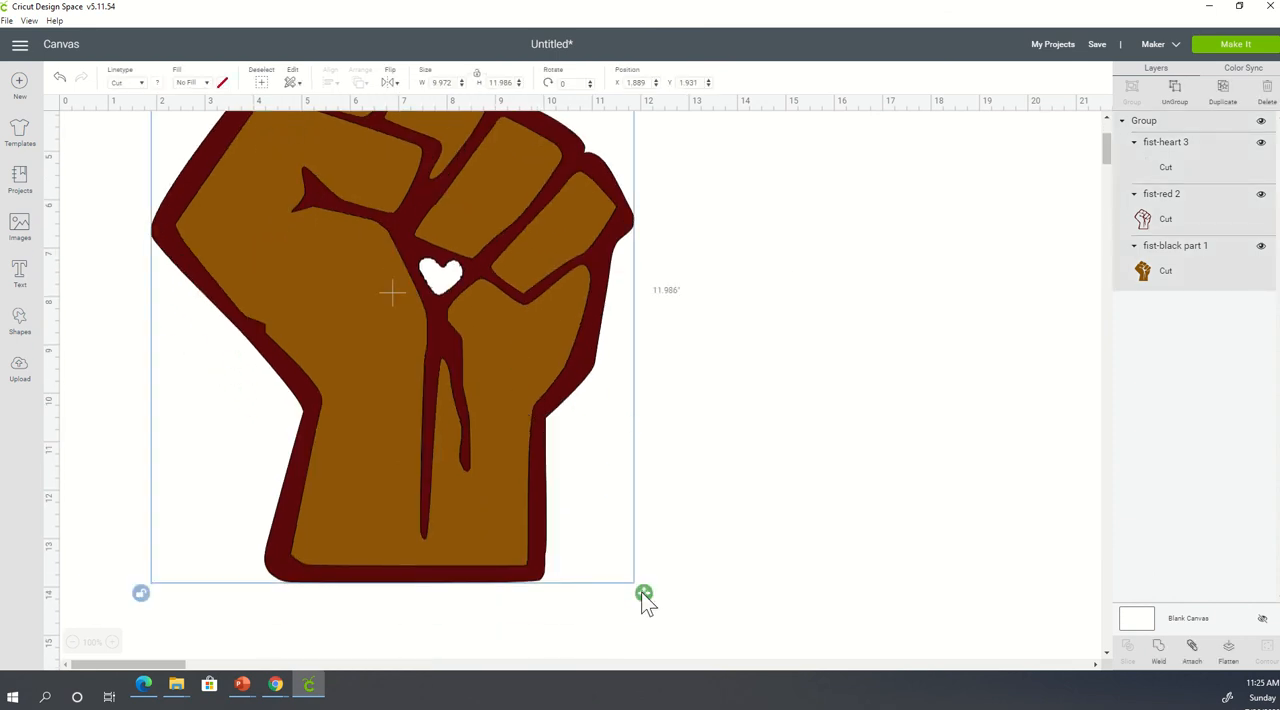
{"action": "left_click_drag", "start_coordinate": [644, 594], "coordinate": [591, 568]}
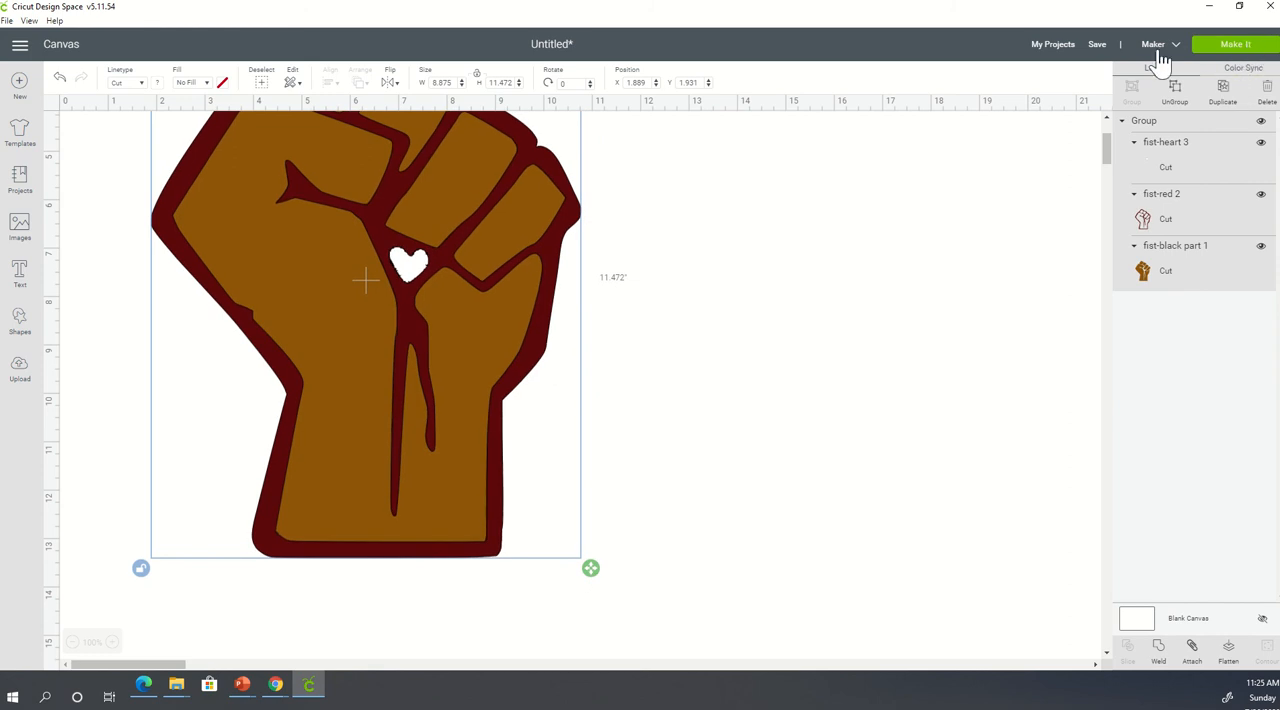
- Preview the heart, red and brown fist mats on 12 x 12 inch material, and return to the canvas
{"action": "left_click", "coordinate": [1235, 44]}
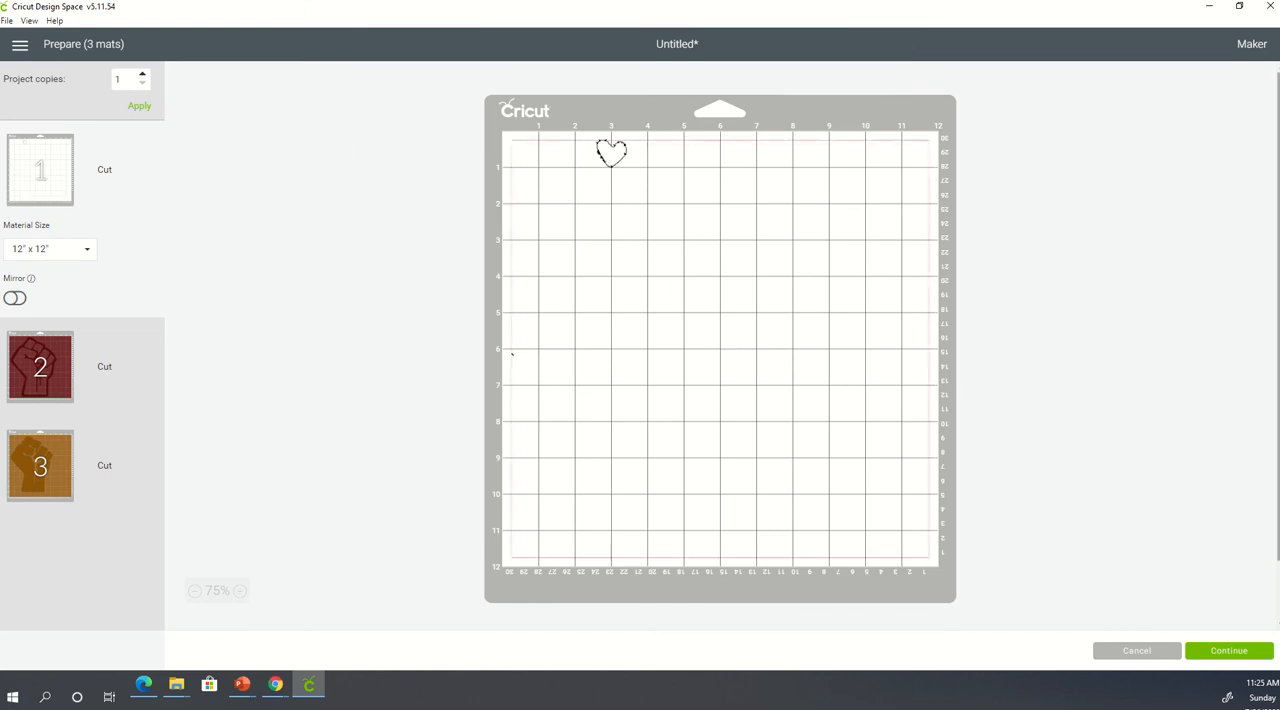
{"action": "left_click", "coordinate": [37, 363]}
{"action": "left_click", "coordinate": [50, 474]}
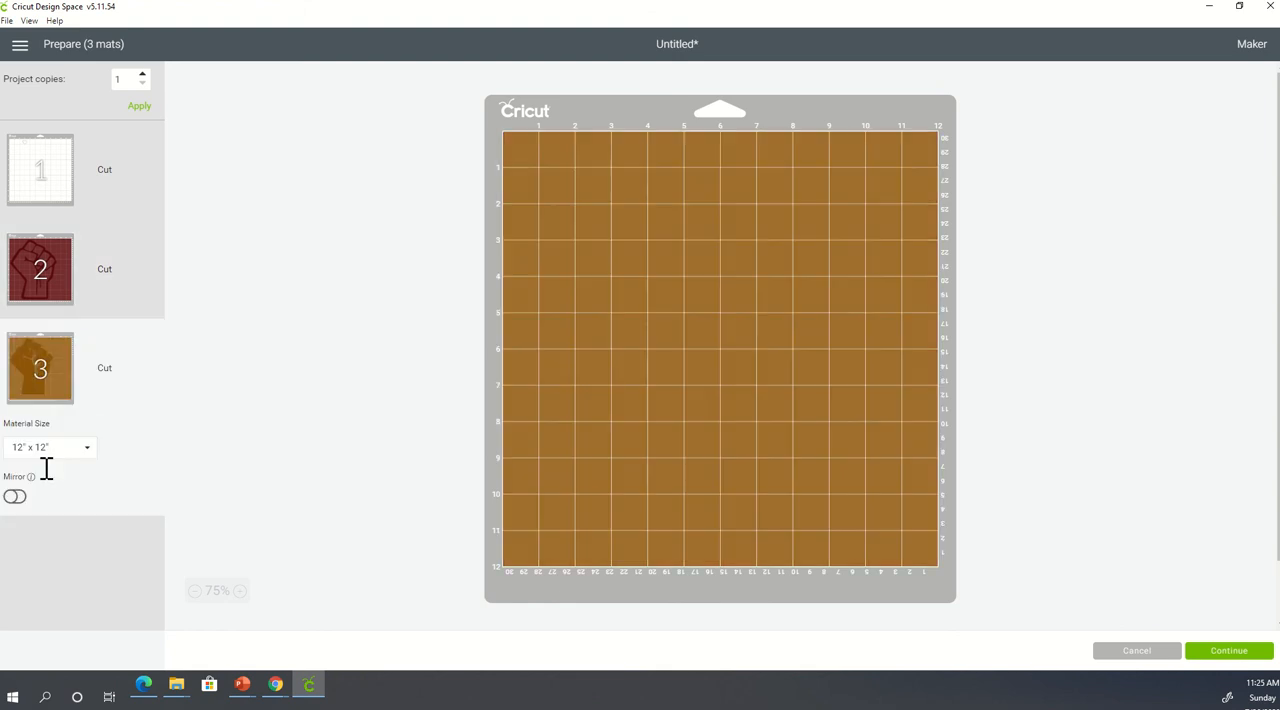
{"action": "left_click", "coordinate": [39, 293]}
{"action": "left_click", "coordinate": [55, 183]}
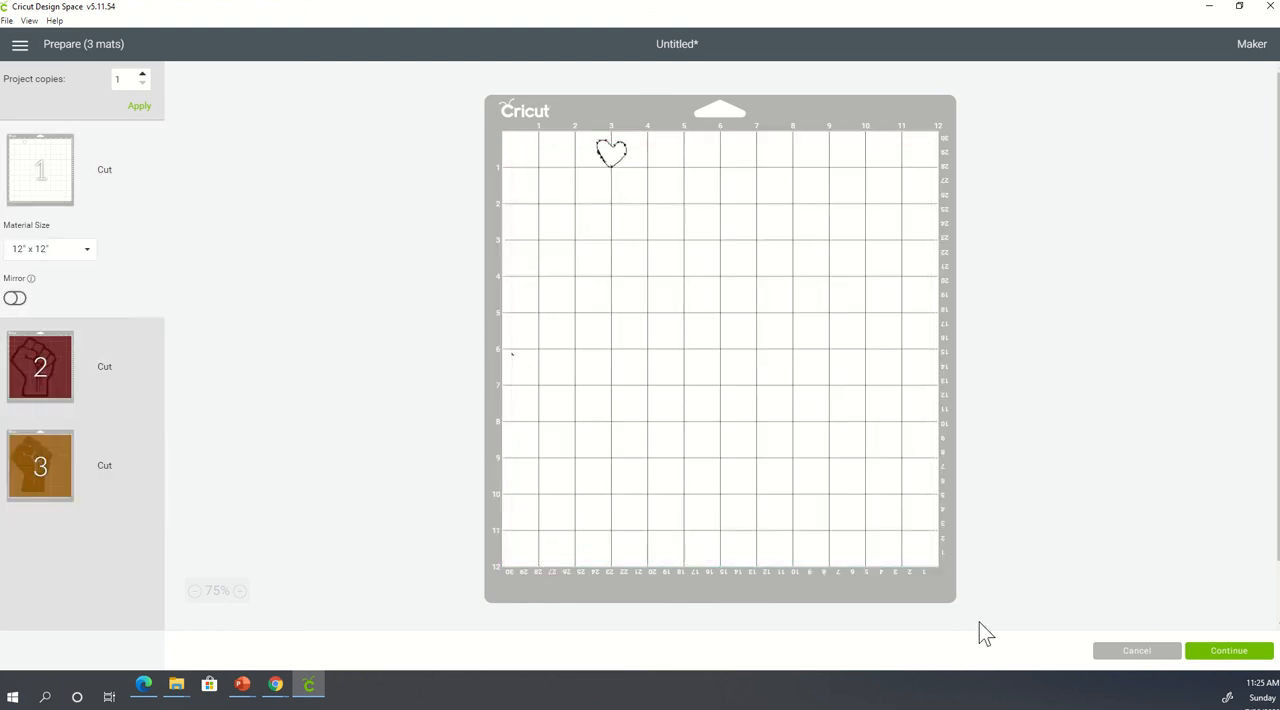
{"action": "left_click", "coordinate": [1153, 654]}
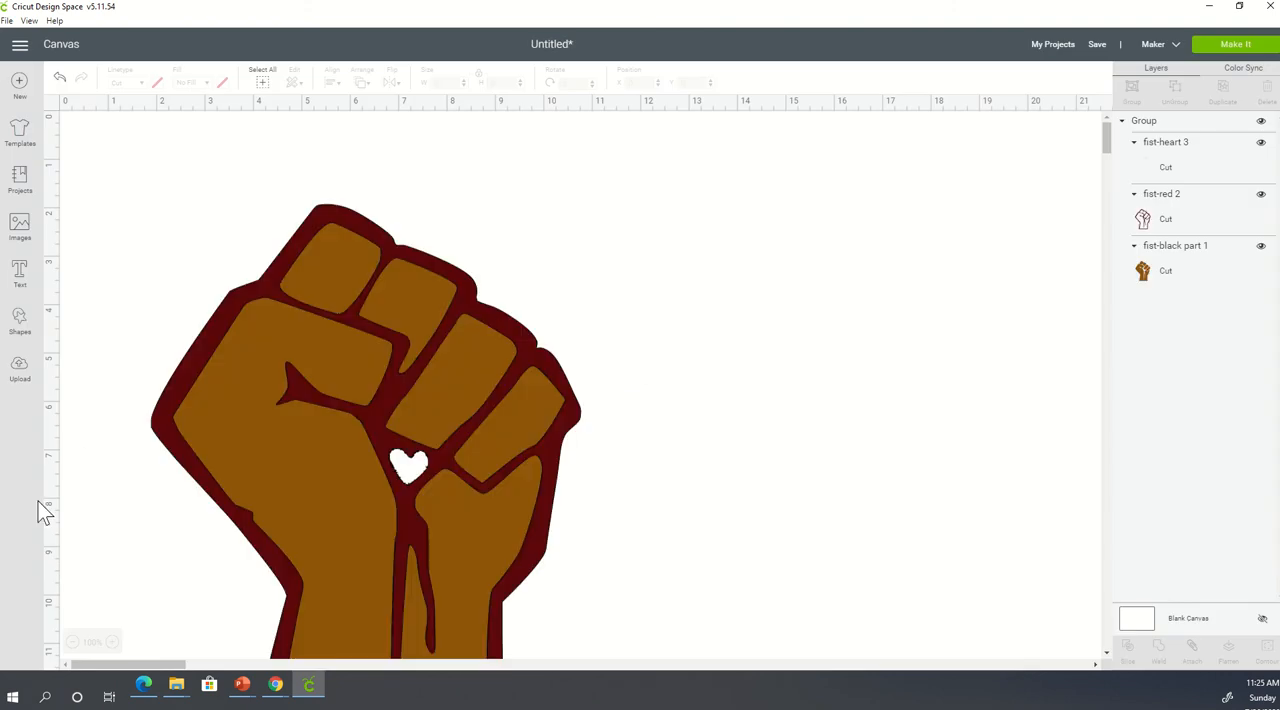
- Move the fist group aside to about X 9.64, Y 0.78, ungroup it, and pull the heart layer onto the empty canvas
{"action": "left_click", "coordinate": [408, 467]}
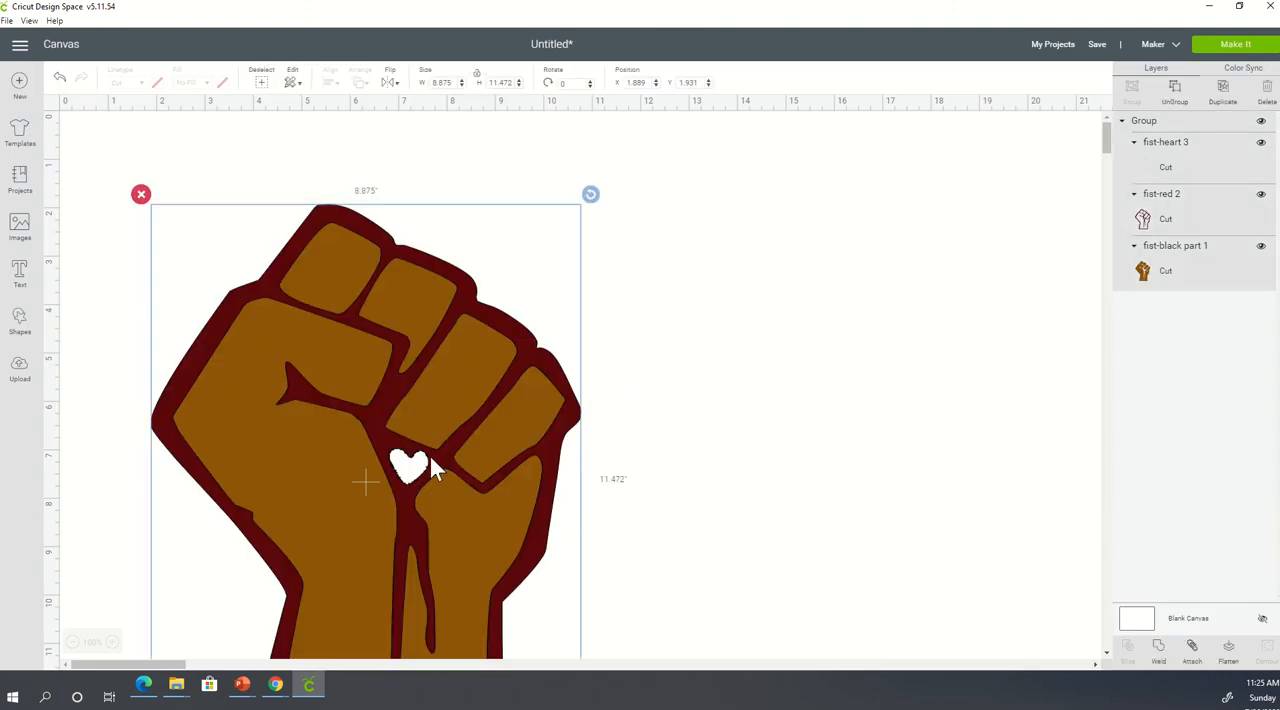
{"action": "left_click_drag", "start_coordinate": [431, 467], "coordinate": [793, 420]}
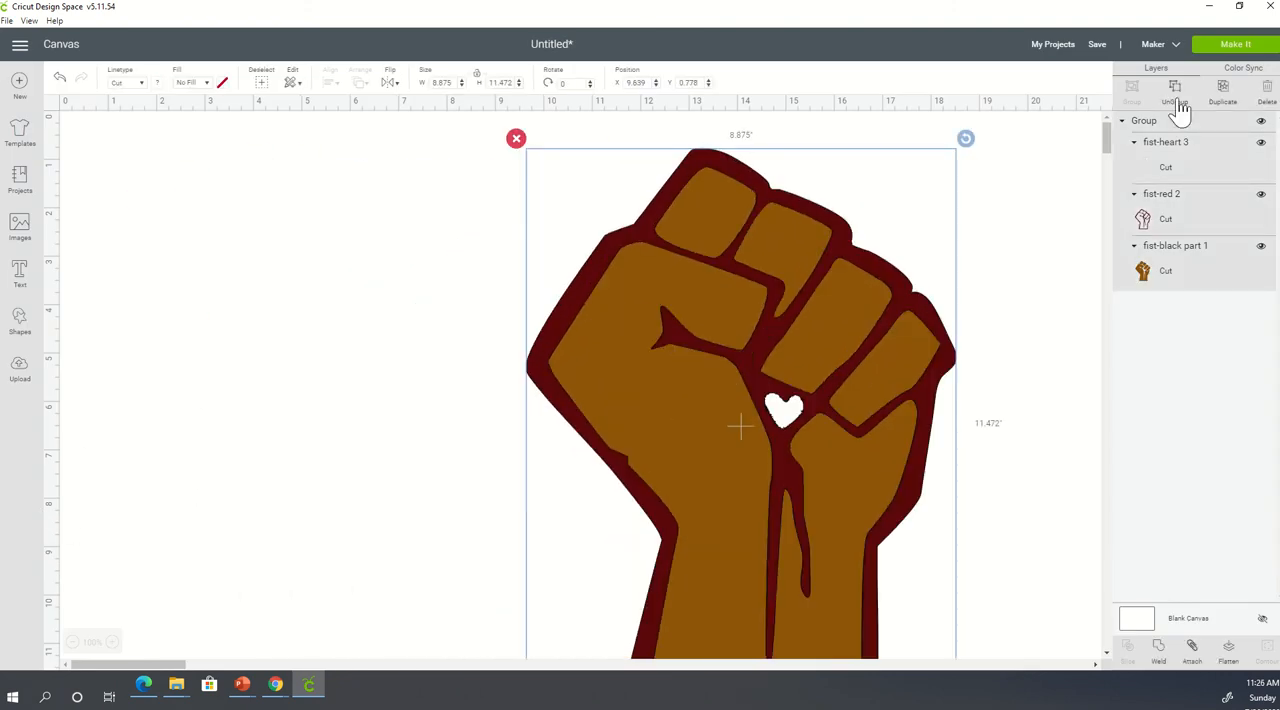
{"action": "left_click", "coordinate": [1175, 89]}
{"action": "left_click_drag", "start_coordinate": [783, 412], "coordinate": [346, 367]}
{"action": "left_click", "coordinate": [347, 359]}
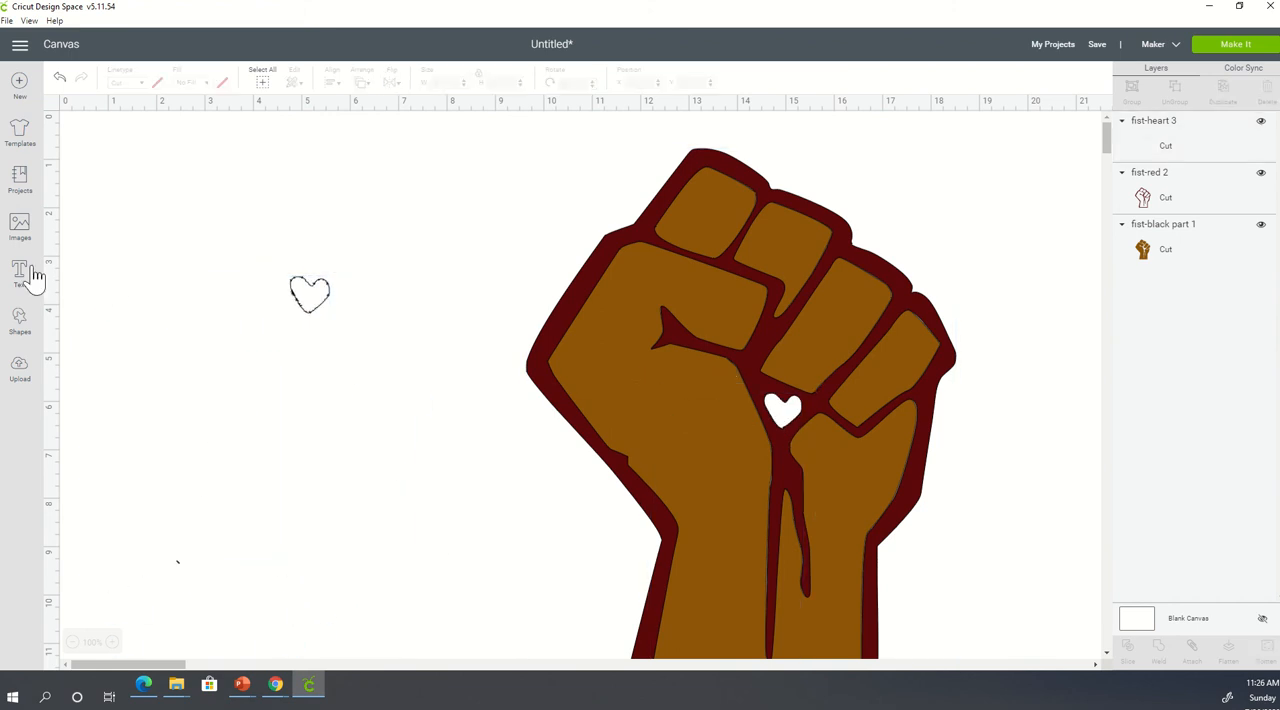
- Place a circle shape over the stray speck below the heart and slice the circle with the heart layer
{"action": "left_click", "coordinate": [19, 322]}
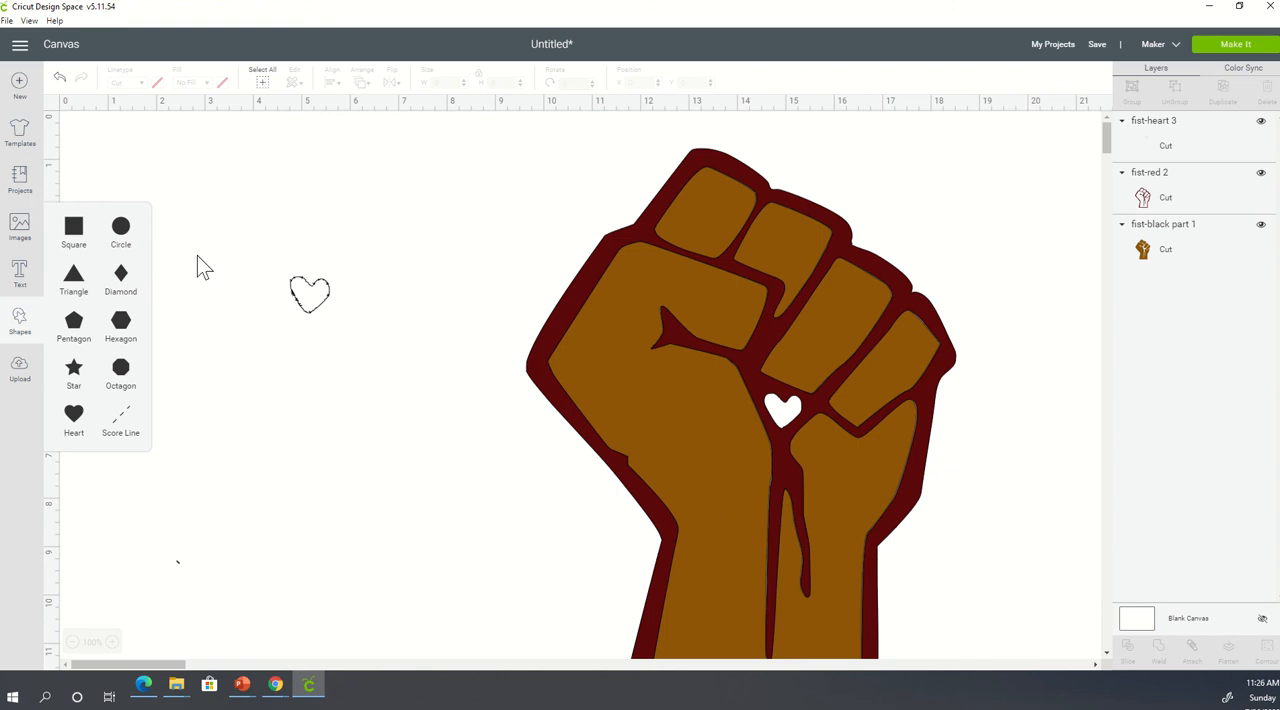
{"action": "left_click", "coordinate": [121, 232]}
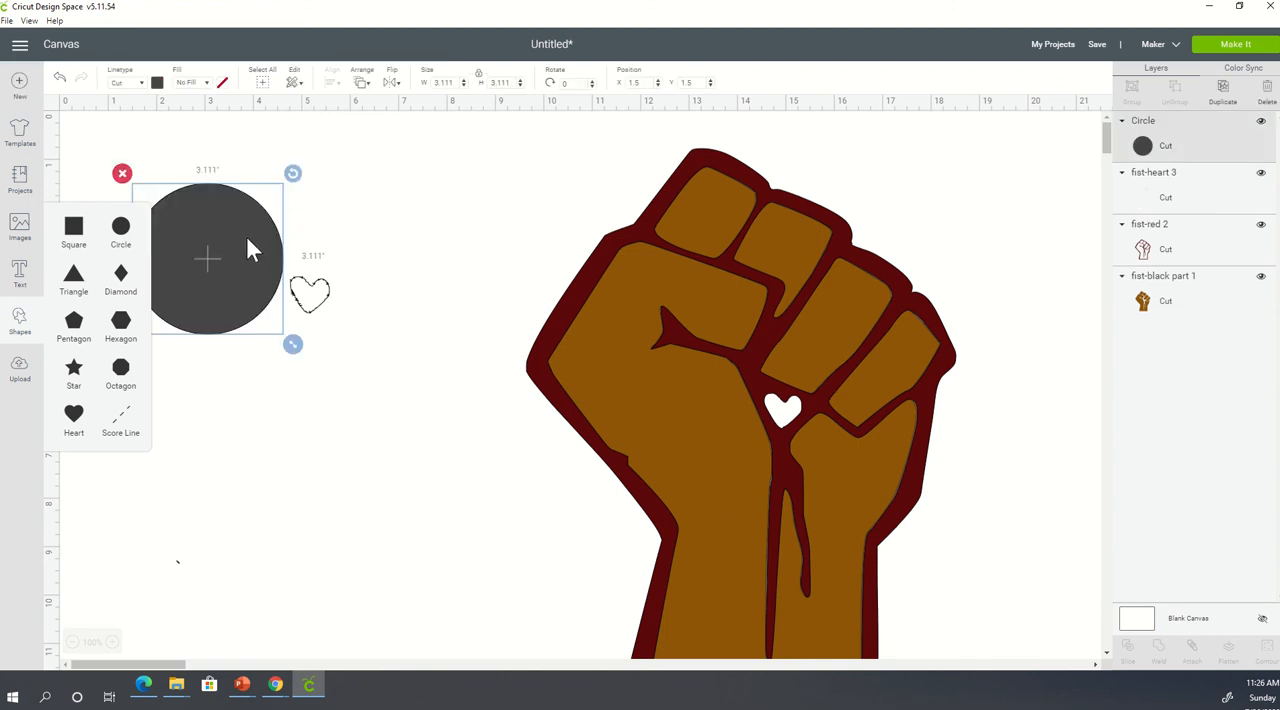
{"action": "left_click_drag", "start_coordinate": [244, 302], "coordinate": [227, 588]}
{"action": "left_click", "coordinate": [166, 305]}
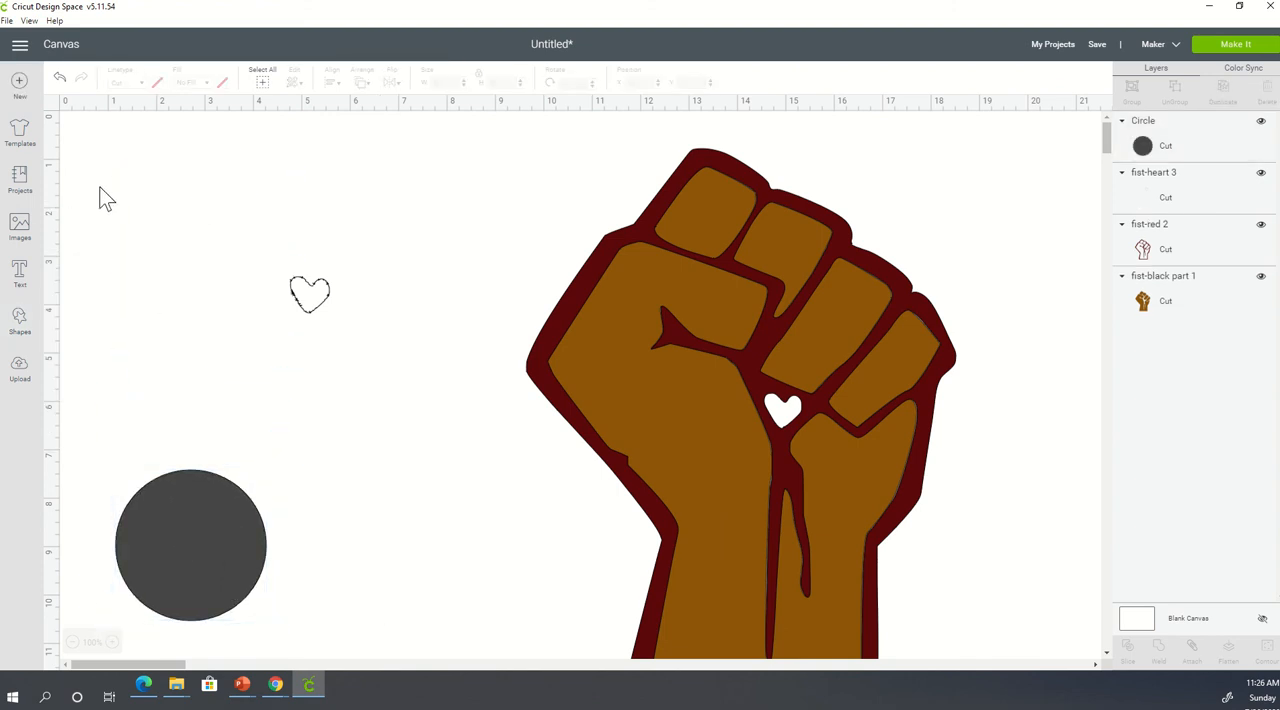
{"action": "left_click_drag", "start_coordinate": [87, 190], "coordinate": [396, 662]}
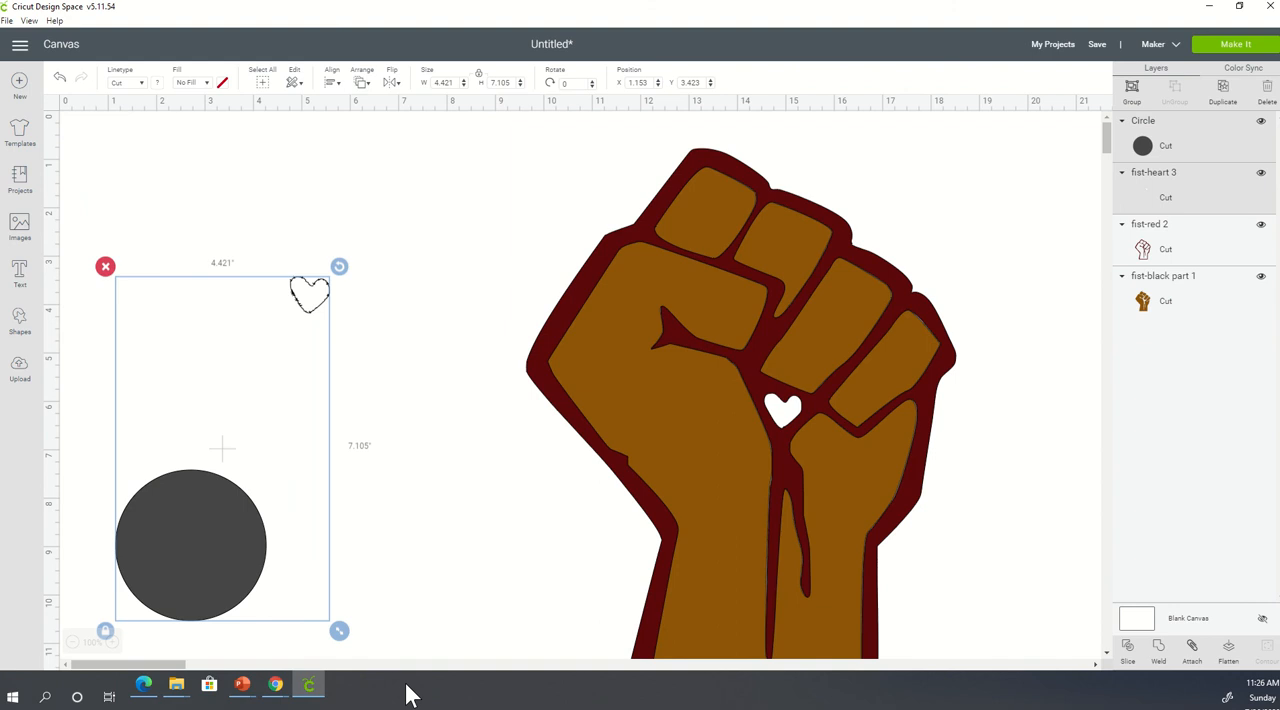
{"action": "left_click", "coordinate": [1128, 655]}
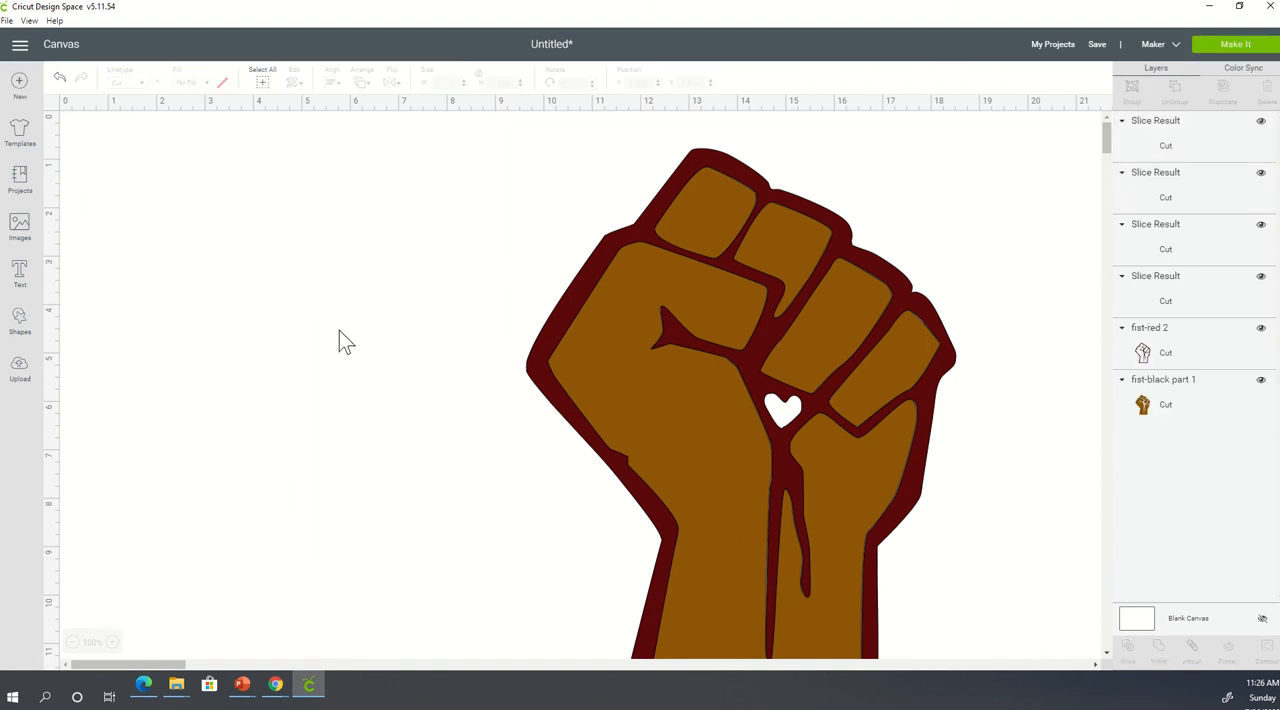
- Delete the leftover slicing circle and both sliced speck pieces, keeping only the cleaned heart outline
{"action": "left_click", "coordinate": [211, 510]}
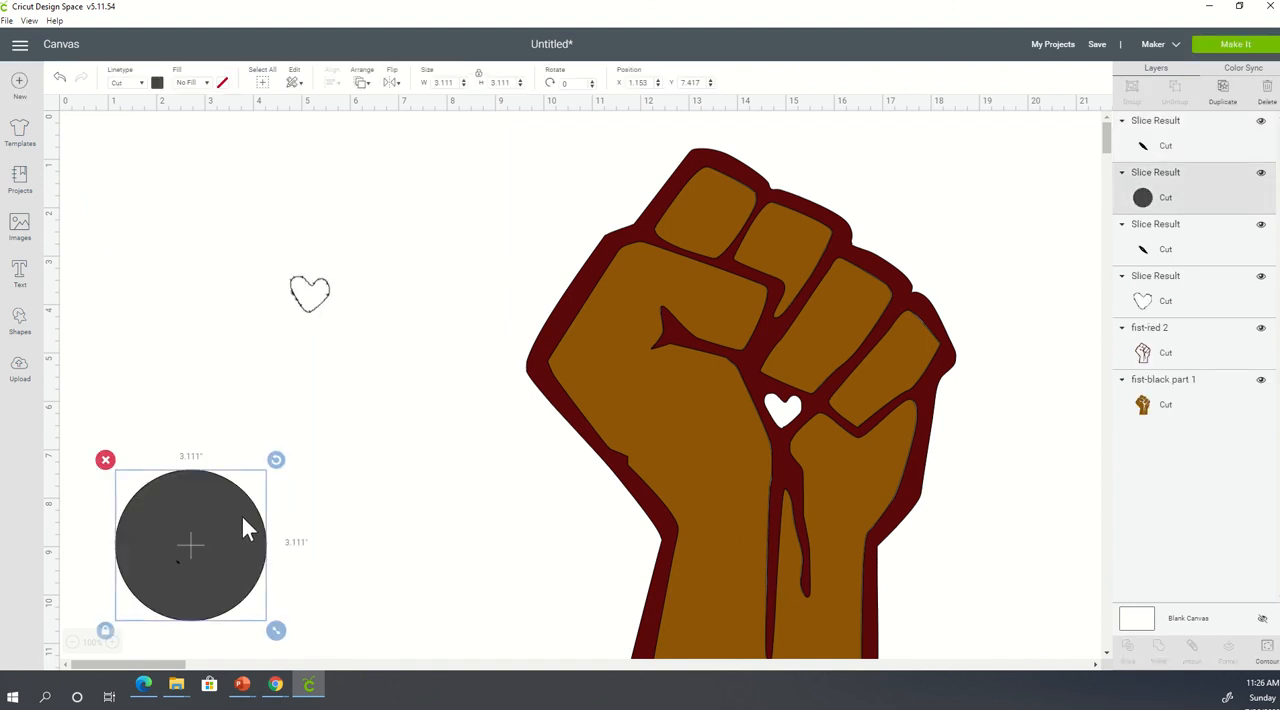
{"action": "key", "text": "Delete"}
{"action": "left_click", "coordinate": [177, 562]}
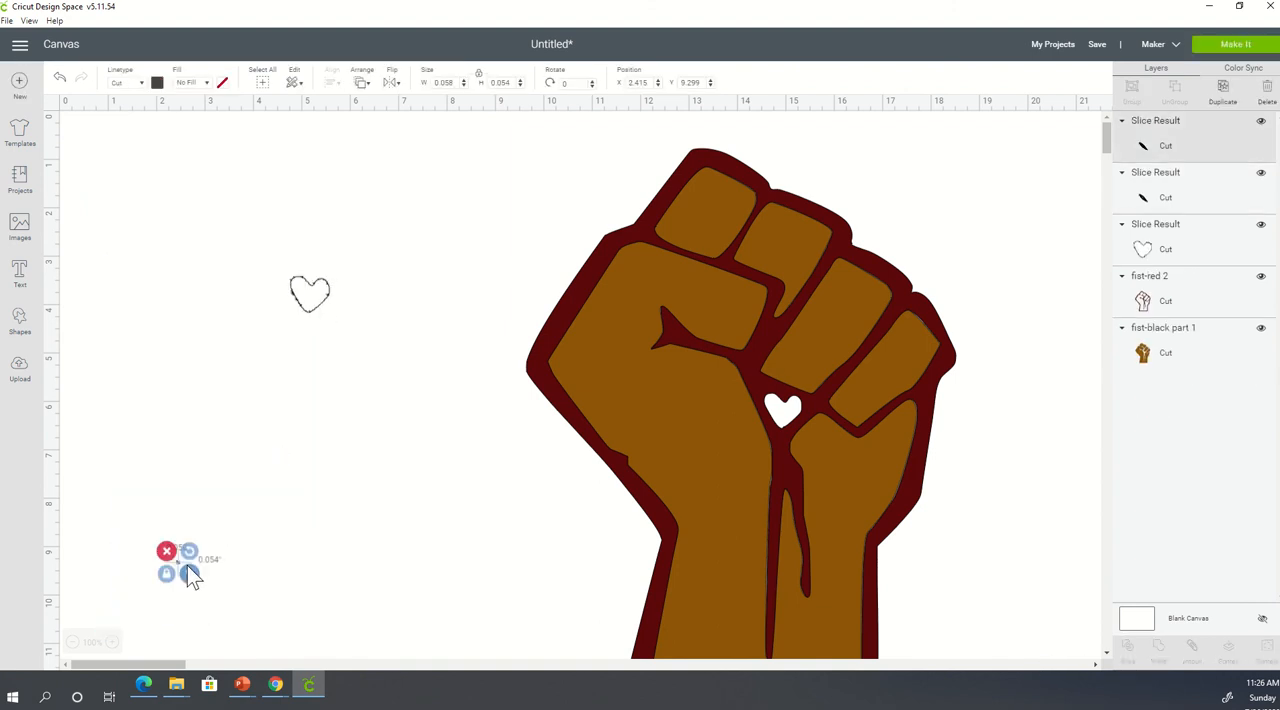
{"action": "key", "text": "Delete"}
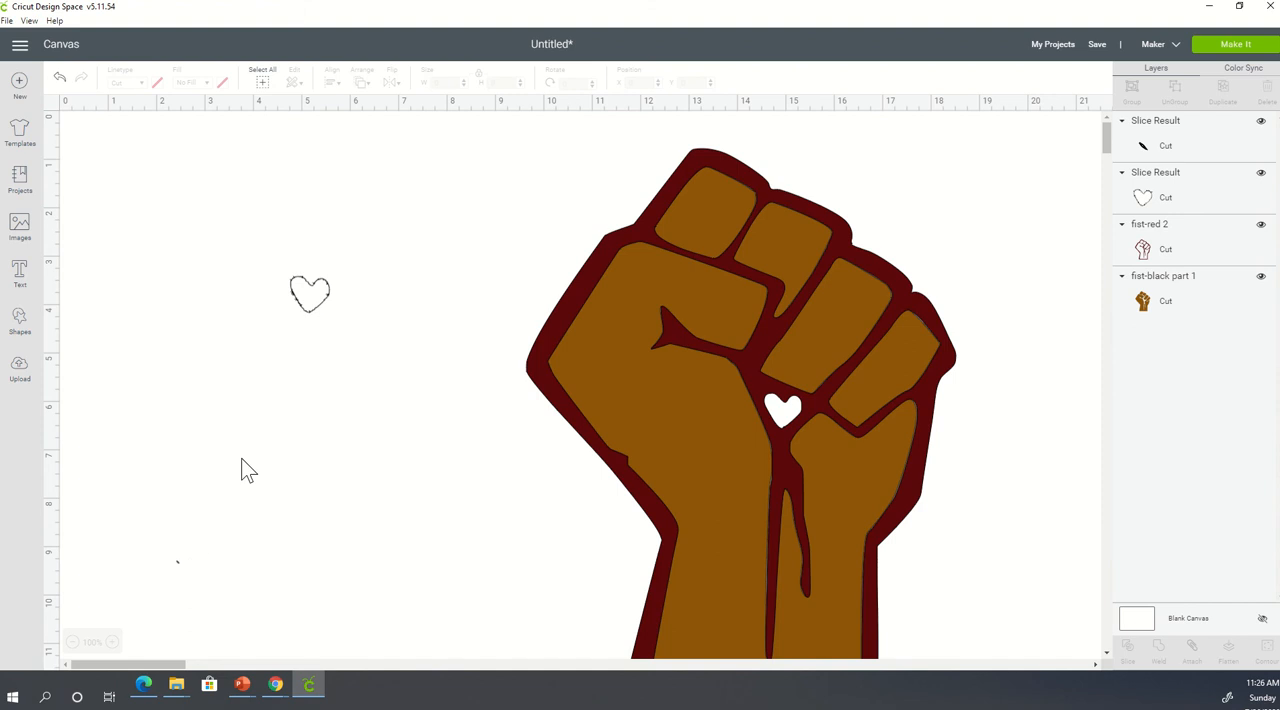
{"action": "left_click", "coordinate": [178, 564]}
{"action": "key", "text": "Delete"}
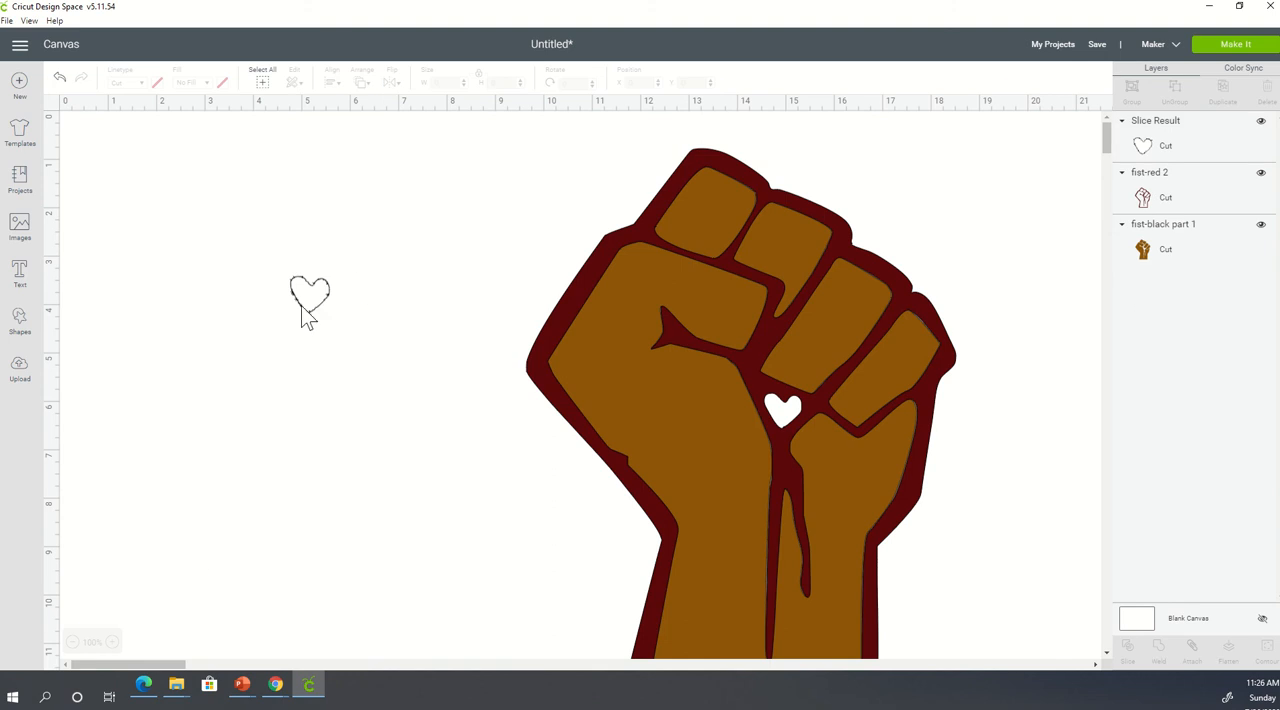
- Move the cleaned heart back into the fist's heart opening at about X 14.56, Y 5.81, and group all three layers
{"action": "left_click_drag", "start_coordinate": [306, 314], "coordinate": [774, 422]}
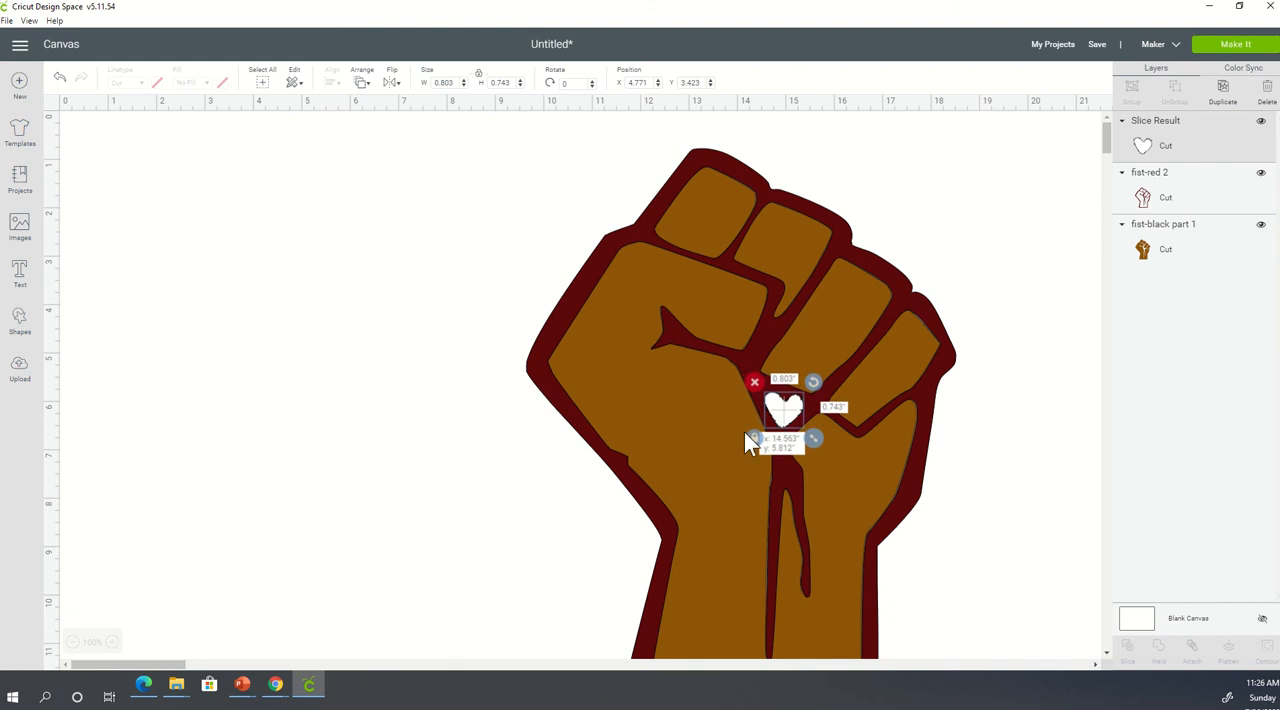
{"action": "left_click", "coordinate": [320, 450]}
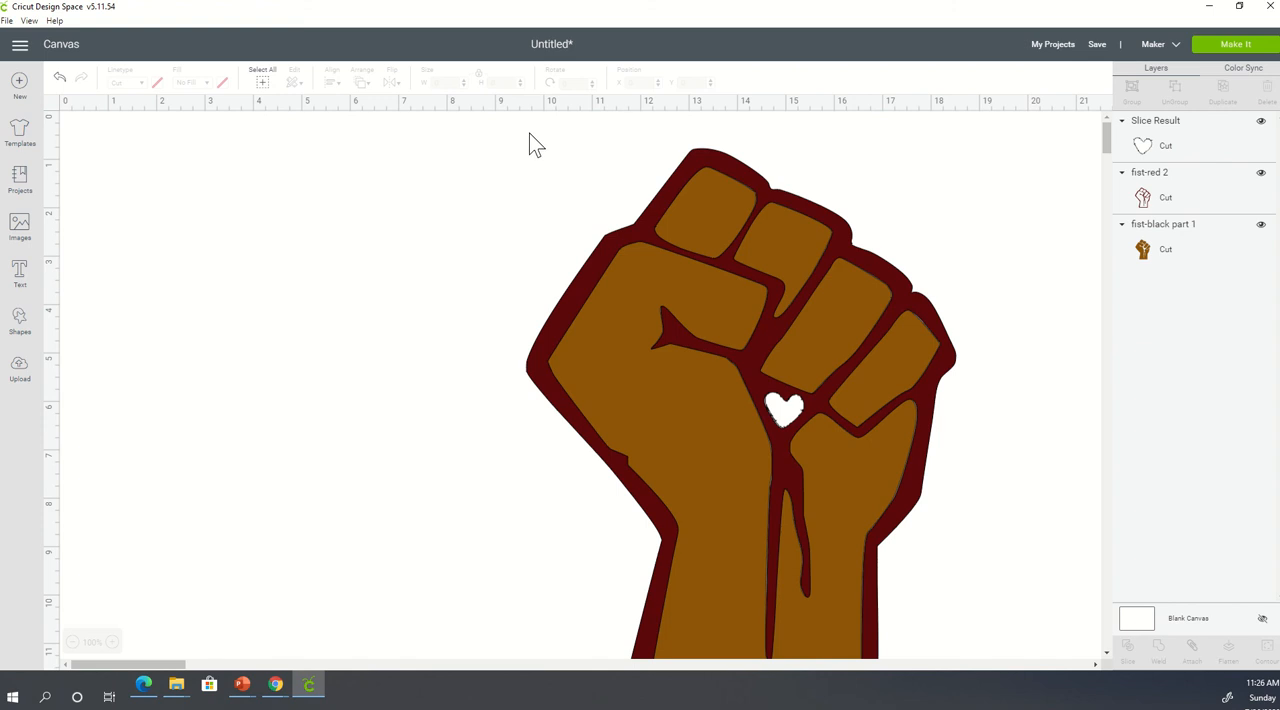
{"action": "left_click_drag", "start_coordinate": [529, 133], "coordinate": [936, 640]}
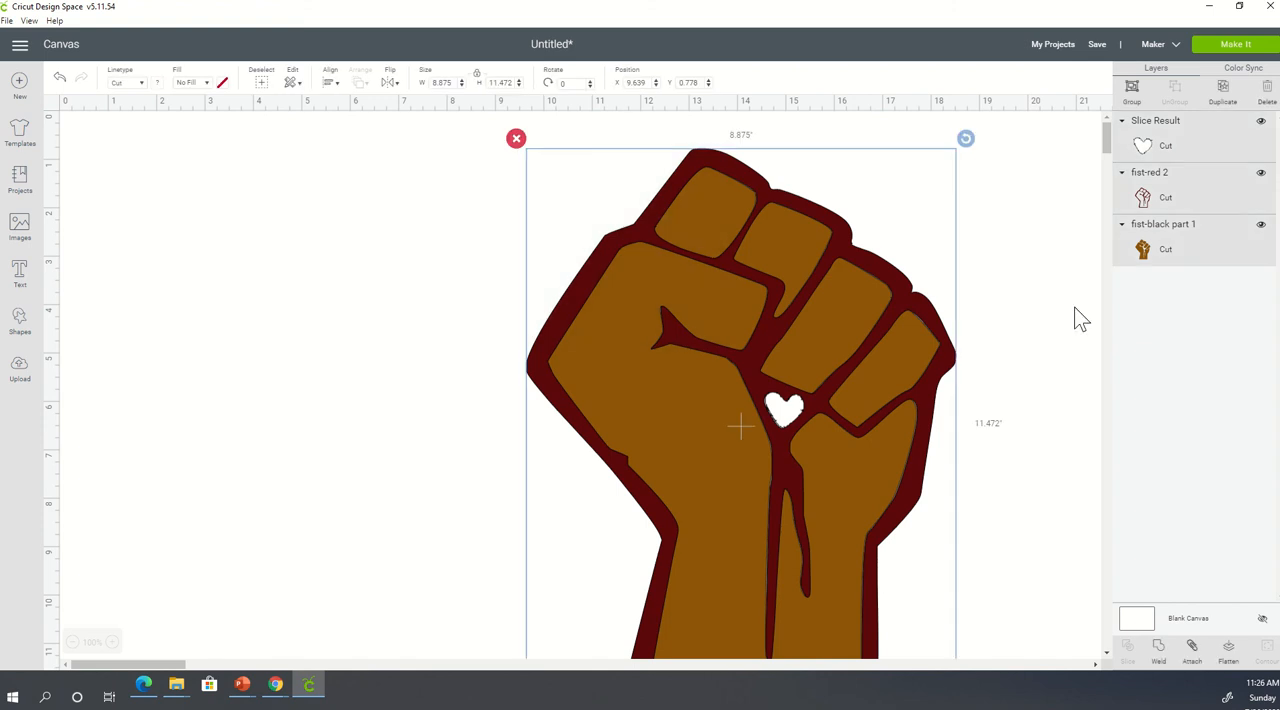
{"action": "left_click", "coordinate": [1131, 88]}
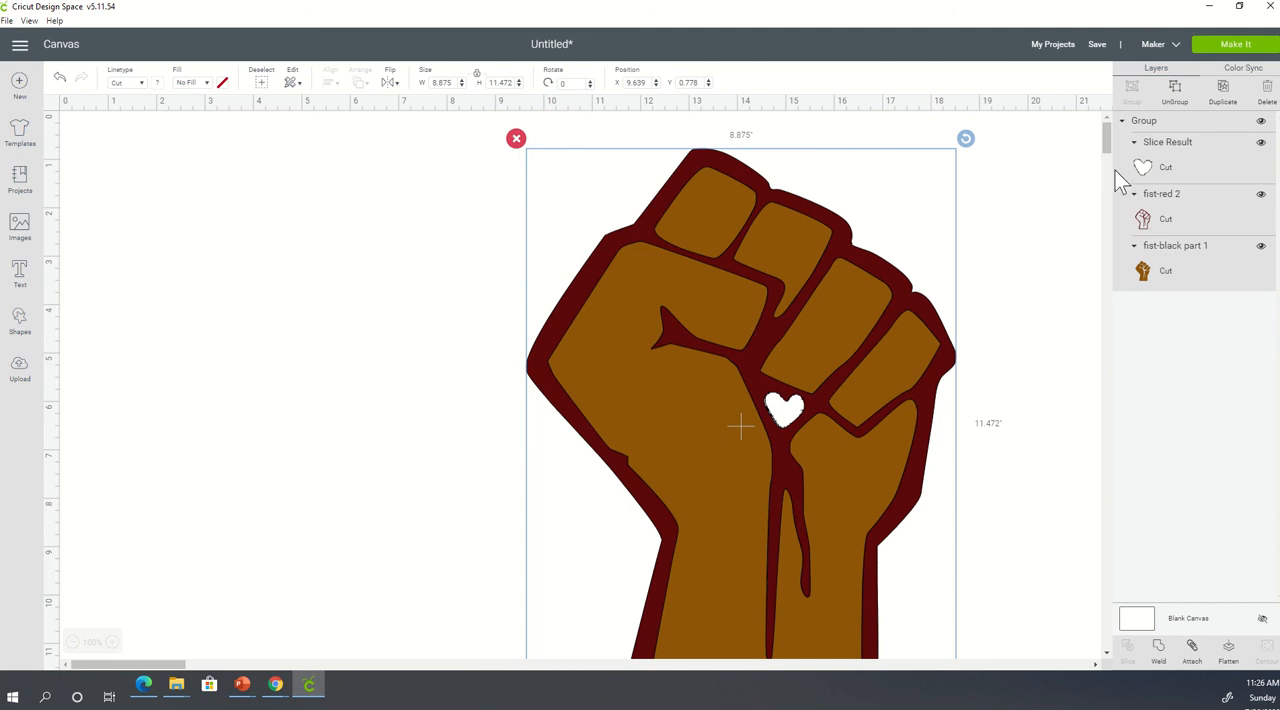
- Check the cleaned heart, red fist and brown fist on their cutting mats, and return to the canvas
{"action": "left_click", "coordinate": [1247, 50]}
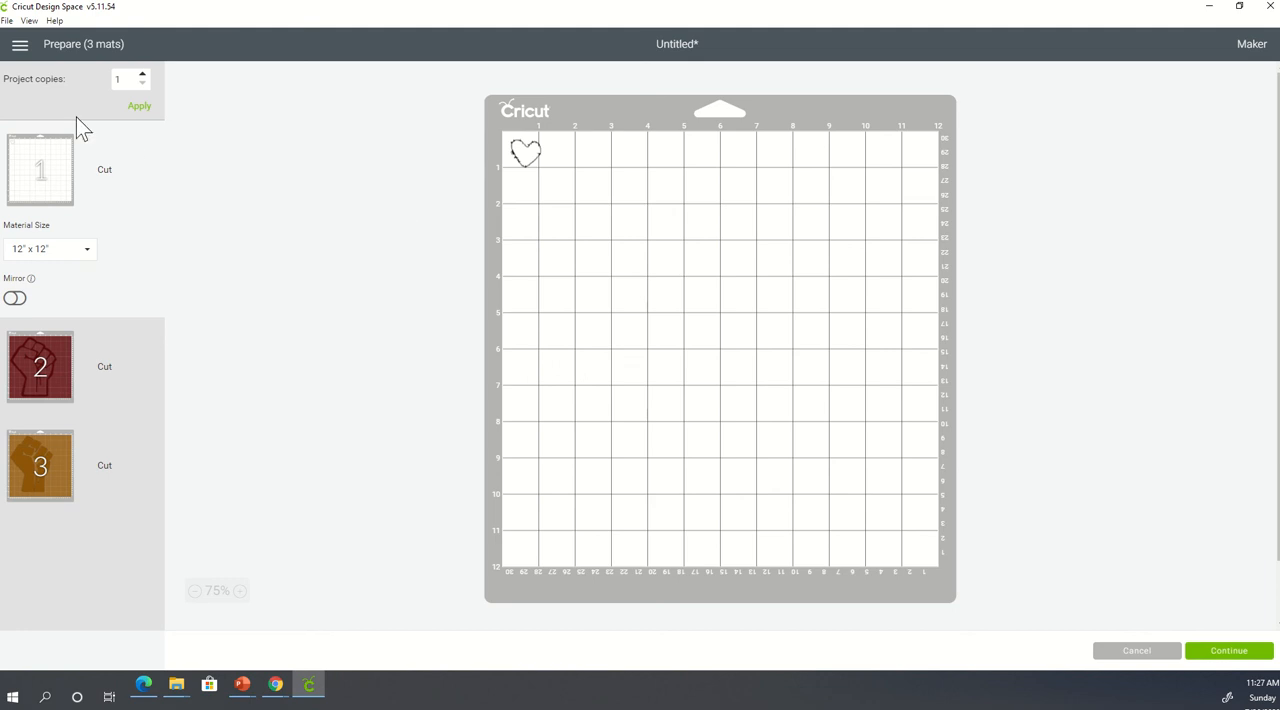
{"action": "left_click", "coordinate": [29, 371]}
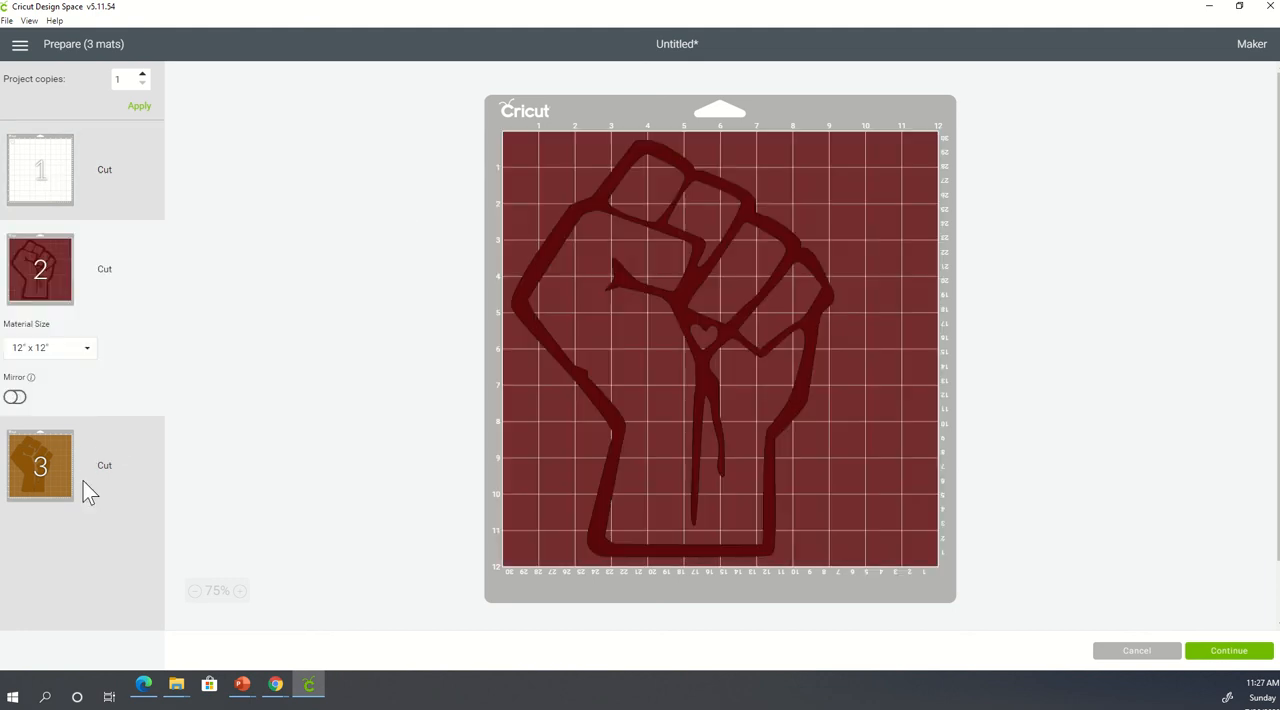
{"action": "left_click", "coordinate": [56, 476]}
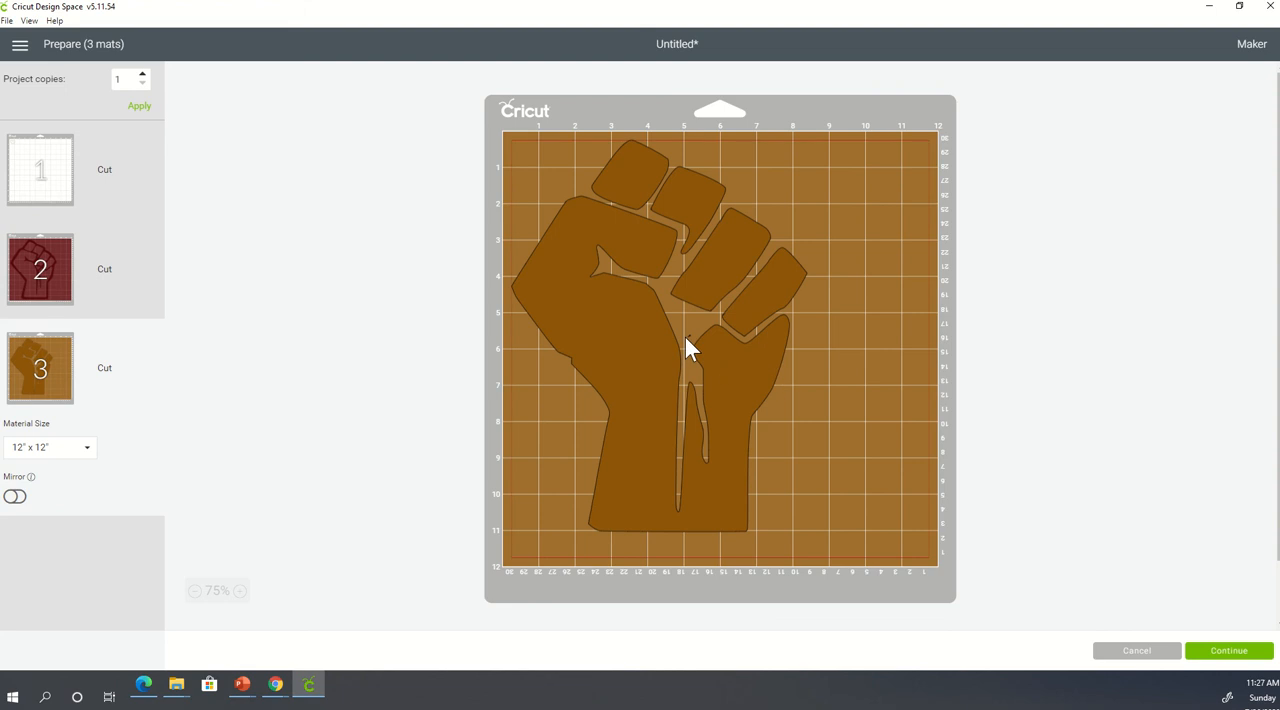
{"action": "left_click", "coordinate": [1122, 653]}
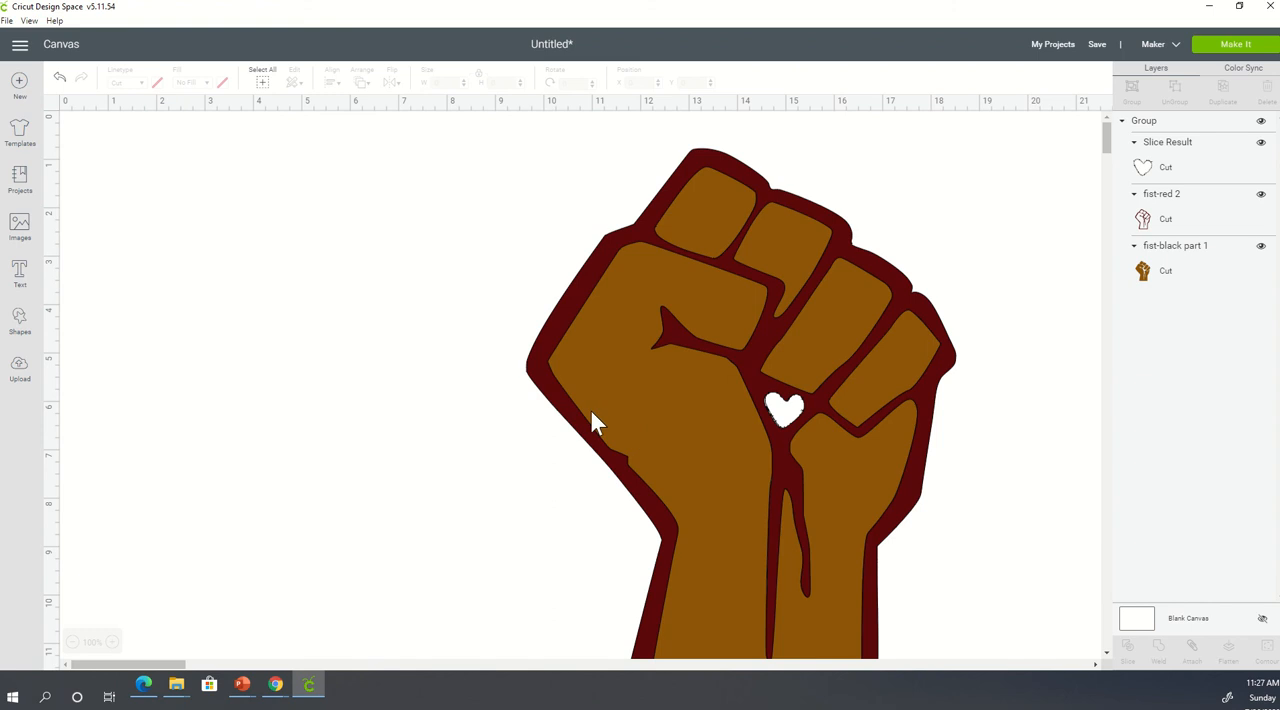
- Switch to the Pixabay lips results in Chrome, open the sponsored portrait of the woman with the white necklace, and return to Cricut Design Space
{"action": "mouse_move", "coordinate": [278, 692]}
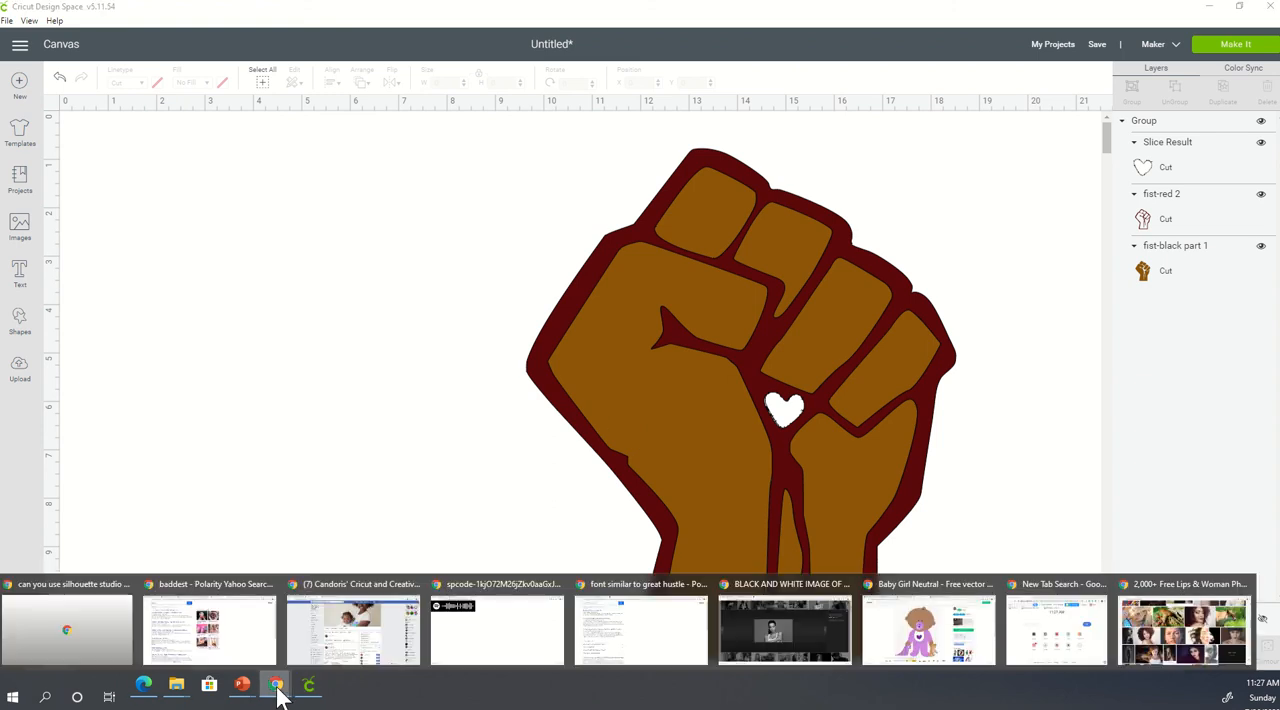
{"action": "left_click", "coordinate": [1160, 632]}
{"action": "scroll", "coordinate": [467, 294], "scroll_direction": "up", "scroll_amount": 3}
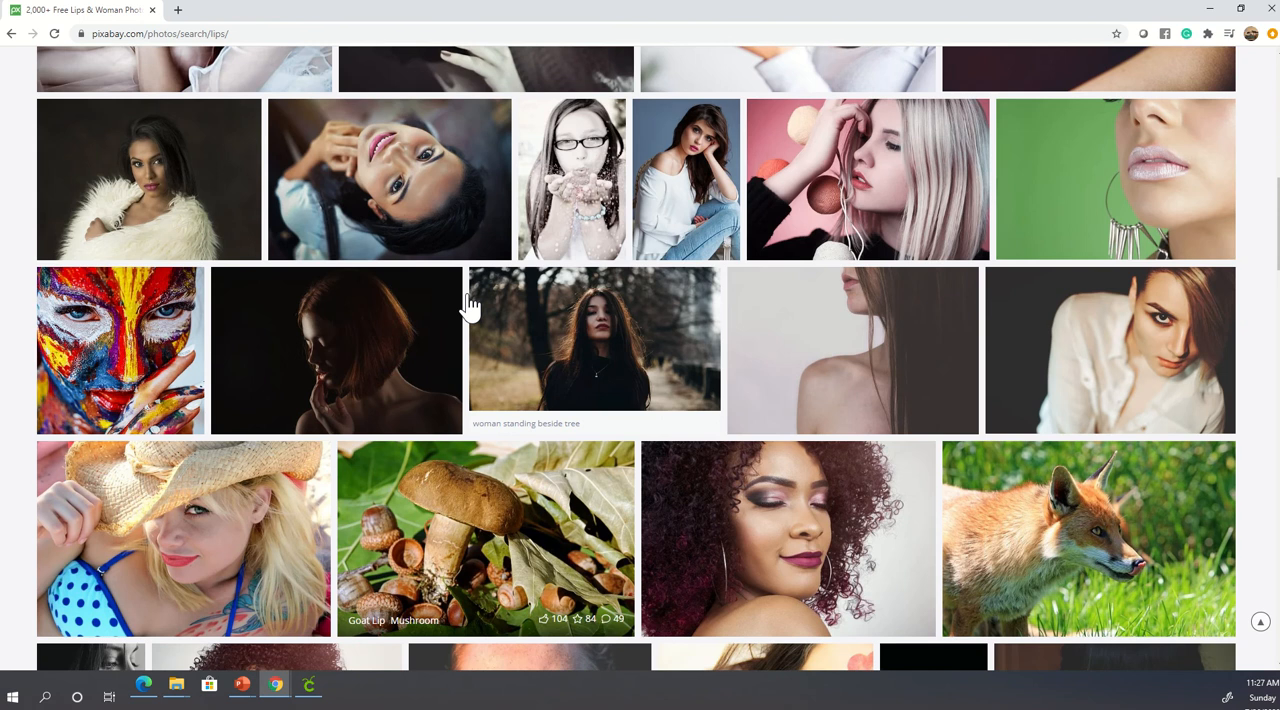
{"action": "scroll", "coordinate": [467, 294], "scroll_direction": "up", "scroll_amount": 10}
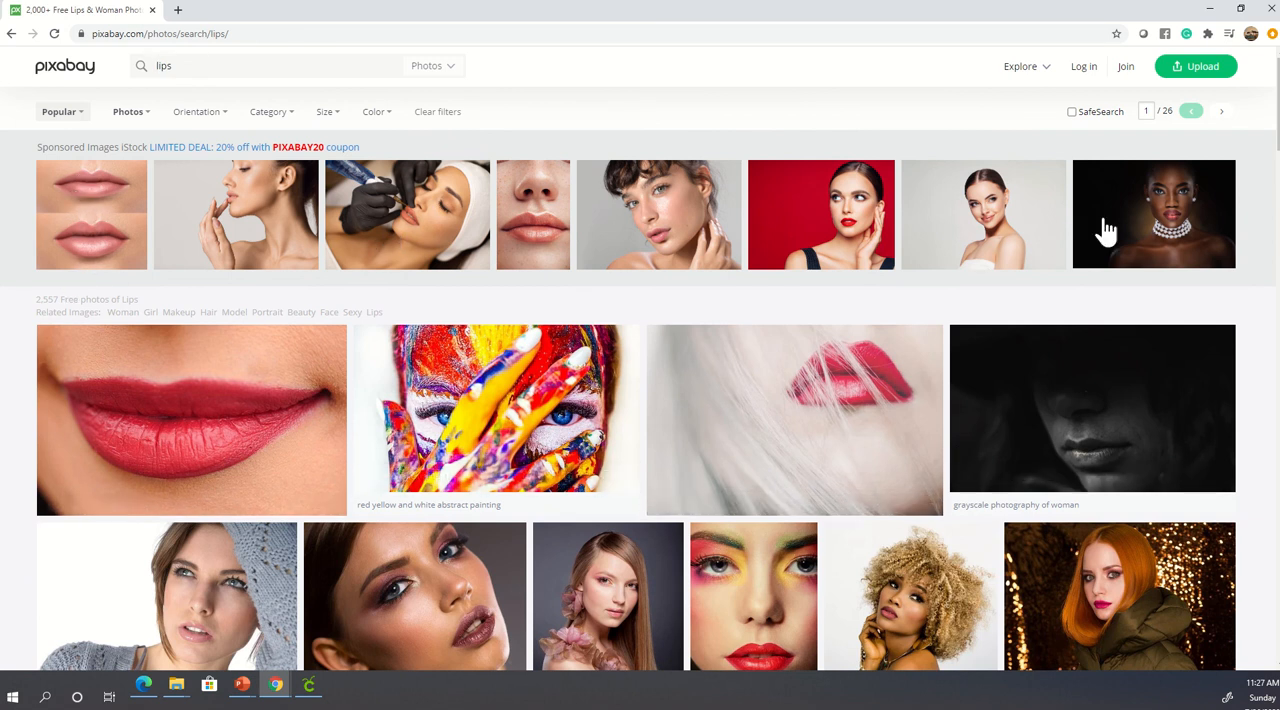
{"action": "left_click", "coordinate": [1178, 202]}
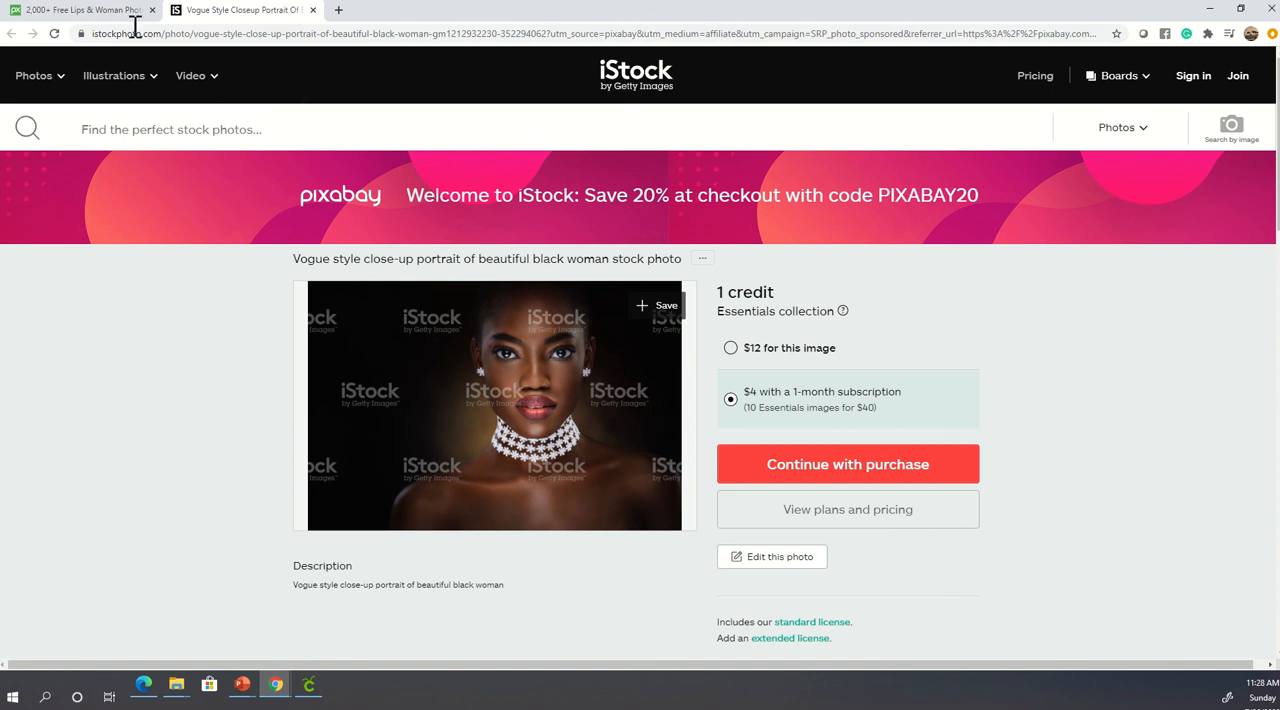
{"action": "left_click", "coordinate": [90, 11]}
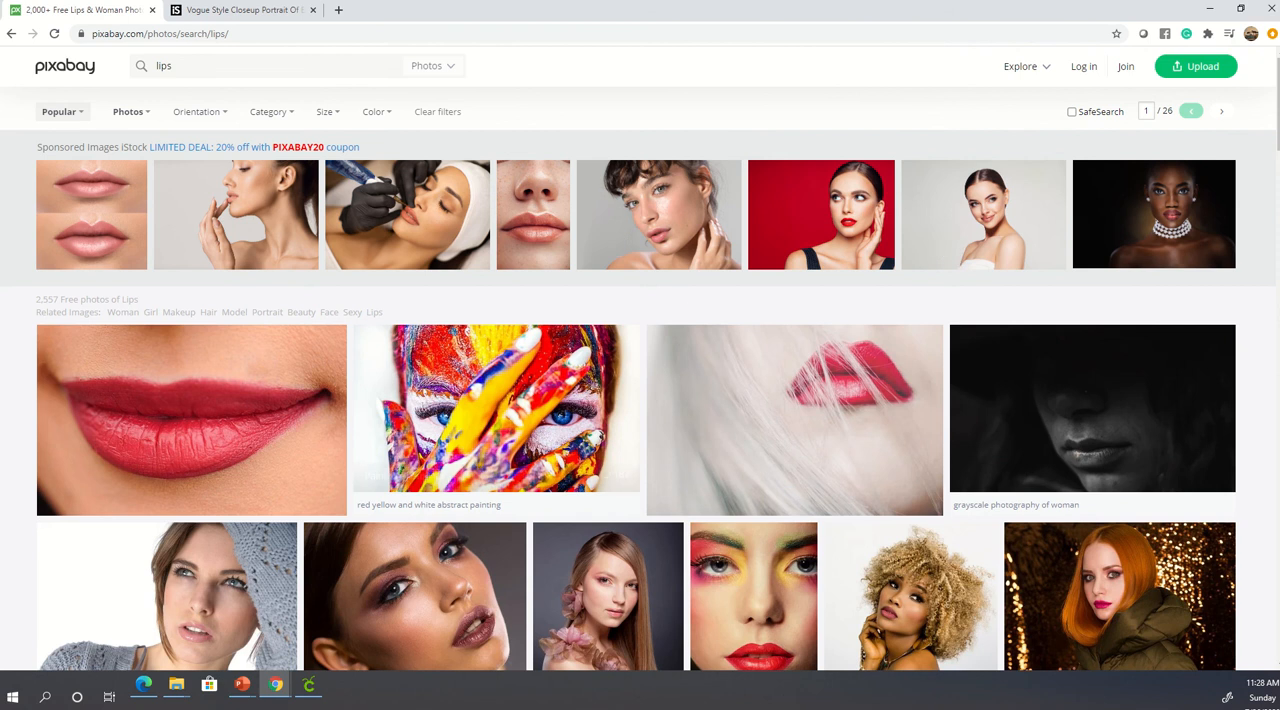
{"action": "left_click", "coordinate": [308, 684]}
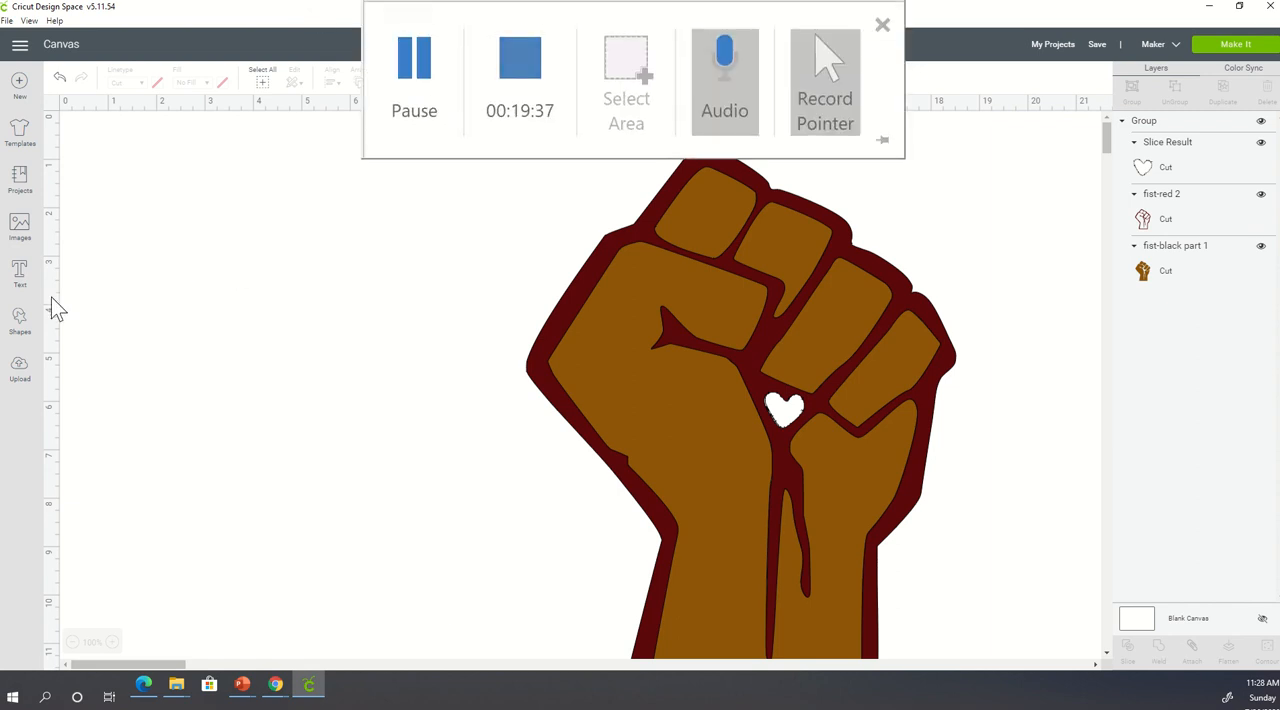
- Add a Cricut Sans text object with the crafter's name in possessive form followed by "cricut"
{"action": "left_click", "coordinate": [20, 275]}
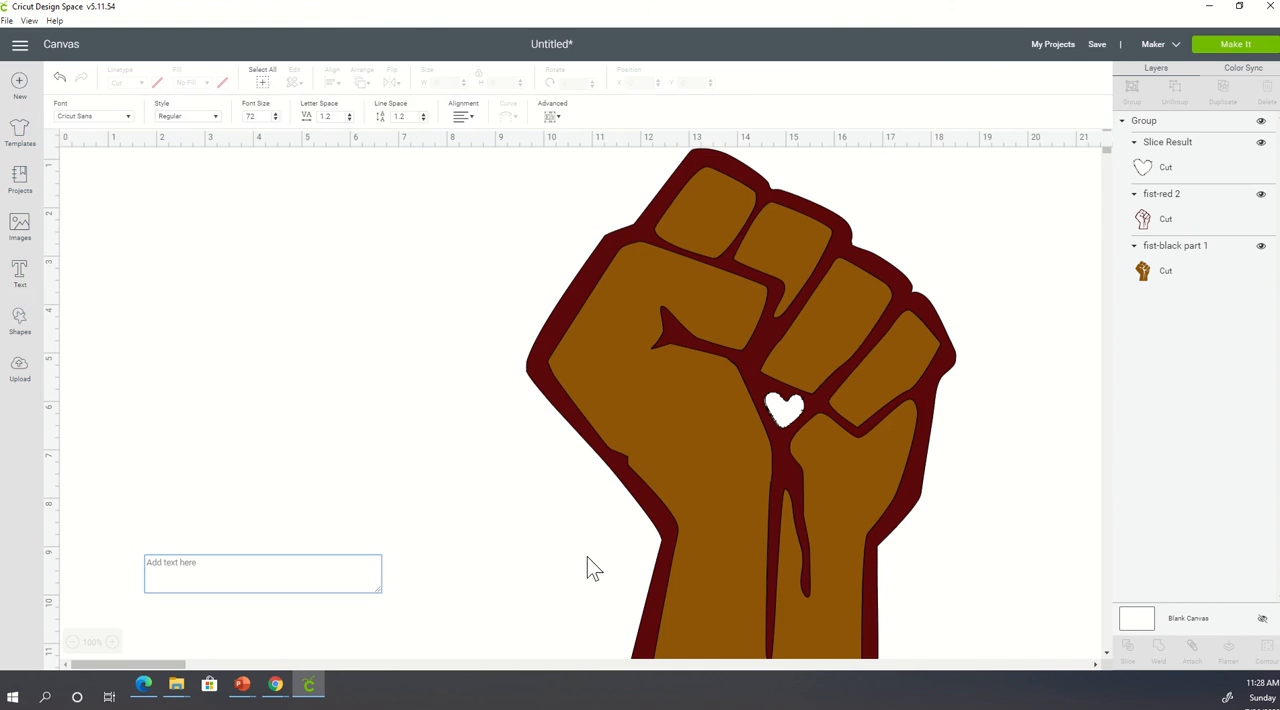
{"action": "type", "text": "Cand"}
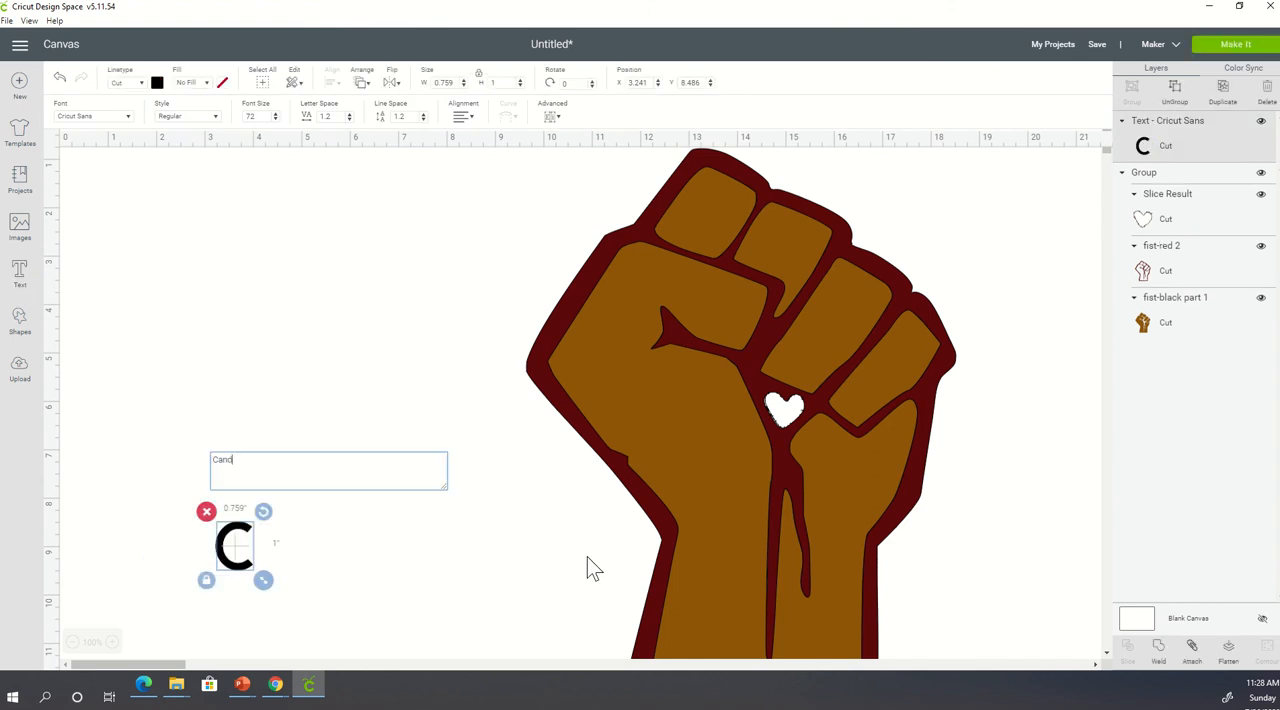
{"action": "type", "text": "oris"}
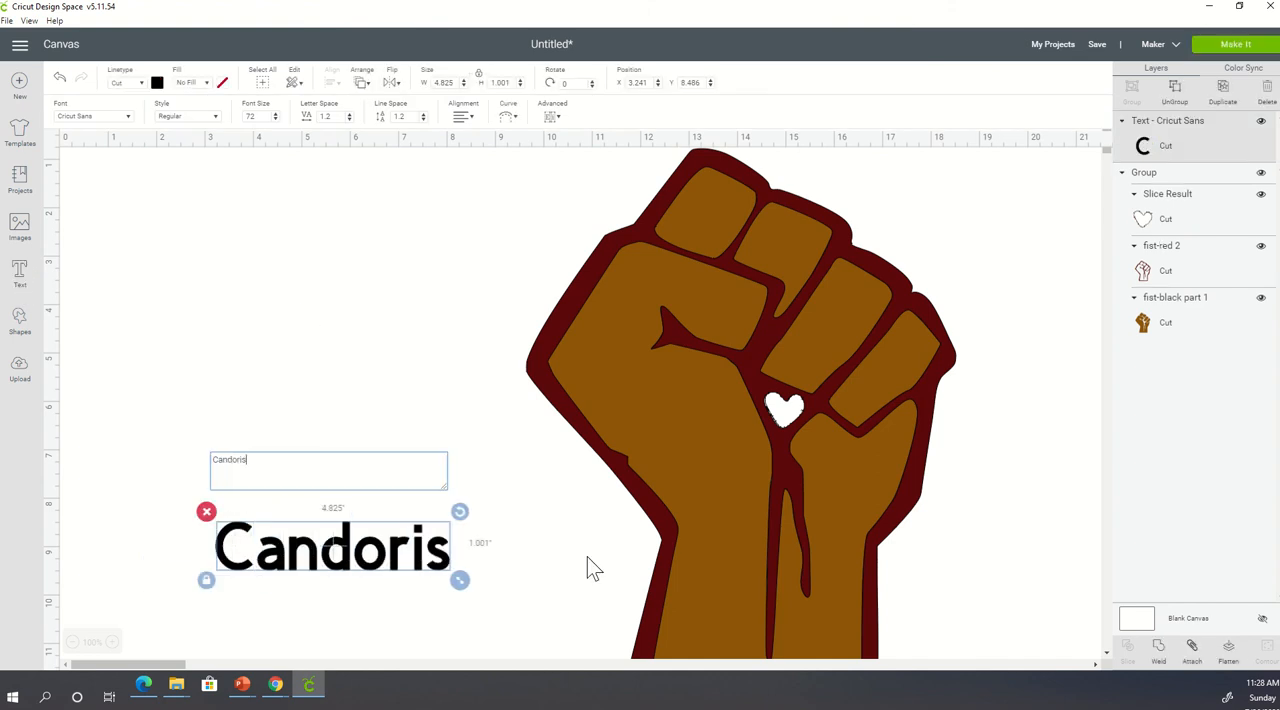
{"action": "type", "text": "' cric"}
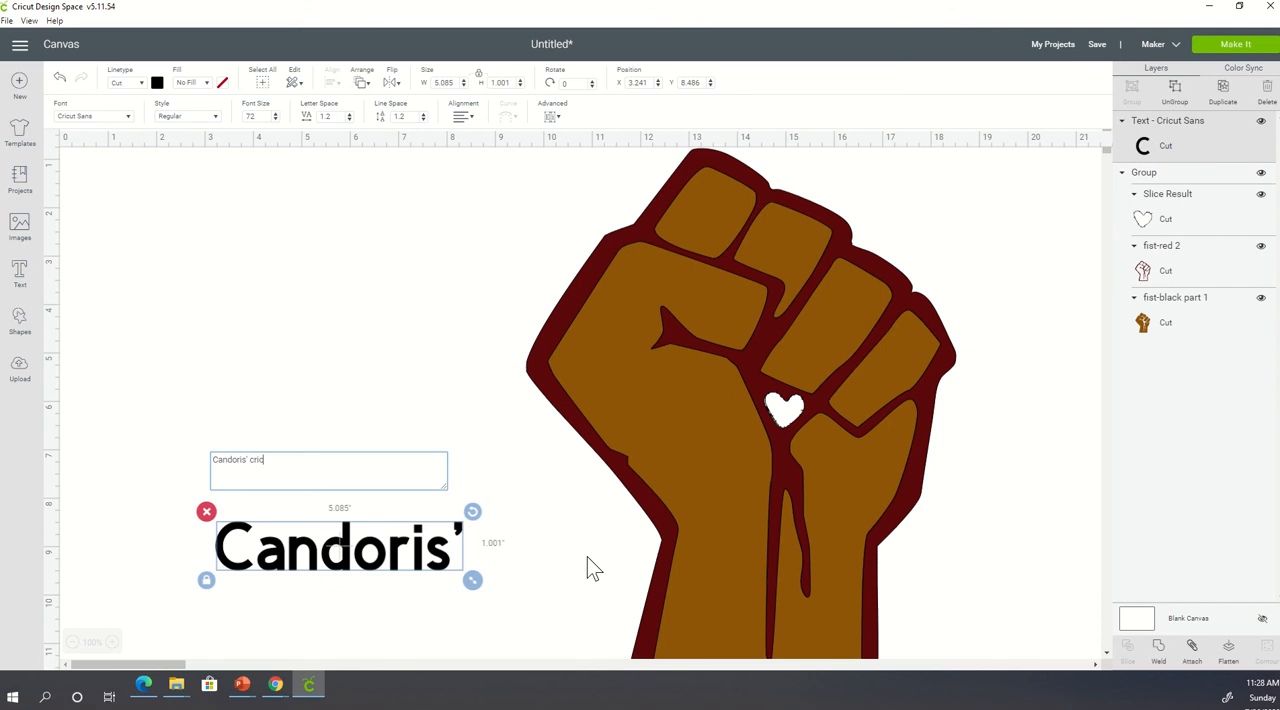
{"action": "type", "text": "ut"}
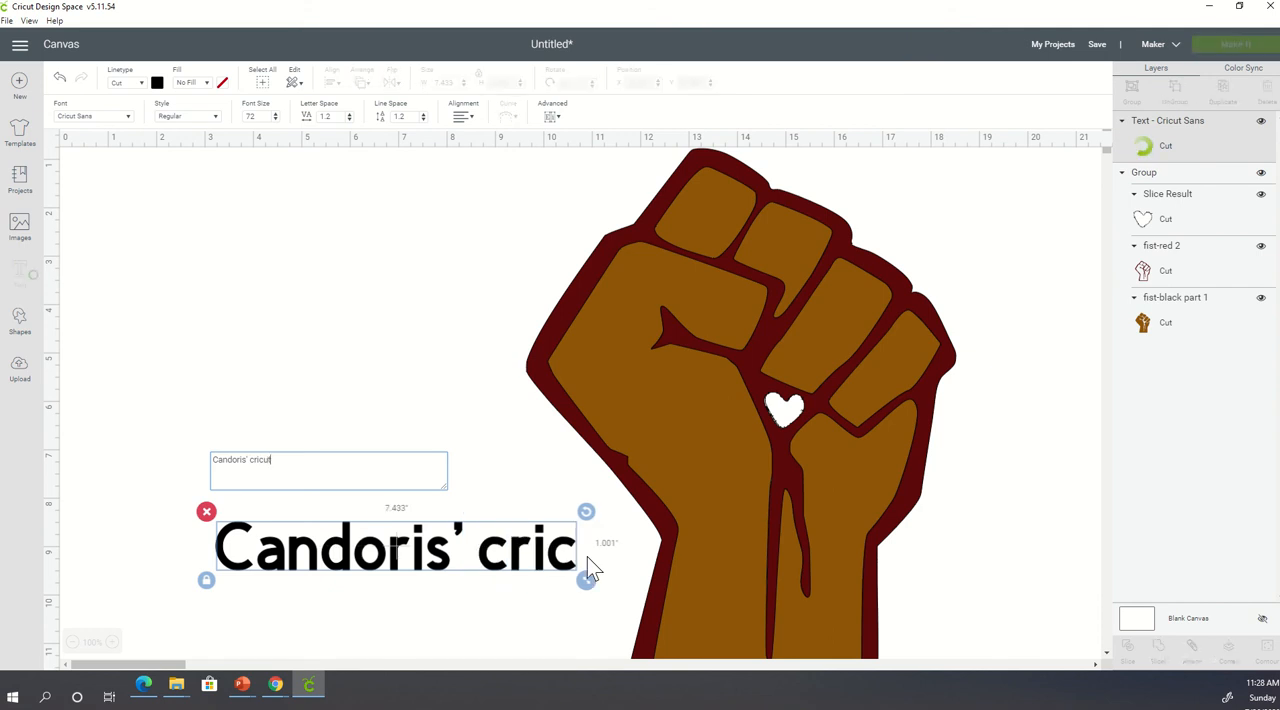
- Move the fist group out of the text's way to about X 14.67, Y 9.07
{"action": "scroll", "coordinate": [587, 567], "scroll_direction": "down", "scroll_amount": 10}
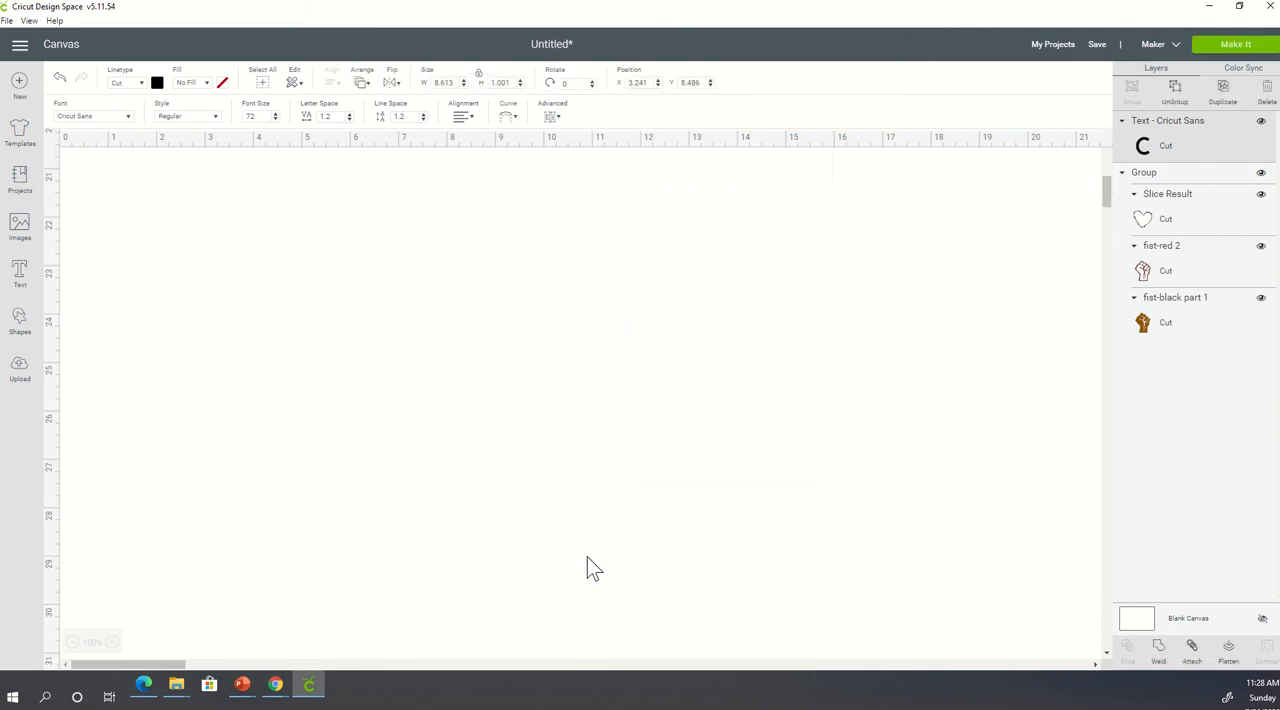
{"action": "scroll", "coordinate": [587, 568], "scroll_direction": "down", "scroll_amount": 5}
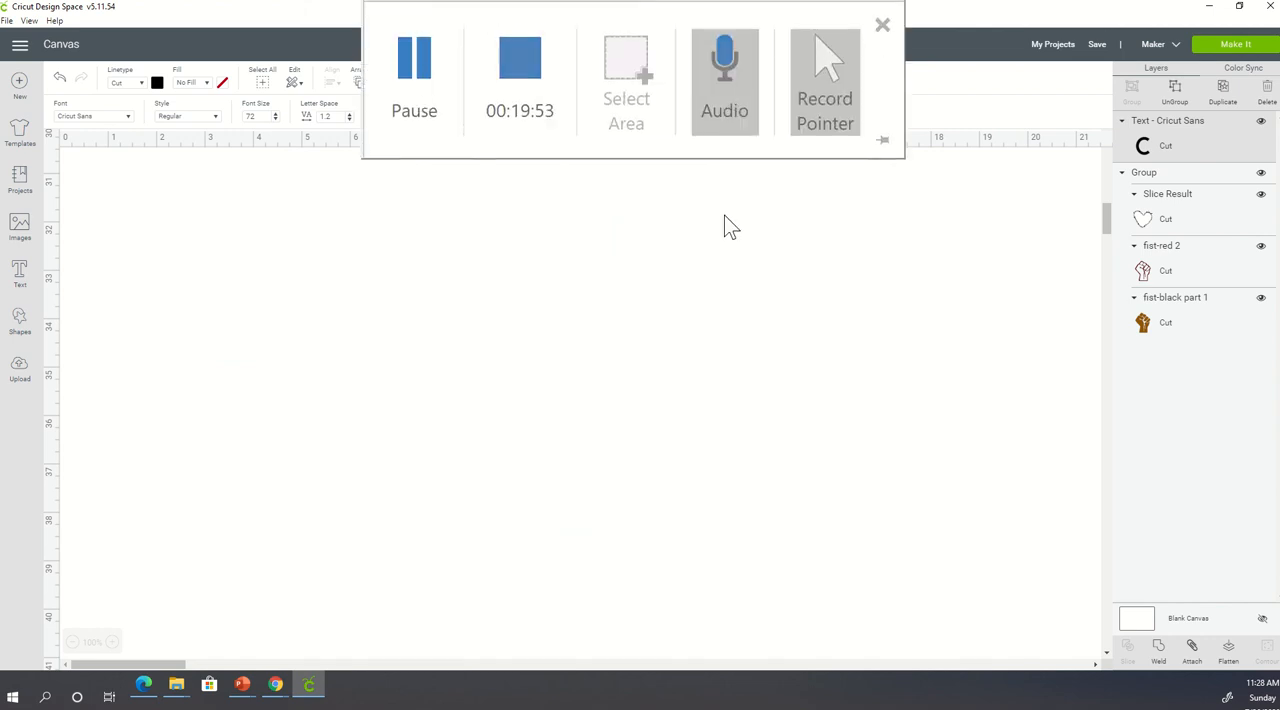
{"action": "scroll", "coordinate": [707, 362], "scroll_direction": "down", "scroll_amount": 3}
{"action": "scroll", "coordinate": [707, 382], "scroll_direction": "up", "scroll_amount": 17}
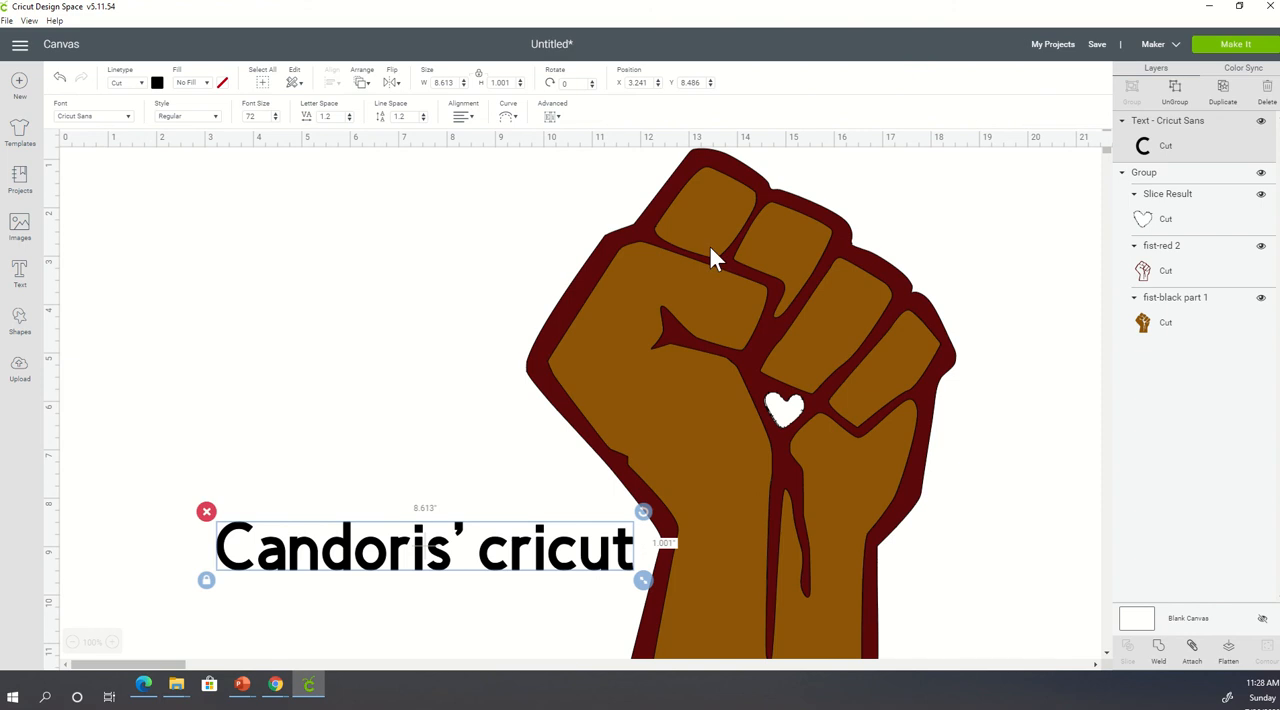
{"action": "left_click_drag", "start_coordinate": [708, 255], "coordinate": [955, 650]}
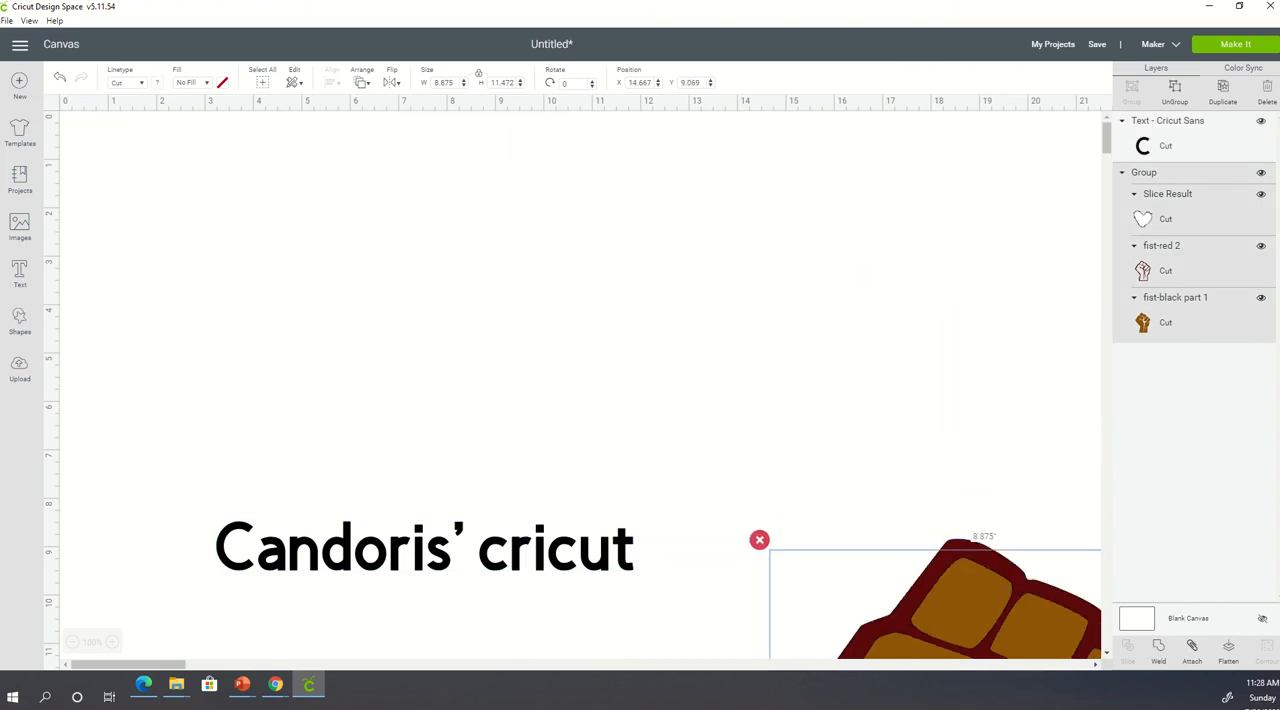
- Enlarge the text to about 12.02 inches wide and place it at about X 1.99, Y 3.18
{"action": "left_click", "coordinate": [550, 575]}
{"action": "left_click_drag", "start_coordinate": [566, 580], "coordinate": [743, 492]}
{"action": "left_click", "coordinate": [619, 298]}
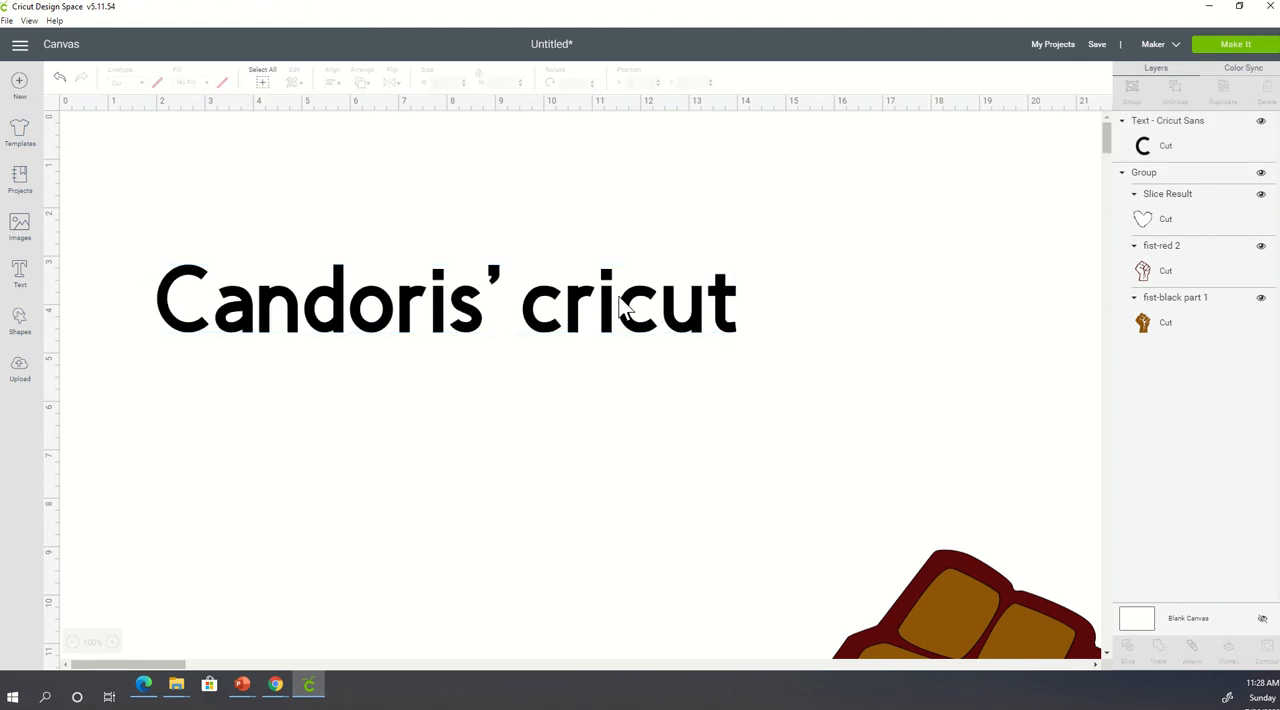
- Extend the text after "cricut" with "and creative crafter"
{"action": "double_click", "coordinate": [543, 326]}
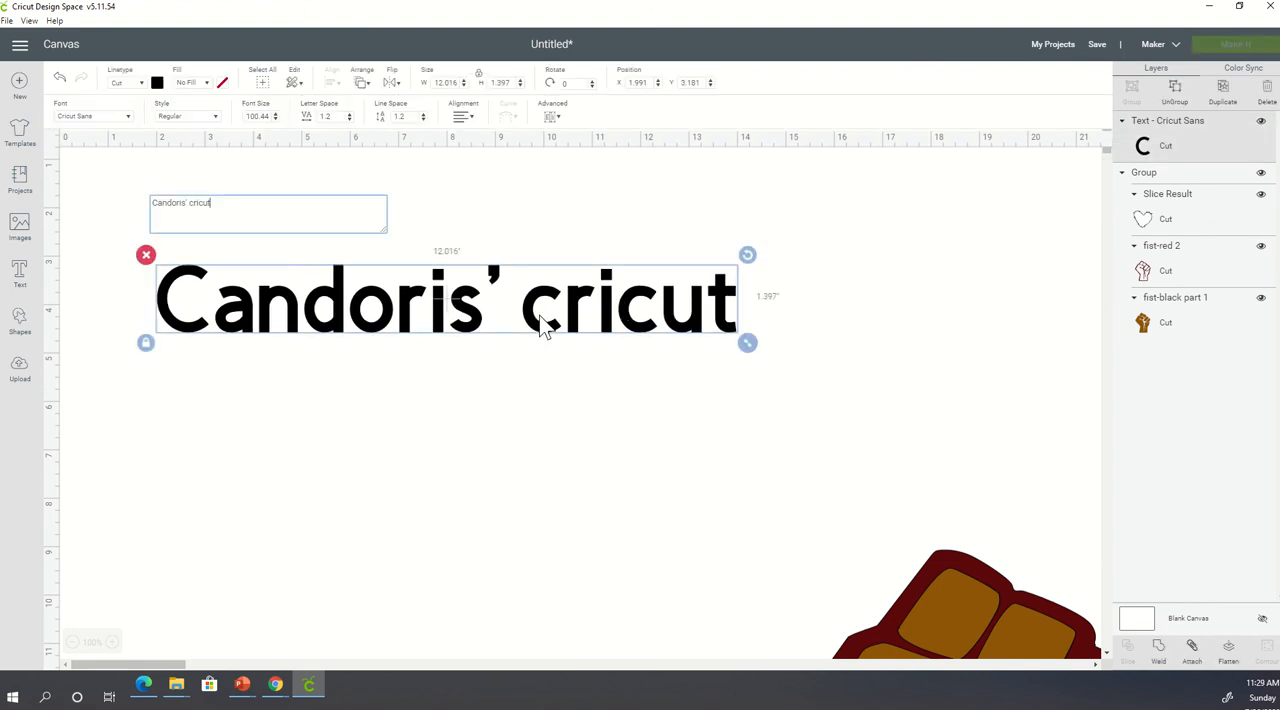
{"action": "type", "text": "a"}
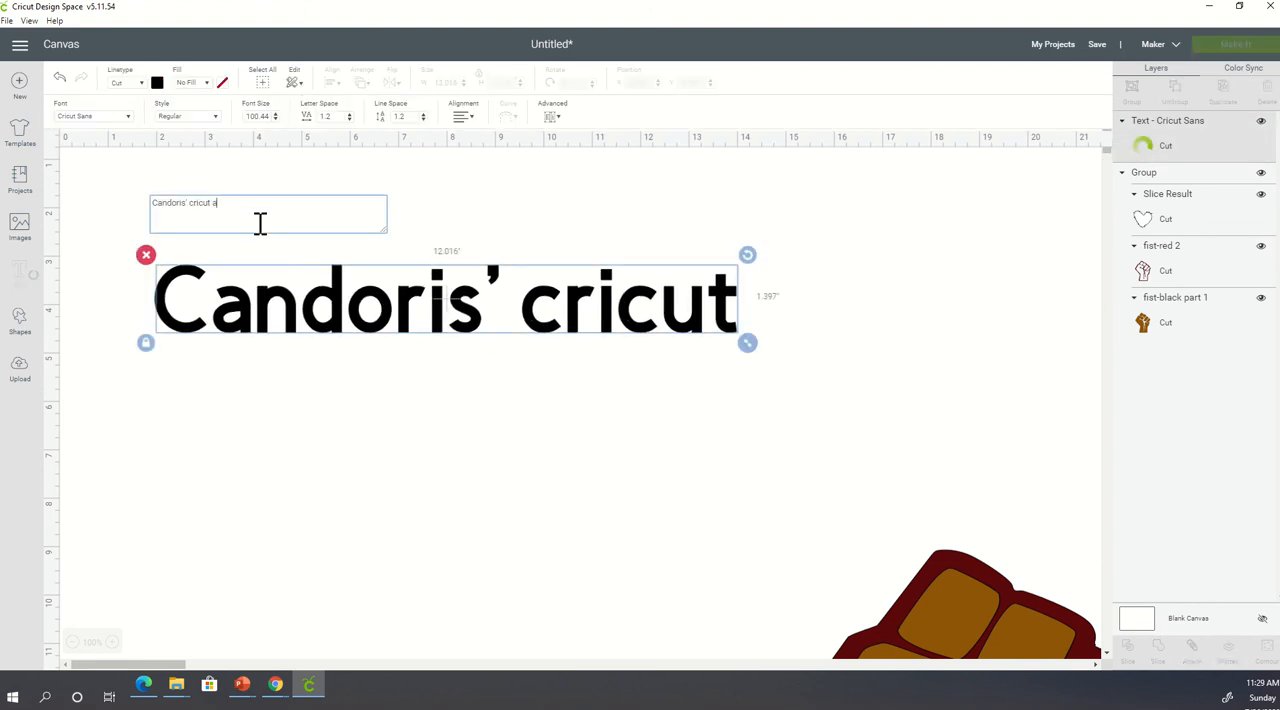
{"action": "type", "text": "nd creative crafter"}
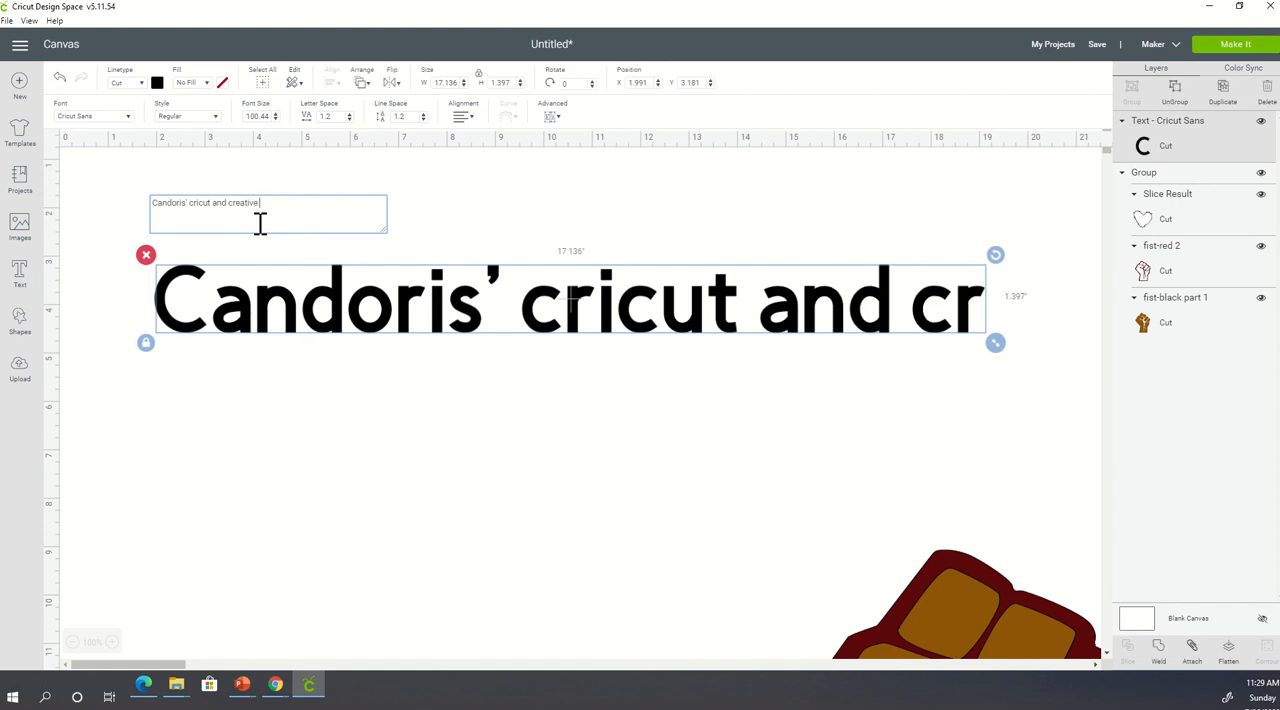